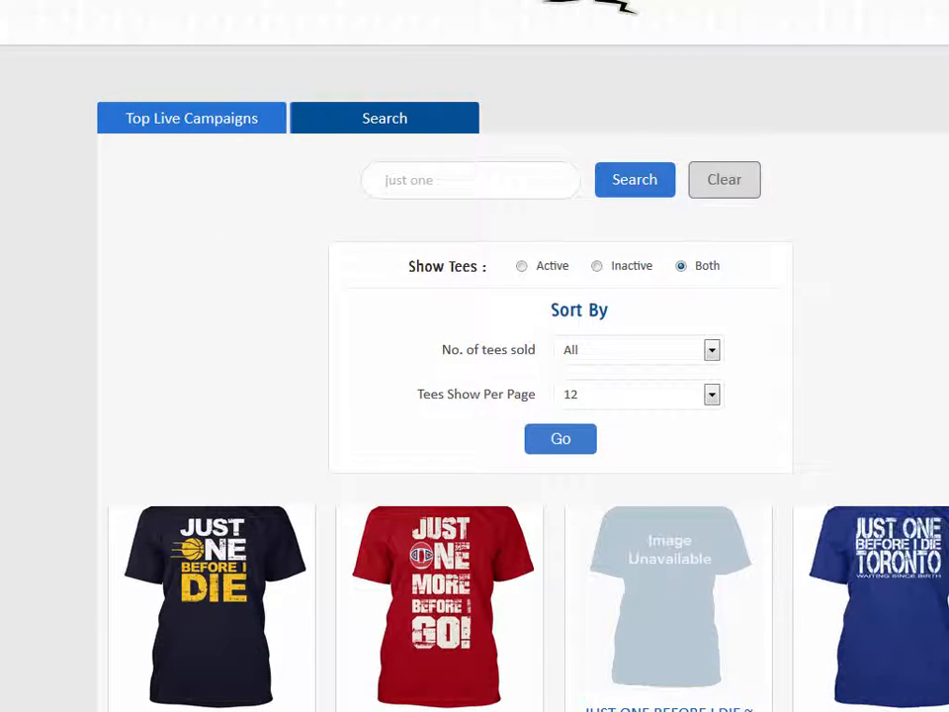
{"action": "scroll", "coordinate": [941, 564], "scroll_direction": "down", "scroll_amount": 8}
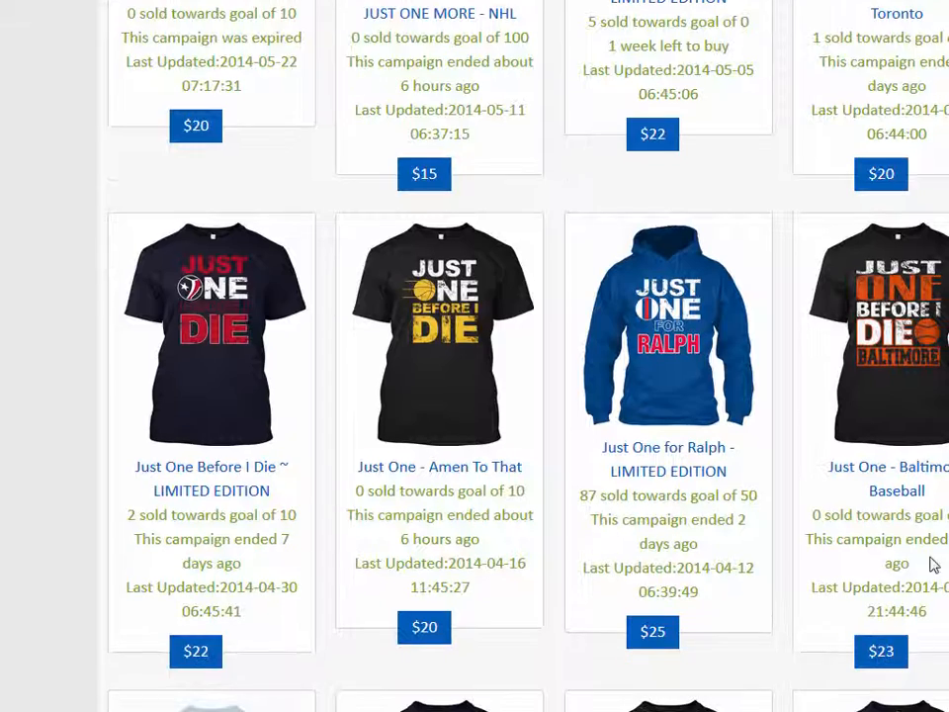
{"action": "scroll", "coordinate": [587, 692], "scroll_direction": "down", "scroll_amount": 3}
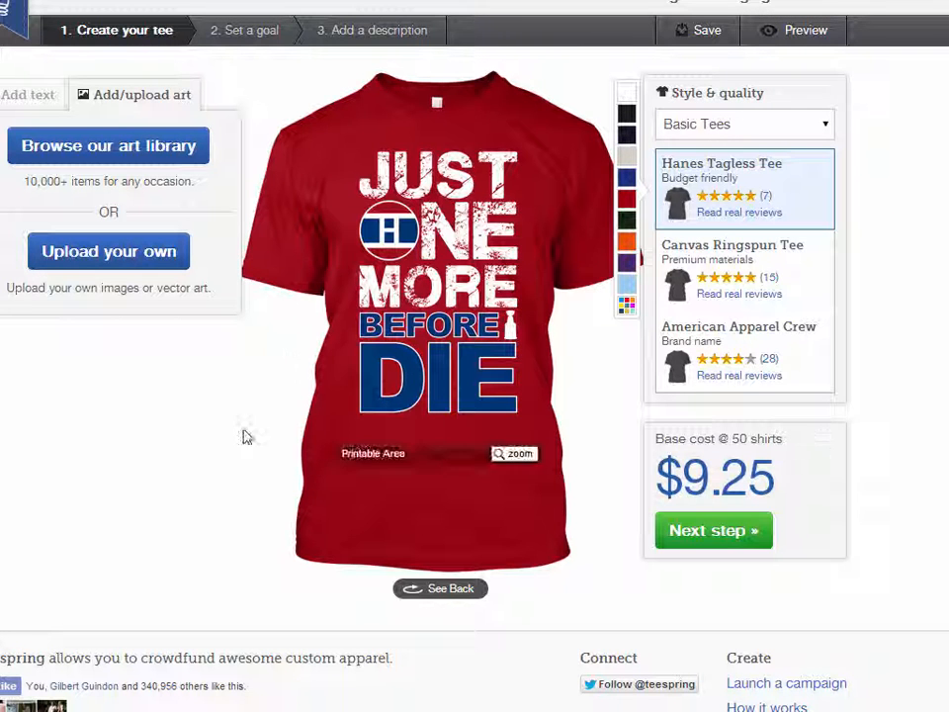
Open the preview of the red tee campaign and dismiss the password manager's save prompts.
{"action": "left_click", "coordinate": [799, 40]}
{"action": "left_click", "coordinate": [767, 625]}
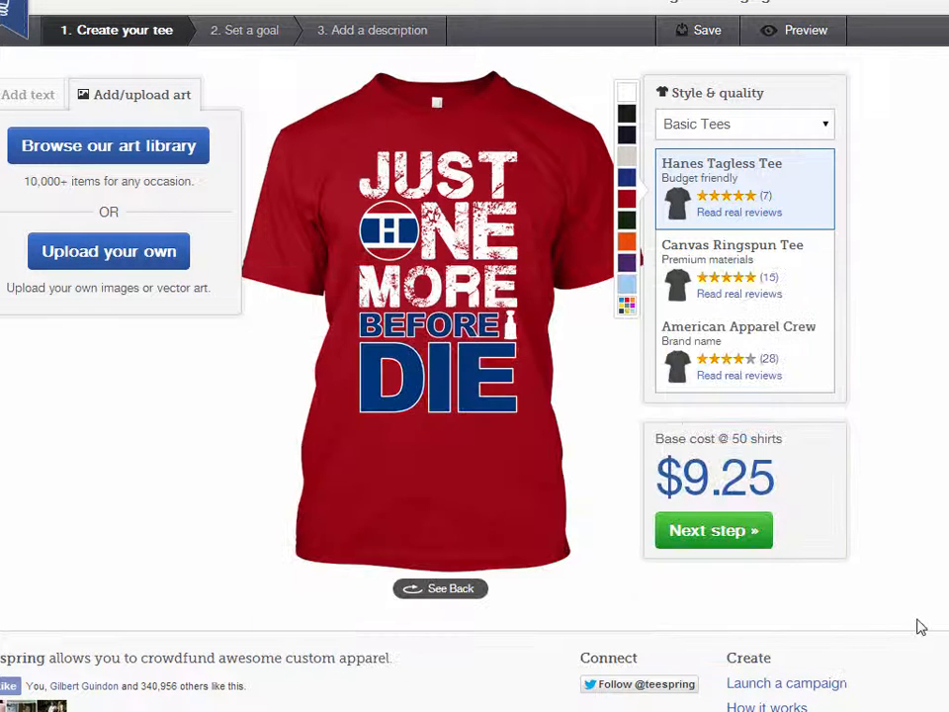
{"action": "left_click", "coordinate": [767, 32]}
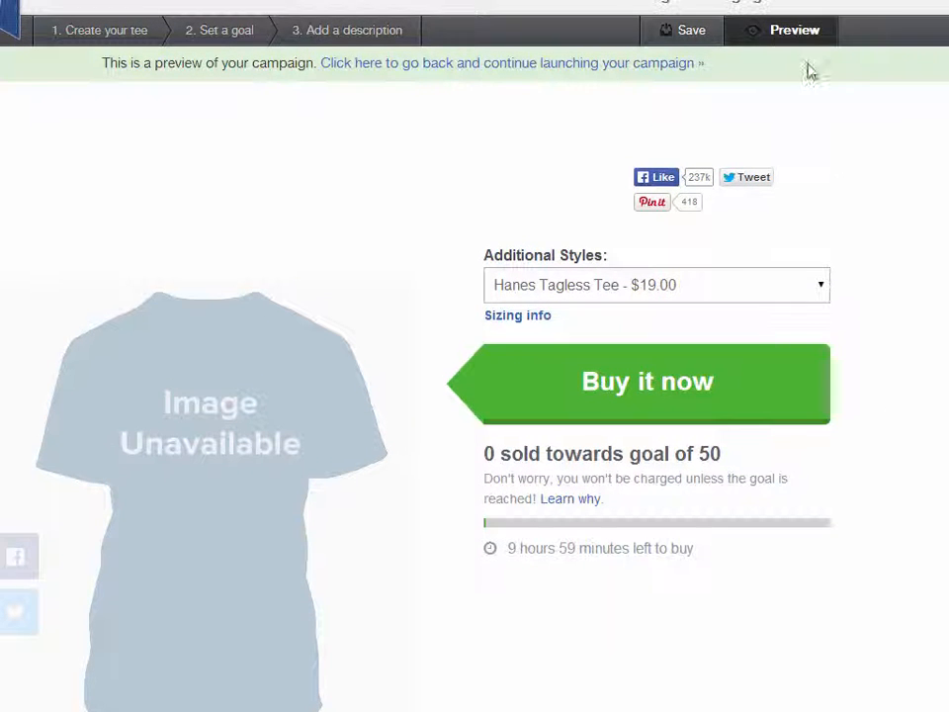
{"action": "left_click", "coordinate": [786, 33]}
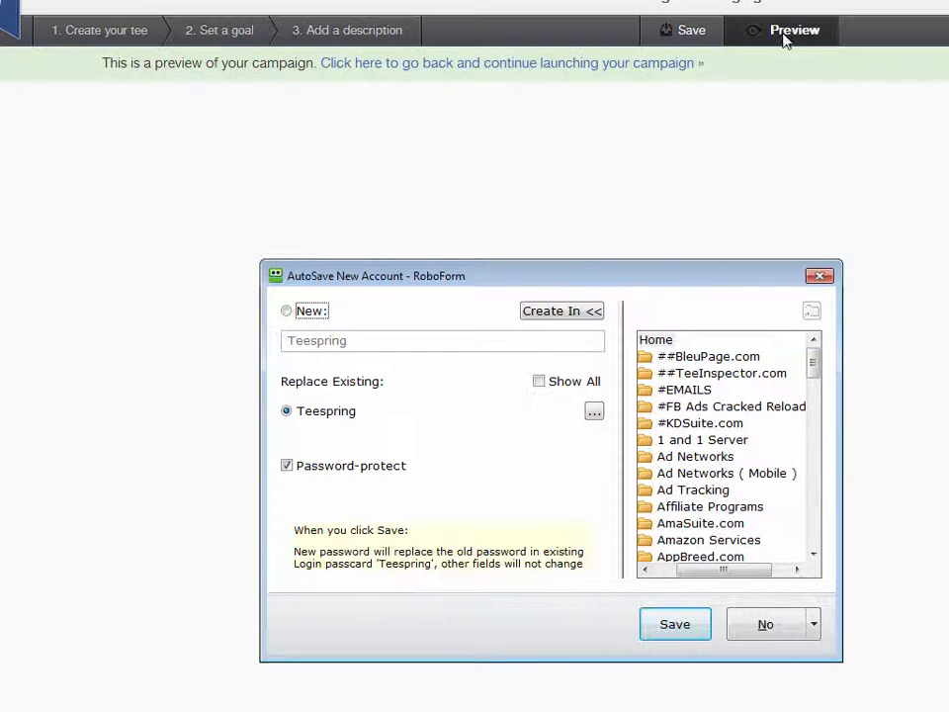
{"action": "left_click", "coordinate": [820, 275]}
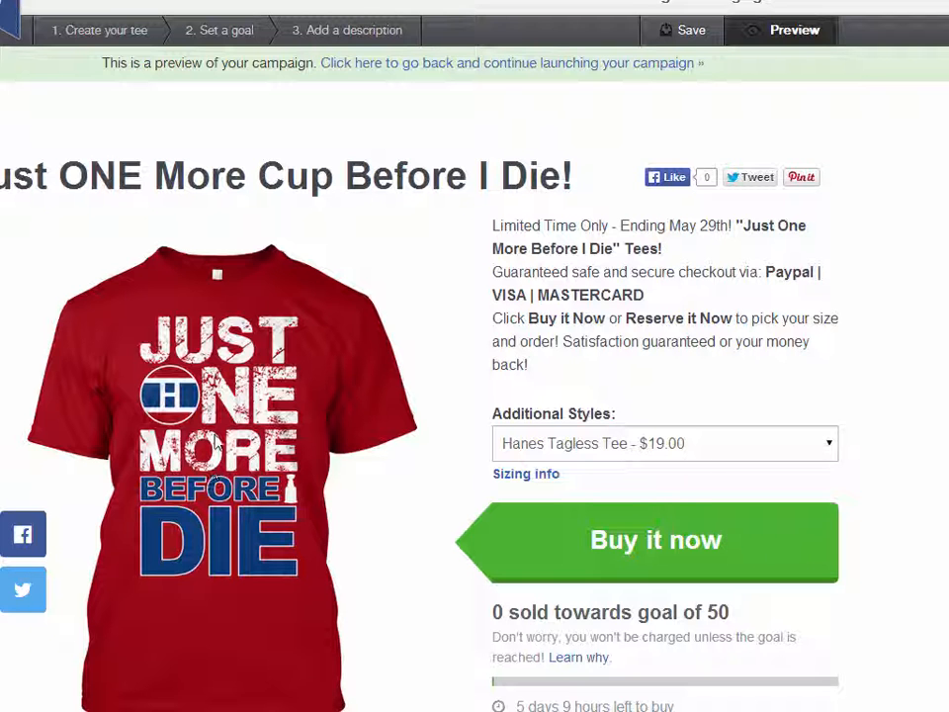
Save the preview image of the red tee as front (1).jpg in a new folder named ads inside the Montreal folder.
{"action": "right_click", "coordinate": [213, 423]}
{"action": "left_click", "coordinate": [239, 429]}
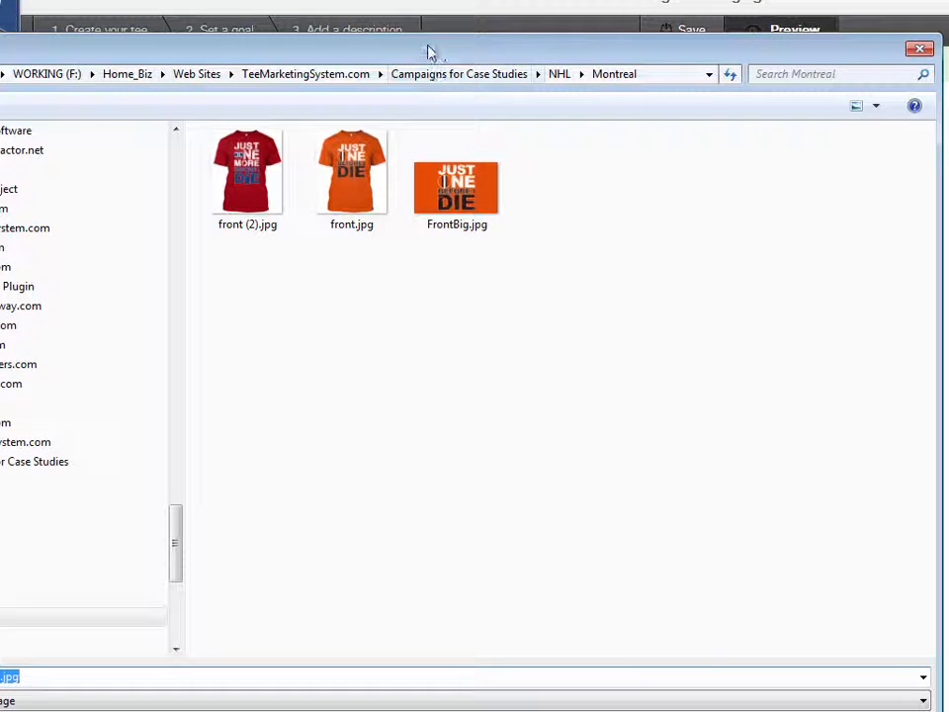
{"action": "left_click_drag", "start_coordinate": [438, 51], "coordinate": [369, 48]}
{"action": "right_click", "coordinate": [239, 324]}
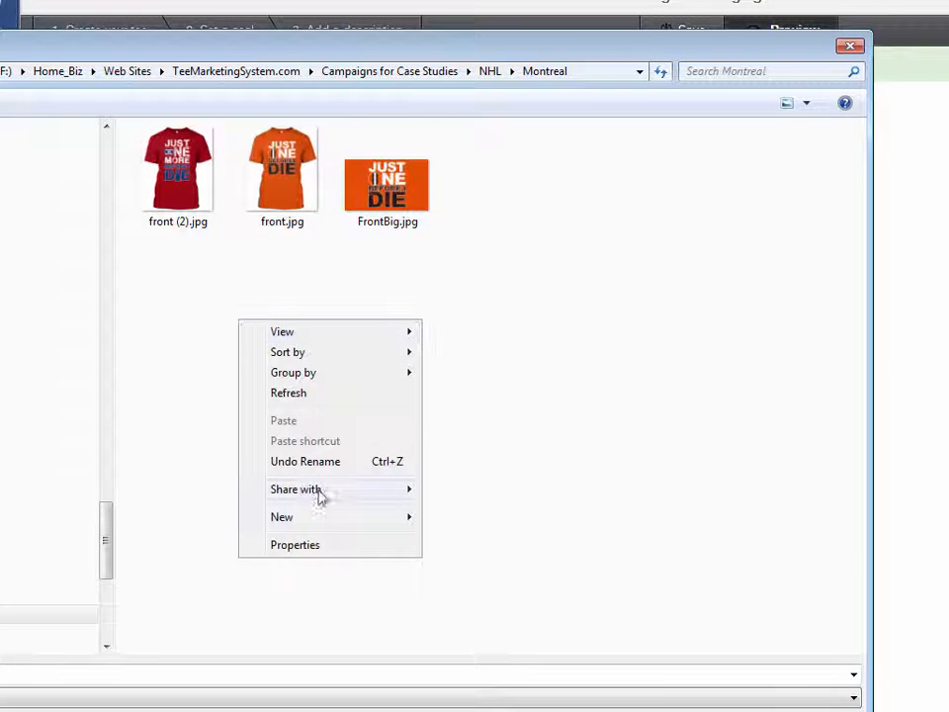
{"action": "mouse_move", "coordinate": [320, 515]}
{"action": "left_click", "coordinate": [465, 517]}
{"action": "type", "text": "ads"}
{"action": "left_click", "coordinate": [111, 211]}
{"action": "double_click", "coordinate": [178, 198]}
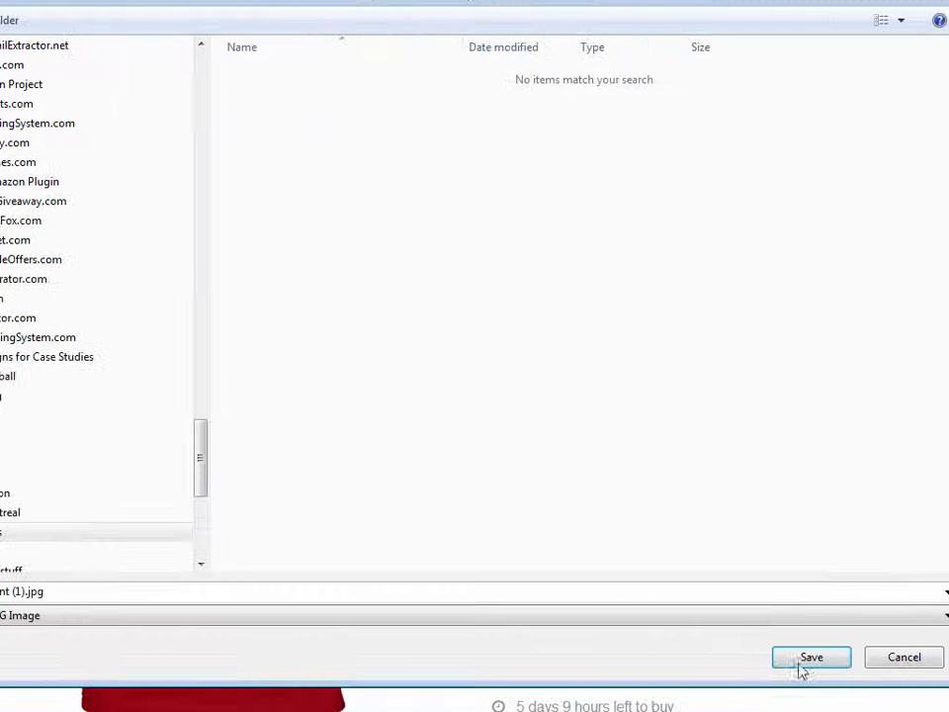
{"action": "left_click", "coordinate": [798, 660]}
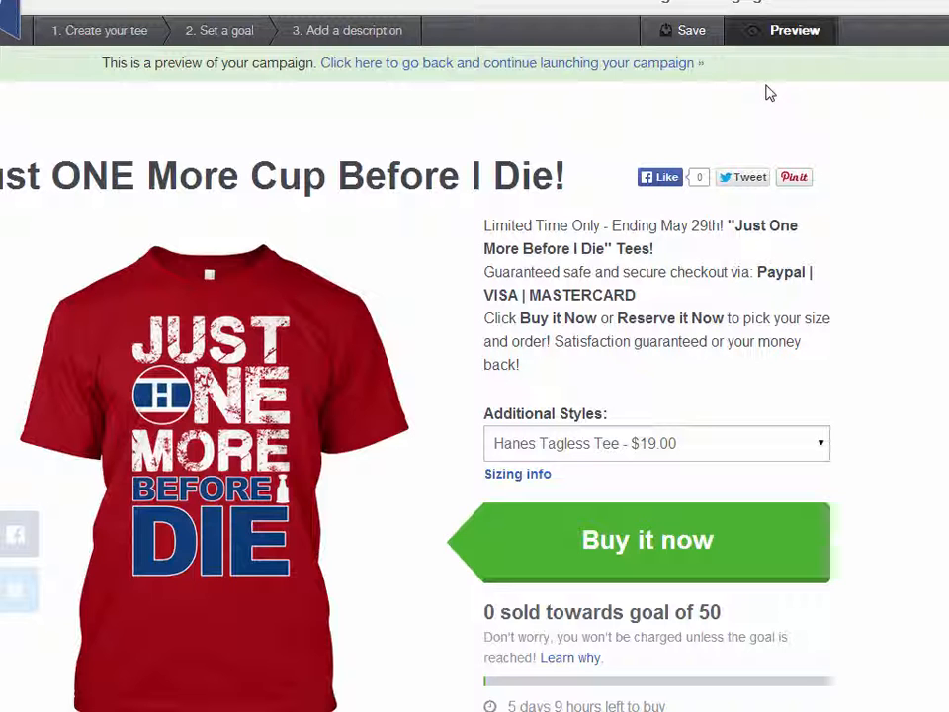
Return to the campaign setup, proceed to the goal stage and set the Hanes Tagless Tee's selling price to $21.50.
{"action": "left_click", "coordinate": [612, 66]}
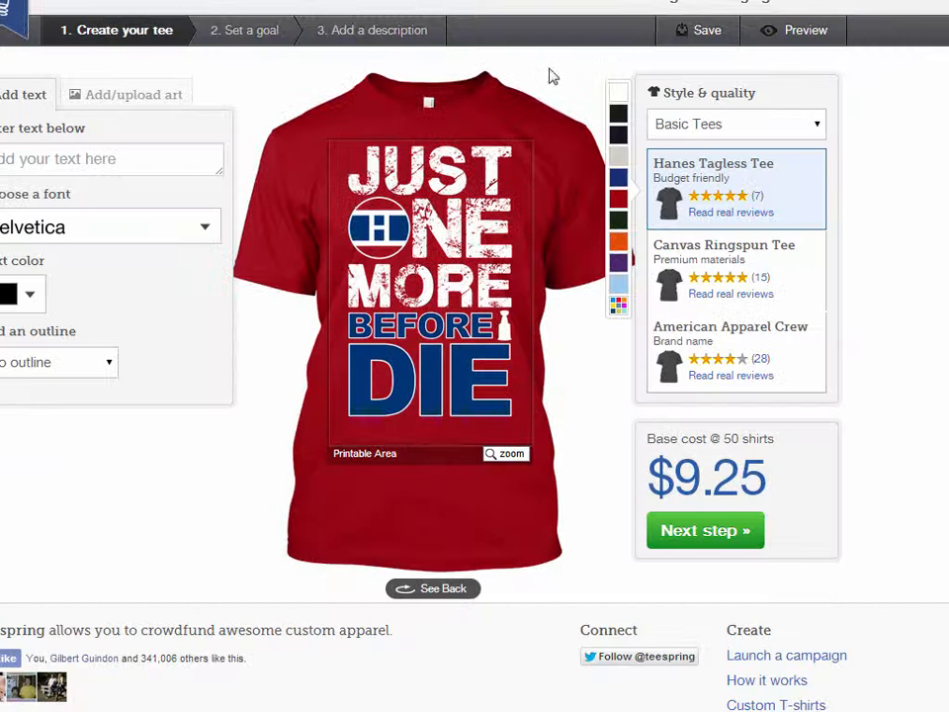
{"action": "left_click", "coordinate": [720, 544]}
{"action": "scroll", "coordinate": [642, 617], "scroll_direction": "down", "scroll_amount": 2}
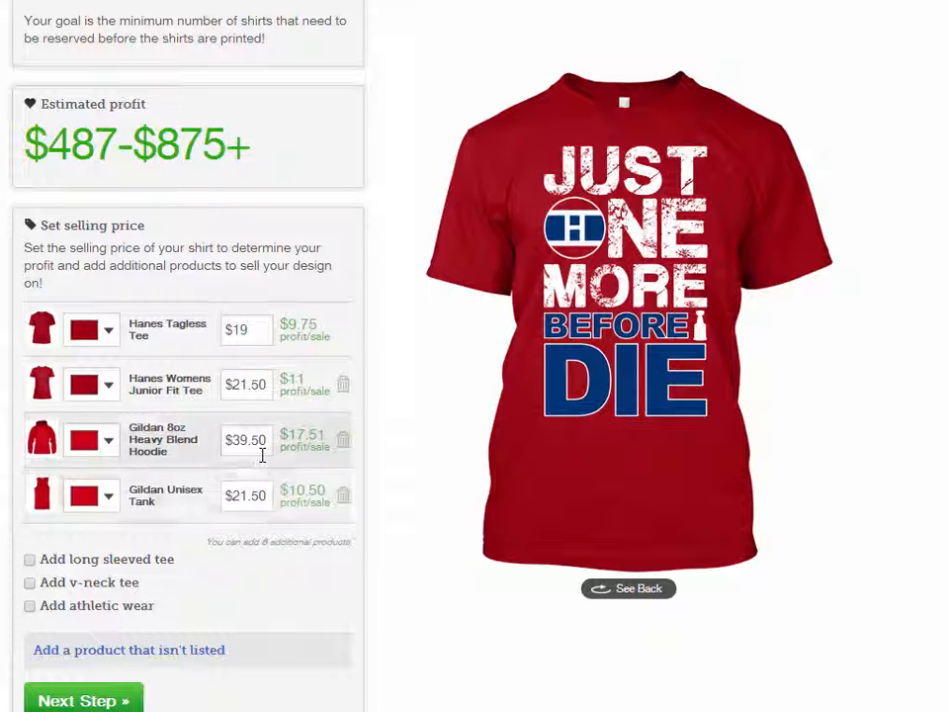
{"action": "left_click_drag", "start_coordinate": [251, 330], "coordinate": [233, 329]}
{"action": "type", "text": "21.5"}
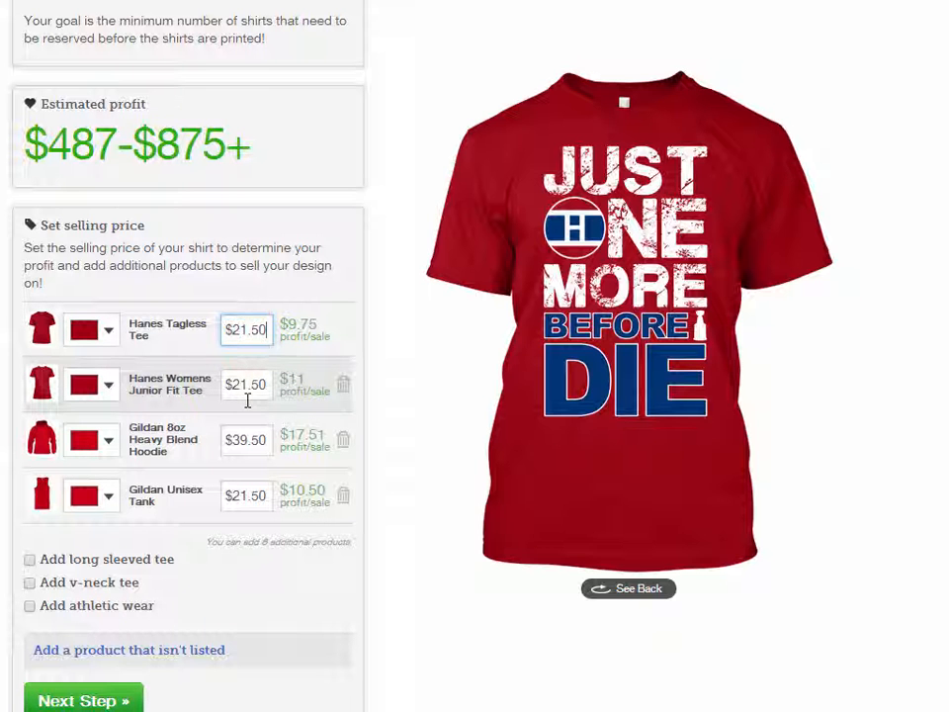
{"action": "left_click", "coordinate": [436, 606]}
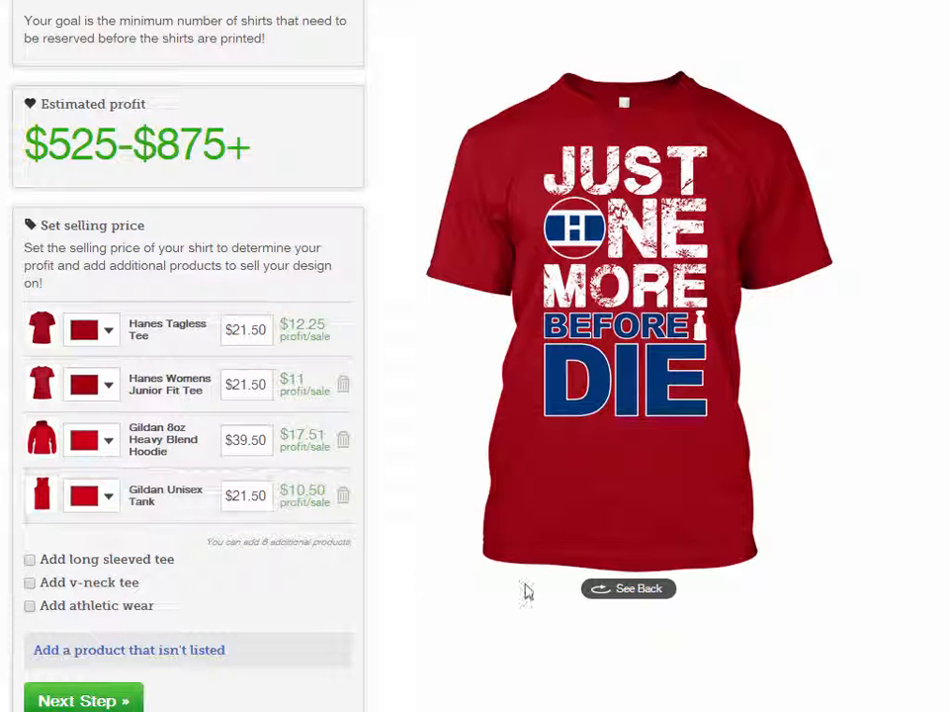
Set the campaign's sales goal to 20 shirts.
{"action": "scroll", "coordinate": [396, 594], "scroll_direction": "up", "scroll_amount": 2}
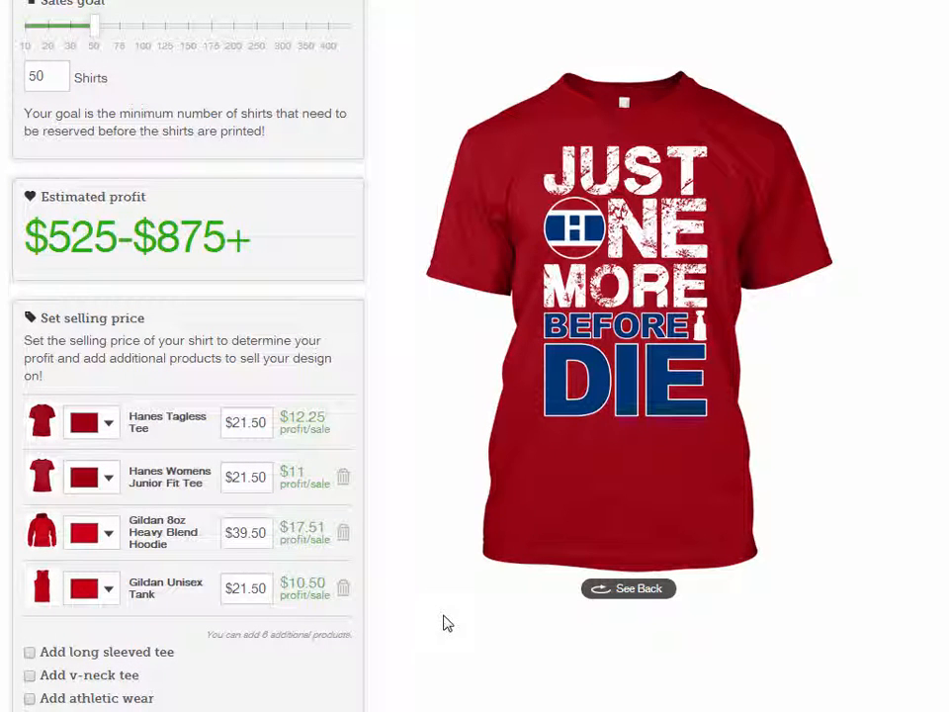
{"action": "scroll", "coordinate": [443, 622], "scroll_direction": "up", "scroll_amount": 1}
{"action": "double_click", "coordinate": [60, 167]}
{"action": "type", "text": "20"}
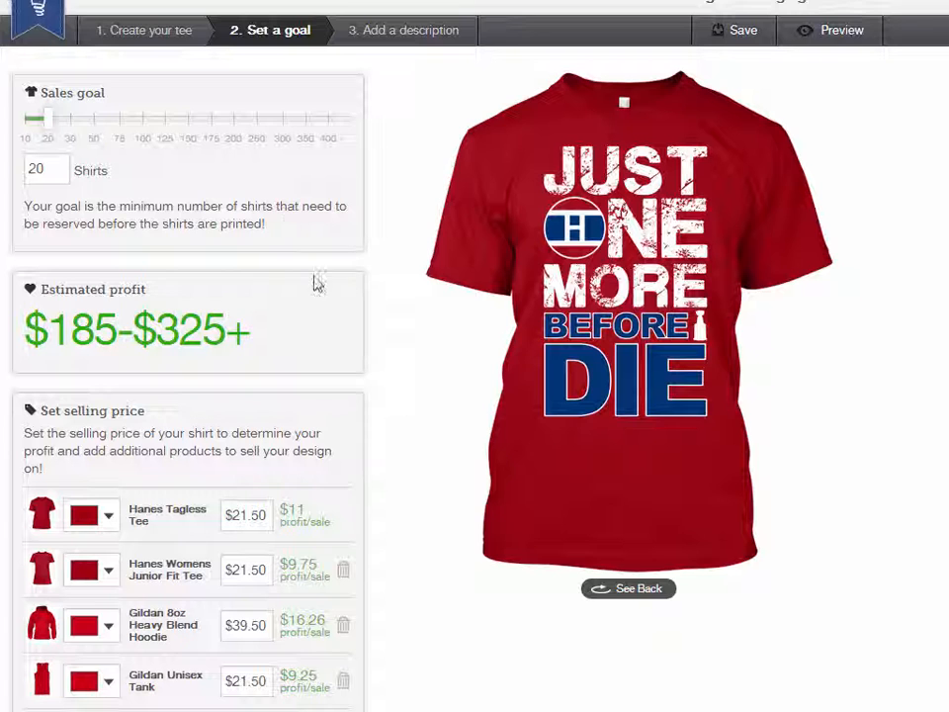
{"action": "scroll", "coordinate": [485, 517], "scroll_direction": "down", "scroll_amount": 3}
{"action": "scroll", "coordinate": [475, 513], "scroll_direction": "up", "scroll_amount": 3}
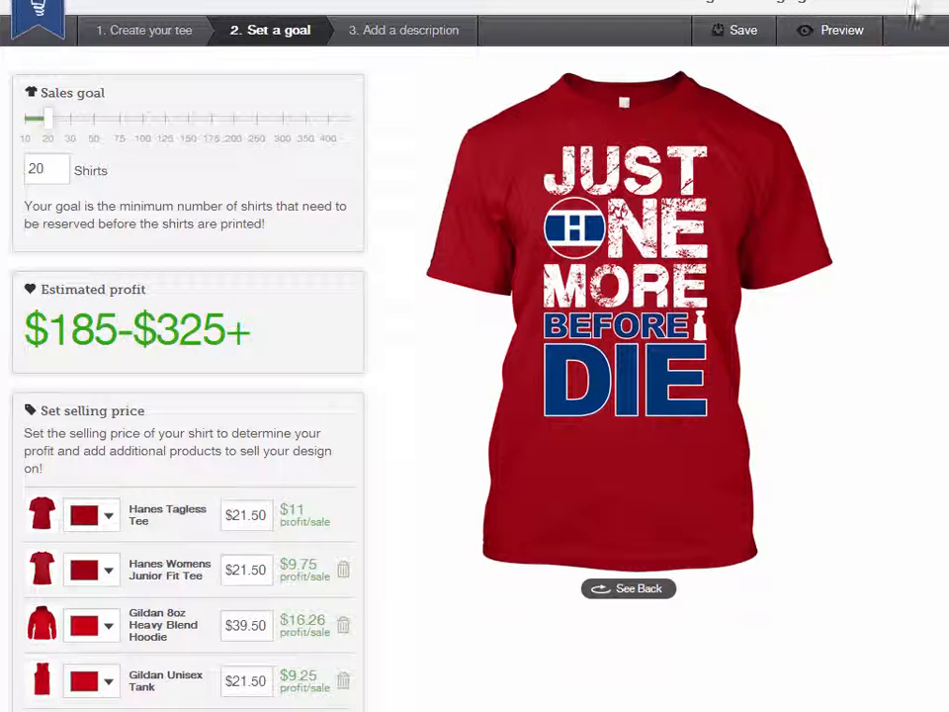
Preview the campaign in the Hanes Womens Junior Fit Tee style and save its image as front.jpg in the ads folder.
{"action": "left_click", "coordinate": [830, 31]}
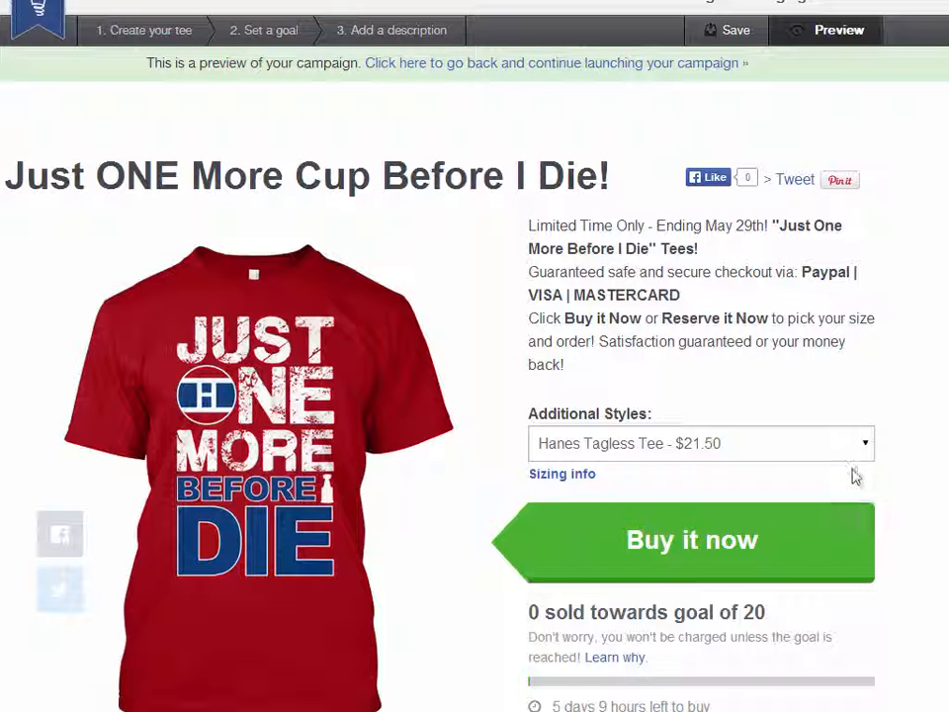
{"action": "left_click", "coordinate": [692, 447]}
{"action": "left_click", "coordinate": [667, 488]}
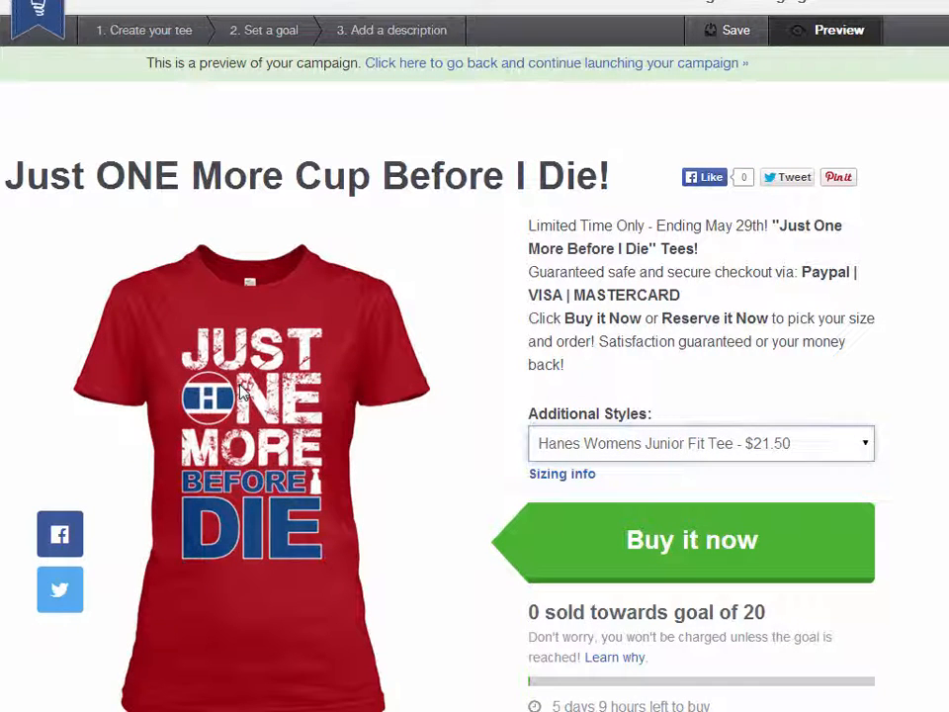
{"action": "right_click", "coordinate": [242, 388]}
{"action": "left_click", "coordinate": [271, 399]}
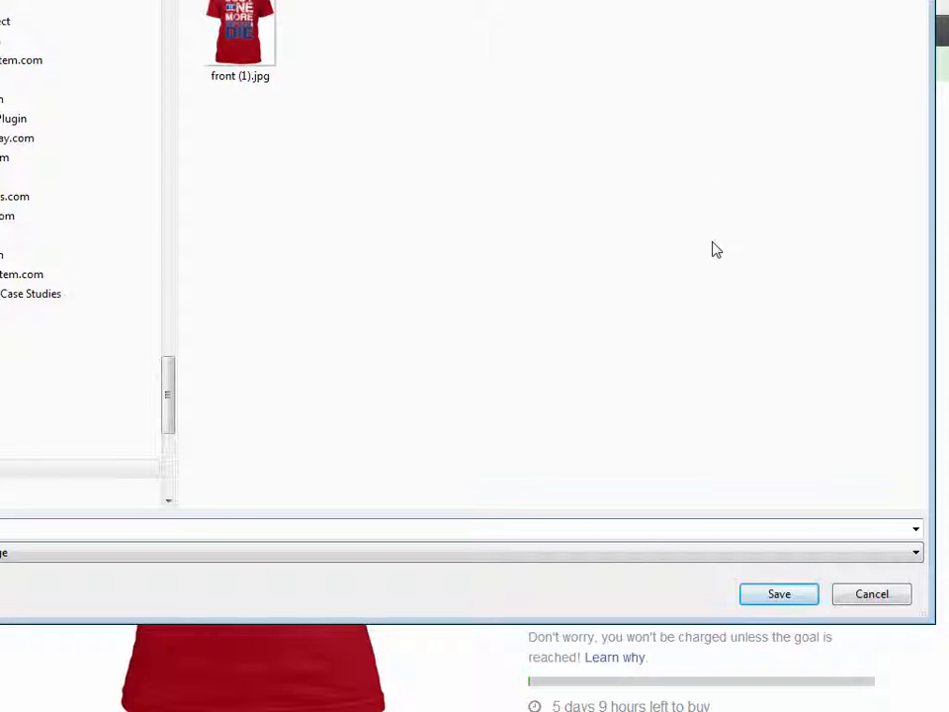
{"action": "left_click_drag", "start_coordinate": [648, 0], "coordinate": [645, 62]}
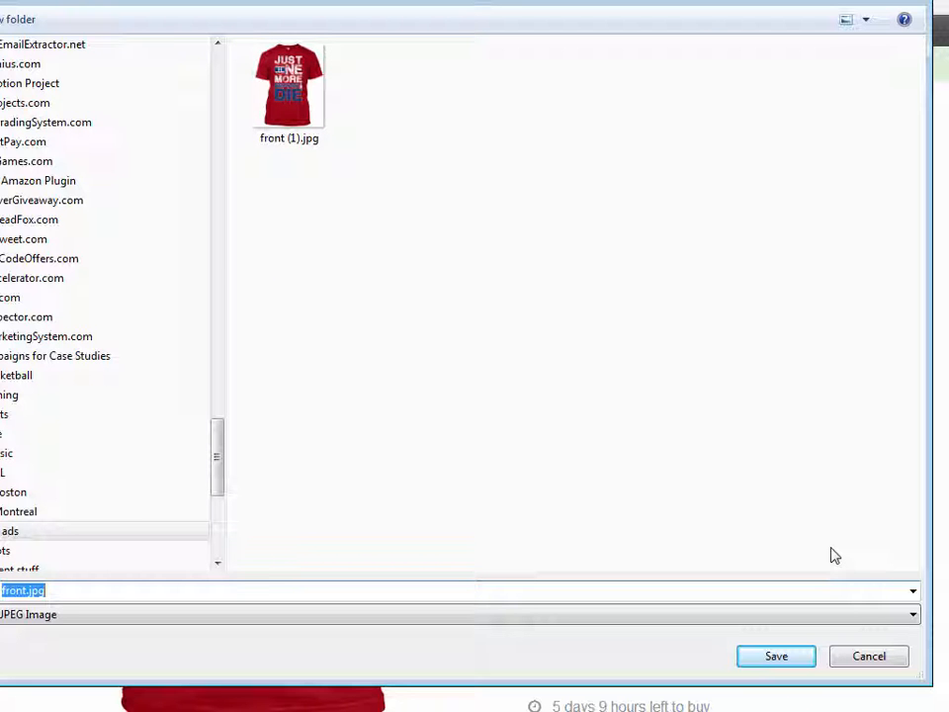
{"action": "left_click", "coordinate": [774, 658]}
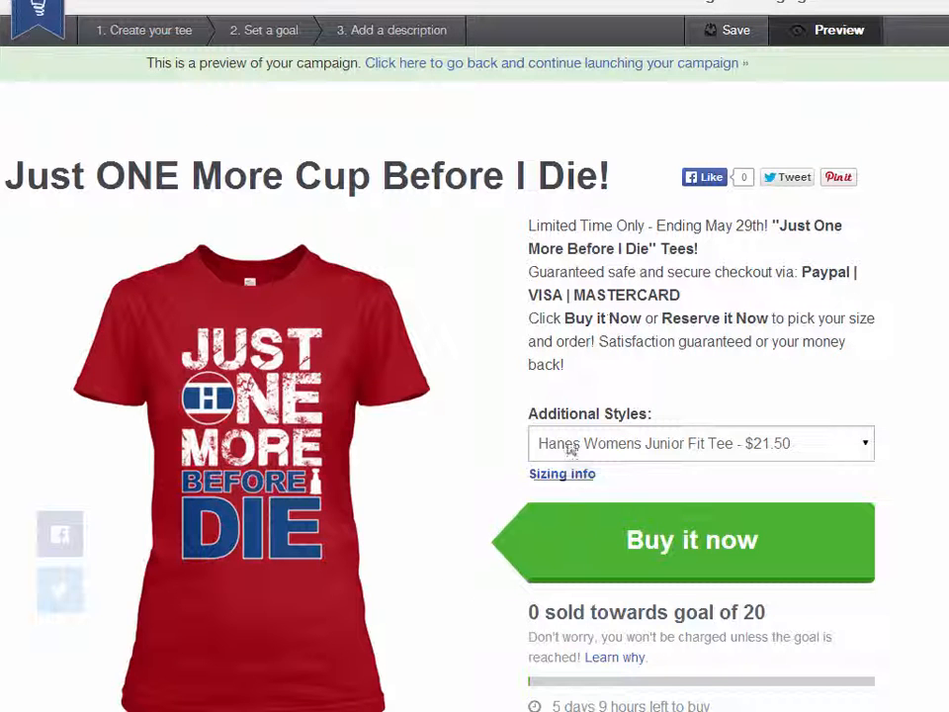
Show the Gildan 8oz Heavy Blend Hoodie style and save its image as front (2).jpg in the ads folder.
{"action": "left_click", "coordinate": [572, 445]}
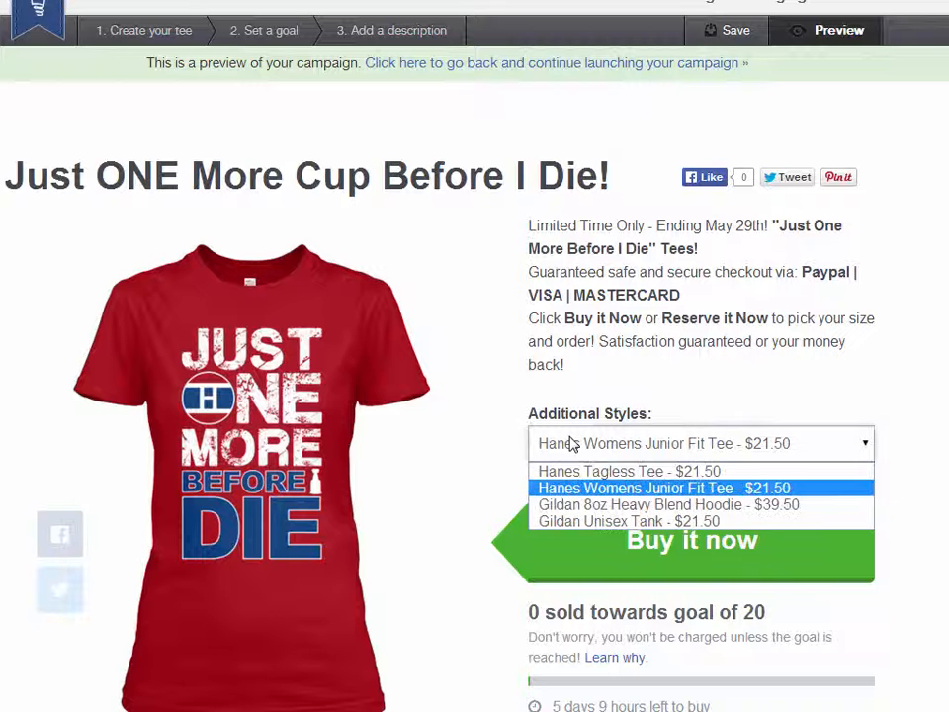
{"action": "left_click", "coordinate": [595, 509]}
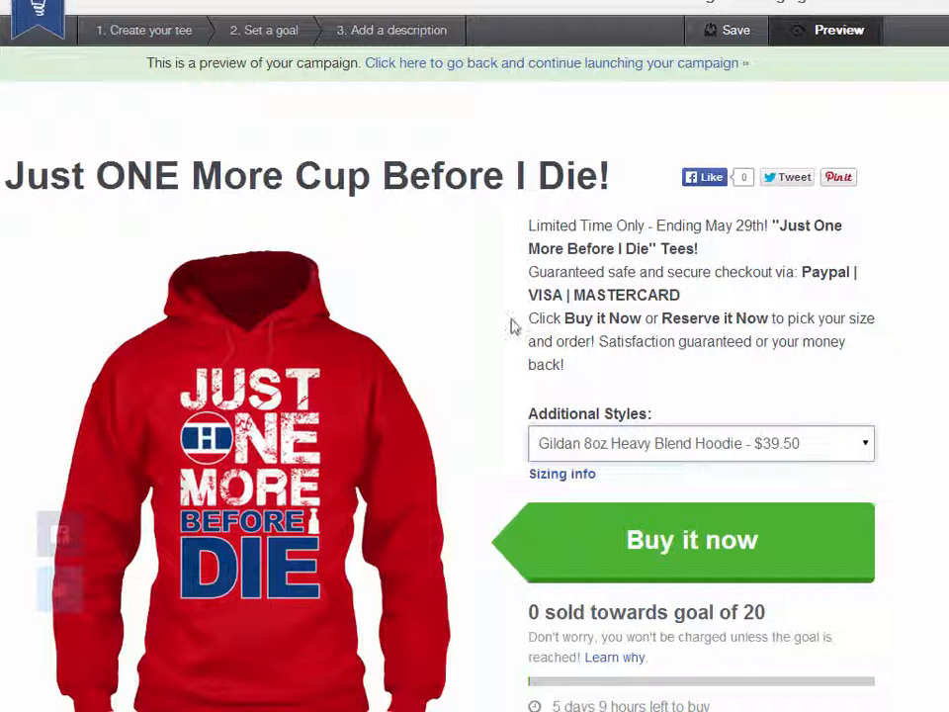
{"action": "right_click", "coordinate": [227, 431]}
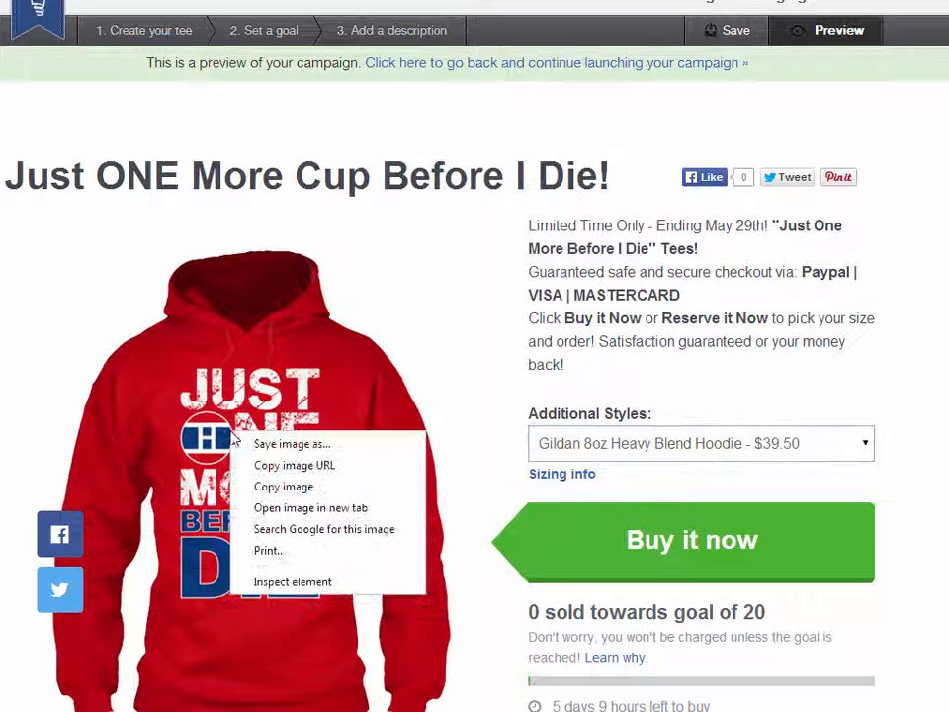
{"action": "left_click", "coordinate": [256, 441]}
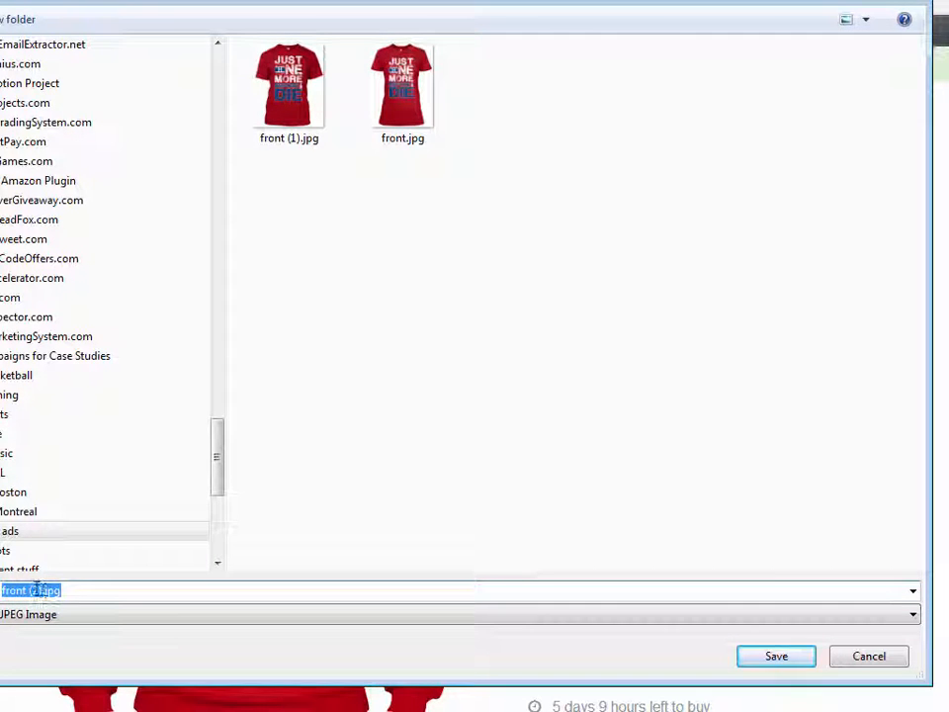
{"action": "left_click", "coordinate": [797, 663]}
Show the Gildan Unisex Tank style and save its image as front (3).jpg in the ads folder.
{"action": "left_click", "coordinate": [650, 445]}
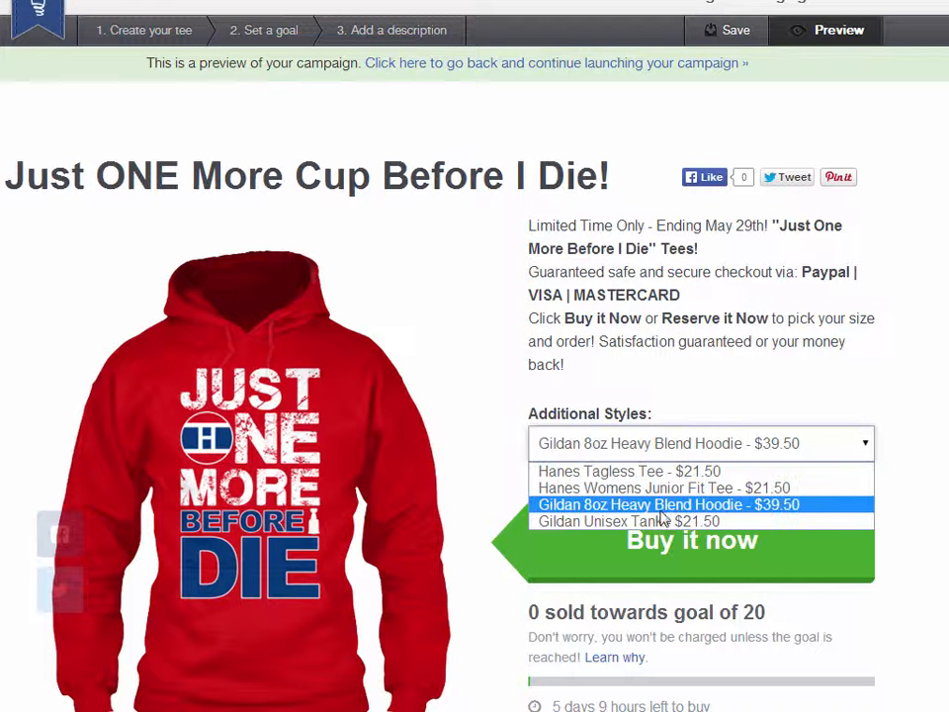
{"action": "left_click", "coordinate": [575, 521]}
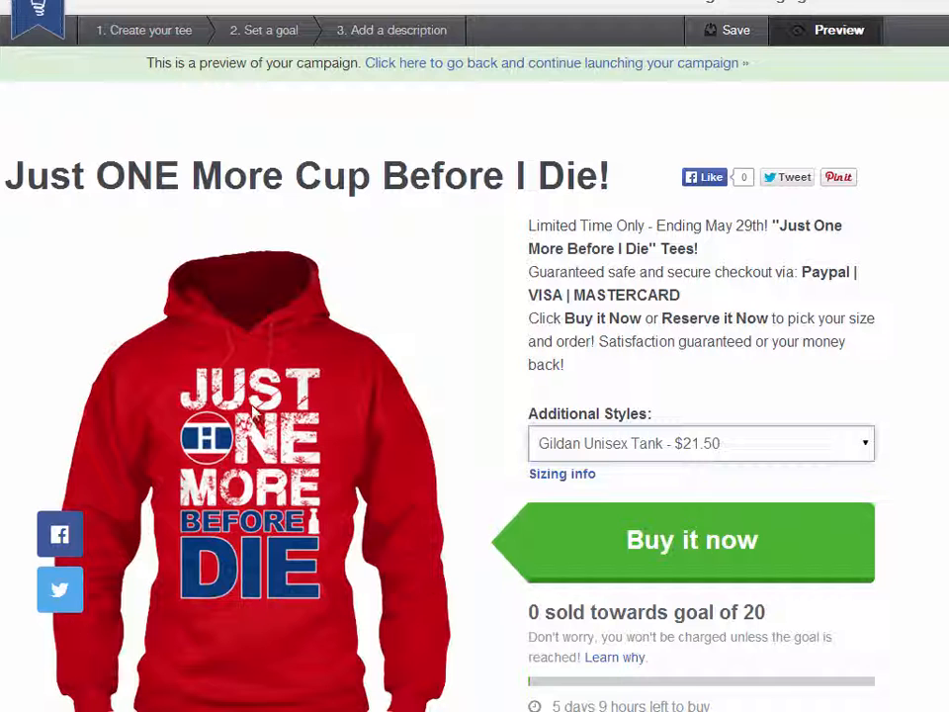
{"action": "right_click", "coordinate": [283, 411]}
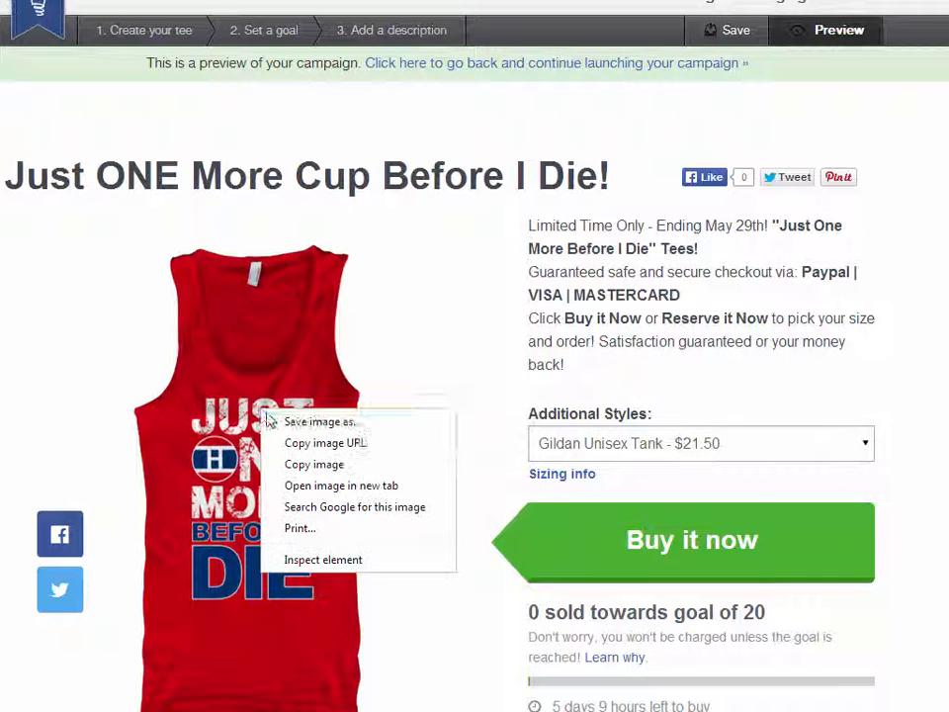
{"action": "left_click", "coordinate": [295, 429]}
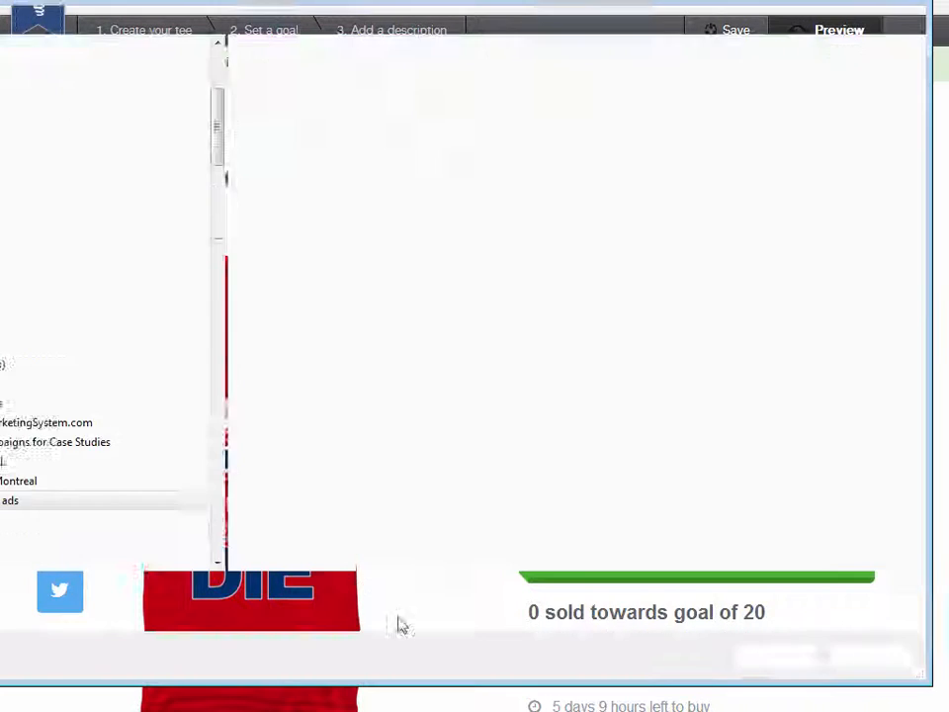
{"action": "left_click", "coordinate": [747, 655]}
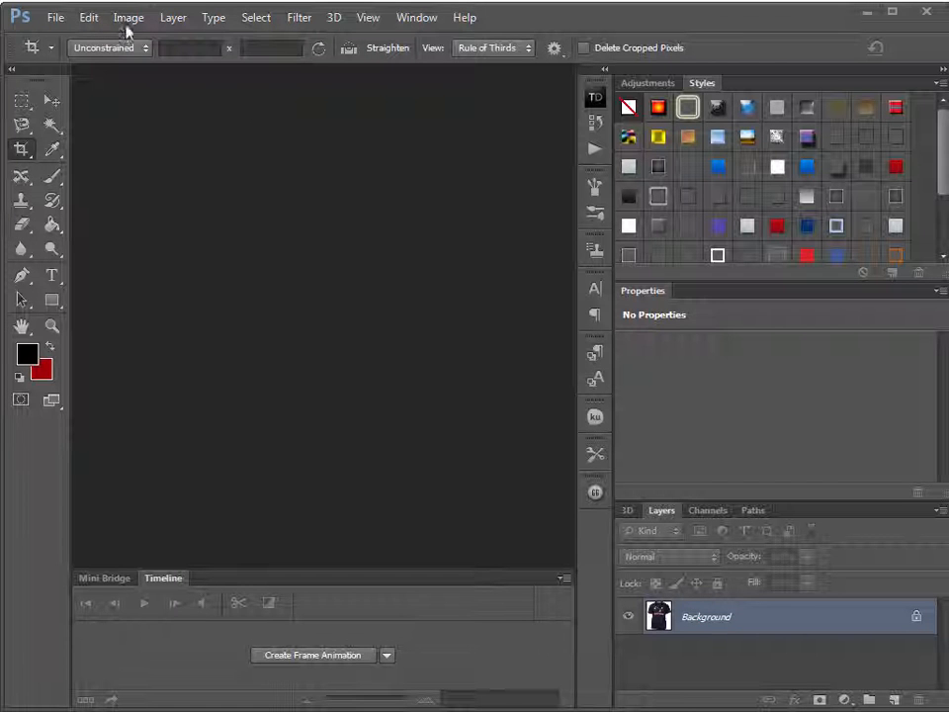
In Photoshop, open all four shirt images from the ads folder and enlarge the front.jpg document window.
{"action": "left_click", "coordinate": [56, 18]}
{"action": "left_click", "coordinate": [78, 57]}
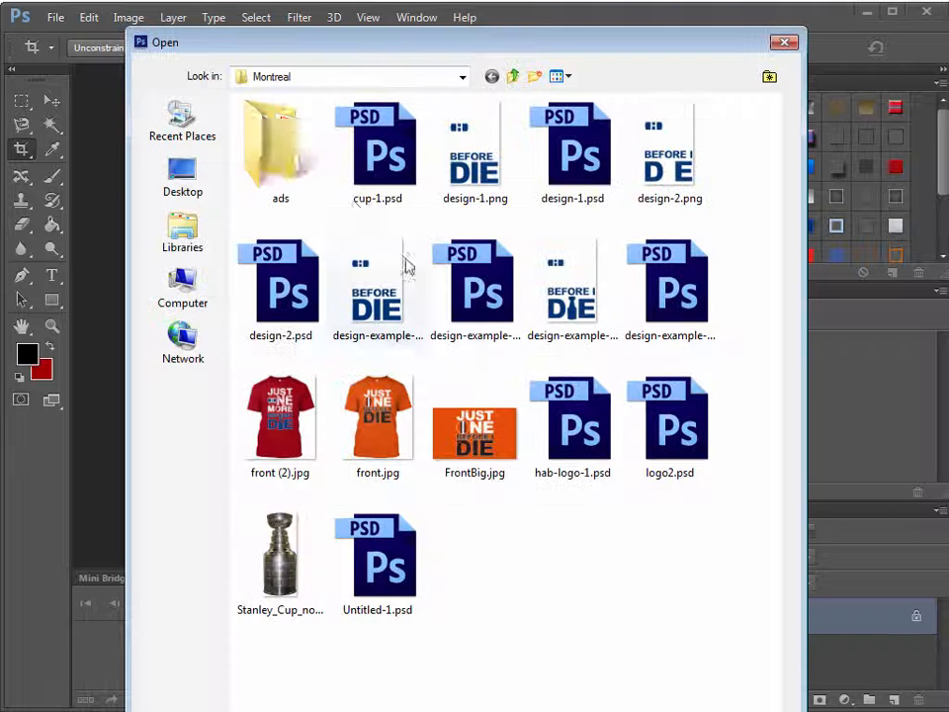
{"action": "double_click", "coordinate": [272, 143]}
{"action": "left_click_drag", "start_coordinate": [654, 226], "coordinate": [247, 163]}
{"action": "left_click_drag", "start_coordinate": [306, 710], "coordinate": [307, 641]}
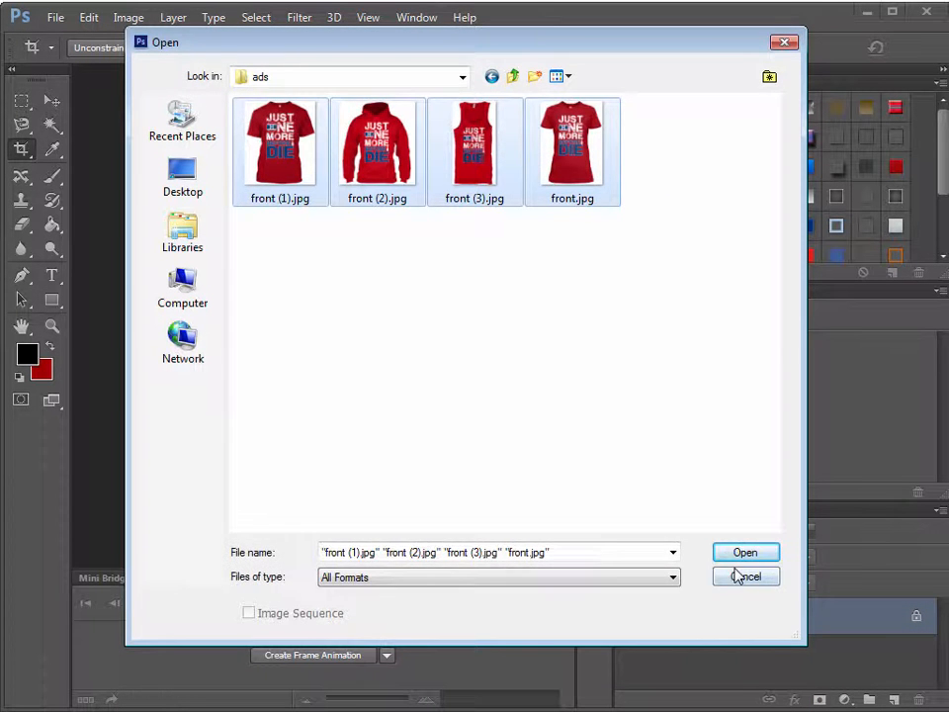
{"action": "left_click", "coordinate": [741, 555]}
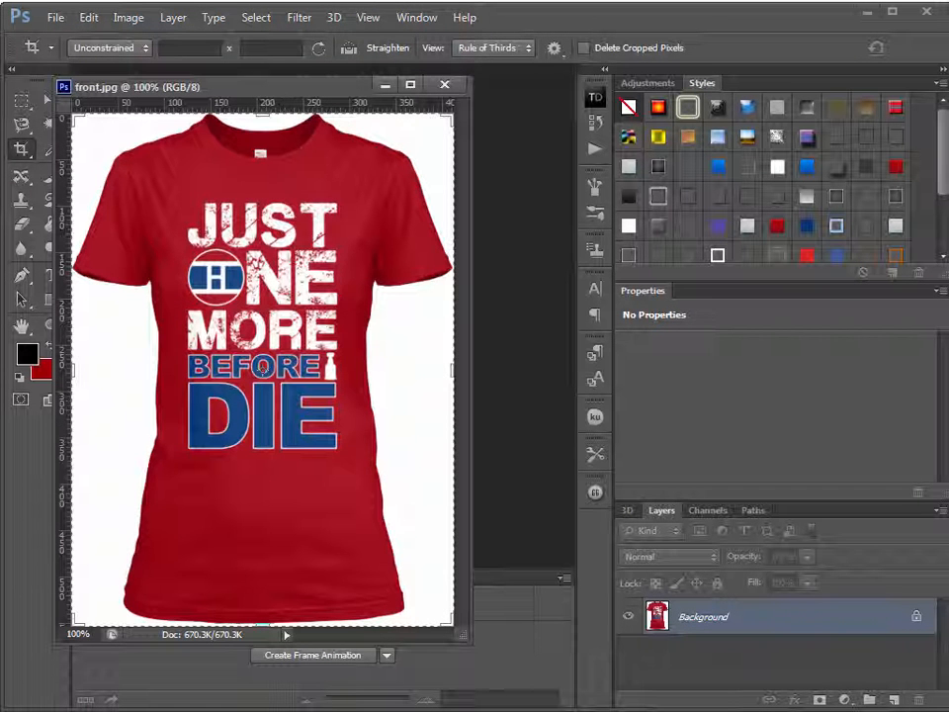
{"action": "left_click_drag", "start_coordinate": [459, 642], "coordinate": [539, 707]}
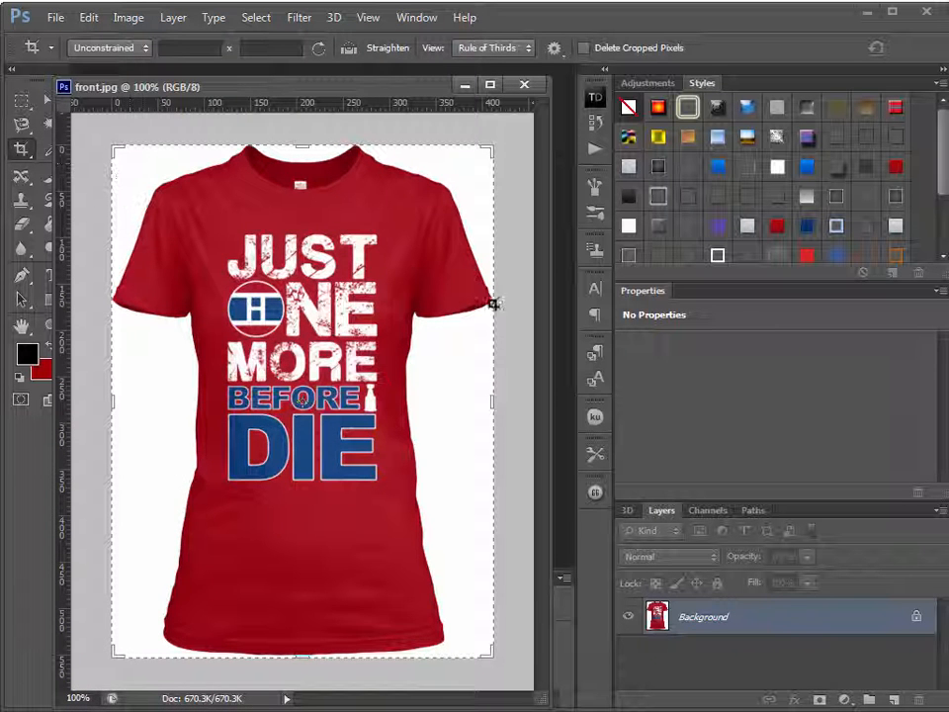
Duplicate the Background layer of front.jpg and hide the original Background layer.
{"action": "left_click_drag", "start_coordinate": [376, 89], "coordinate": [339, 48]}
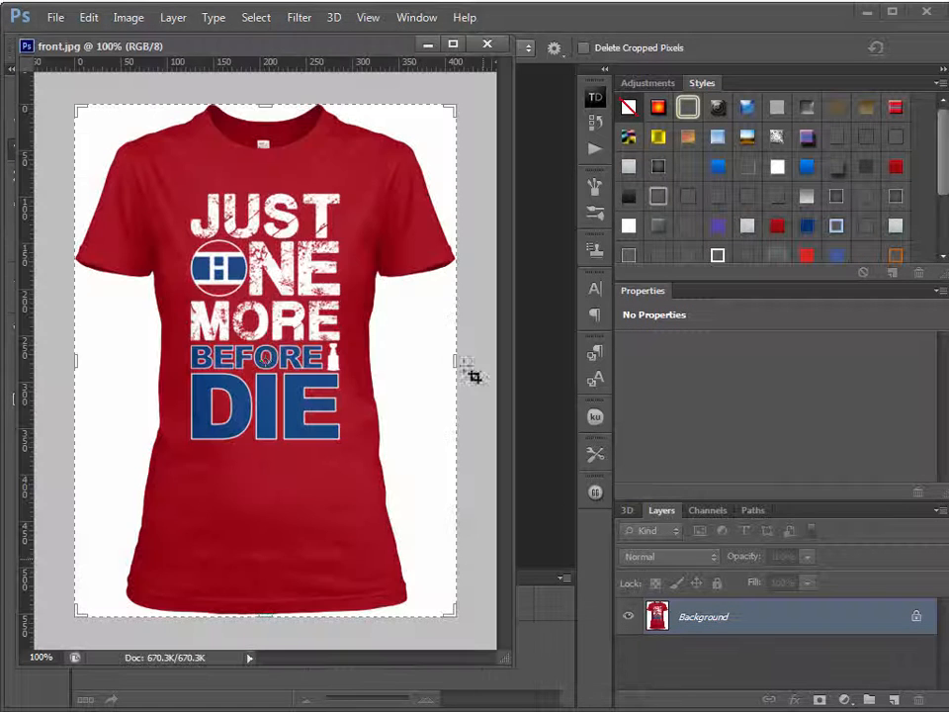
{"action": "right_click", "coordinate": [751, 626]}
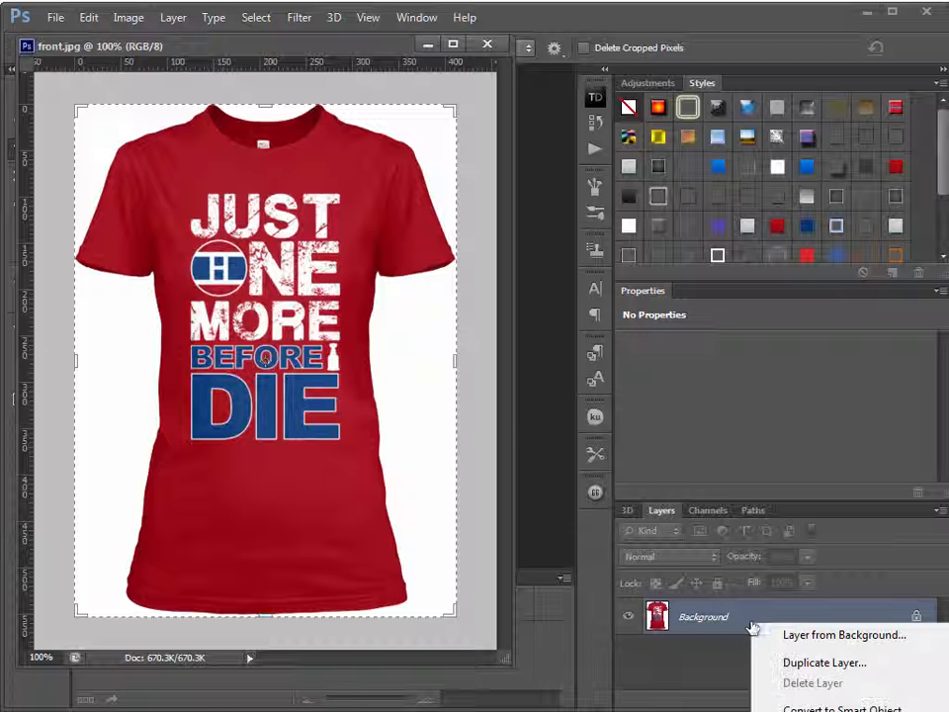
{"action": "left_click", "coordinate": [780, 658]}
{"action": "key", "text": "Return"}
{"action": "left_click", "coordinate": [629, 654]}
Delete the white area around the shirt and inside its neckline on the Background copy layer using the Magic Wand, and clear the selection.
{"action": "left_click_drag", "start_coordinate": [318, 50], "coordinate": [448, 82]}
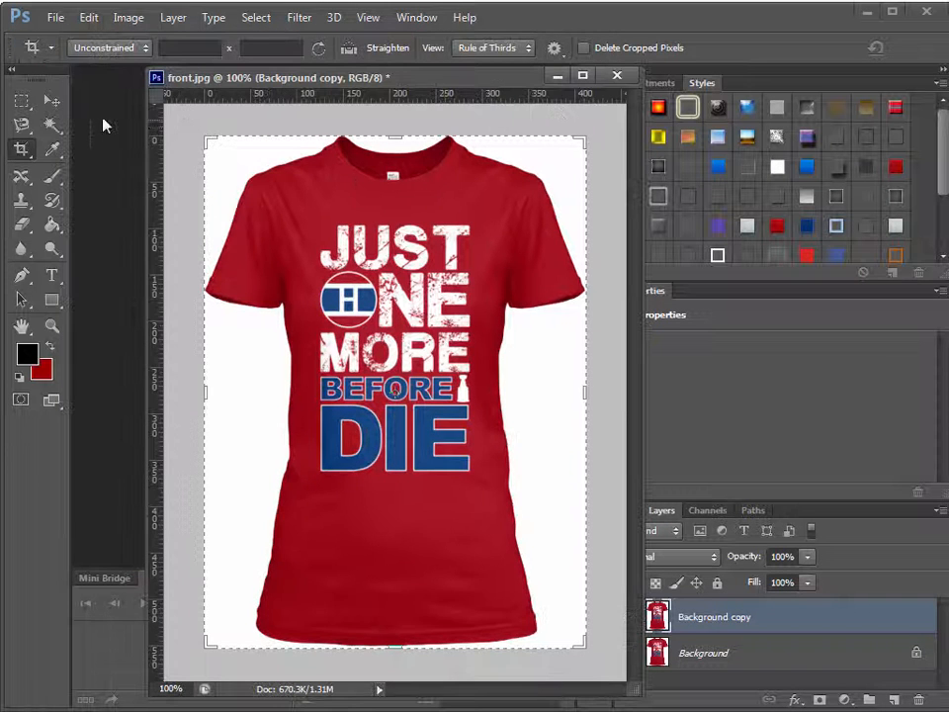
{"action": "left_click", "coordinate": [51, 125]}
{"action": "left_click", "coordinate": [227, 165]}
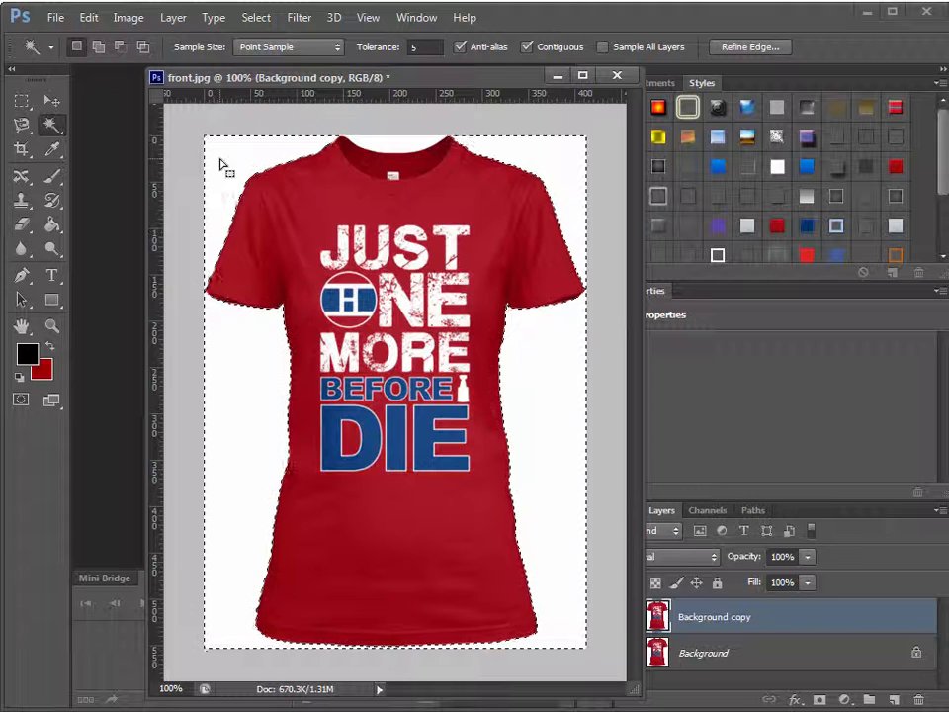
{"action": "key", "text": "Delete"}
{"action": "left_click", "coordinate": [394, 142]}
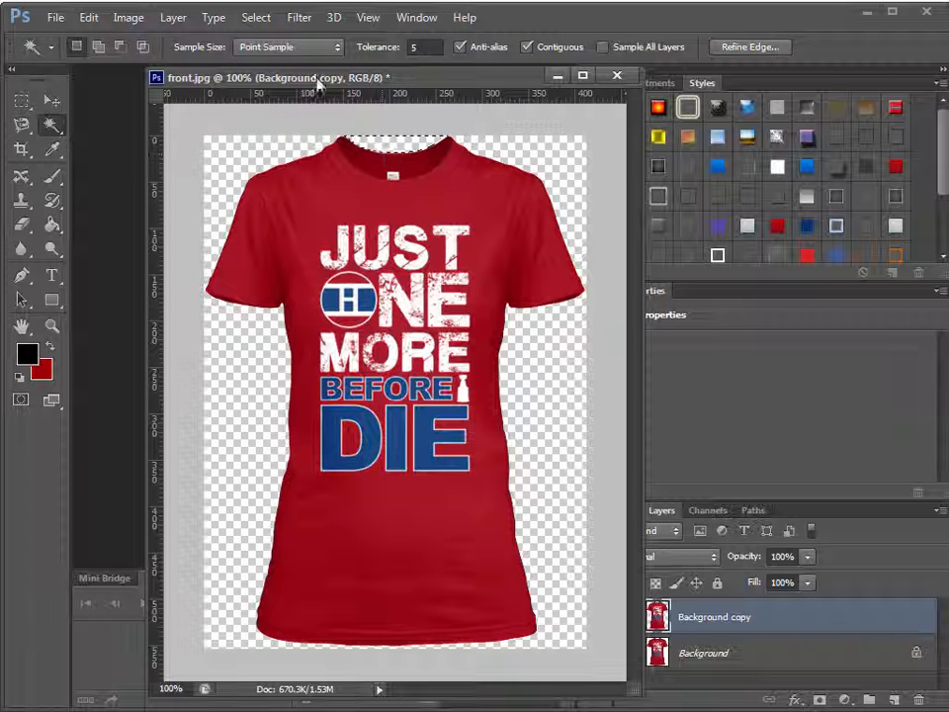
{"action": "left_click", "coordinate": [253, 18]}
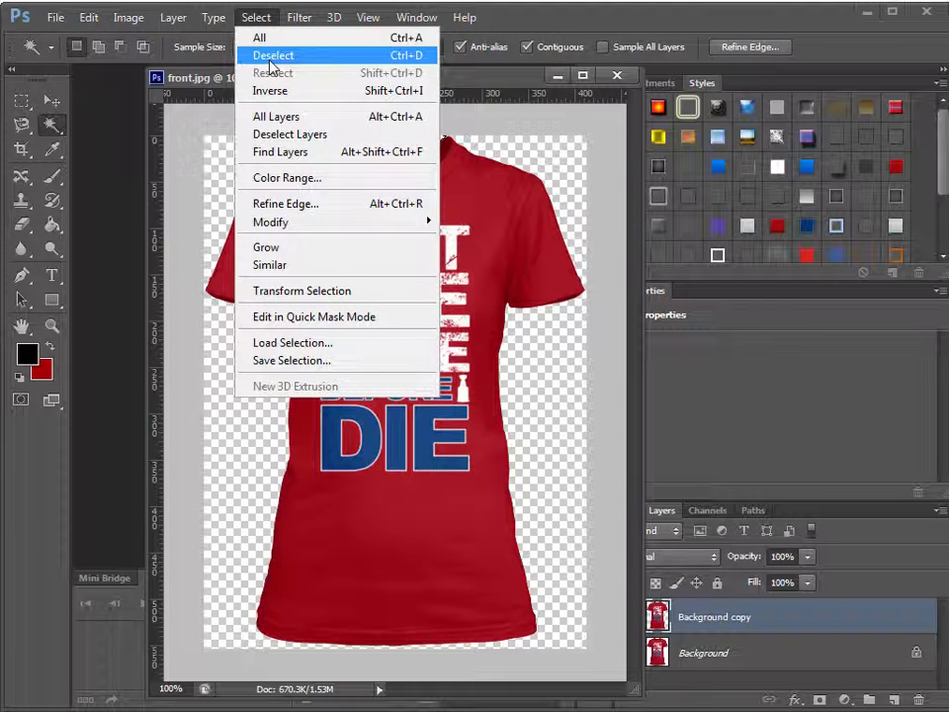
{"action": "left_click", "coordinate": [269, 57]}
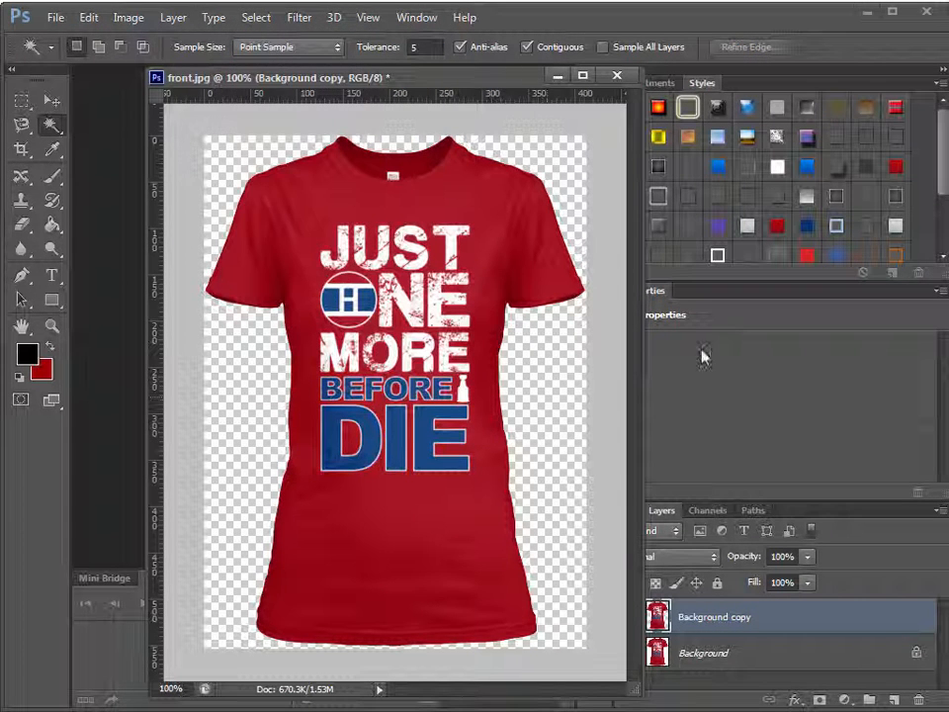
Convert the cut-out Background copy layer to a smart object and save the document as front.psd in the ads folder.
{"action": "right_click", "coordinate": [766, 623]}
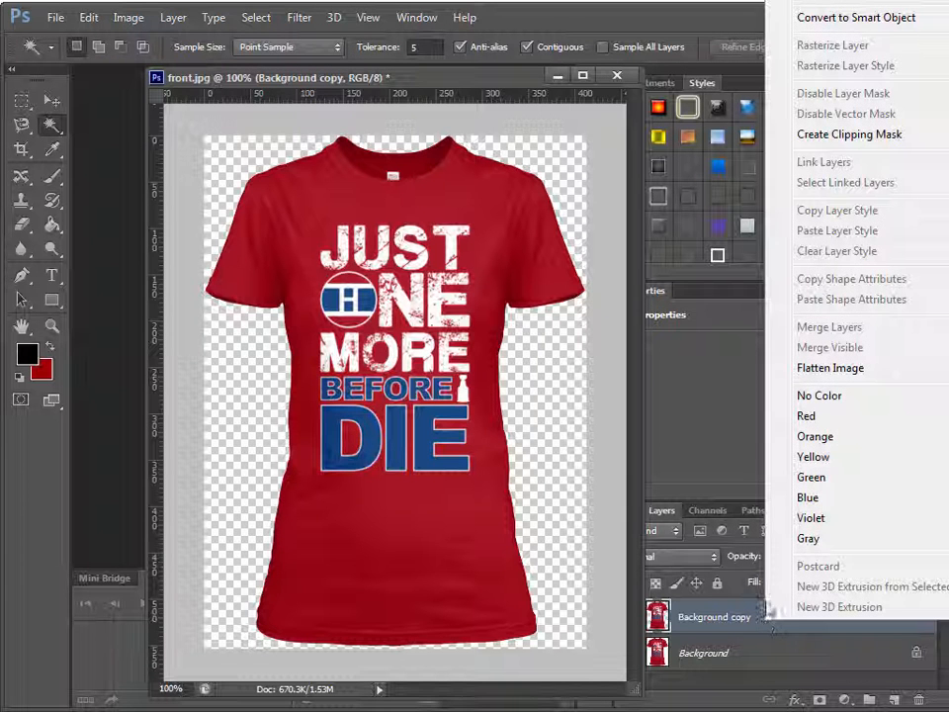
{"action": "left_click", "coordinate": [796, 20]}
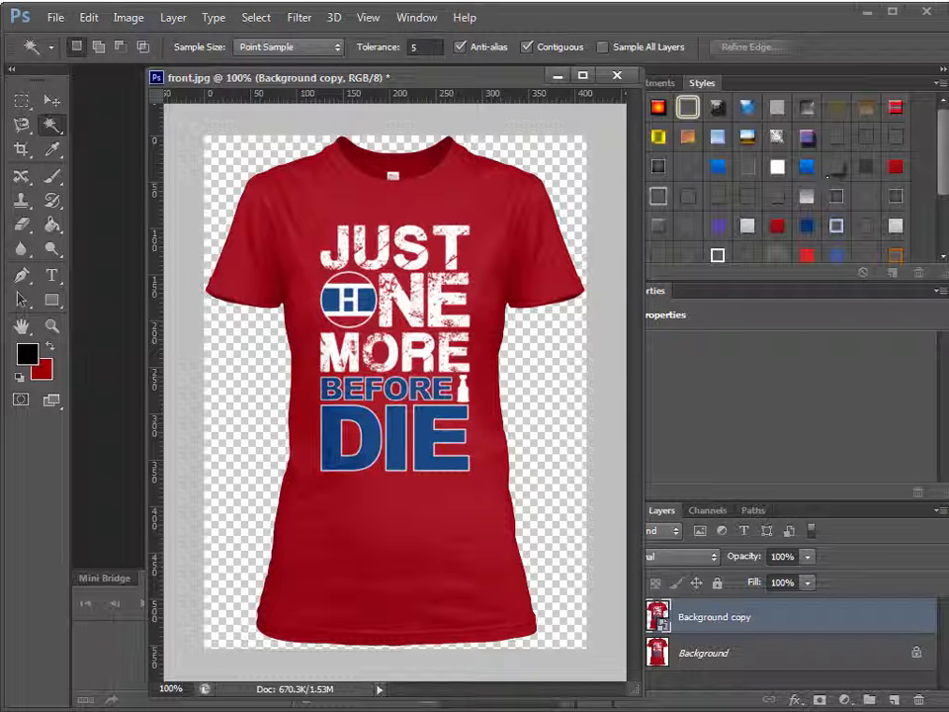
{"action": "left_click", "coordinate": [53, 100]}
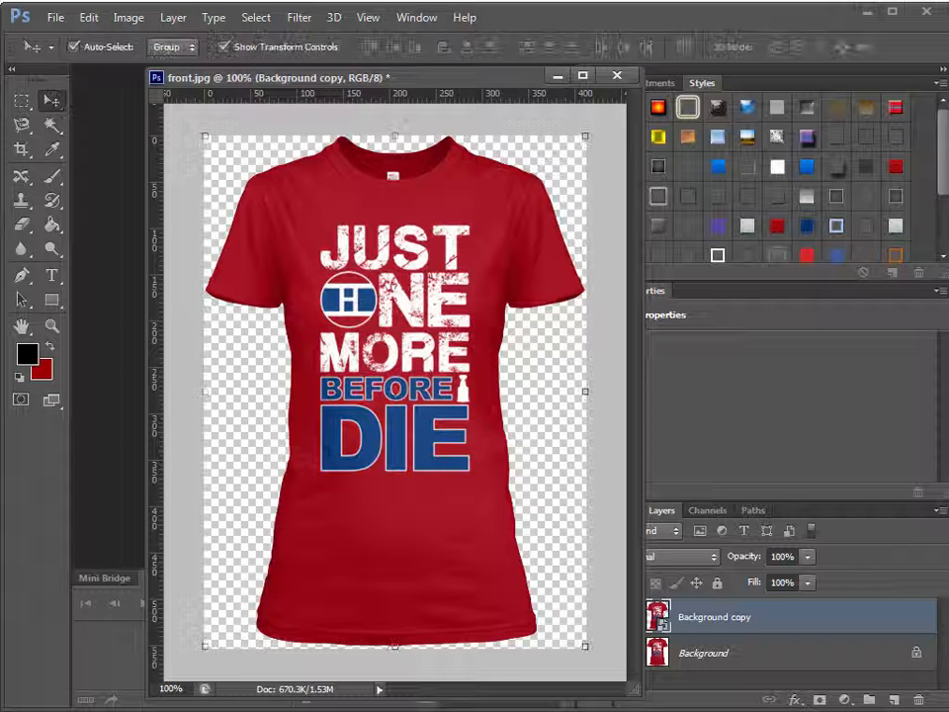
{"action": "left_click_drag", "start_coordinate": [422, 80], "coordinate": [395, 87]}
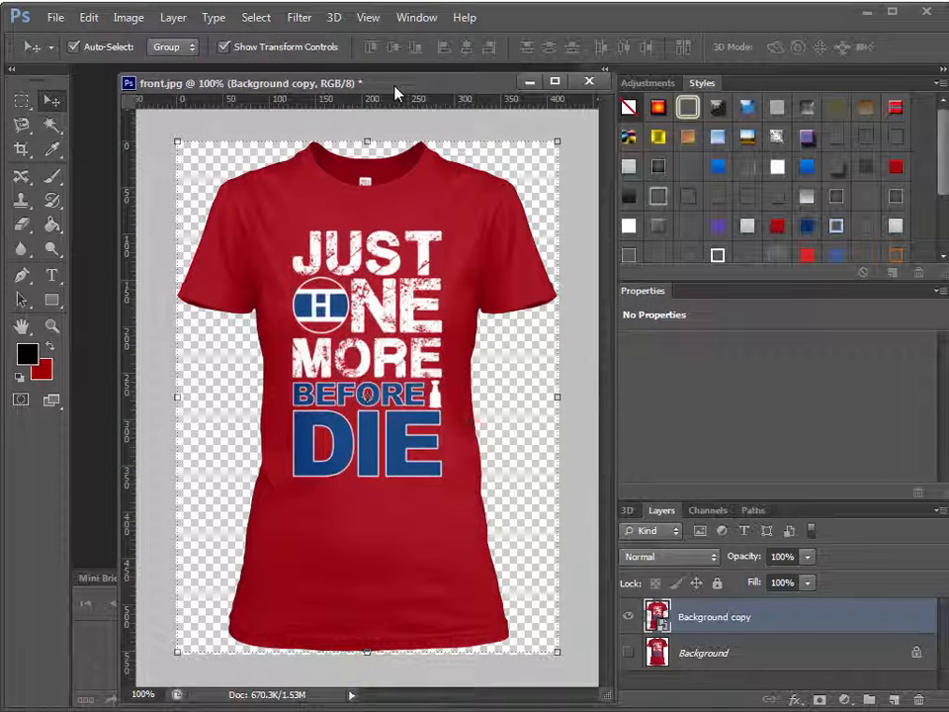
{"action": "key", "text": "ctrl+shift+s"}
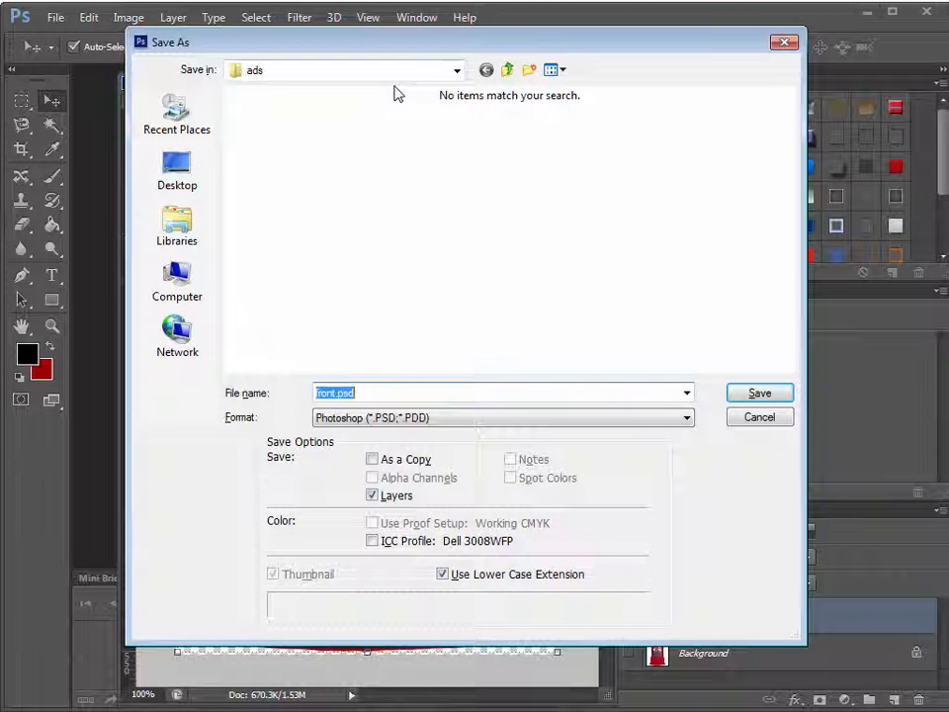
{"action": "left_click", "coordinate": [746, 395]}
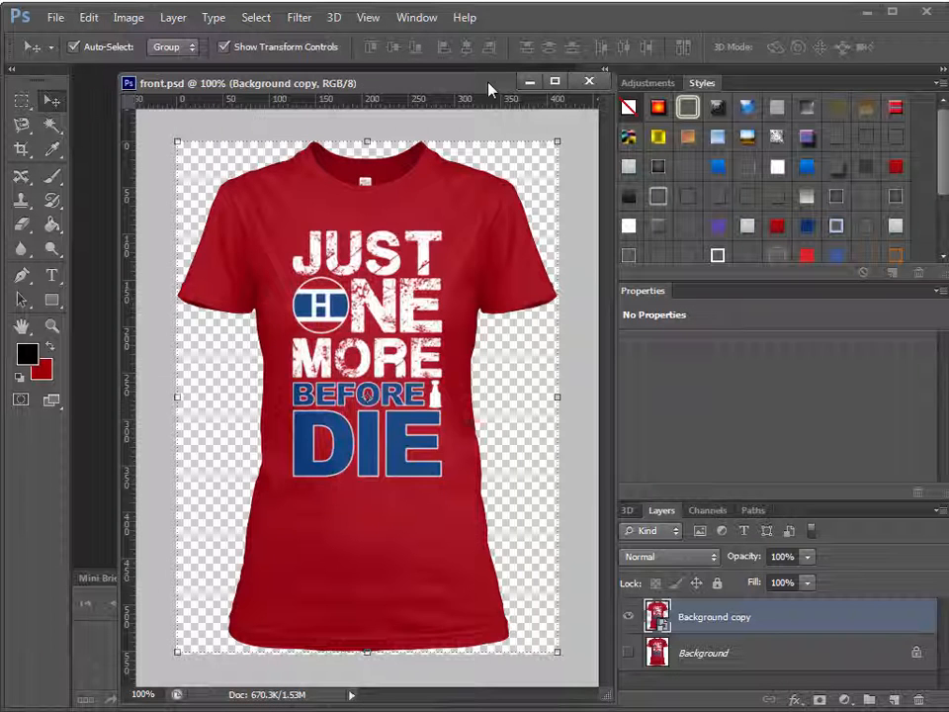
{"action": "key", "text": "ctrl+w"}
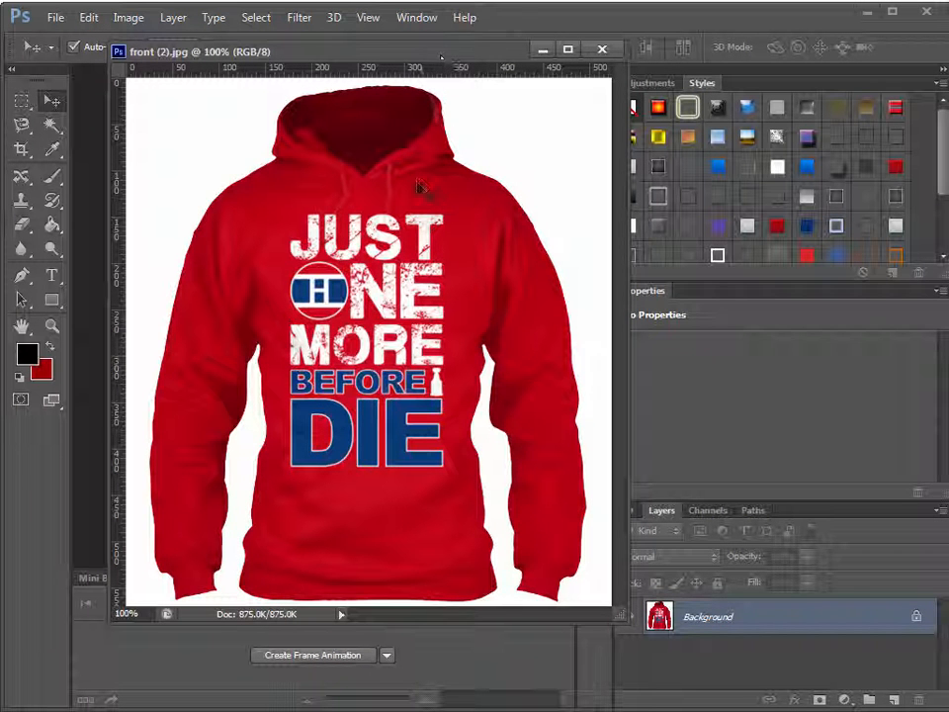
Put the front (2).jpg hoodie image away, bring up front (1).jpg and display the list of recorded actions.
{"action": "left_click_drag", "start_coordinate": [619, 618], "coordinate": [649, 656]}
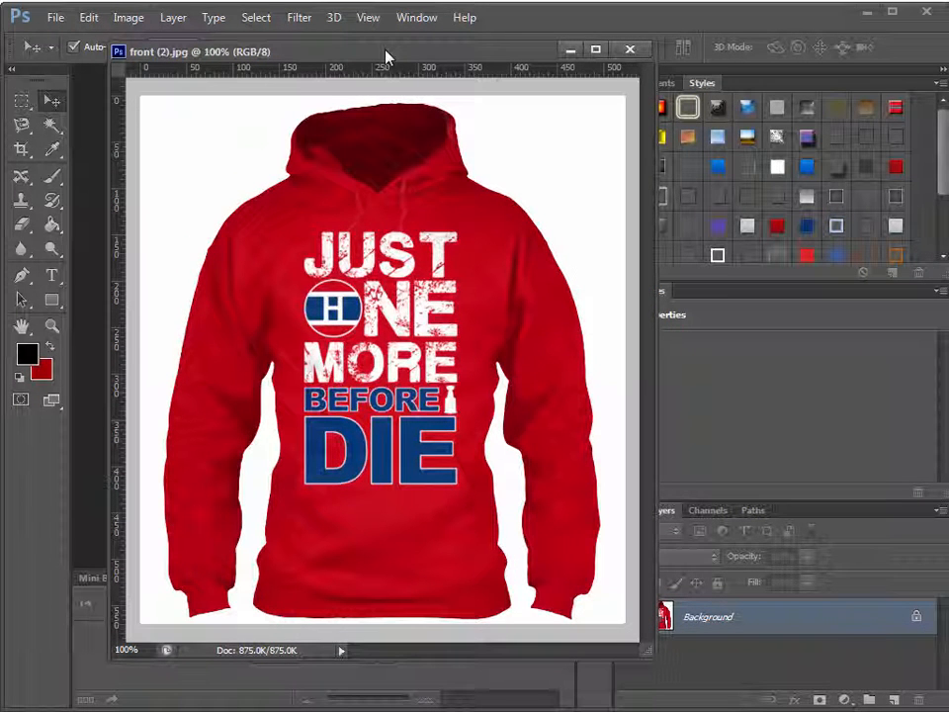
{"action": "left_click", "coordinate": [630, 49]}
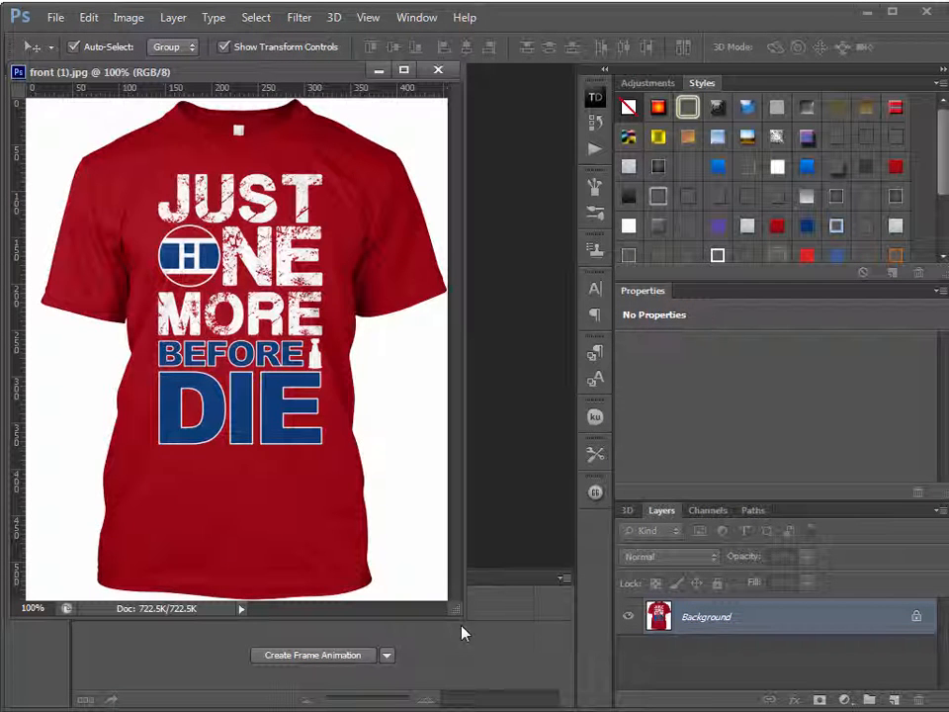
{"action": "left_click", "coordinate": [595, 151]}
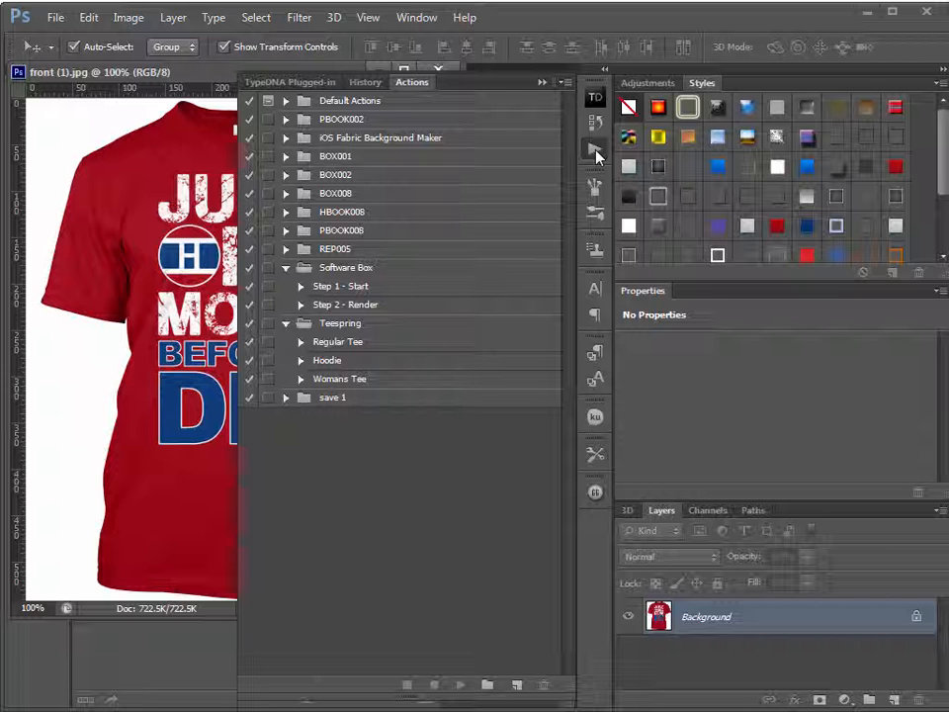
{"action": "left_click", "coordinate": [419, 18]}
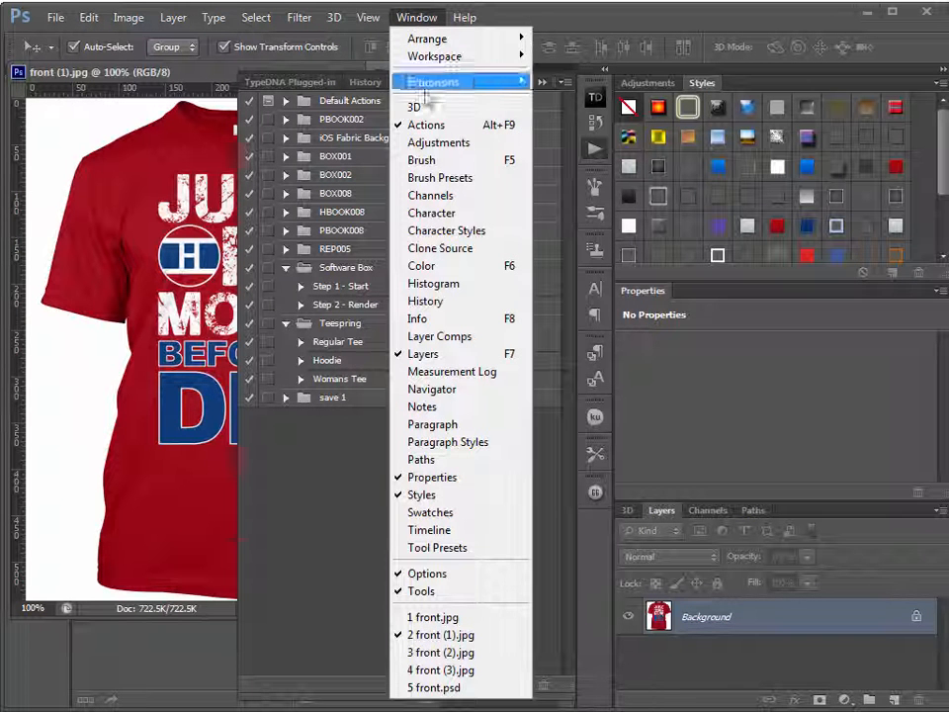
{"action": "left_click", "coordinate": [427, 125]}
{"action": "left_click", "coordinate": [416, 18]}
{"action": "left_click", "coordinate": [440, 124]}
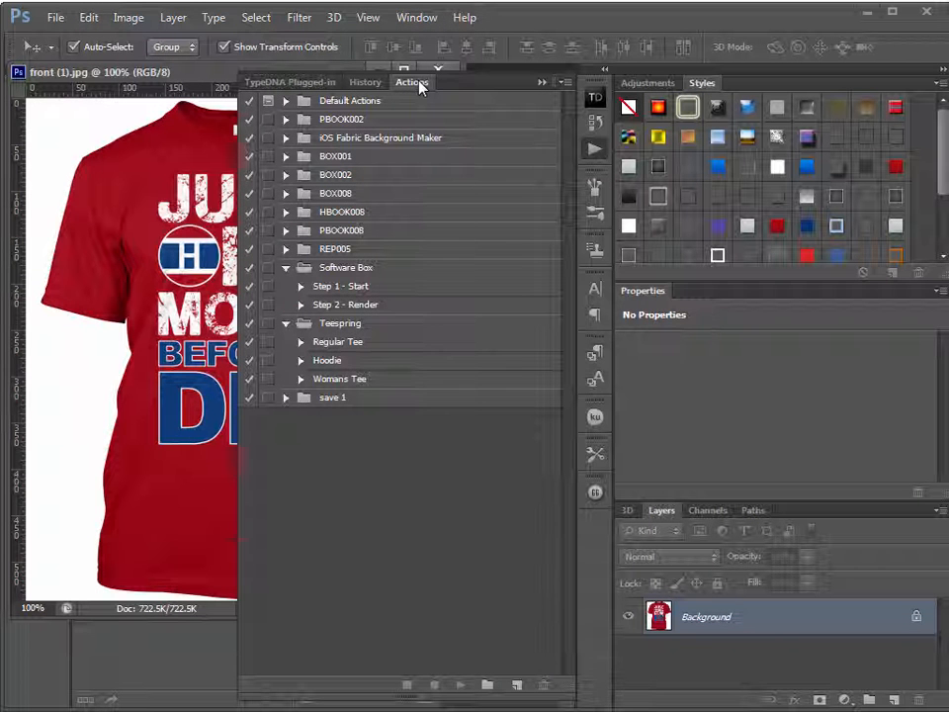
Run the Regular Tee action from the Teespring set on front (1).jpg and hide the action list.
{"action": "left_click", "coordinate": [348, 329]}
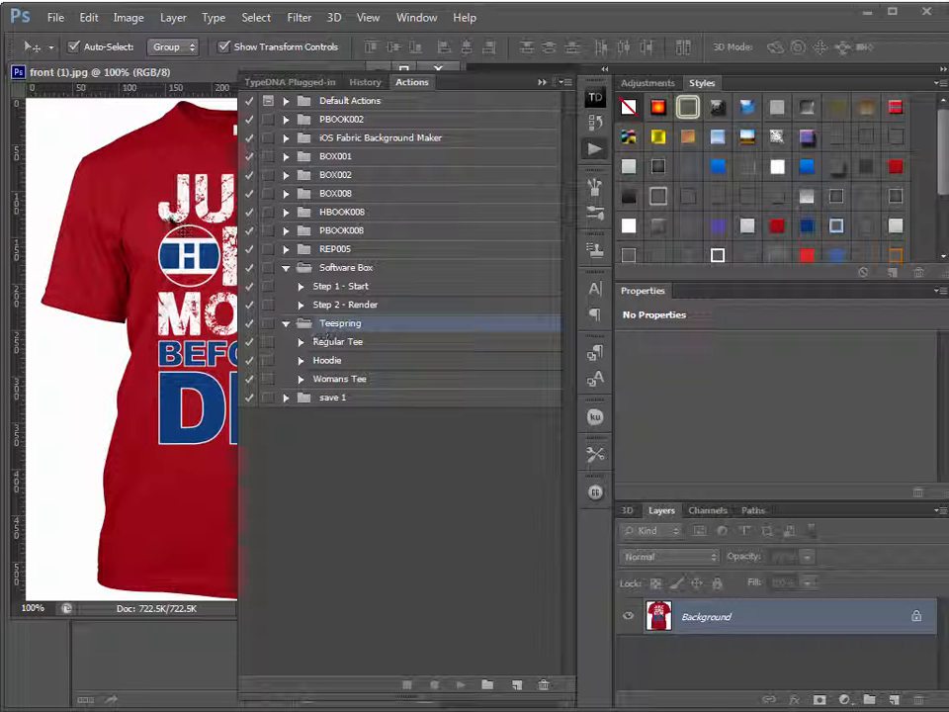
{"action": "left_click", "coordinate": [344, 346]}
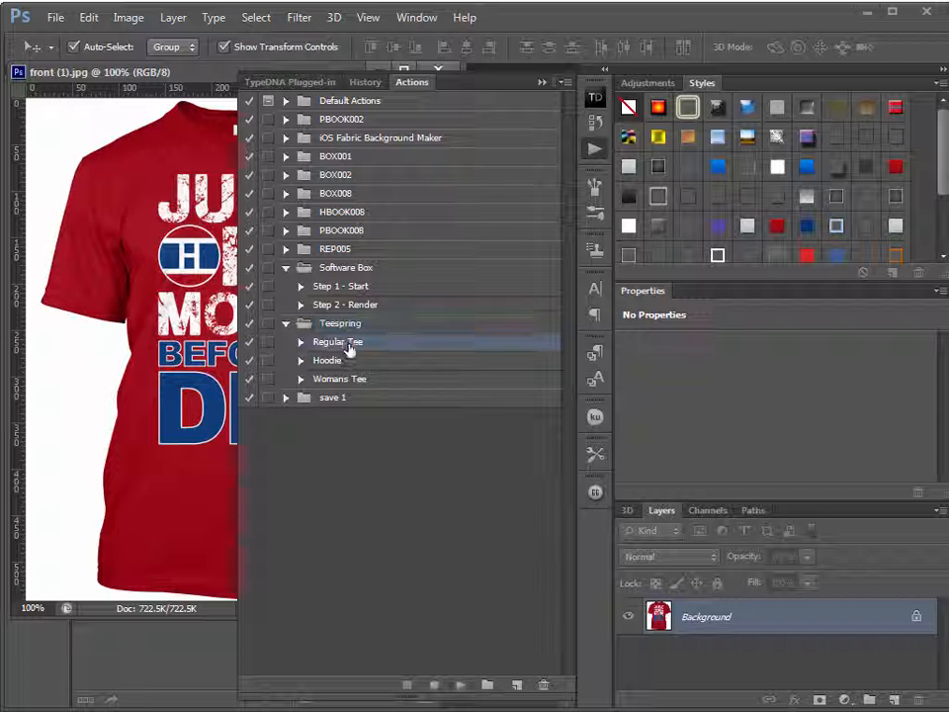
{"action": "left_click", "coordinate": [461, 685]}
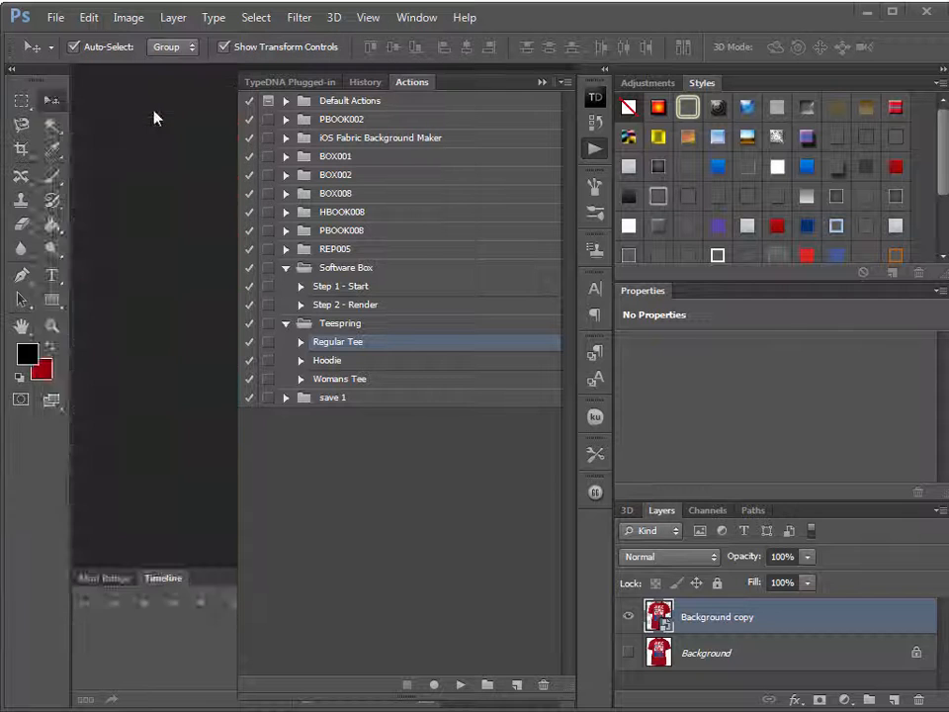
{"action": "left_click", "coordinate": [593, 148]}
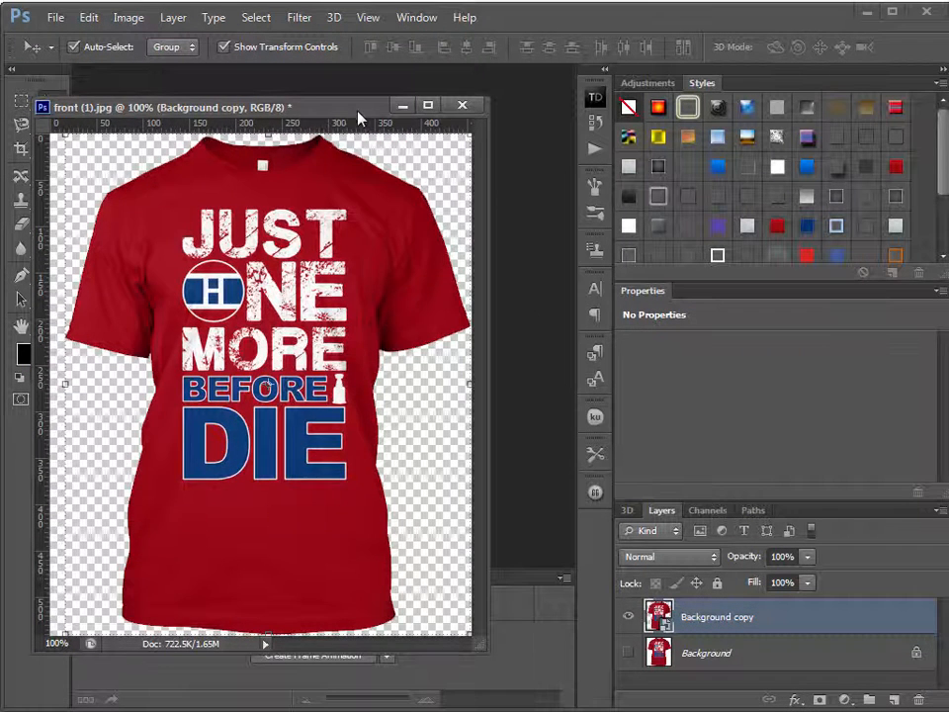
Close front (1).jpg without saving the changes.
{"action": "left_click_drag", "start_coordinate": [358, 117], "coordinate": [374, 98]}
{"action": "left_click", "coordinate": [479, 86]}
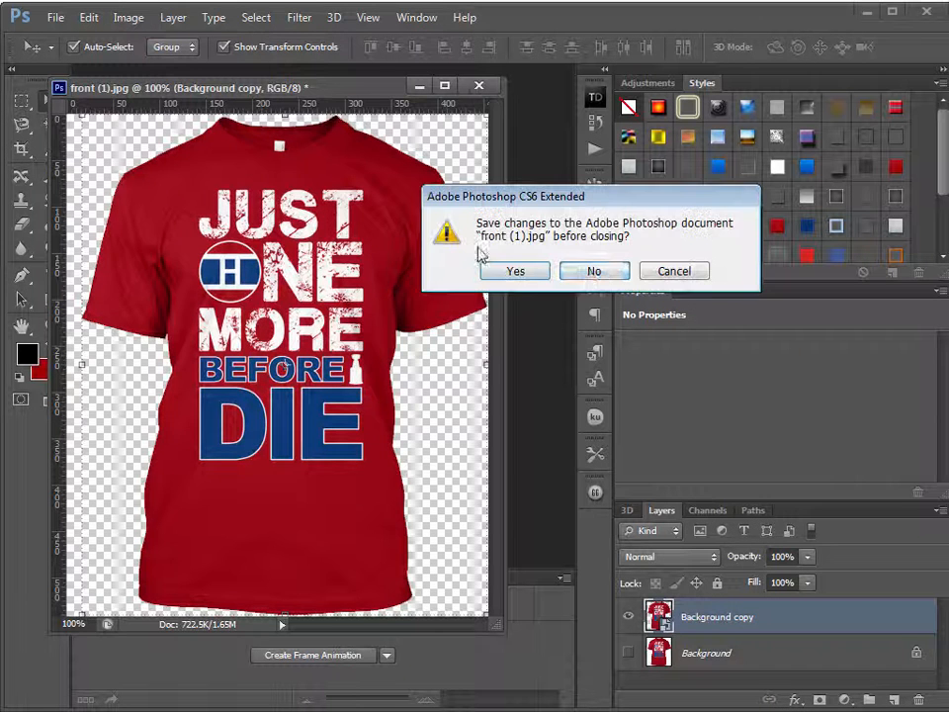
{"action": "left_click", "coordinate": [595, 273]}
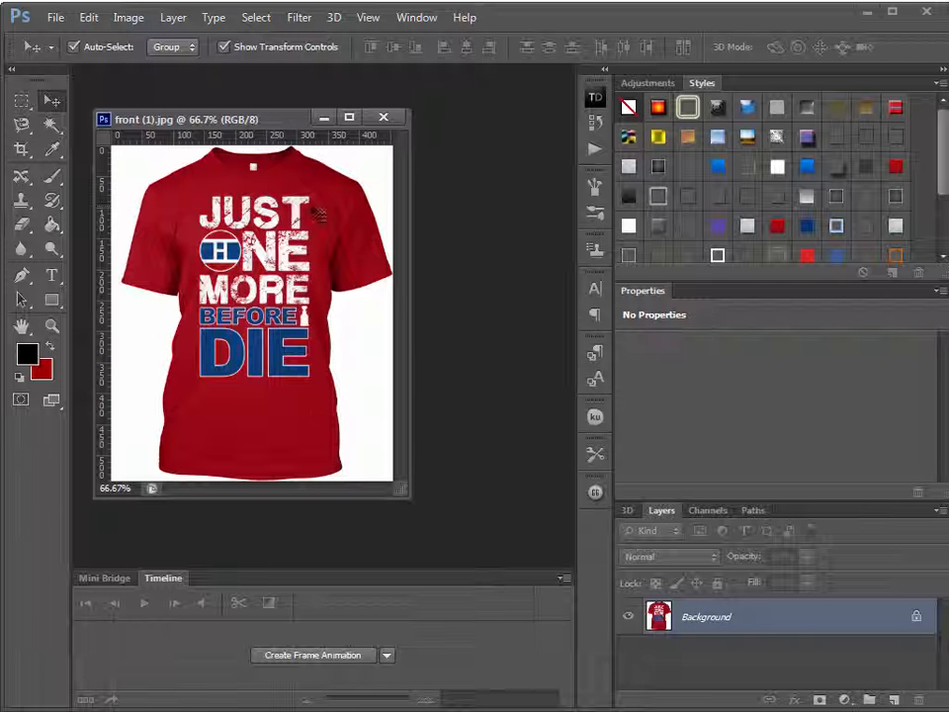
Enlarge the reopened front (1).jpg window and show the action list with the neighbouring panels narrowed.
{"action": "left_click_drag", "start_coordinate": [404, 496], "coordinate": [428, 514]}
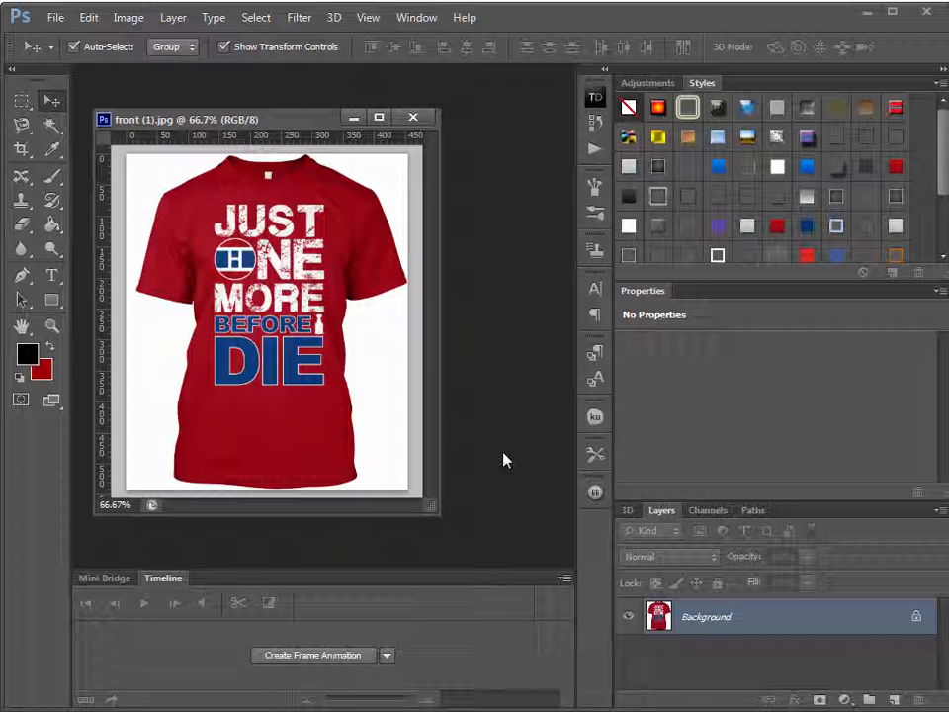
{"action": "left_click", "coordinate": [594, 148]}
{"action": "left_click_drag", "start_coordinate": [617, 319], "coordinate": [772, 317]}
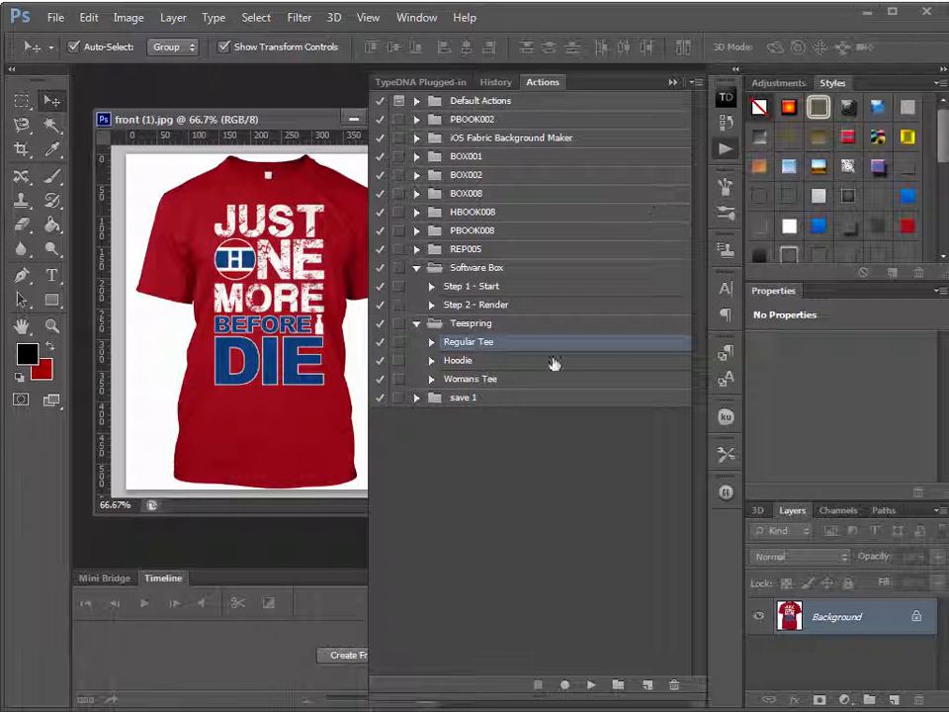
Create a new action set named Teespring Actions after the save 1 set.
{"action": "left_click", "coordinate": [494, 400]}
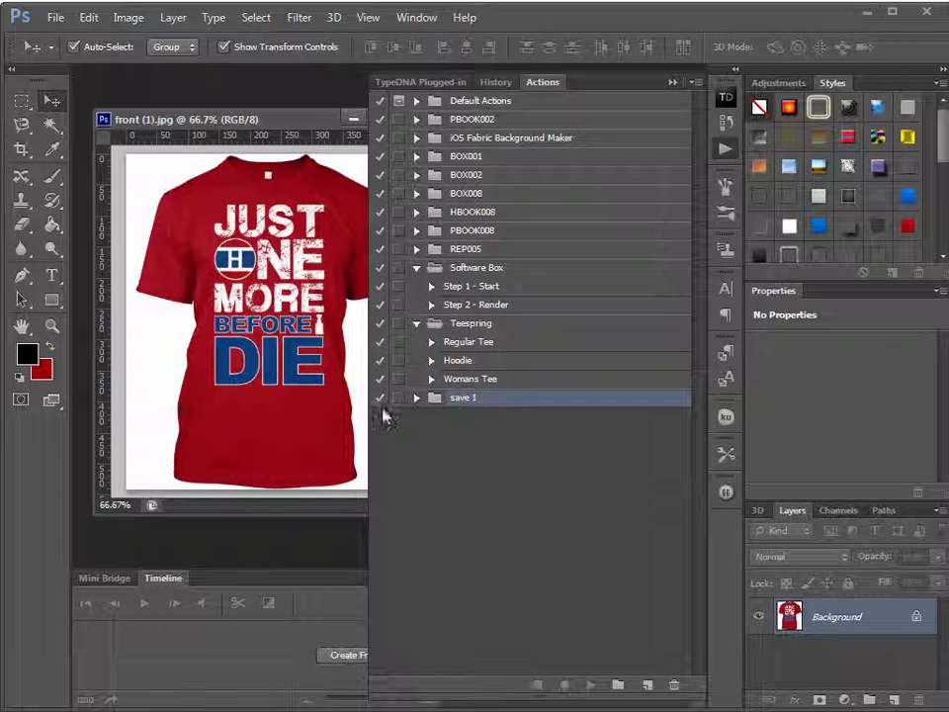
{"action": "left_click", "coordinate": [617, 686]}
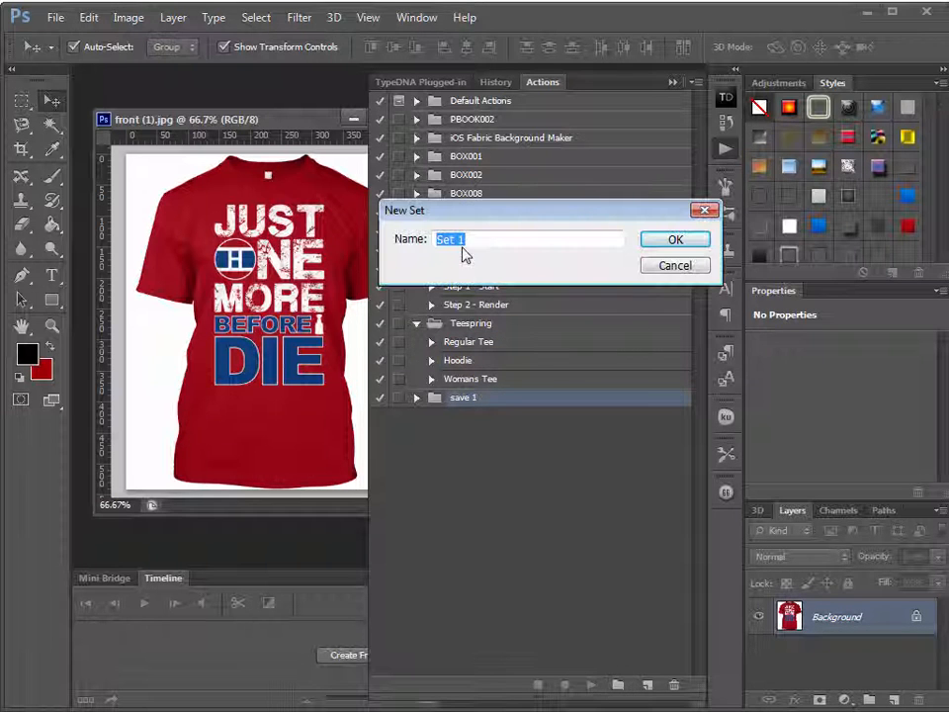
{"action": "type", "text": "te3st"}
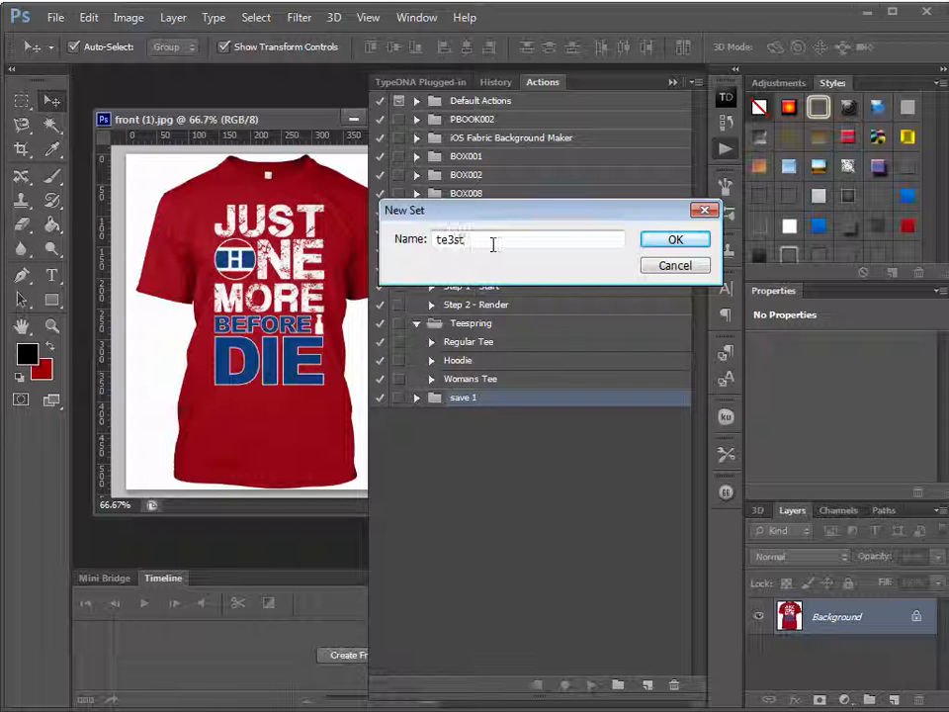
{"action": "key", "text": "BackSpace"}
{"action": "key", "text": "BackSpace"}
{"action": "type", "text": "example"}
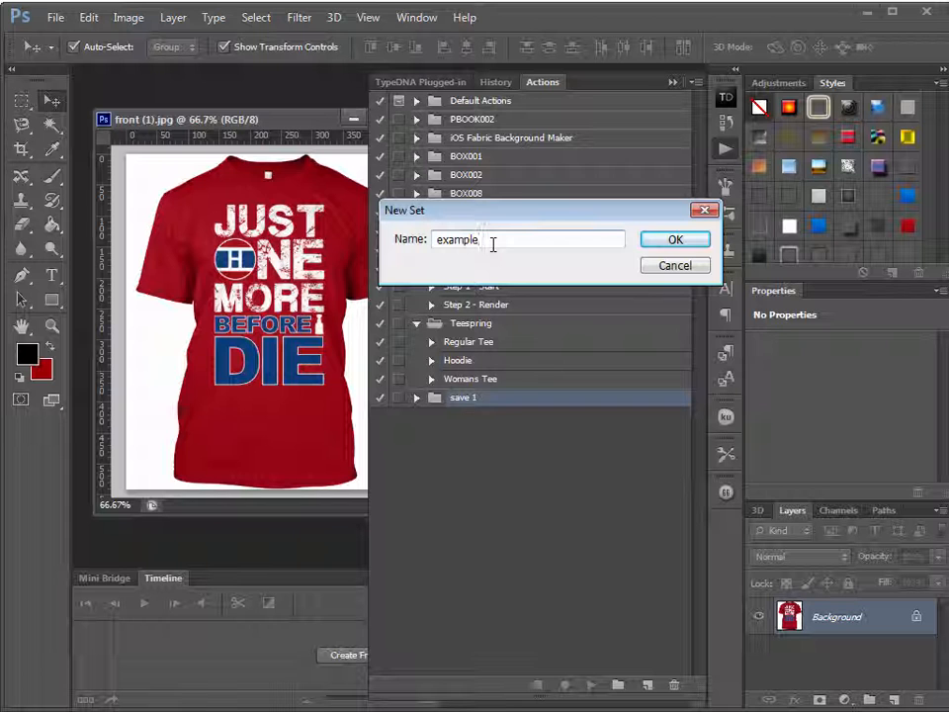
{"action": "double_click", "coordinate": [493, 245]}
{"action": "type", "text": "Tee"}
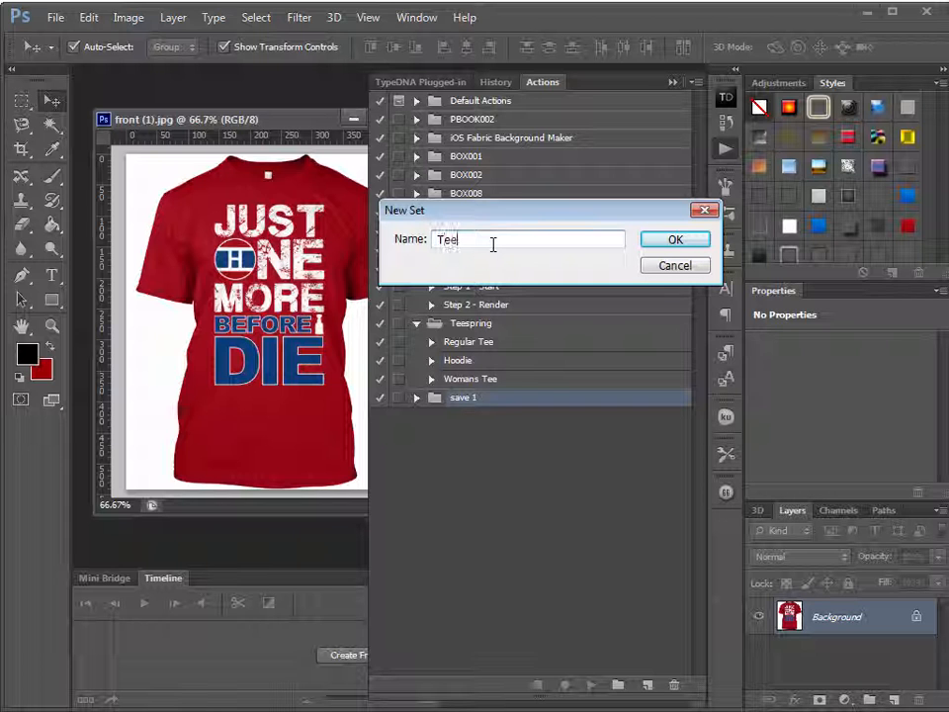
{"action": "type", "text": "speingring E"}
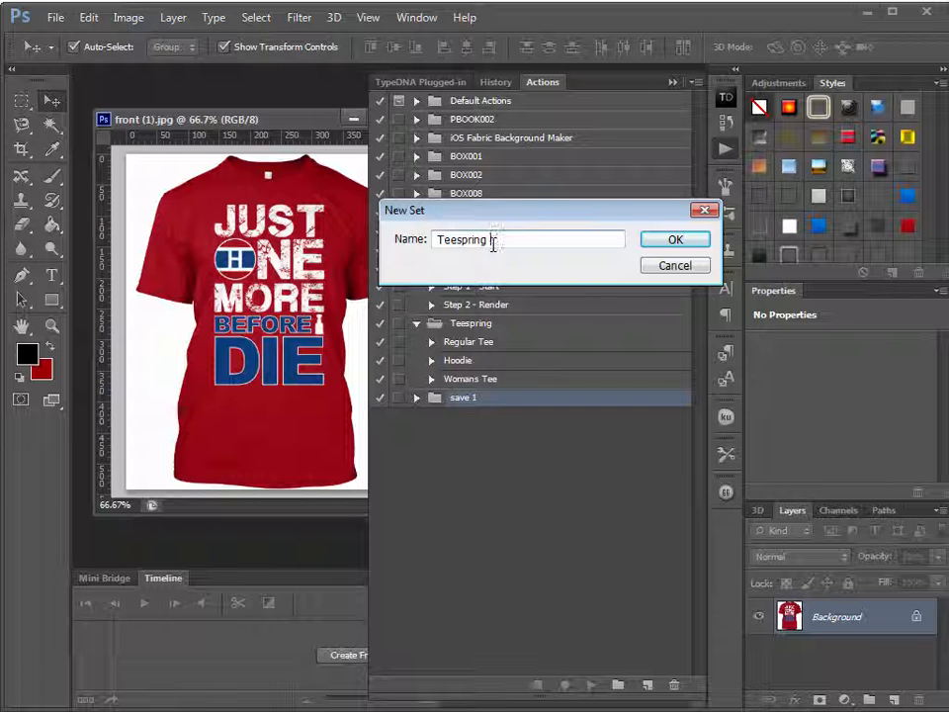
{"action": "key", "text": "BackSpace"}
{"action": "type", "text": "Actions"}
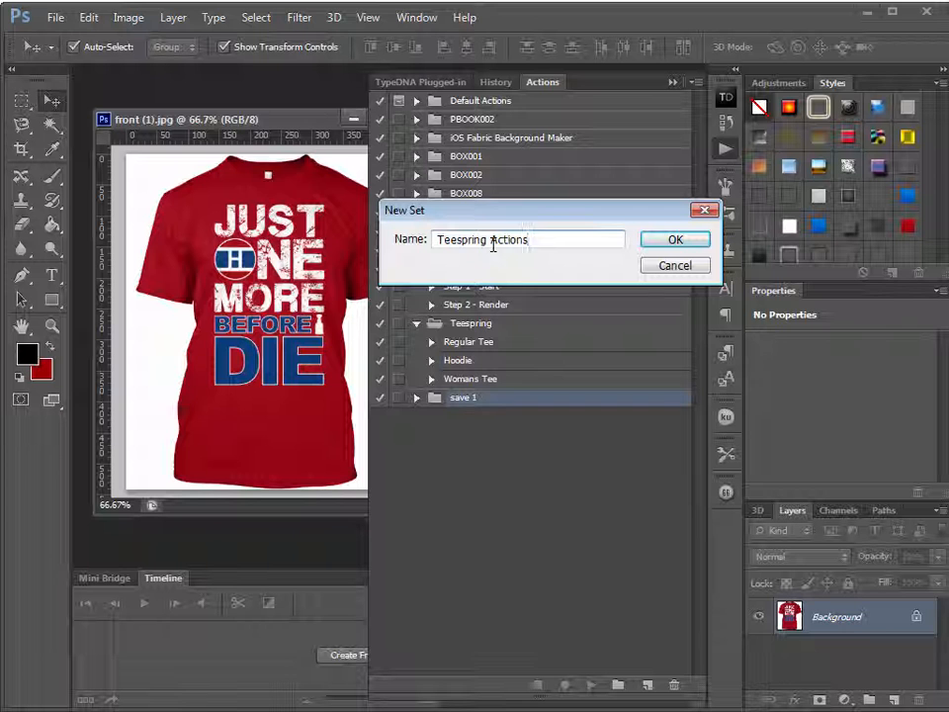
{"action": "left_click", "coordinate": [675, 239]}
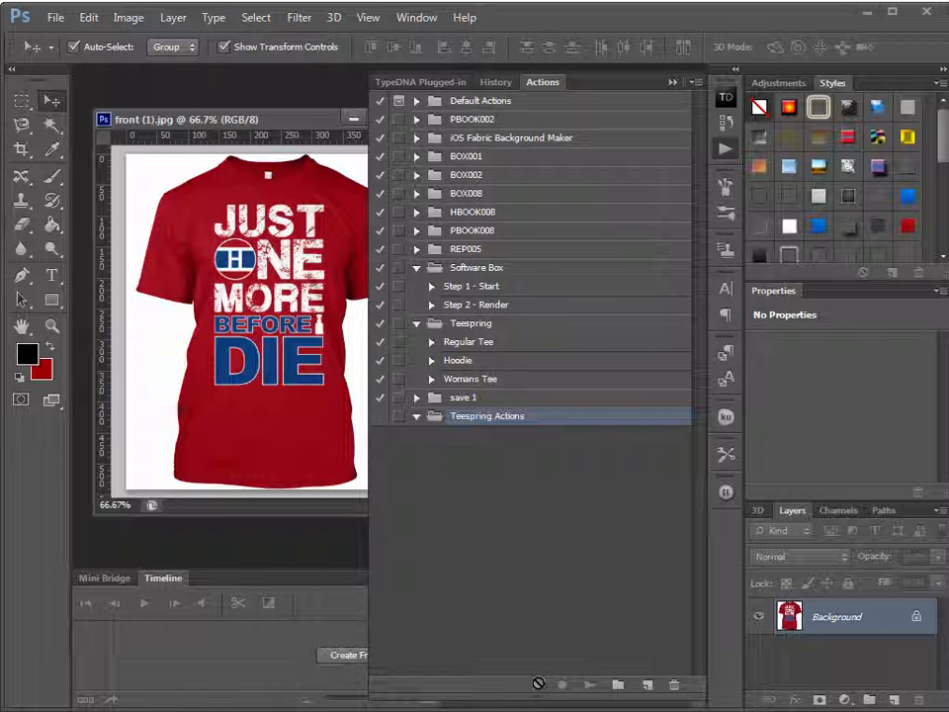
Create a new action named Regular Tee in the Teespring Actions set and start recording it.
{"action": "left_click", "coordinate": [650, 686]}
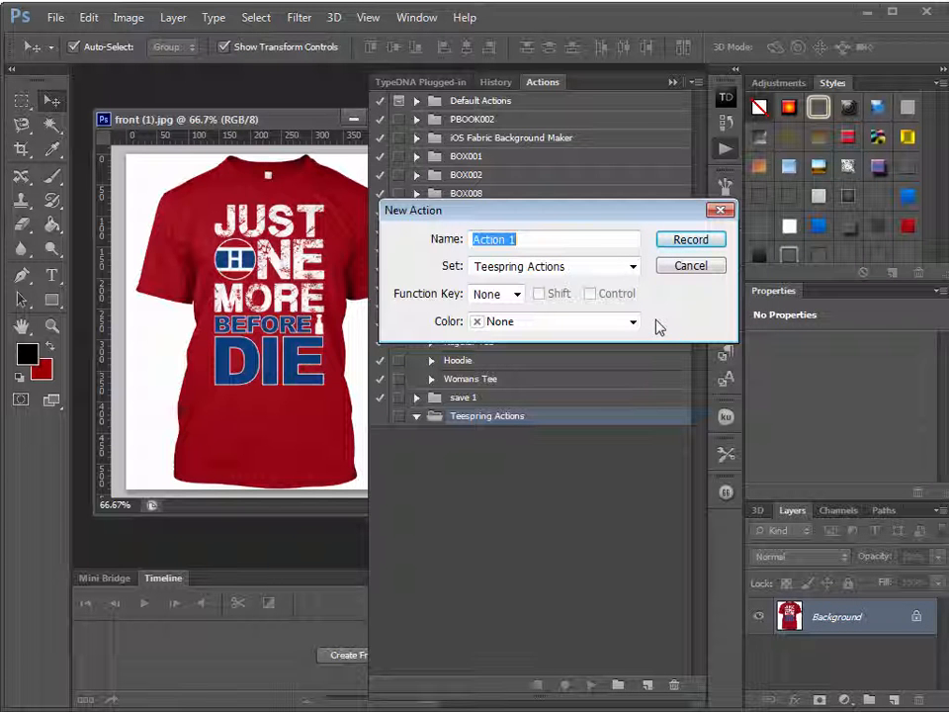
{"action": "type", "text": "Regular Tee"}
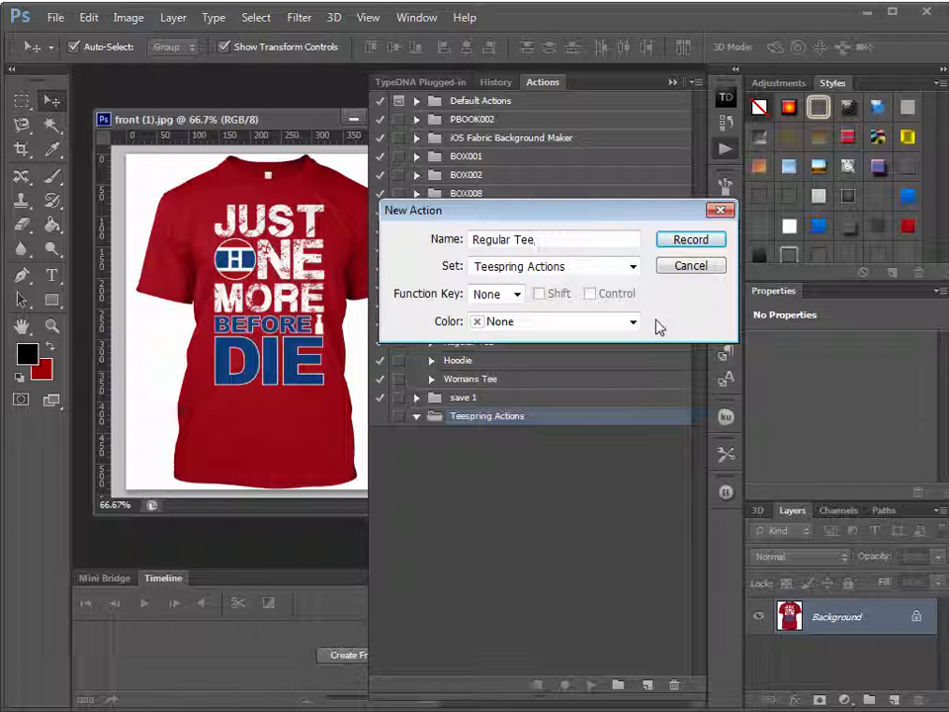
{"action": "left_click", "coordinate": [675, 245]}
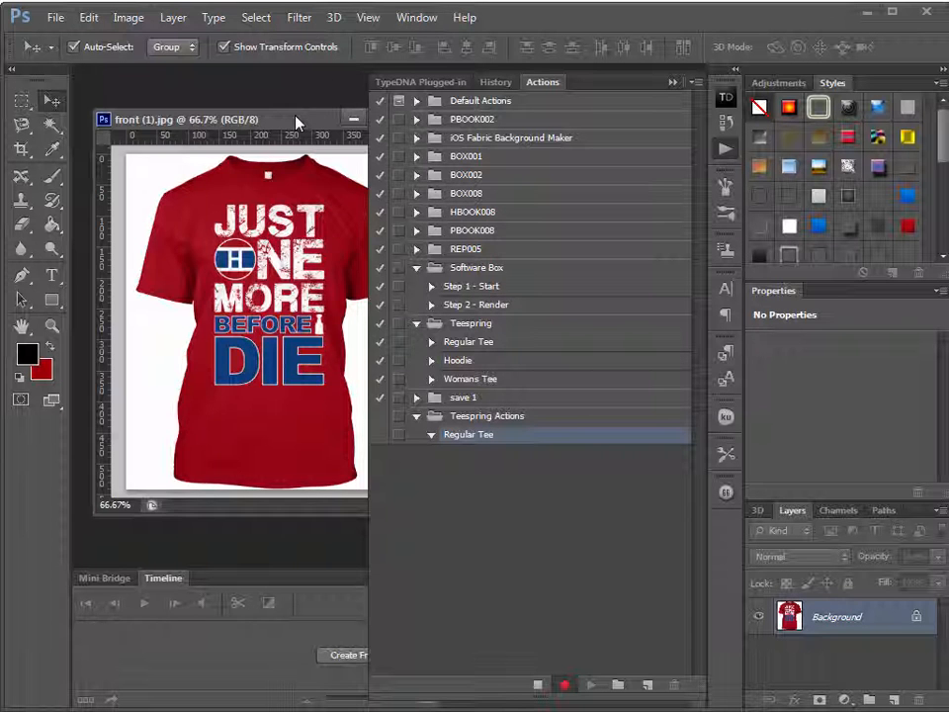
Duplicate the Background layer of front (1).jpg as Background copy and hide the original Background layer.
{"action": "left_click_drag", "start_coordinate": [295, 116], "coordinate": [278, 115]}
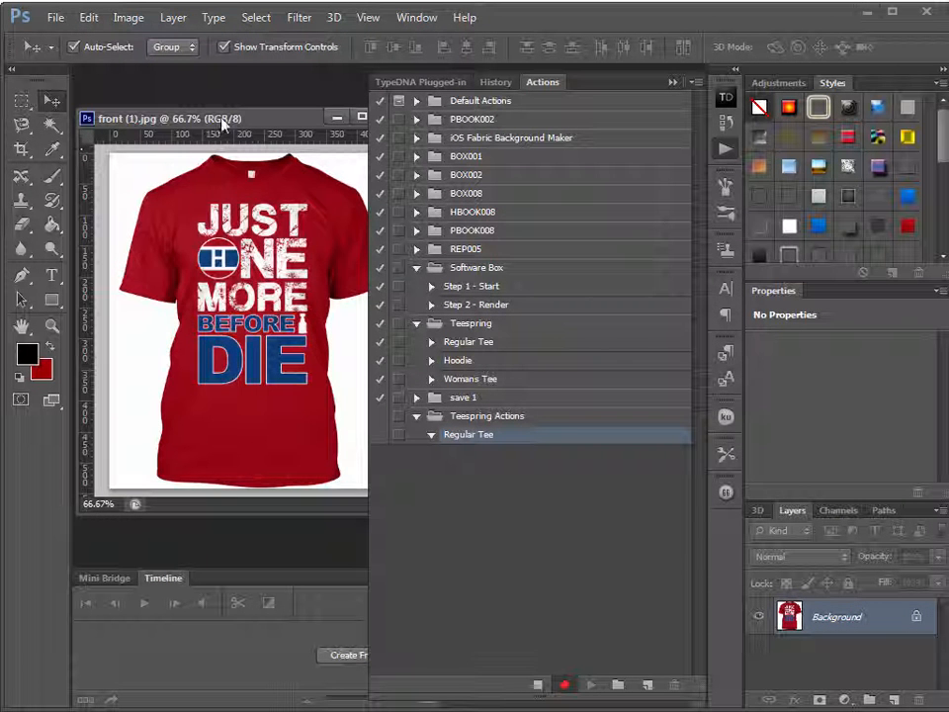
{"action": "right_click", "coordinate": [860, 626]}
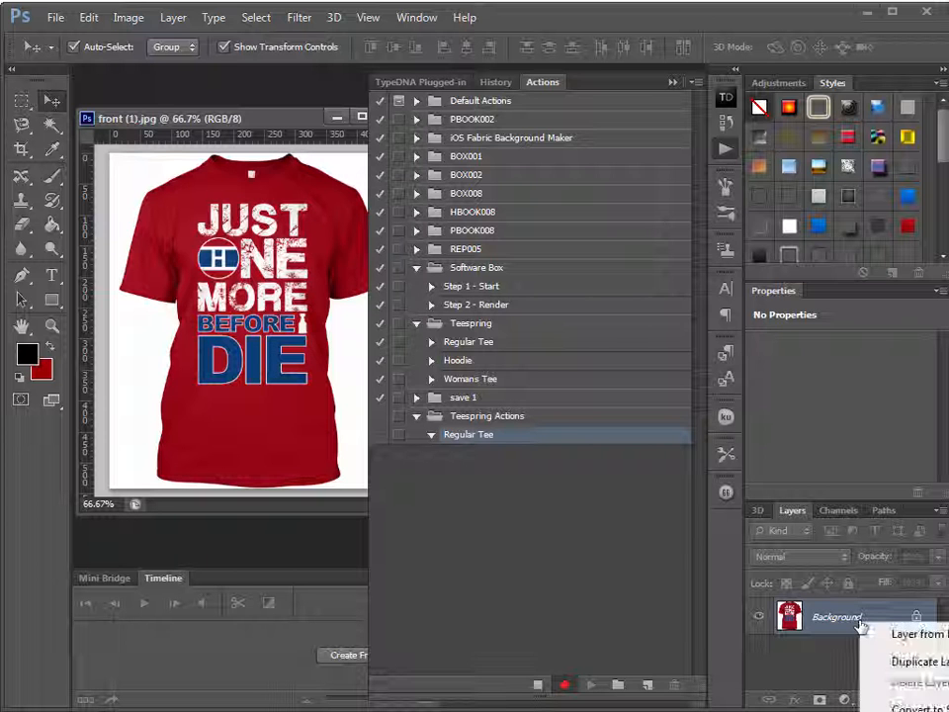
{"action": "left_click", "coordinate": [920, 660]}
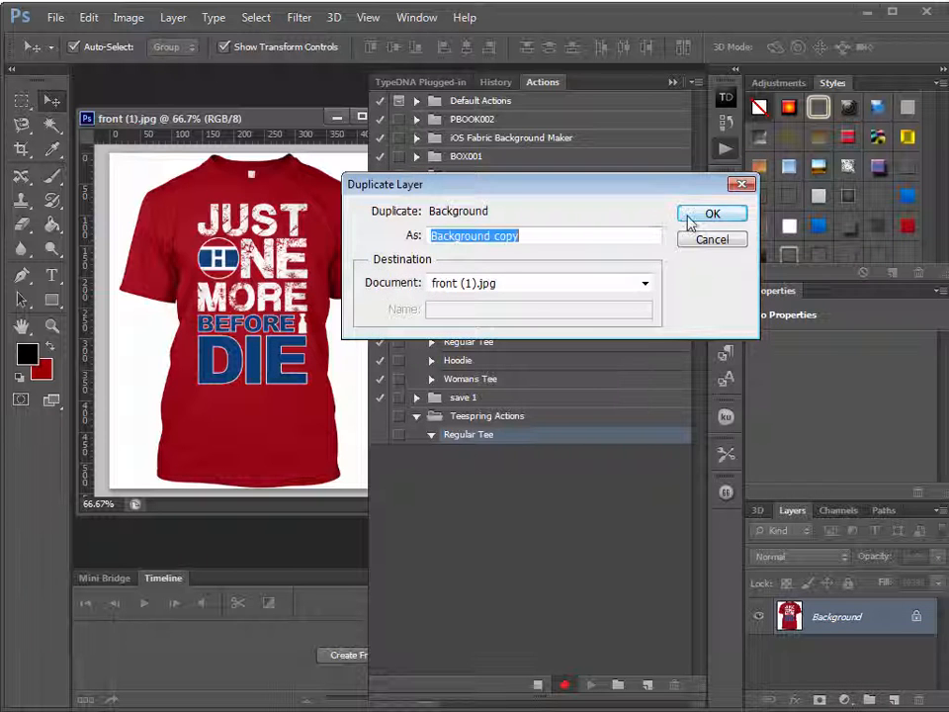
{"action": "left_click", "coordinate": [690, 216]}
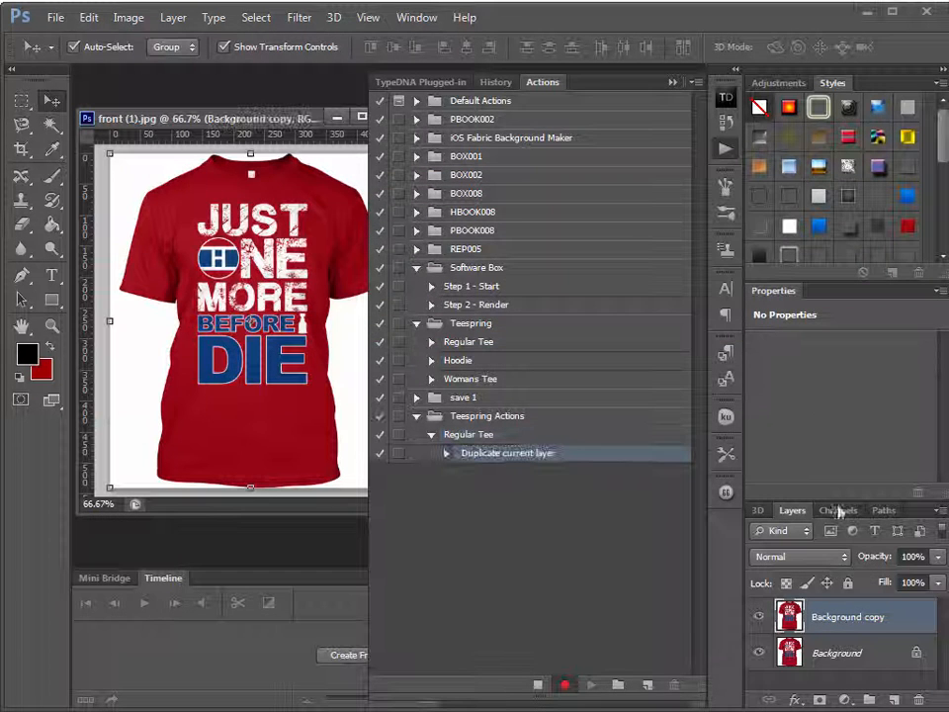
{"action": "left_click", "coordinate": [758, 655]}
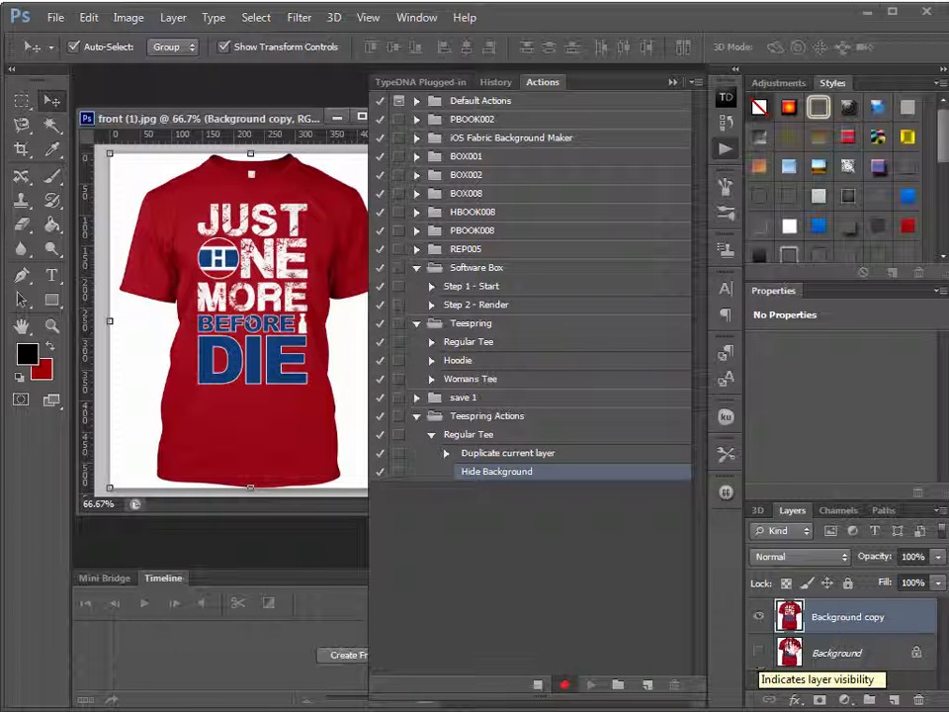
Select the white areas around the red shirt on Background copy with the Magic Wand and delete them.
{"action": "left_click", "coordinate": [51, 124]}
{"action": "left_click", "coordinate": [145, 165]}
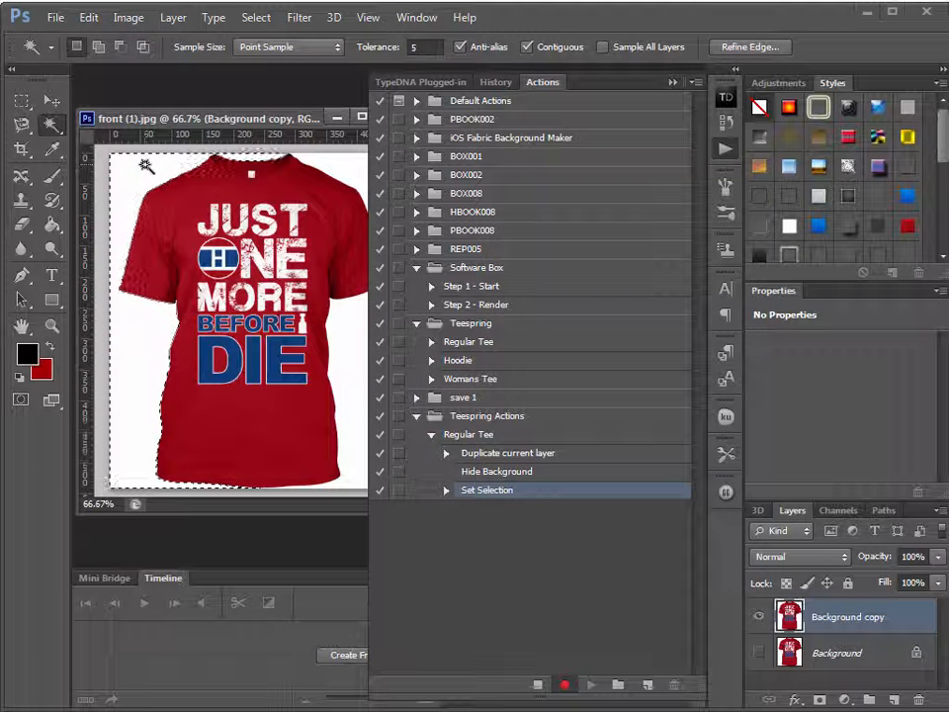
{"action": "key", "text": "Delete"}
{"action": "left_click", "coordinate": [343, 169]}
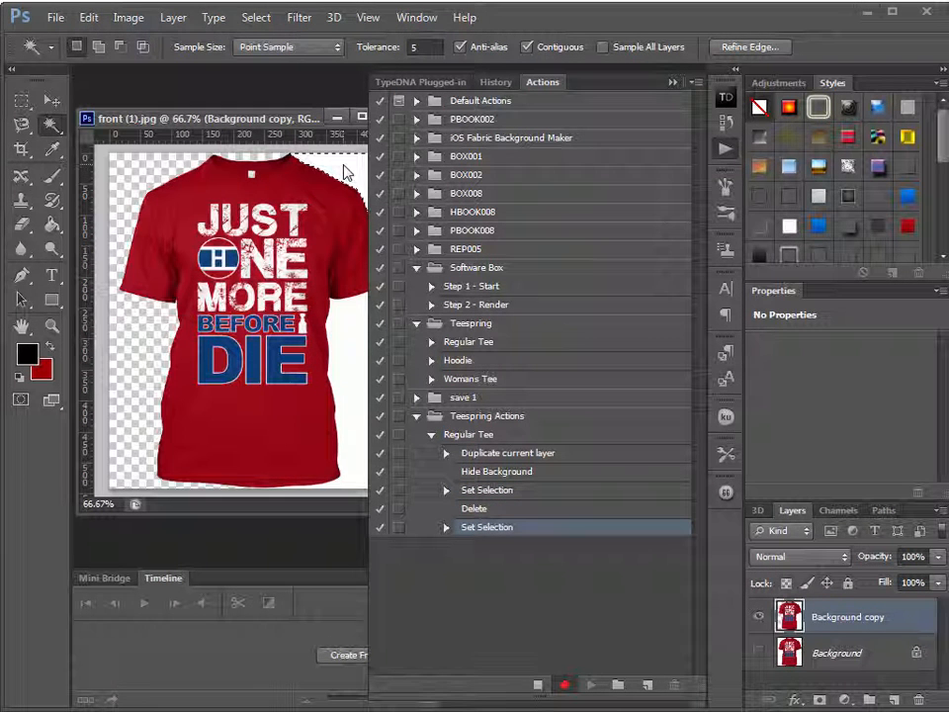
{"action": "key", "text": "Delete"}
{"action": "left_click", "coordinate": [358, 353]}
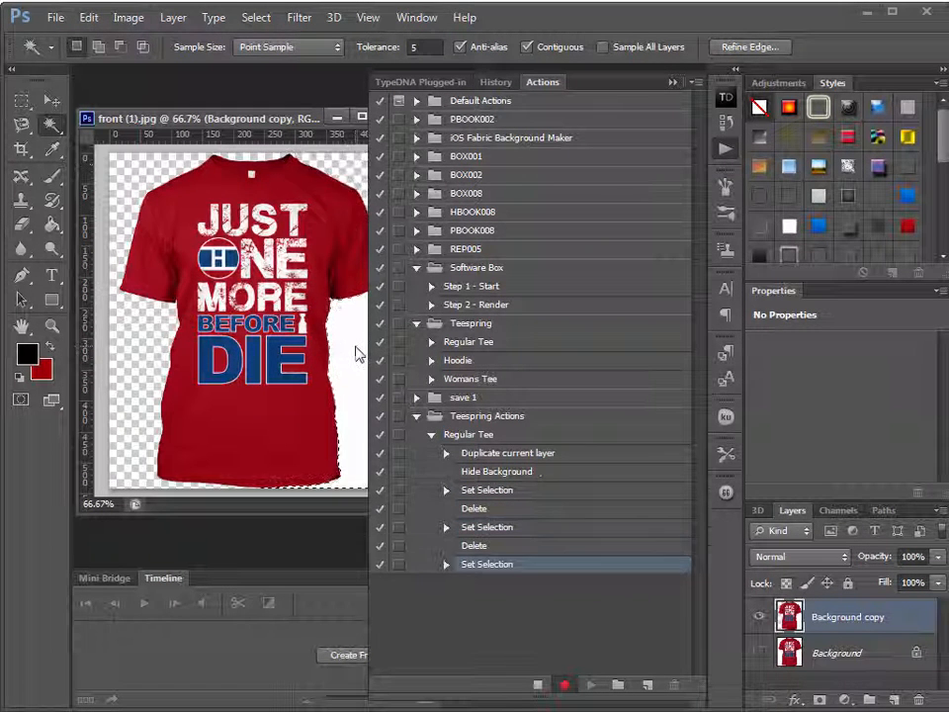
{"action": "key", "text": "Delete"}
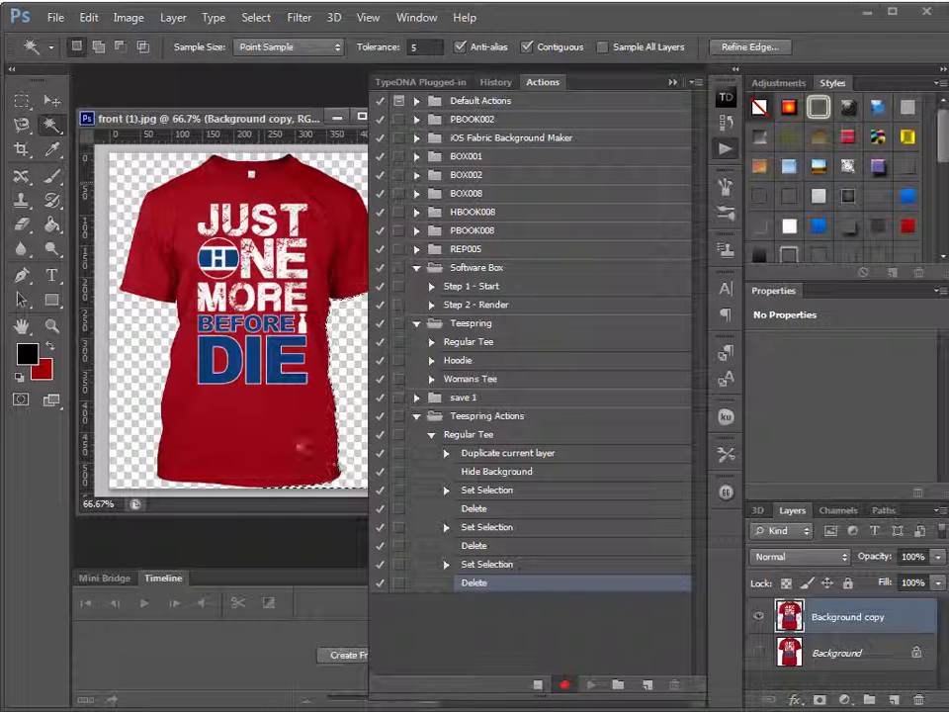
Deselect the cleared area and convert the Background copy layer to a smart object.
{"action": "left_click", "coordinate": [255, 17]}
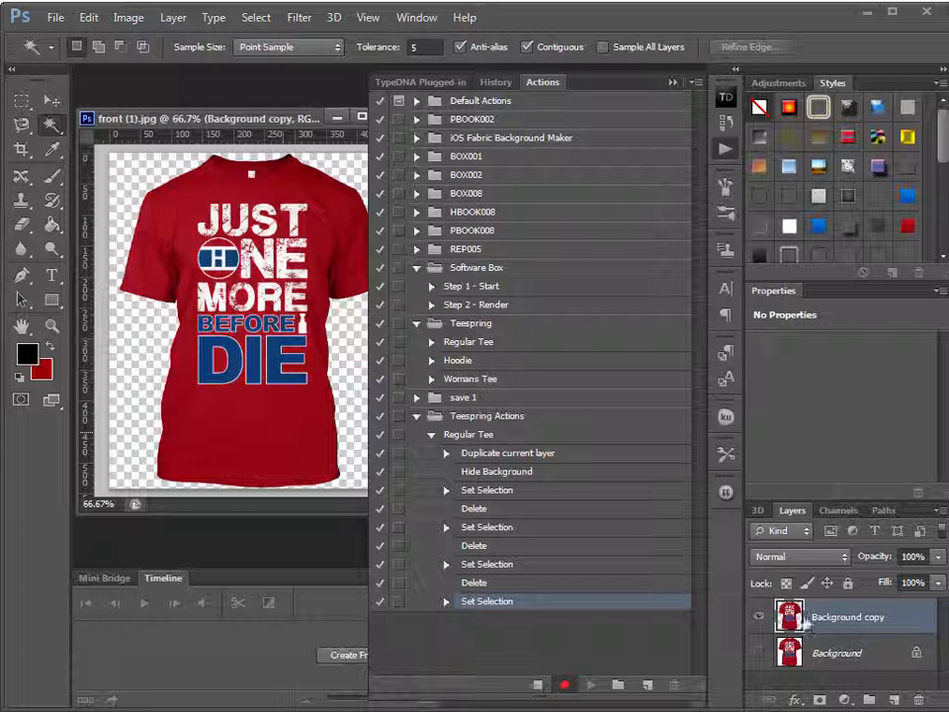
{"action": "right_click", "coordinate": [843, 613]}
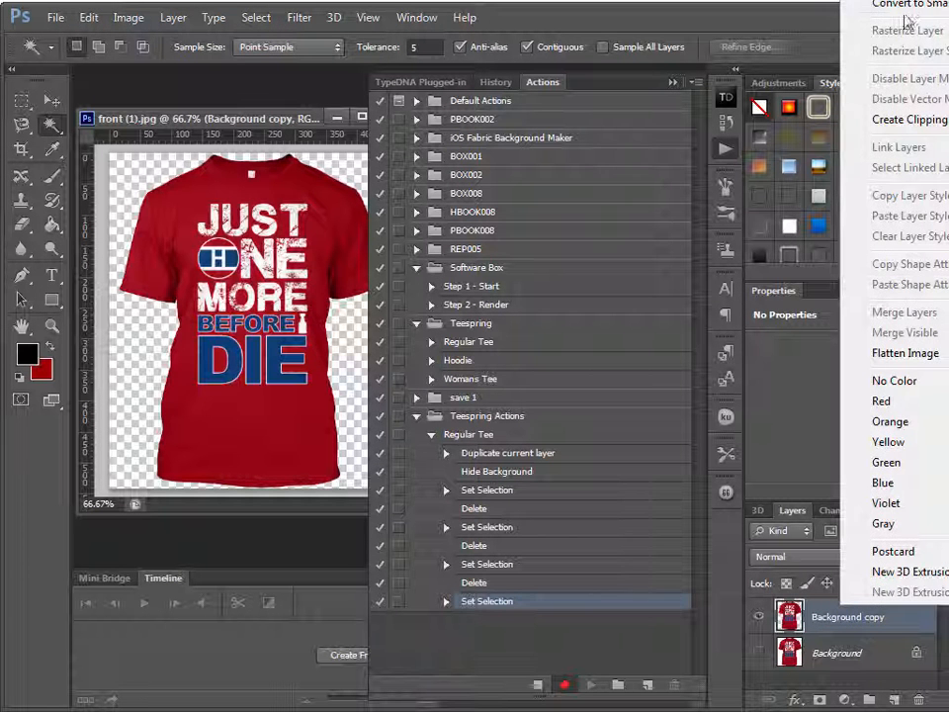
{"action": "left_click", "coordinate": [905, 6]}
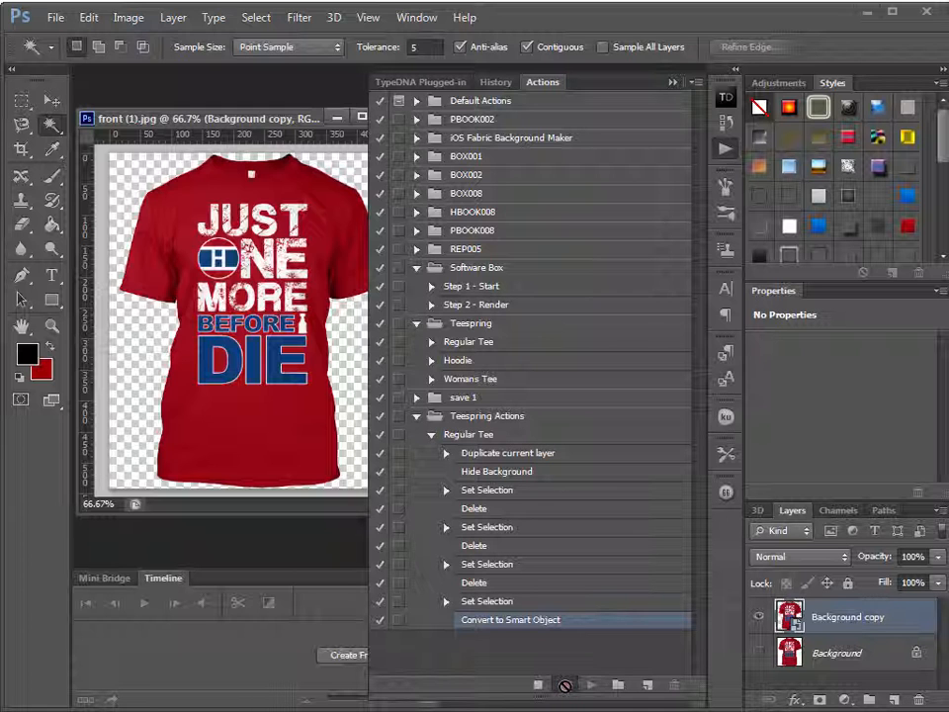
Stop recording and collapse the Regular Tee action in the Teespring Actions set.
{"action": "left_click", "coordinate": [539, 684]}
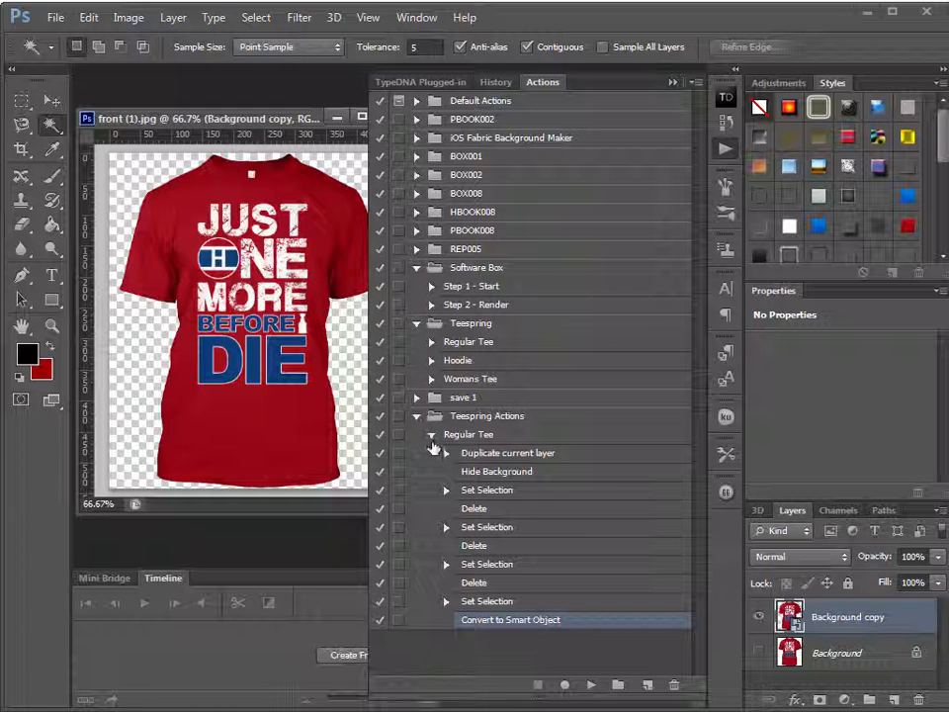
{"action": "left_click", "coordinate": [431, 436]}
{"action": "left_click", "coordinate": [487, 436]}
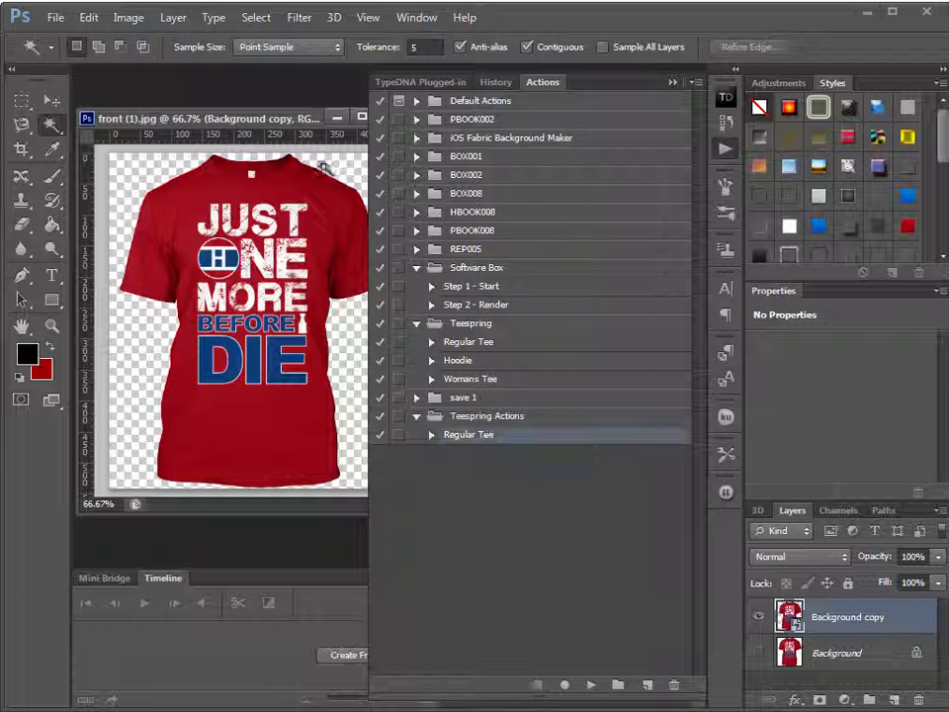
Close the cut-out front (1).jpg without saving its changes.
{"action": "left_click_drag", "start_coordinate": [261, 121], "coordinate": [131, 159]}
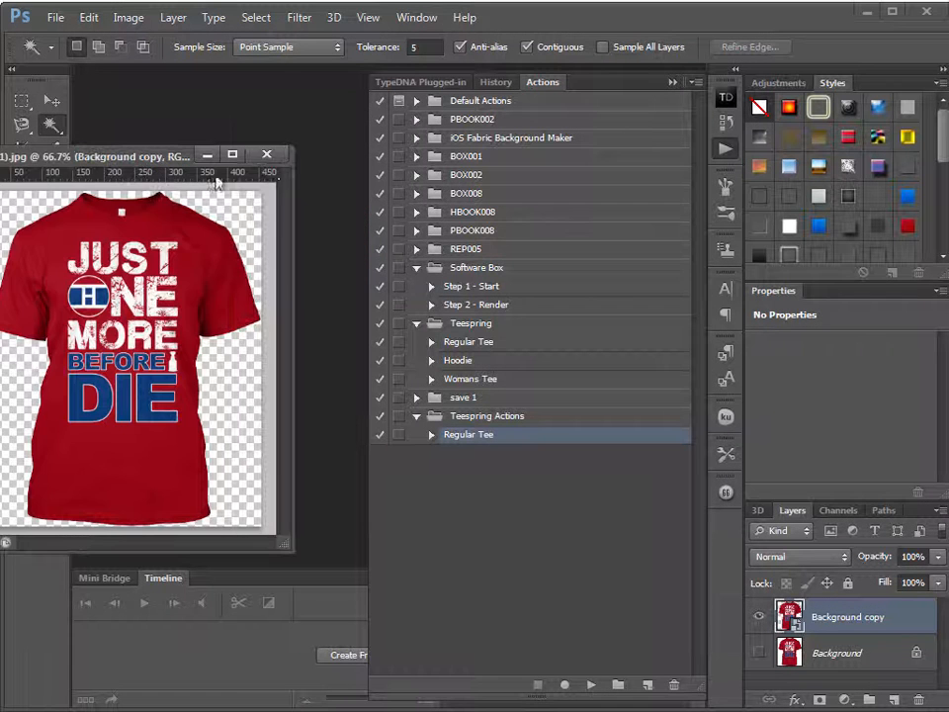
{"action": "left_click", "coordinate": [266, 154]}
{"action": "left_click", "coordinate": [592, 271]}
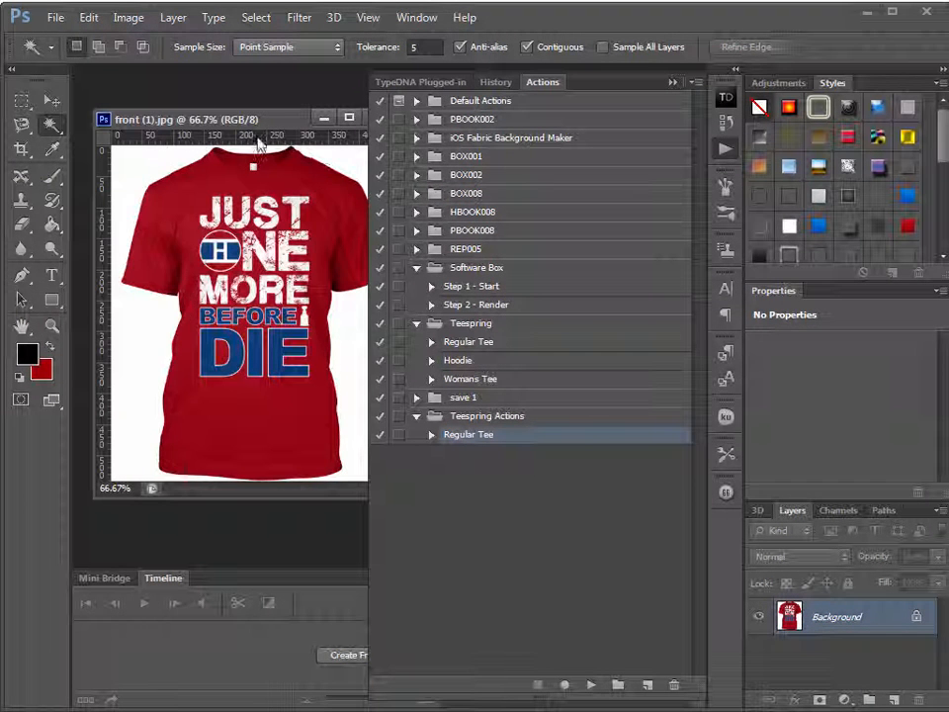
Run the Regular Tee action from the Teespring Actions set on the reopened front (1).jpg.
{"action": "left_click_drag", "start_coordinate": [272, 130], "coordinate": [200, 102]}
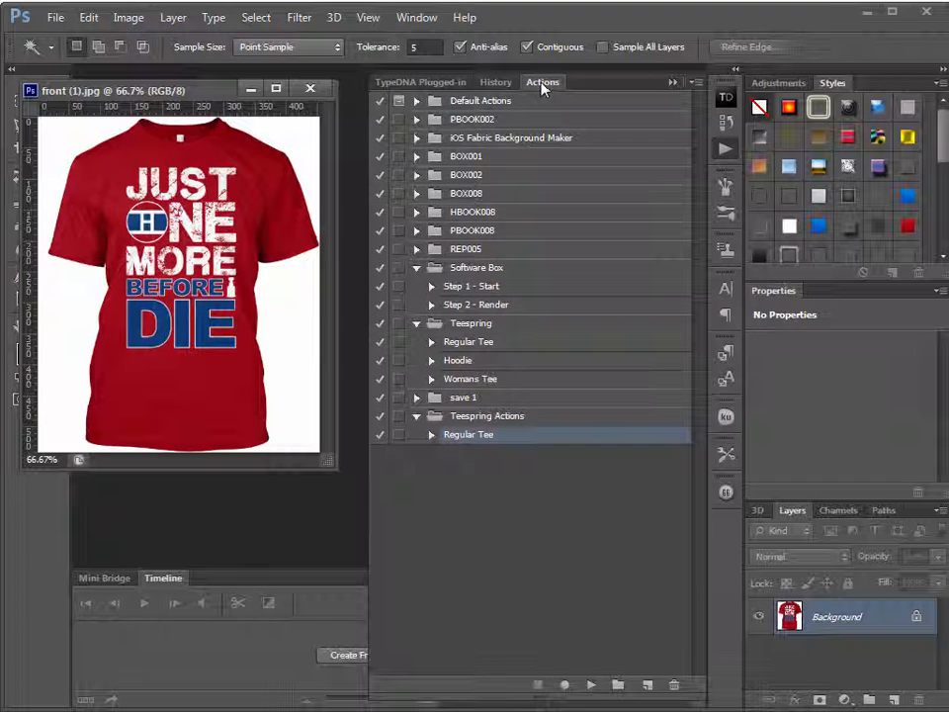
{"action": "double_click", "coordinate": [543, 83]}
{"action": "left_click", "coordinate": [727, 150]}
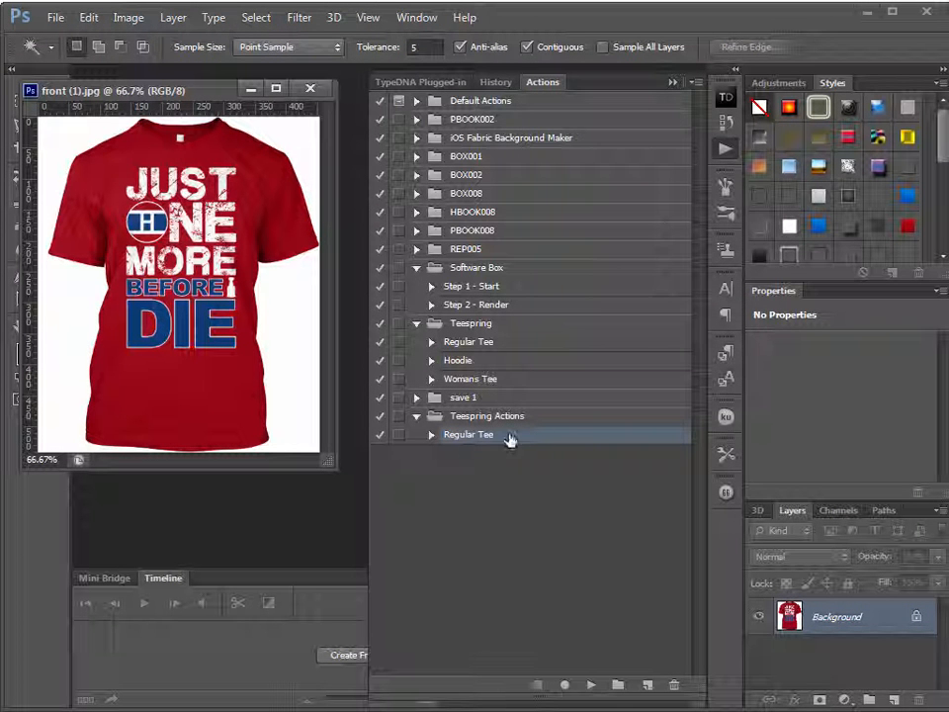
{"action": "left_click", "coordinate": [590, 685]}
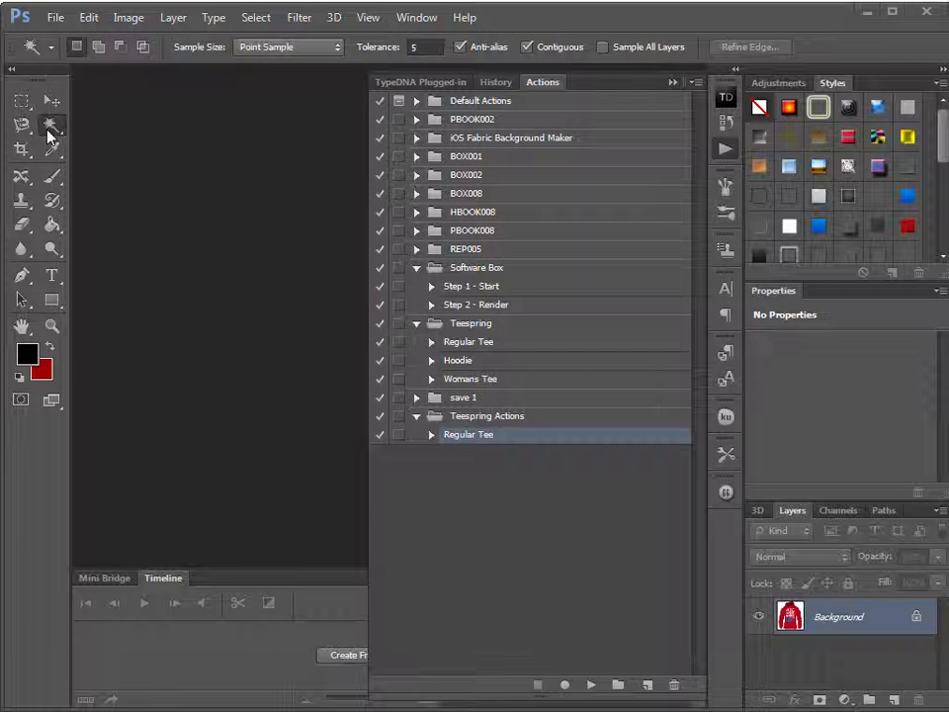
Run the Hoodie action from the Teespring set on the hoodie image.
{"action": "left_click", "coordinate": [472, 360]}
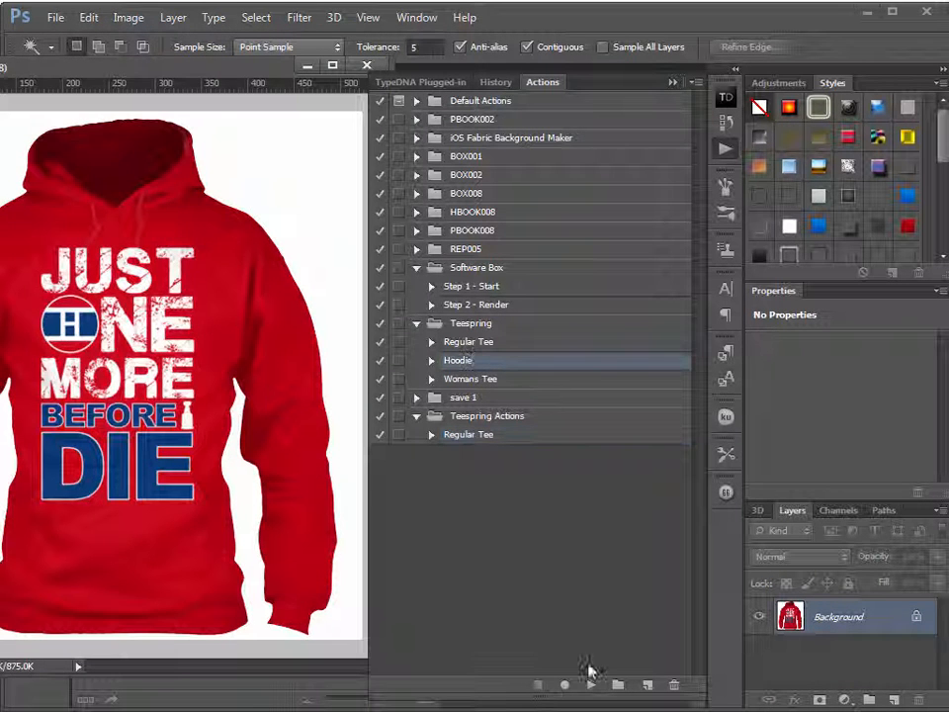
{"action": "left_click", "coordinate": [591, 683]}
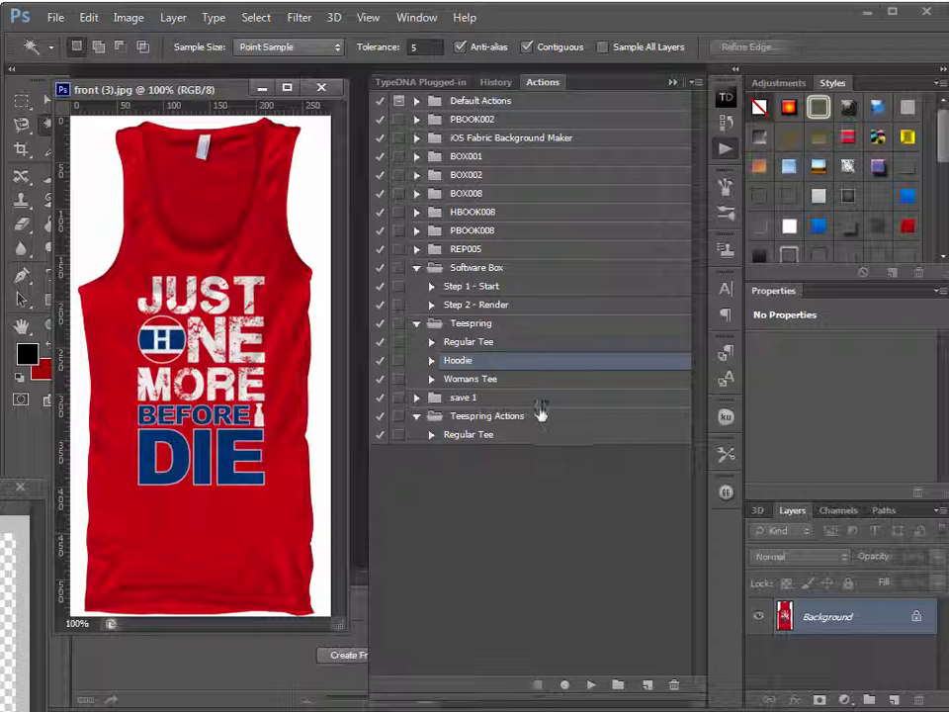
Enlarge the front (3).jpg tank top window and duplicate its Background layer.
{"action": "left_click_drag", "start_coordinate": [336, 623], "coordinate": [352, 643]}
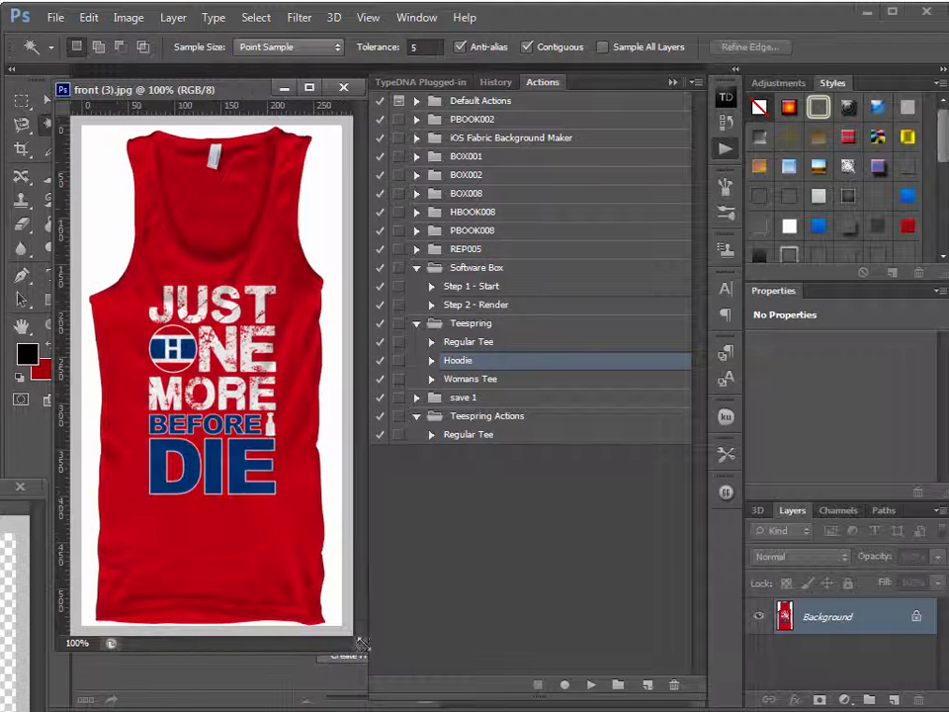
{"action": "right_click", "coordinate": [892, 619]}
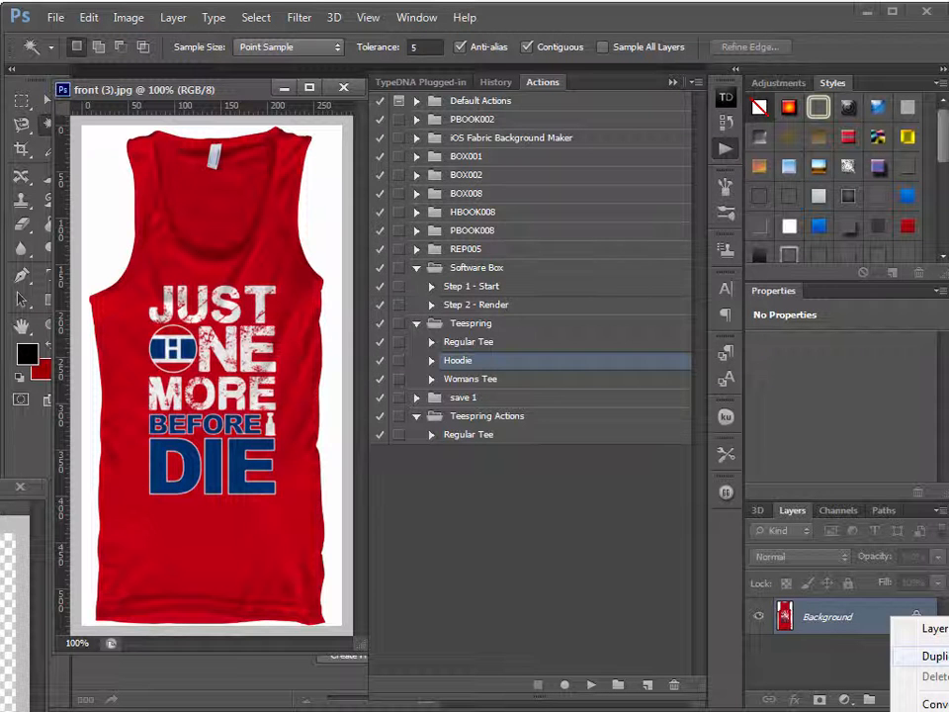
{"action": "left_click", "coordinate": [924, 656]}
{"action": "left_click", "coordinate": [710, 216]}
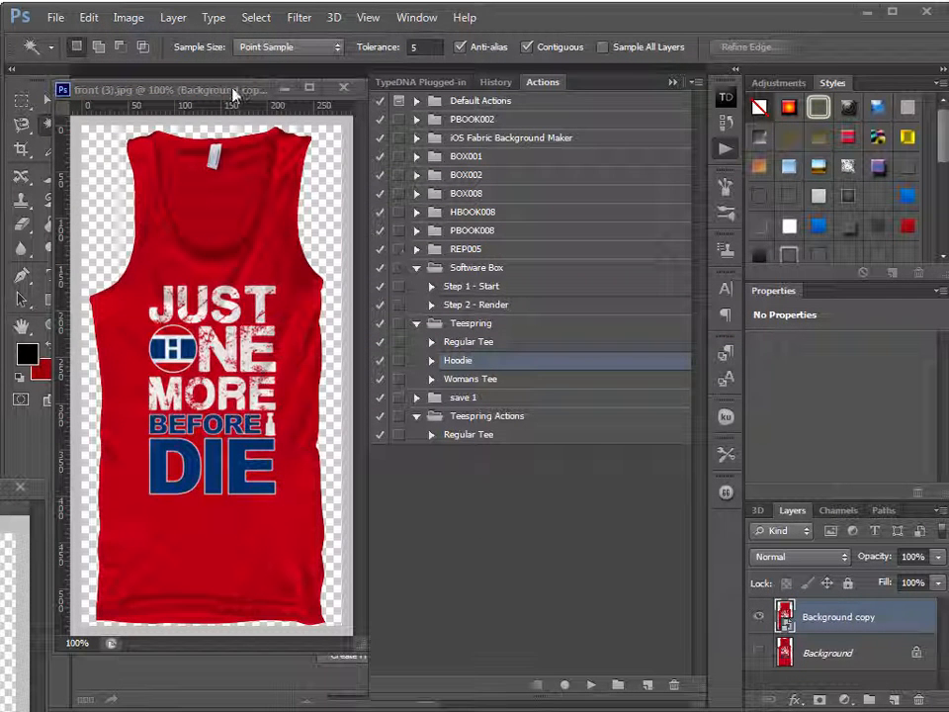
Save the cut-out tank top, hoodie and tee as front (3).psd, front (2).psd and front (1).psd in the ads folder.
{"action": "left_click", "coordinate": [234, 92]}
{"action": "key", "text": "ctrl+shift+s"}
{"action": "left_click", "coordinate": [759, 393]}
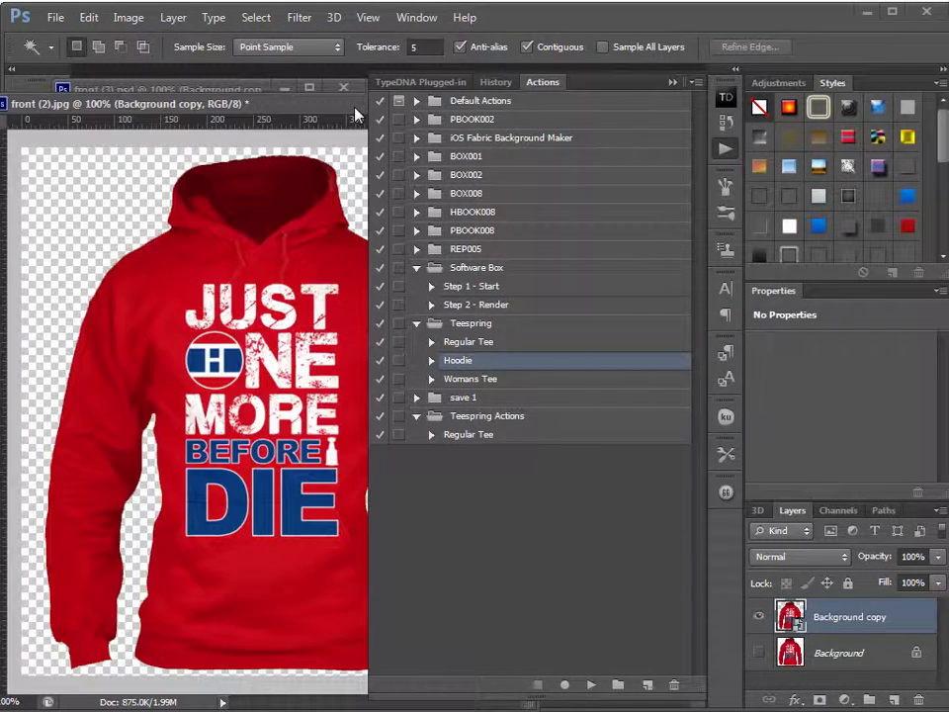
{"action": "key", "text": "ctrl+shift+s"}
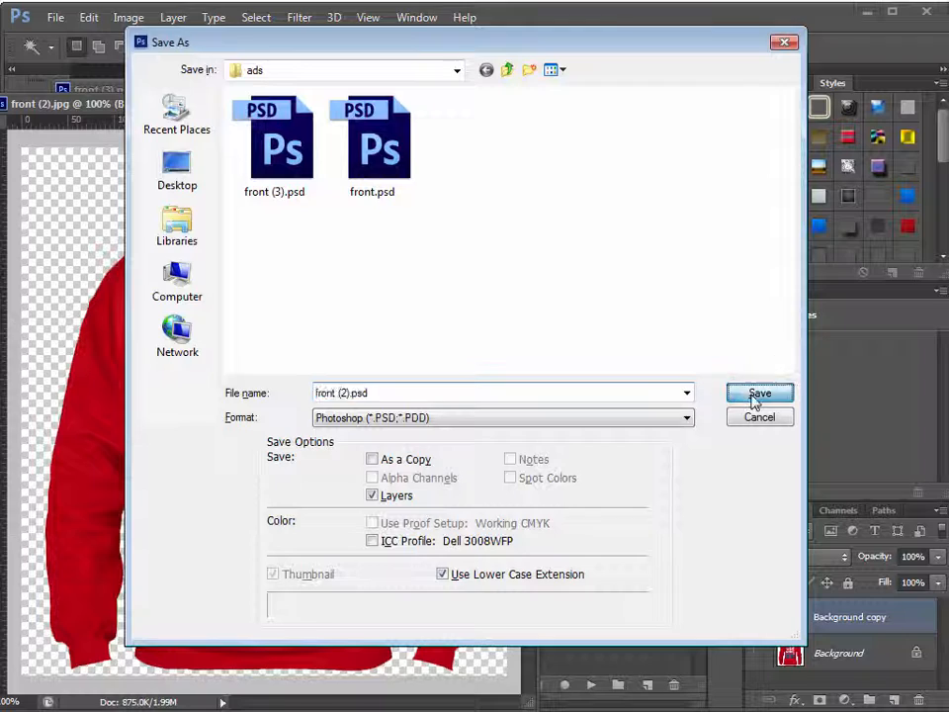
{"action": "left_click", "coordinate": [758, 392]}
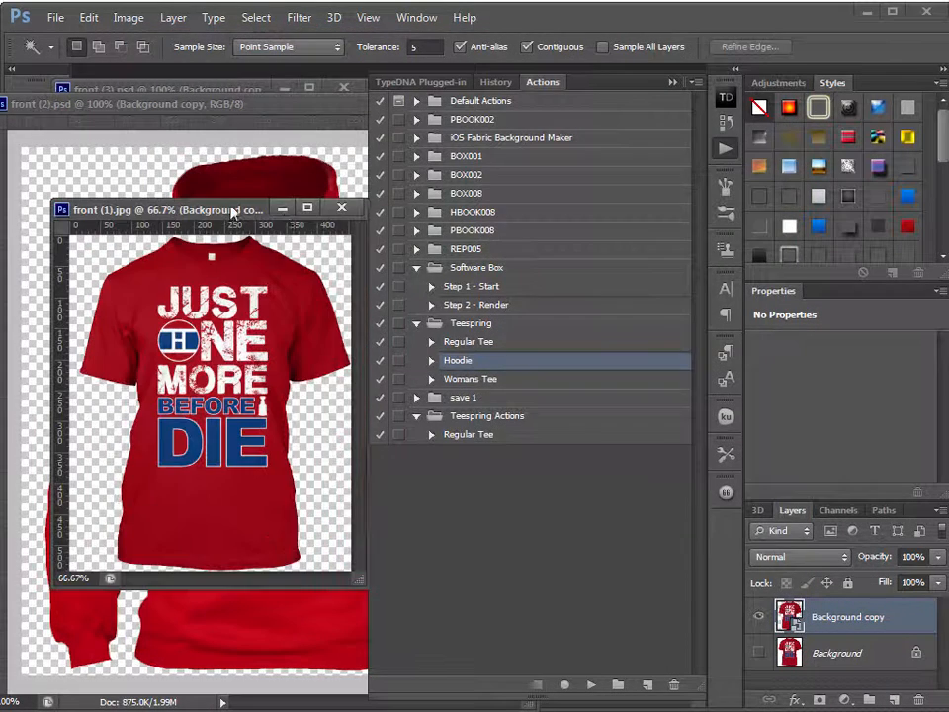
{"action": "key", "text": "ctrl+shift+s"}
{"action": "left_click", "coordinate": [735, 394]}
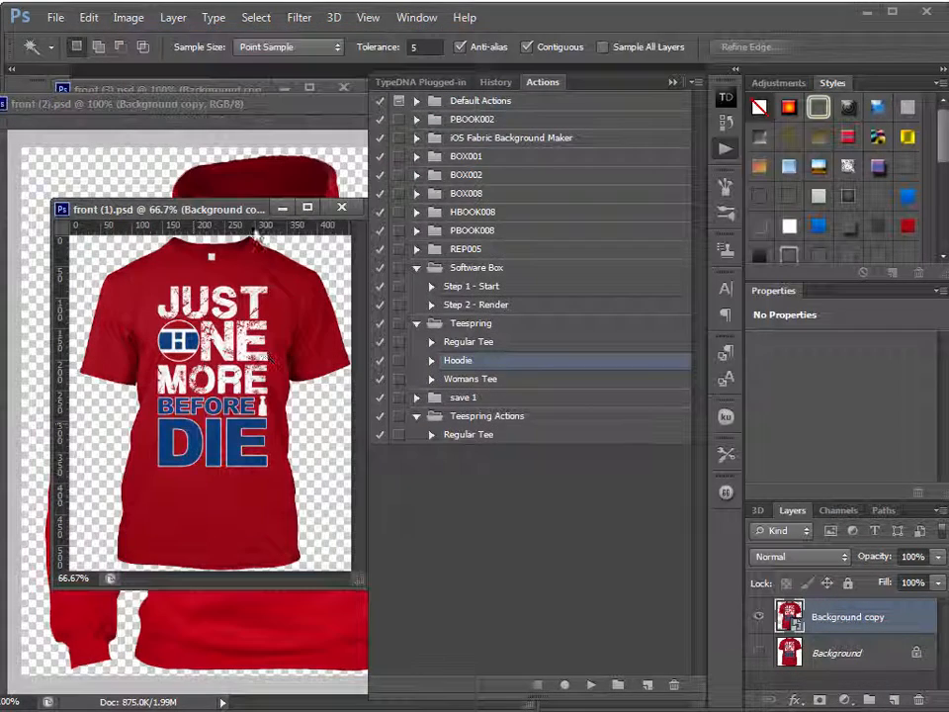
Move the open shirt image windows out of the way and hide the action list.
{"action": "left_click_drag", "start_coordinate": [247, 215], "coordinate": [2, 128]}
{"action": "left_click_drag", "start_coordinate": [238, 109], "coordinate": [1, 237]}
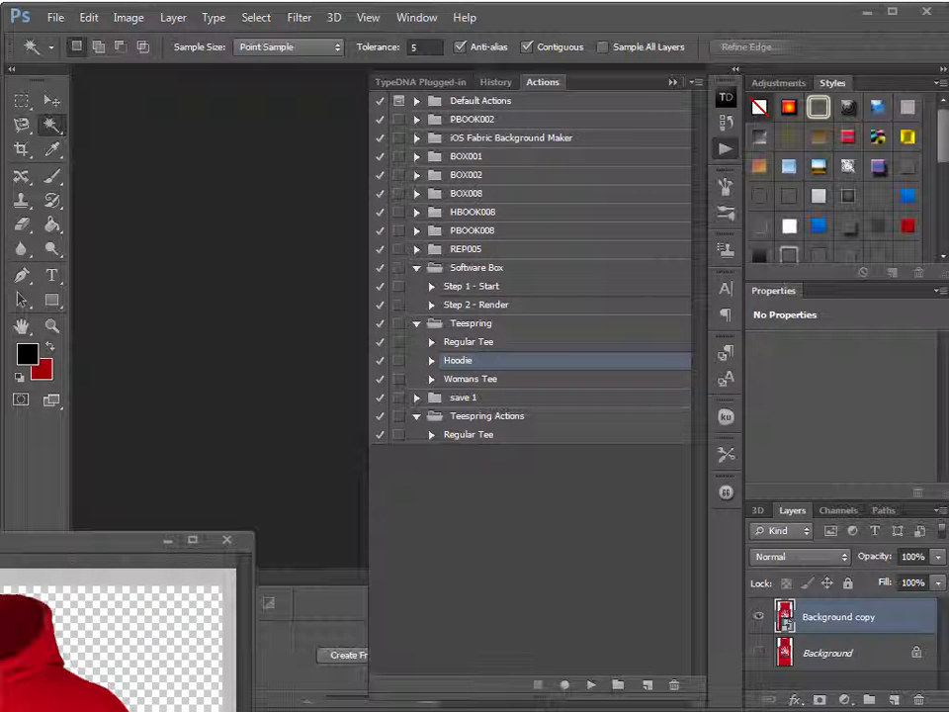
{"action": "left_click", "coordinate": [672, 83]}
Create a new blank document 600 pixels wide and 315 pixels high.
{"action": "left_click", "coordinate": [55, 17]}
{"action": "left_click", "coordinate": [69, 38]}
{"action": "left_click_drag", "start_coordinate": [357, 293], "coordinate": [251, 307]}
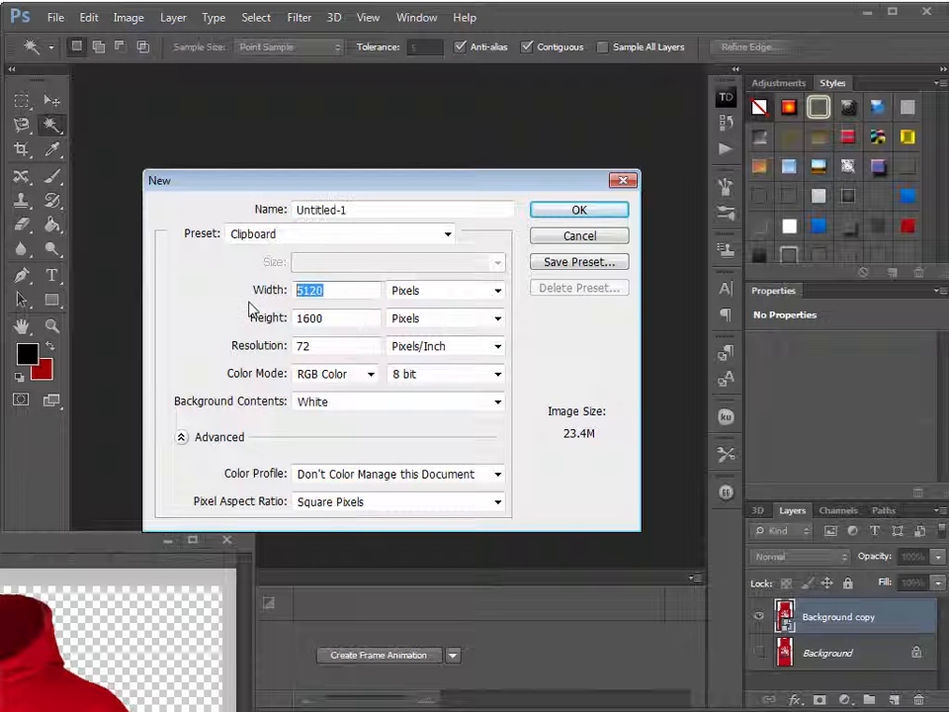
{"action": "type", "text": "600"}
{"action": "key", "text": "Tab"}
{"action": "type", "text": "31"}
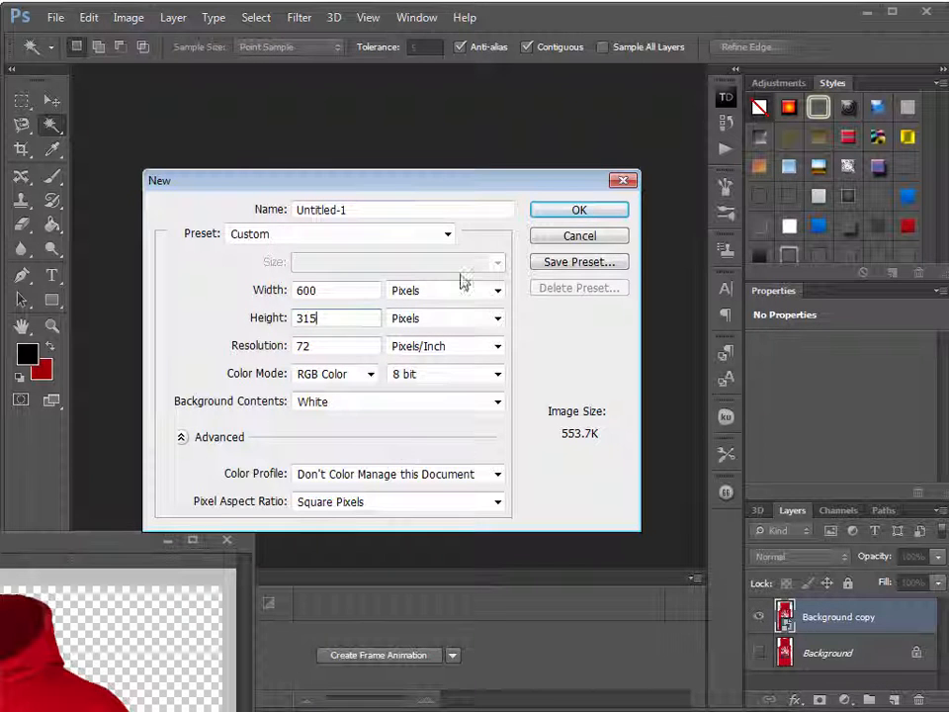
{"action": "left_click_drag", "start_coordinate": [438, 190], "coordinate": [442, 157]}
{"action": "left_click", "coordinate": [554, 176]}
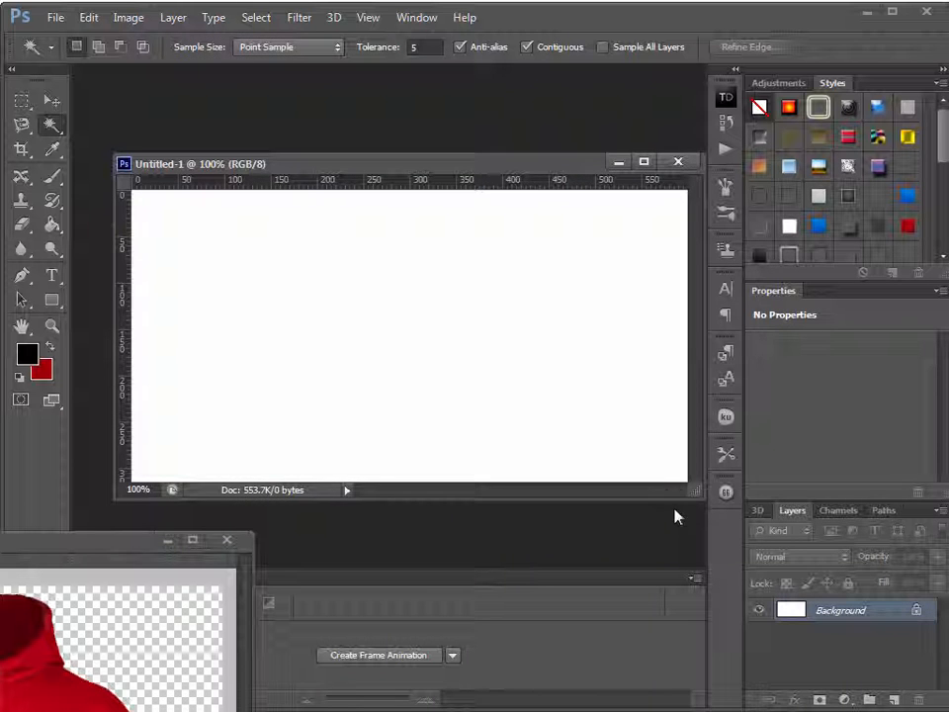
Copy the cut-out men's tee into the blank ad document and begin a free transform on it.
{"action": "mouse_move", "coordinate": [531, 174]}
{"action": "left_mouse_down"}
{"action": "mouse_move", "coordinate": [510, 163]}
{"action": "mouse_move", "coordinate": [517, 167]}
{"action": "left_mouse_up"}
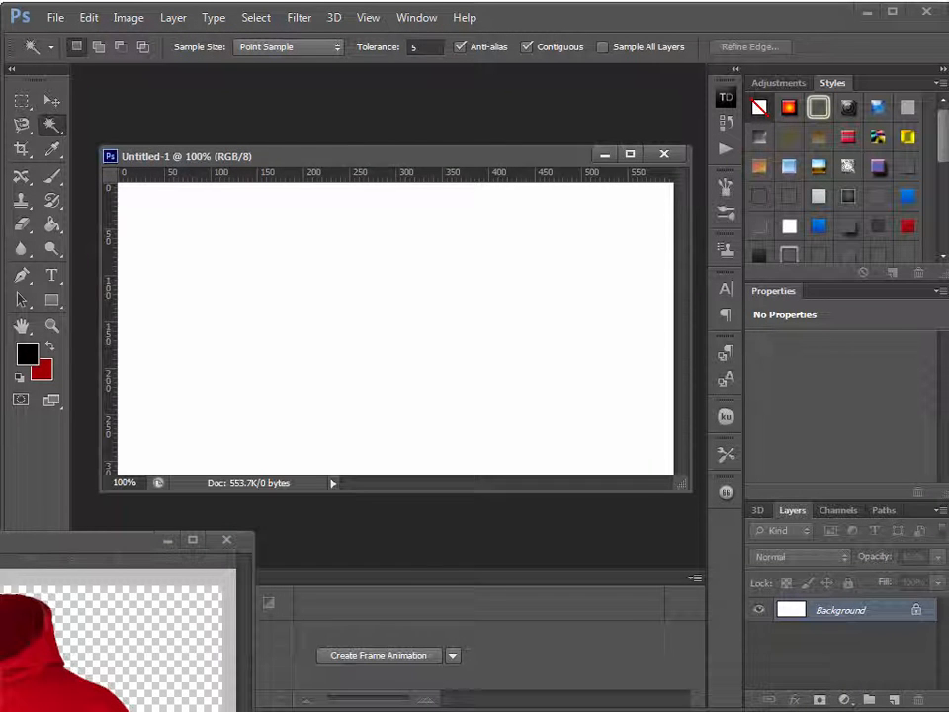
{"action": "left_click", "coordinate": [37, 657]}
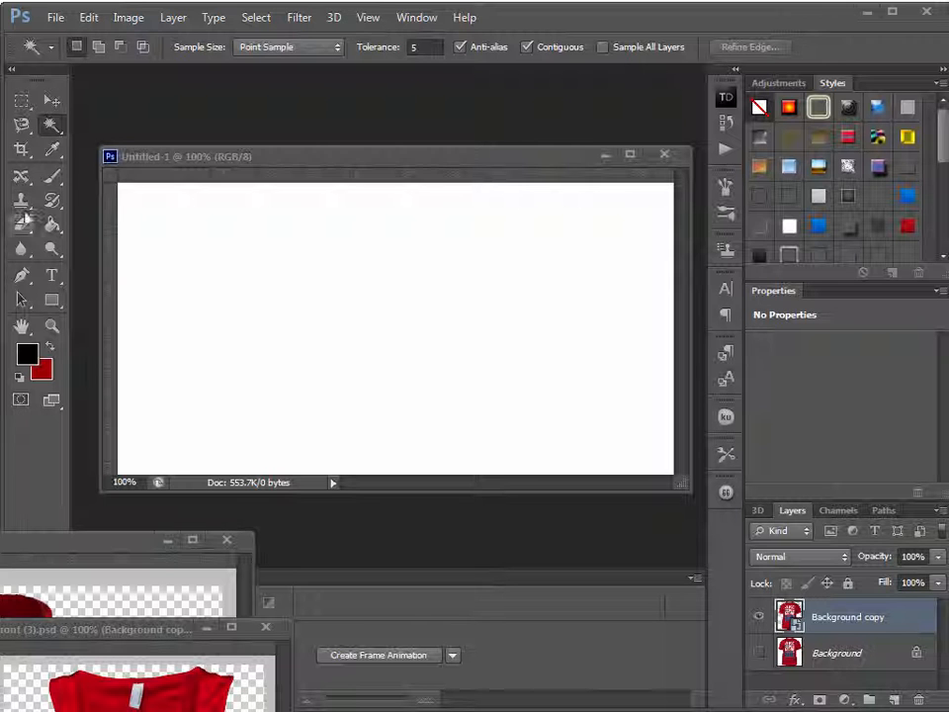
{"action": "left_click", "coordinate": [51, 100]}
{"action": "left_click_drag", "start_coordinate": [139, 687], "coordinate": [419, 428]}
{"action": "left_click", "coordinate": [603, 185]}
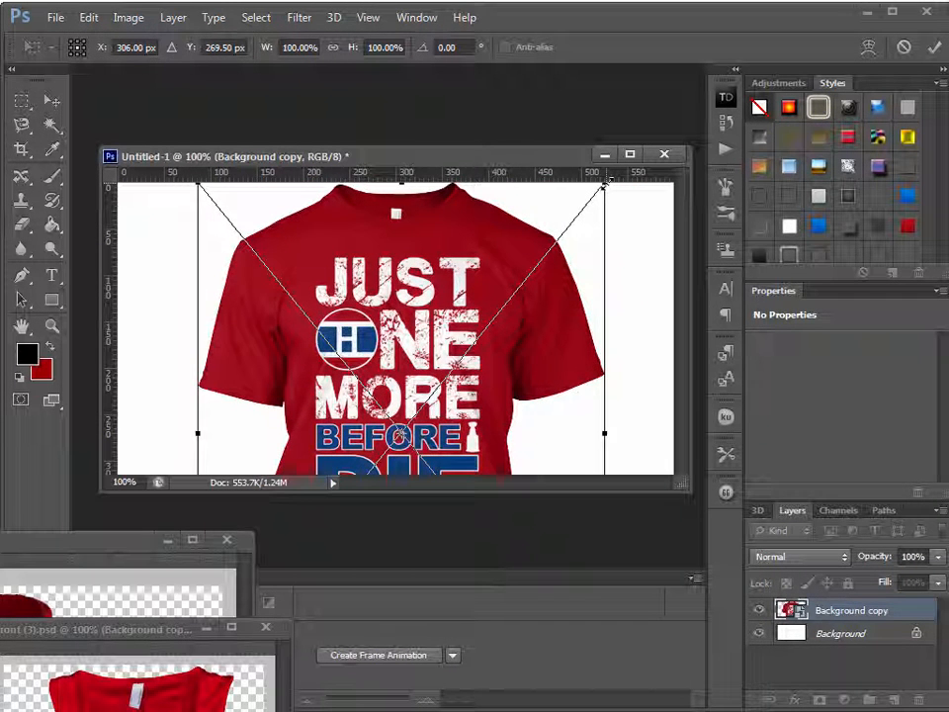
Scale the men's tee to about 330 pixels wide and place it in the middle of the ad, with its hem running off the canvas.
{"action": "left_click_drag", "start_coordinate": [606, 185], "coordinate": [512, 300]}
{"action": "left_click_drag", "start_coordinate": [465, 380], "coordinate": [464, 279]}
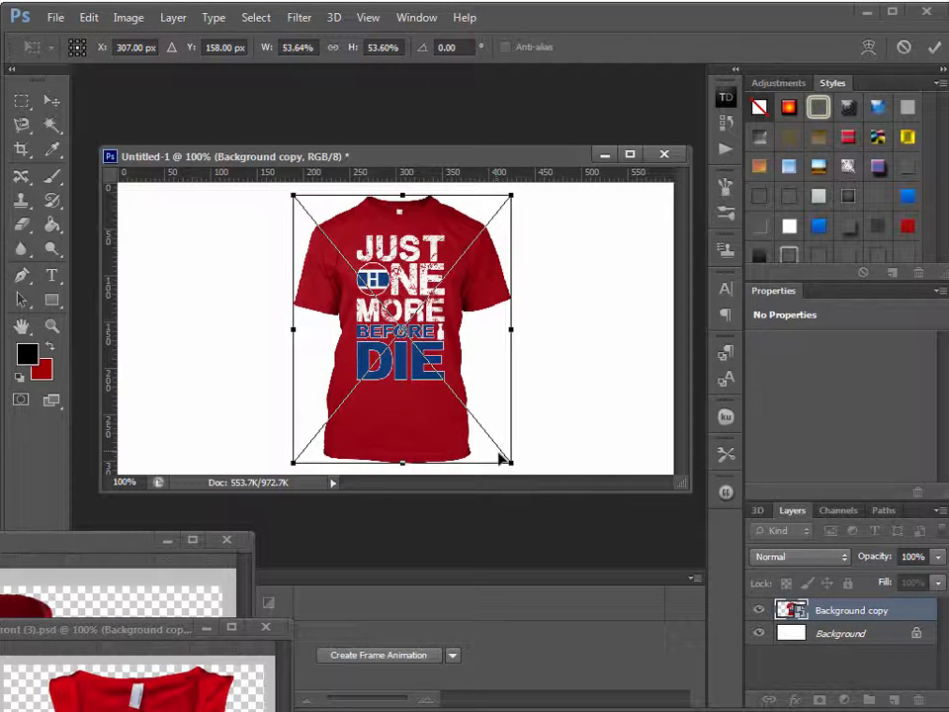
{"action": "left_click_drag", "start_coordinate": [510, 461], "coordinate": [581, 587]}
{"action": "left_click_drag", "start_coordinate": [524, 419], "coordinate": [473, 399]}
{"action": "key", "text": "Return"}
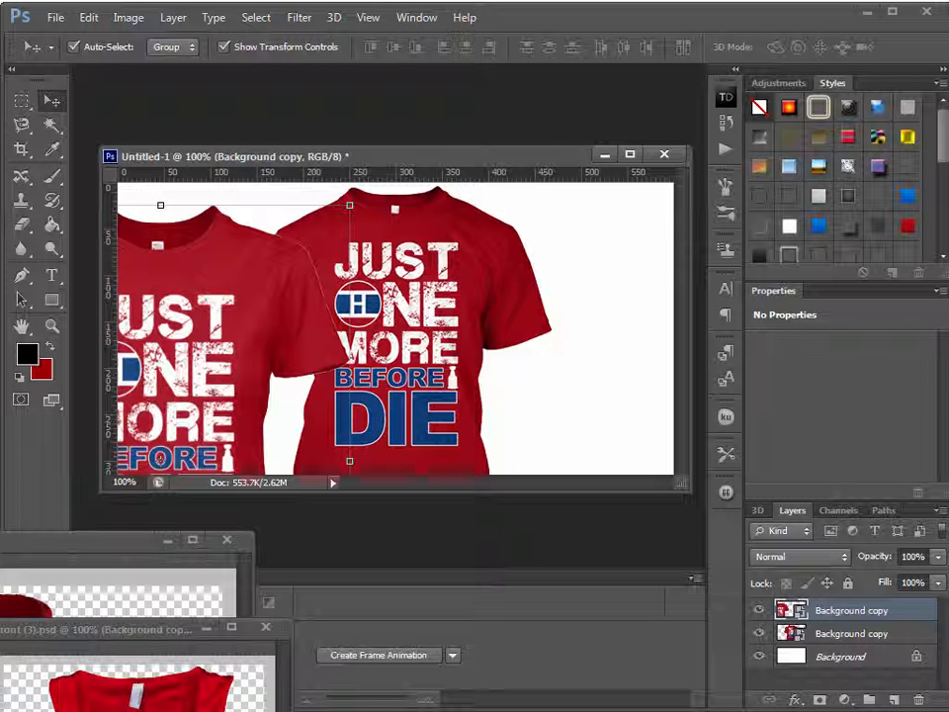
Bring the women's tee and hoodie into the ad and scale both together to about 275 pixels tall.
{"action": "left_click", "coordinate": [98, 540]}
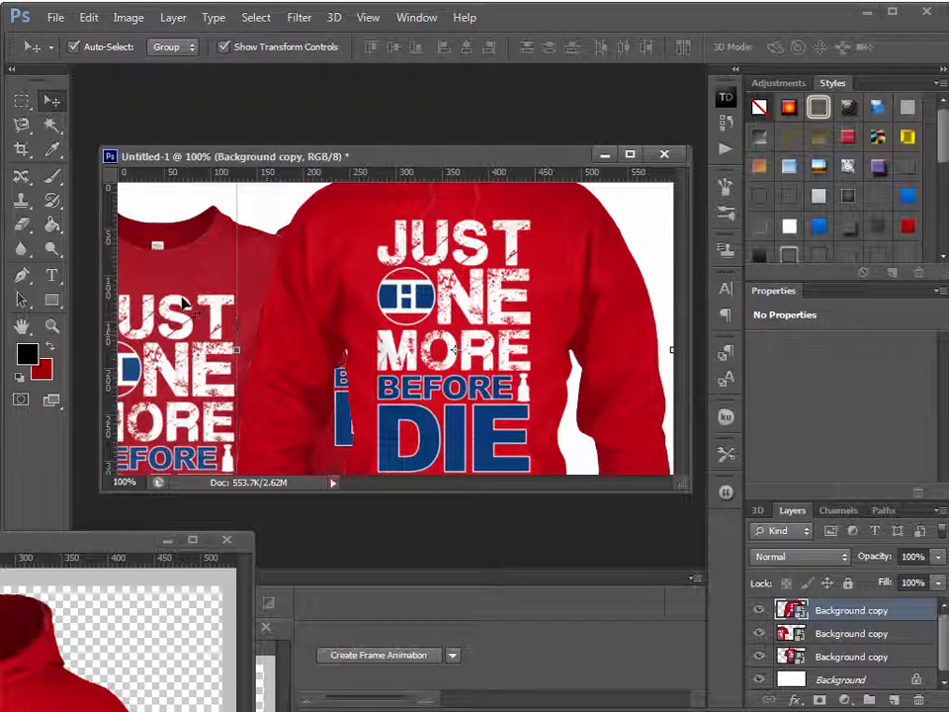
{"action": "left_click_drag", "start_coordinate": [458, 297], "coordinate": [584, 314]}
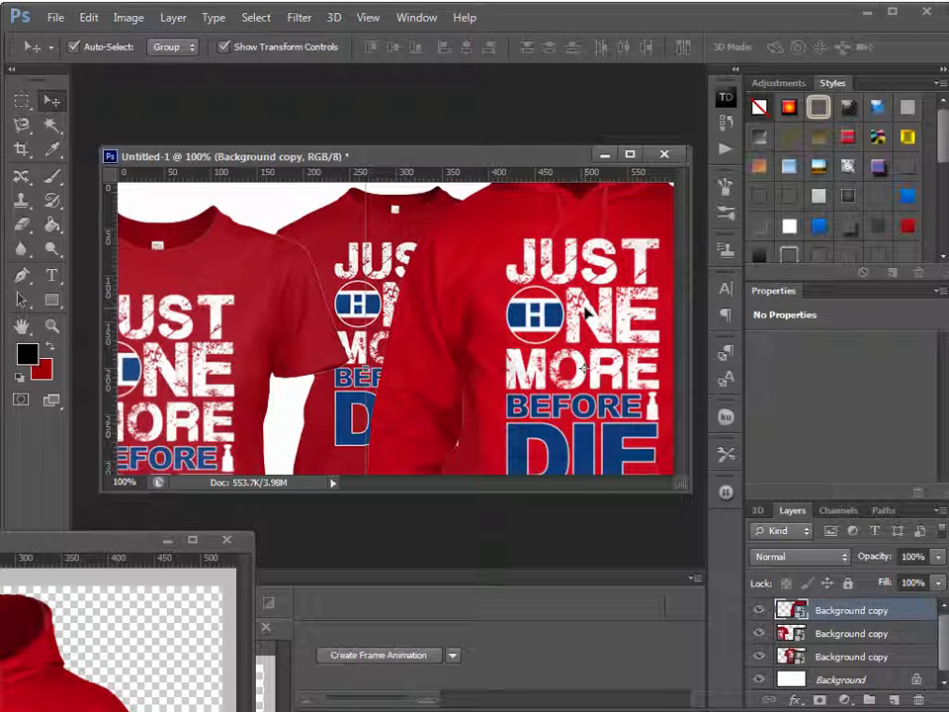
{"action": "left_click", "coordinate": [225, 306], "text": "shift"}
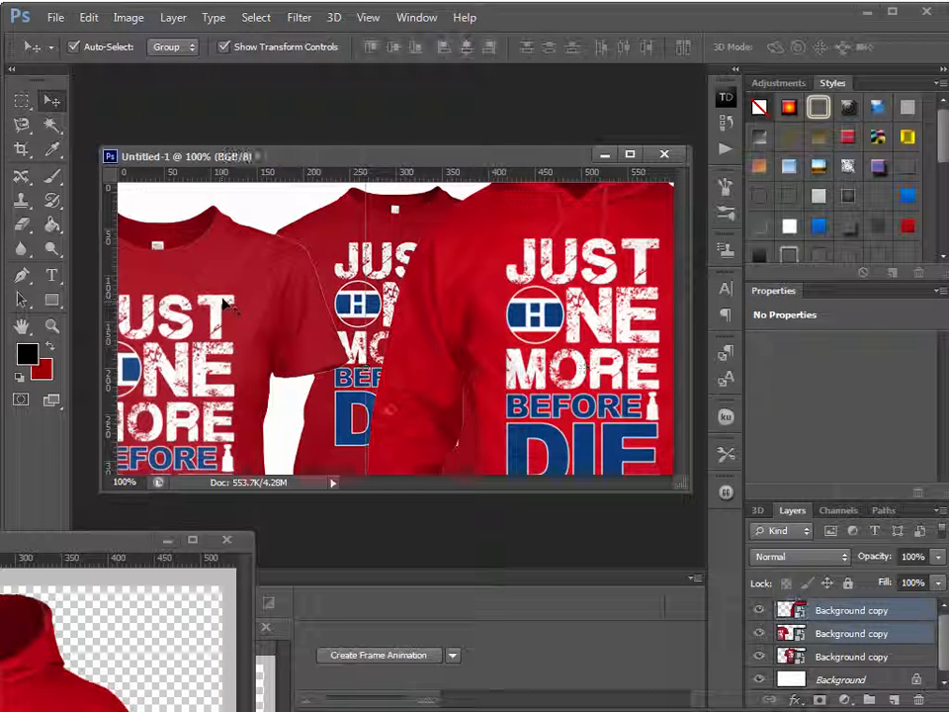
{"action": "left_click_drag", "start_coordinate": [221, 301], "coordinate": [411, 387]}
{"action": "left_click_drag", "start_coordinate": [160, 191], "coordinate": [352, 360]}
{"action": "left_click_drag", "start_coordinate": [528, 462], "coordinate": [280, 353]}
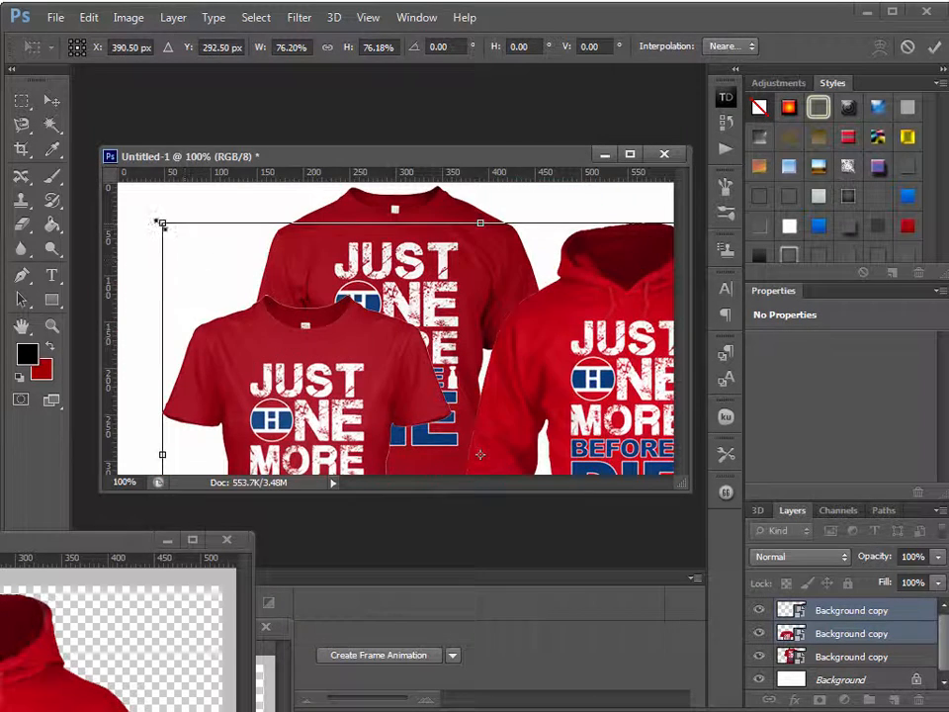
{"action": "left_click_drag", "start_coordinate": [161, 222], "coordinate": [302, 325]}
{"action": "left_click_drag", "start_coordinate": [405, 418], "coordinate": [231, 225]}
{"action": "left_click_drag", "start_coordinate": [261, 273], "coordinate": [263, 280]}
{"action": "left_click_drag", "start_coordinate": [163, 186], "coordinate": [232, 256]}
{"action": "key", "text": "Return"}
Position the women's tee at the ad's left side and the hoodie at its right, flanking the men's tee.
{"action": "left_click_drag", "start_coordinate": [346, 393], "coordinate": [247, 313]}
{"action": "left_click", "coordinate": [604, 417]}
{"action": "left_click_drag", "start_coordinate": [460, 347], "coordinate": [575, 385]}
{"action": "left_click_drag", "start_coordinate": [250, 406], "coordinate": [199, 401]}
{"action": "left_click_drag", "start_coordinate": [540, 427], "coordinate": [568, 430]}
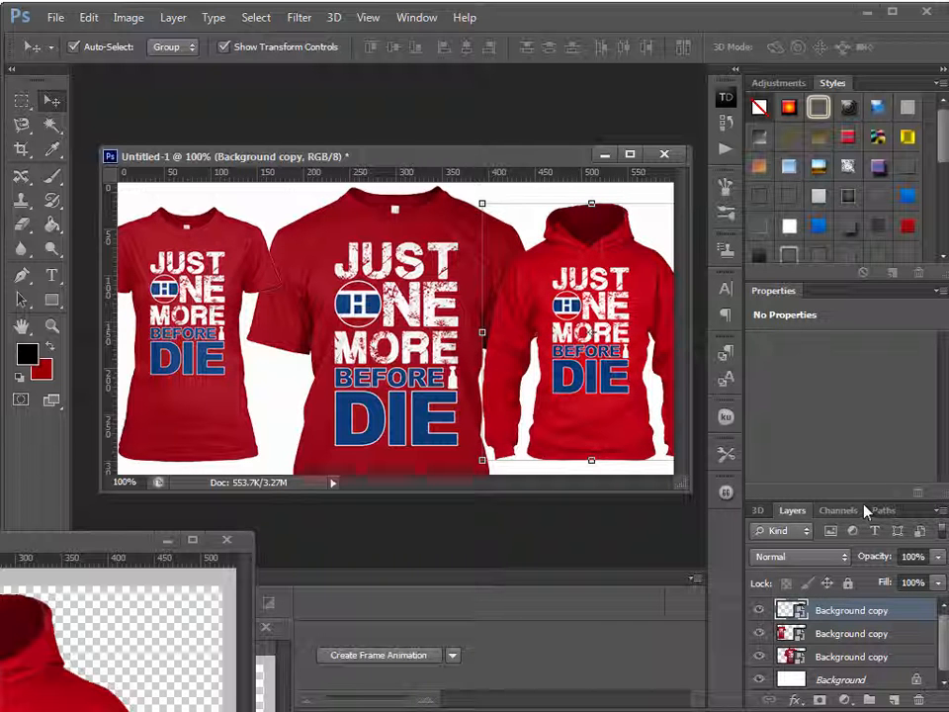
Make more room for the layer list and stack the hoodie and women's tee layers beneath the men's tee layer.
{"action": "left_click_drag", "start_coordinate": [863, 494], "coordinate": [849, 356]}
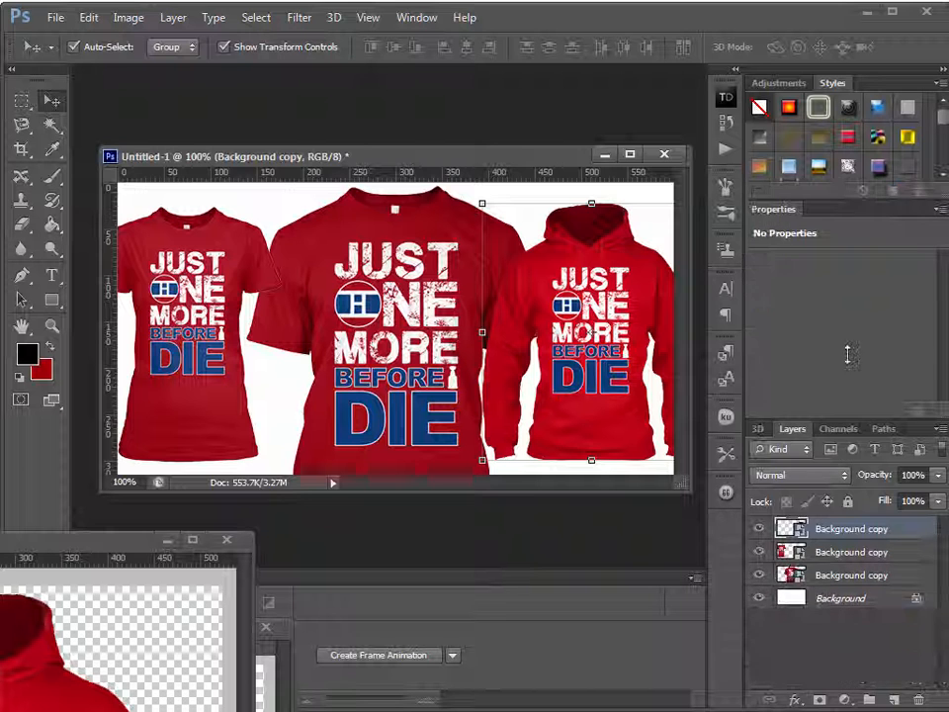
{"action": "left_click", "coordinate": [899, 557], "text": "ctrl"}
{"action": "left_click_drag", "start_coordinate": [899, 558], "coordinate": [895, 583]}
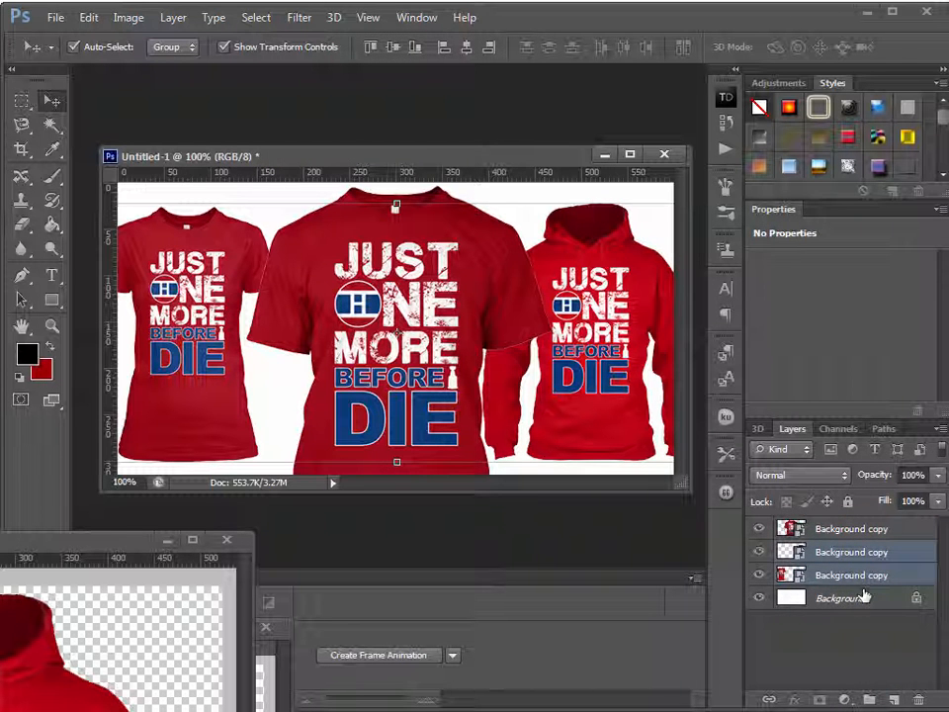
{"action": "left_click", "coordinate": [788, 683]}
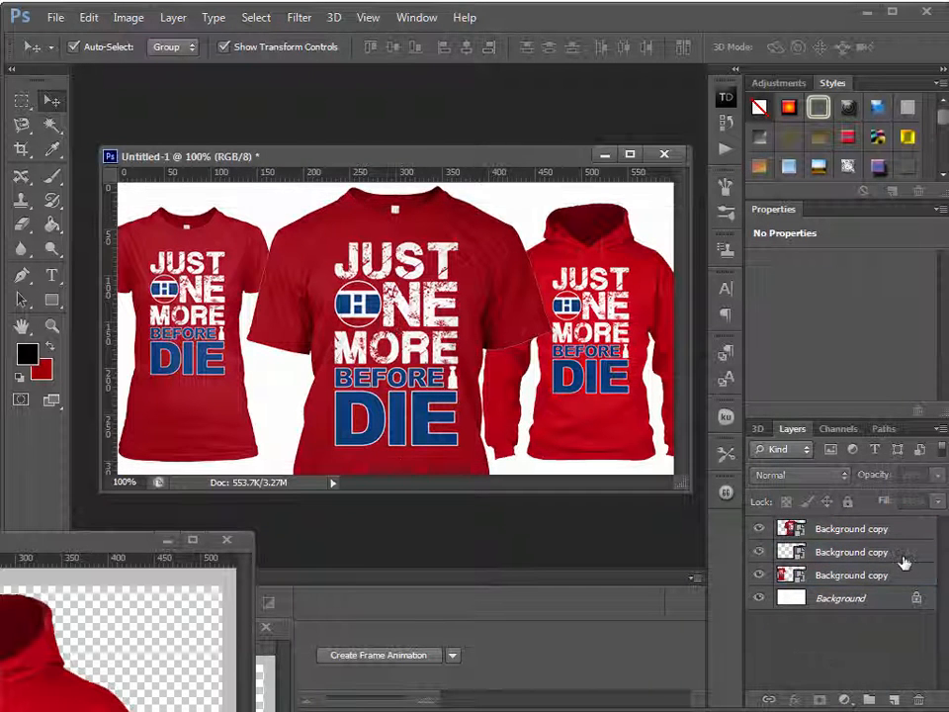
Rasterize the hoodie layer and the women's tee layer.
{"action": "left_click", "coordinate": [878, 559]}
{"action": "right_click", "coordinate": [899, 560]}
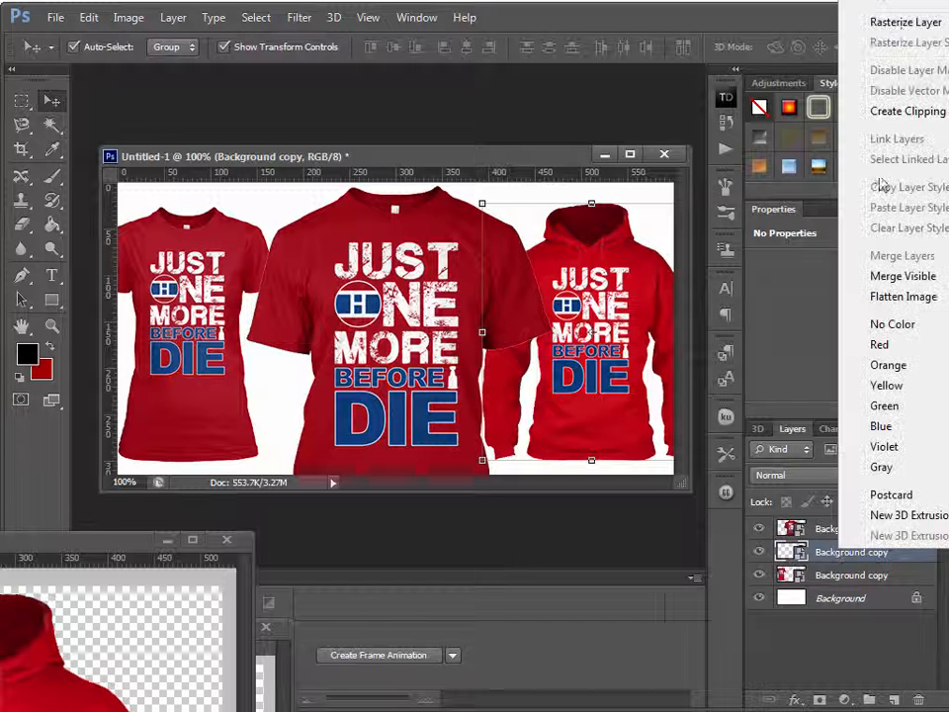
{"action": "left_click", "coordinate": [902, 24]}
{"action": "right_click", "coordinate": [838, 581]}
{"action": "left_click", "coordinate": [888, 59]}
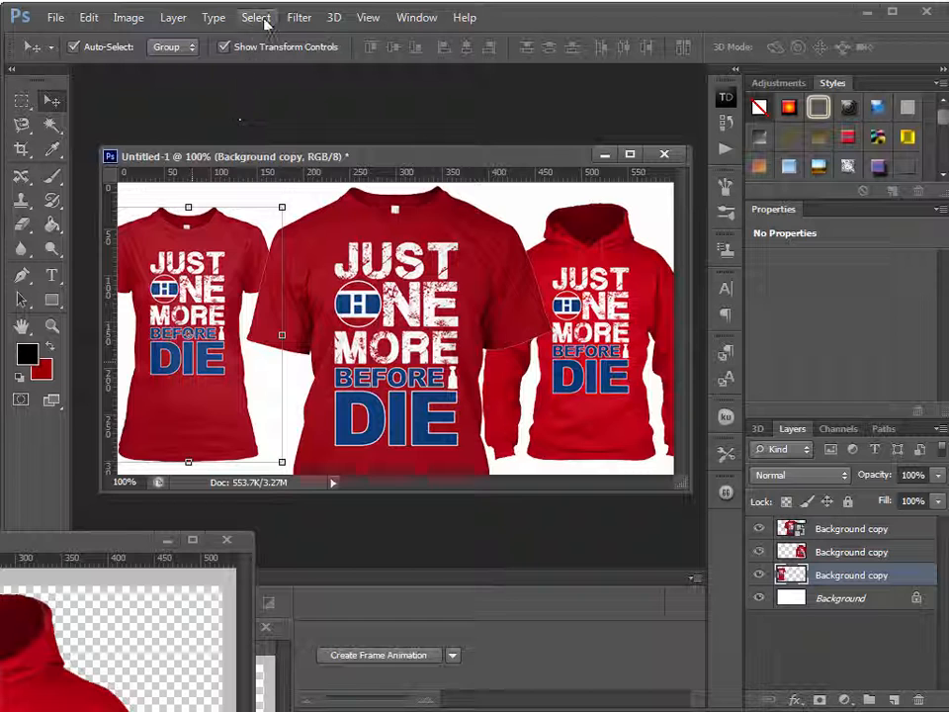
Apply a Gaussian Blur with a 3.0 pixel radius to the women's tee layer.
{"action": "left_click", "coordinate": [296, 17]}
{"action": "mouse_move", "coordinate": [345, 205]}
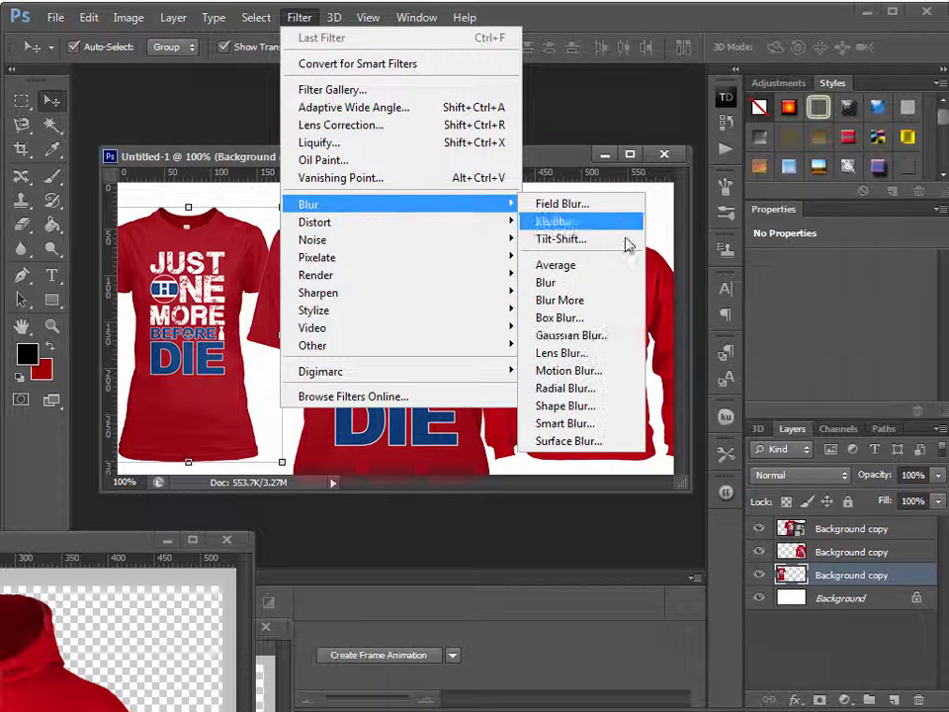
{"action": "left_click", "coordinate": [583, 335]}
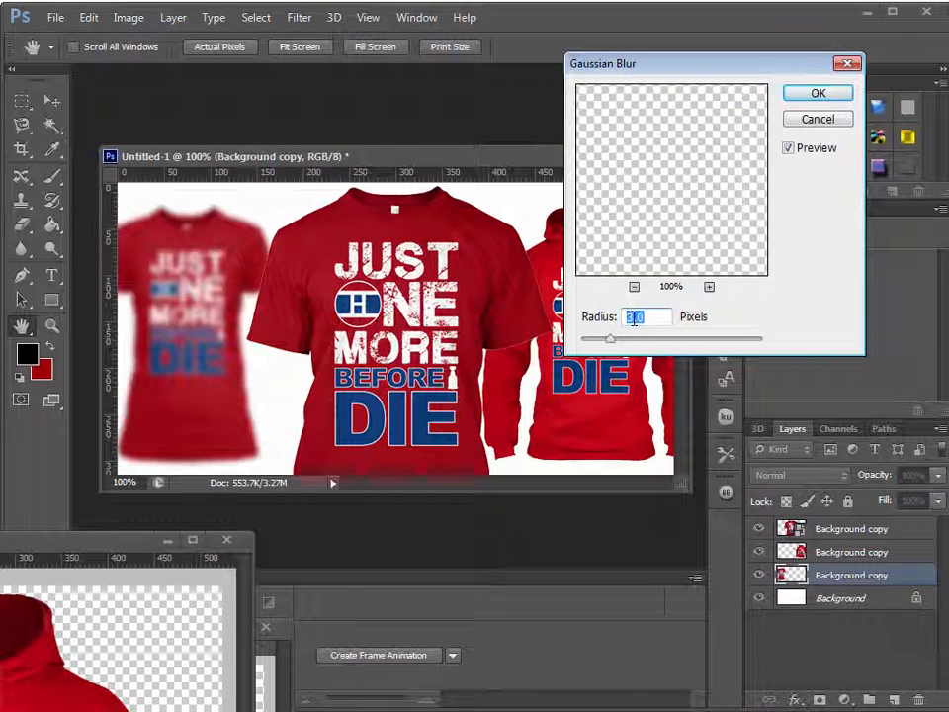
{"action": "left_click", "coordinate": [852, 92]}
{"action": "key", "text": "v"}
Apply the same 3.0 pixel Gaussian Blur to the hoodie layer.
{"action": "left_click", "coordinate": [612, 402]}
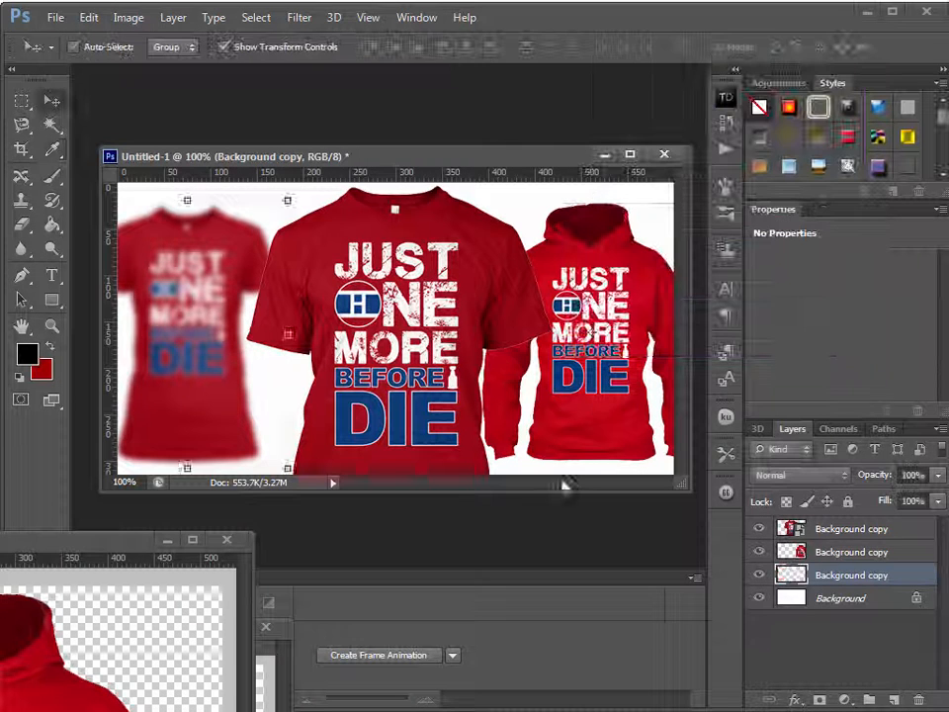
{"action": "left_click", "coordinate": [292, 19]}
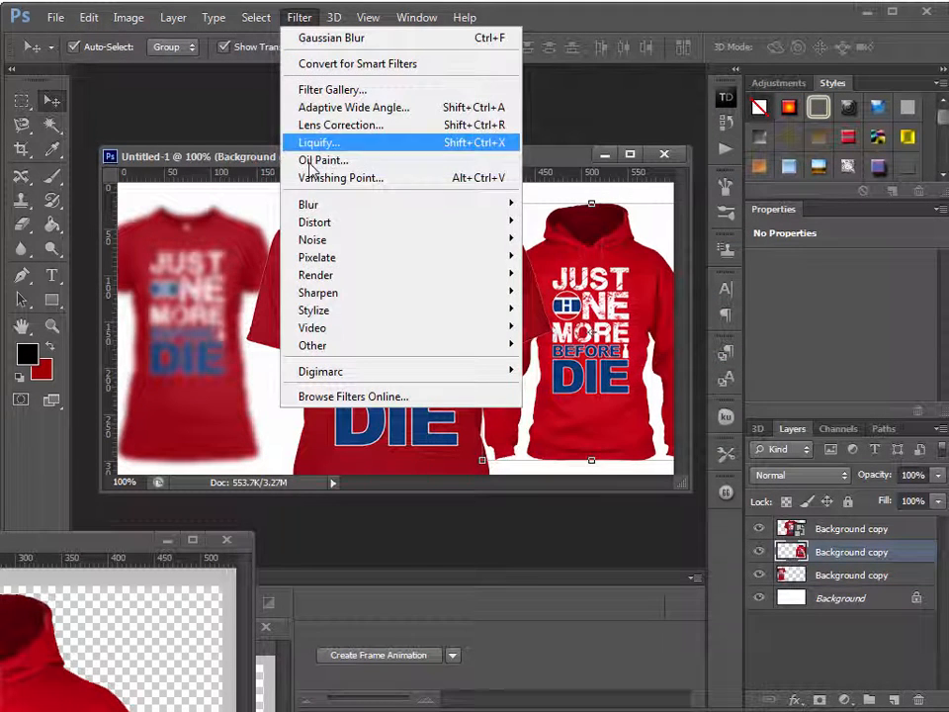
{"action": "mouse_move", "coordinate": [315, 204]}
{"action": "left_click", "coordinate": [556, 336]}
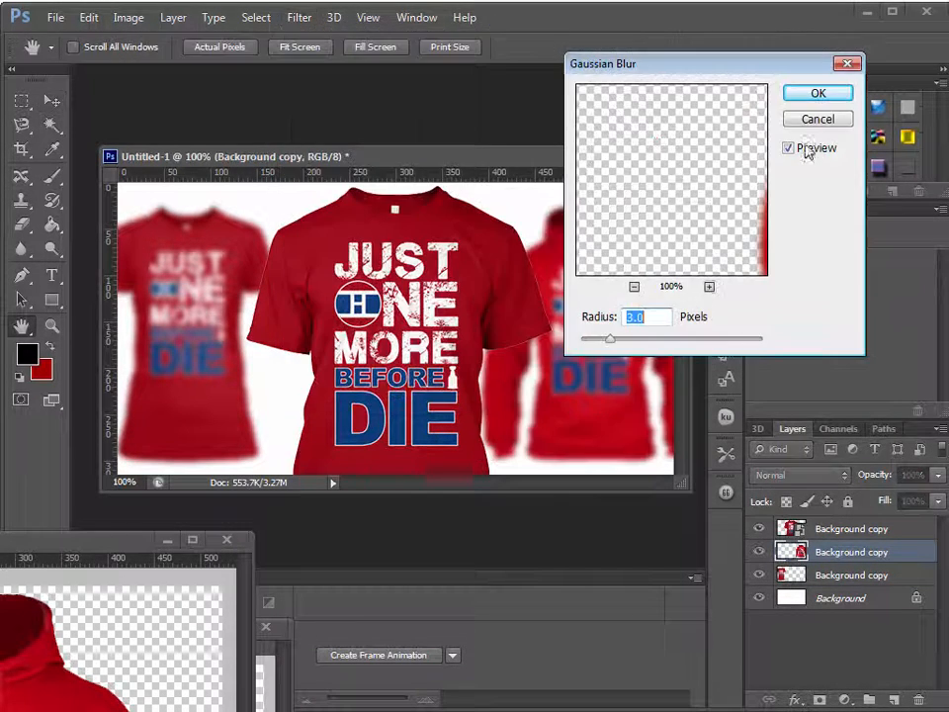
{"action": "left_click", "coordinate": [818, 93]}
Nudge the men's tee slightly left and give it a drop shadow with 0 px distance, 19% spread and 10 px size.
{"action": "left_click", "coordinate": [416, 395]}
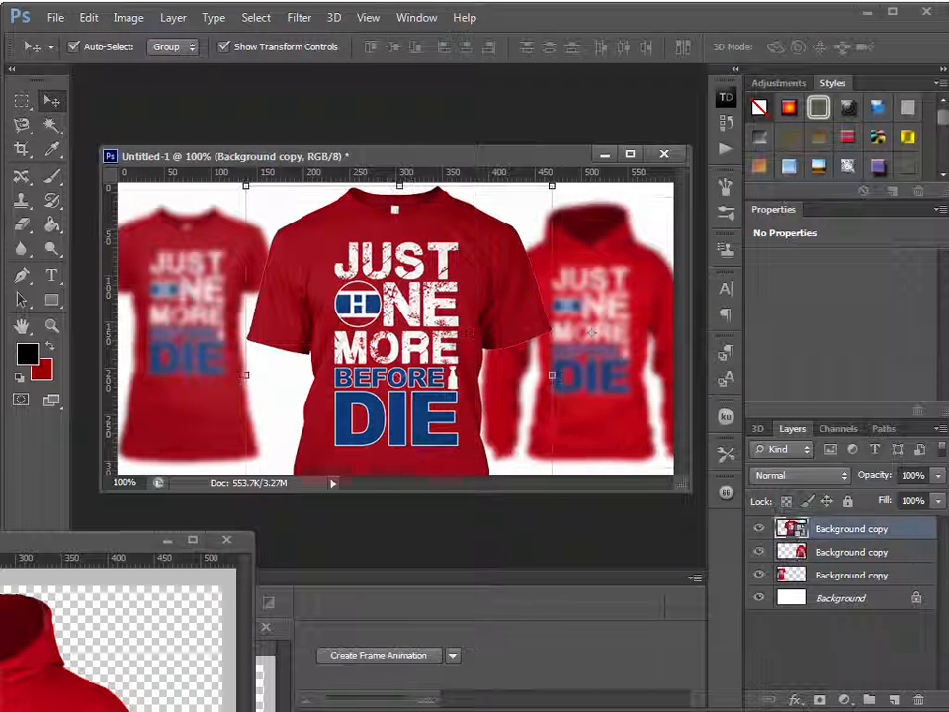
{"action": "left_click_drag", "start_coordinate": [416, 397], "coordinate": [414, 399]}
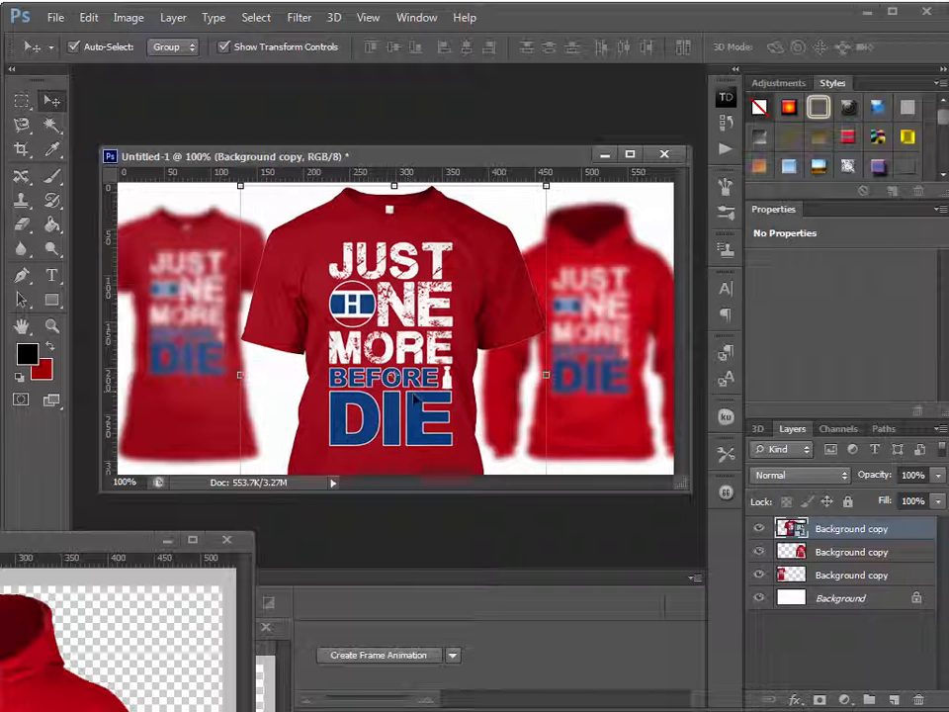
{"action": "double_click", "coordinate": [908, 533]}
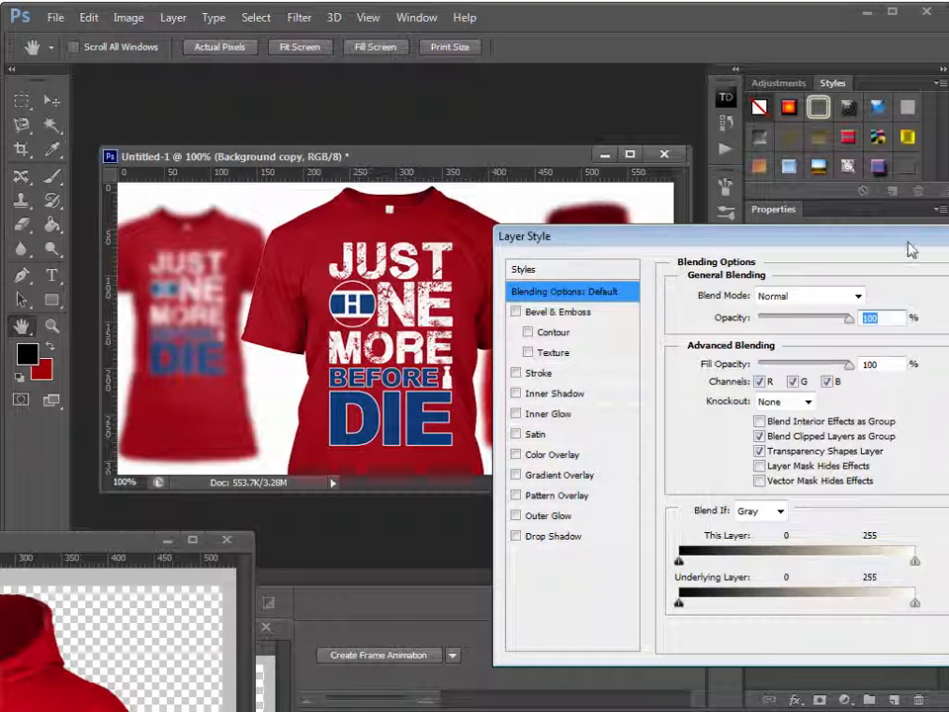
{"action": "left_click_drag", "start_coordinate": [909, 245], "coordinate": [673, 204]}
{"action": "left_click", "coordinate": [376, 497]}
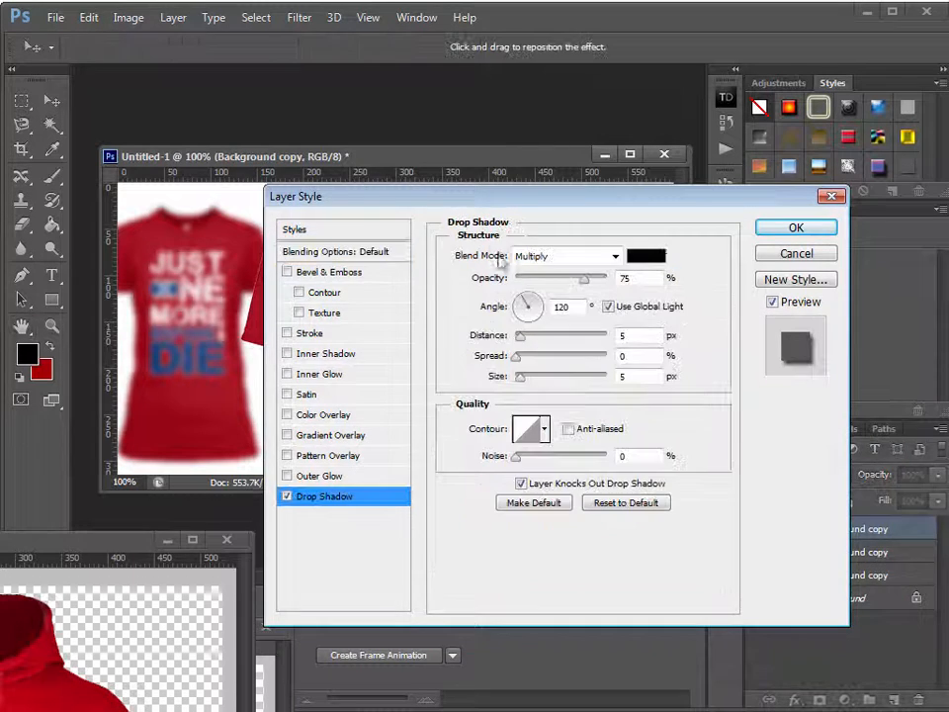
{"action": "left_click_drag", "start_coordinate": [496, 205], "coordinate": [761, 182]}
{"action": "left_click_drag", "start_coordinate": [788, 320], "coordinate": [803, 342]}
{"action": "left_click_drag", "start_coordinate": [791, 178], "coordinate": [812, 195]}
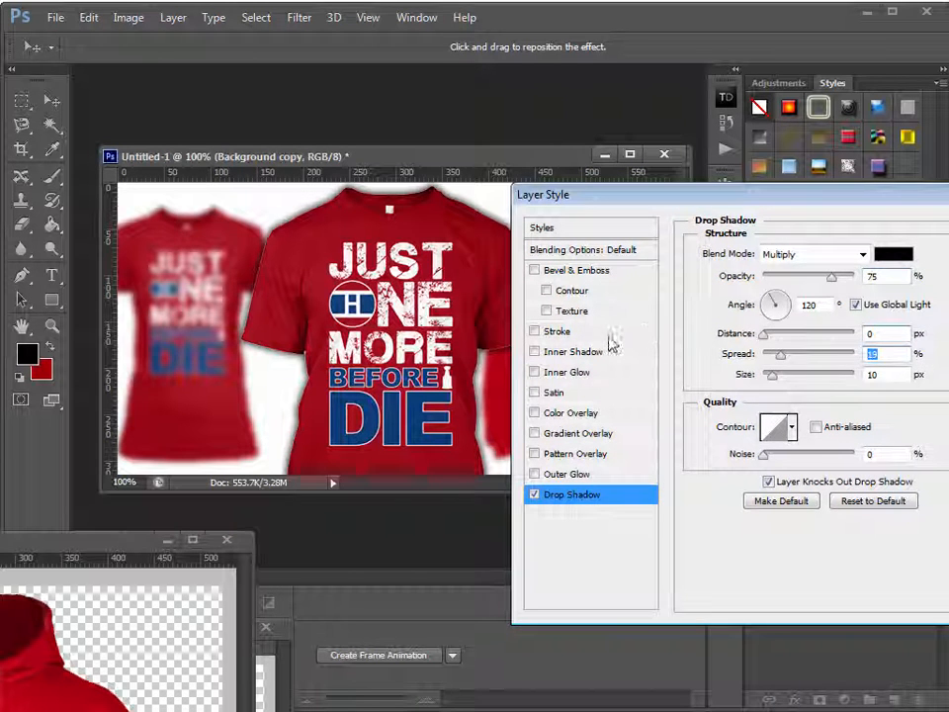
Add a 1 px stroke positioned inside the edge of the men's tee.
{"action": "left_click", "coordinate": [559, 332]}
{"action": "left_click_drag", "start_coordinate": [877, 255], "coordinate": [858, 252]}
{"action": "type", "text": "1"}
{"action": "left_click", "coordinate": [808, 275]}
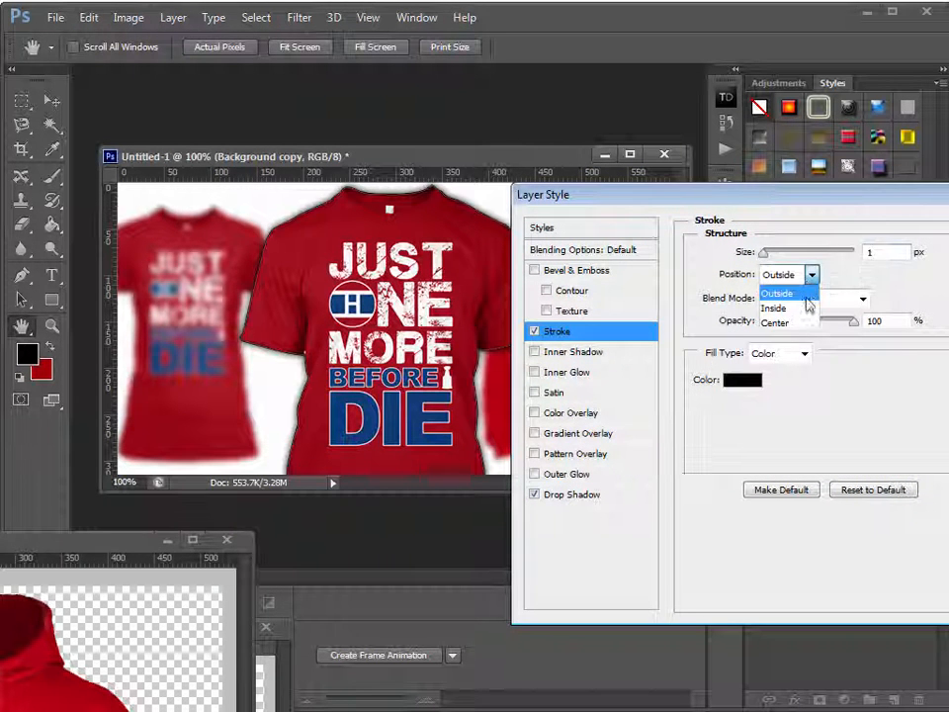
{"action": "left_click", "coordinate": [786, 309]}
Set the stroke colour to the red a41322 sampled from the tee's sleeve and apply the layer style.
{"action": "left_click", "coordinate": [742, 381]}
{"action": "left_click", "coordinate": [281, 335]}
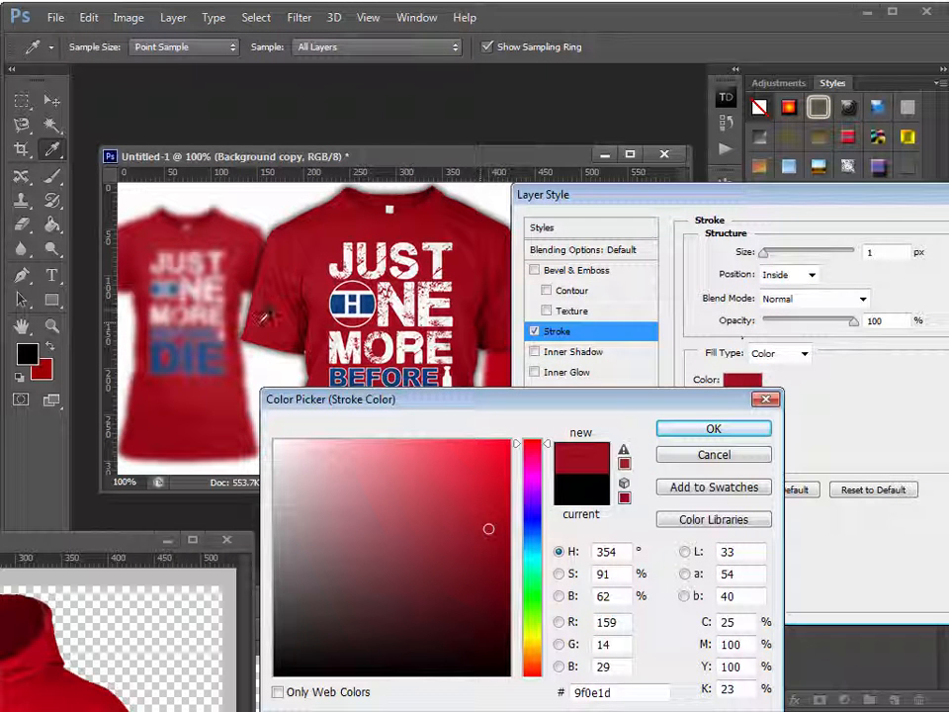
{"action": "left_click", "coordinate": [256, 319]}
{"action": "left_click", "coordinate": [256, 316]}
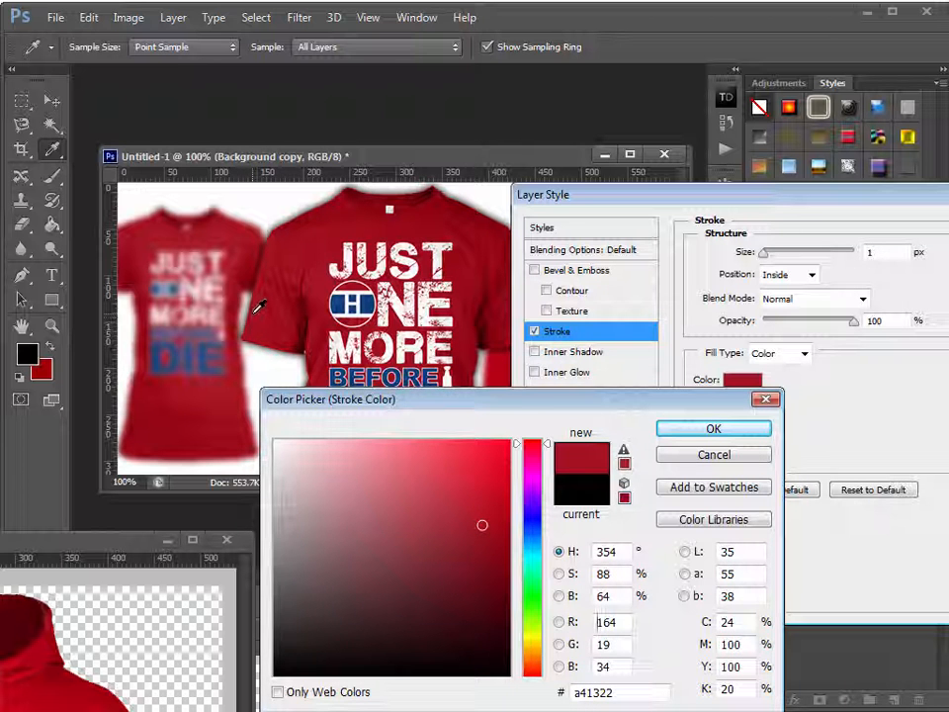
{"action": "left_click", "coordinate": [714, 431]}
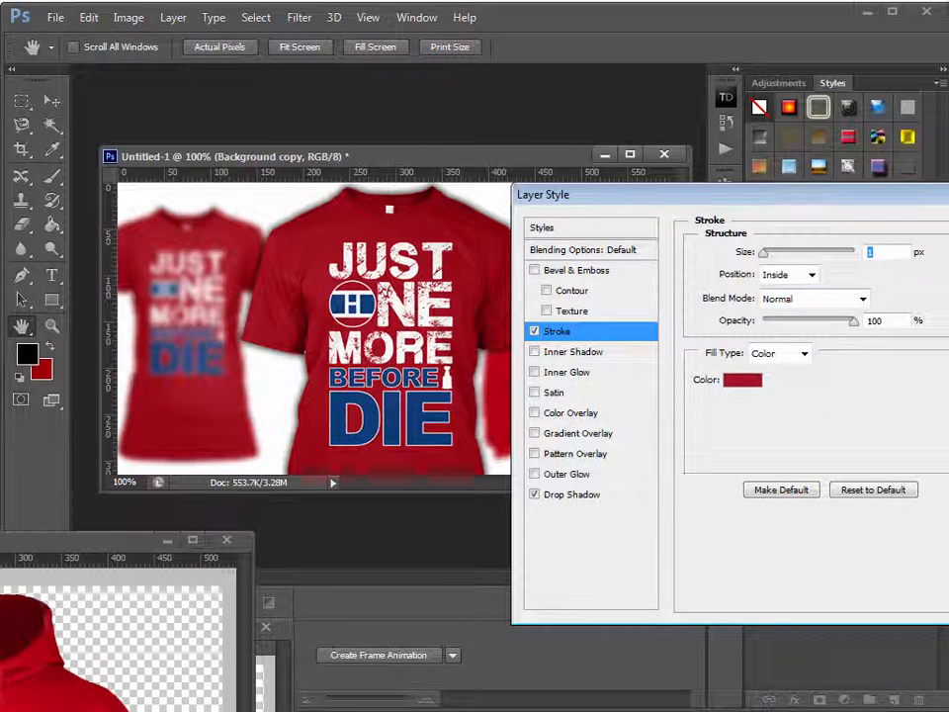
{"action": "key", "text": "Return"}
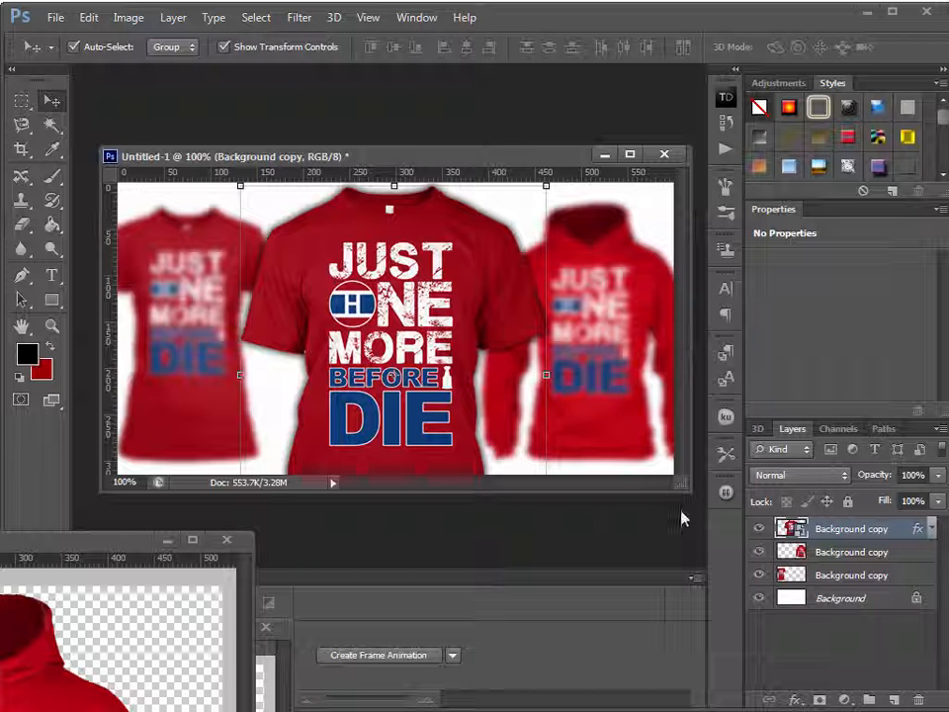
Enlarge the ad's document window a little and save the image as ad-1.psd in the ads folder.
{"action": "left_click_drag", "start_coordinate": [682, 488], "coordinate": [681, 509]}
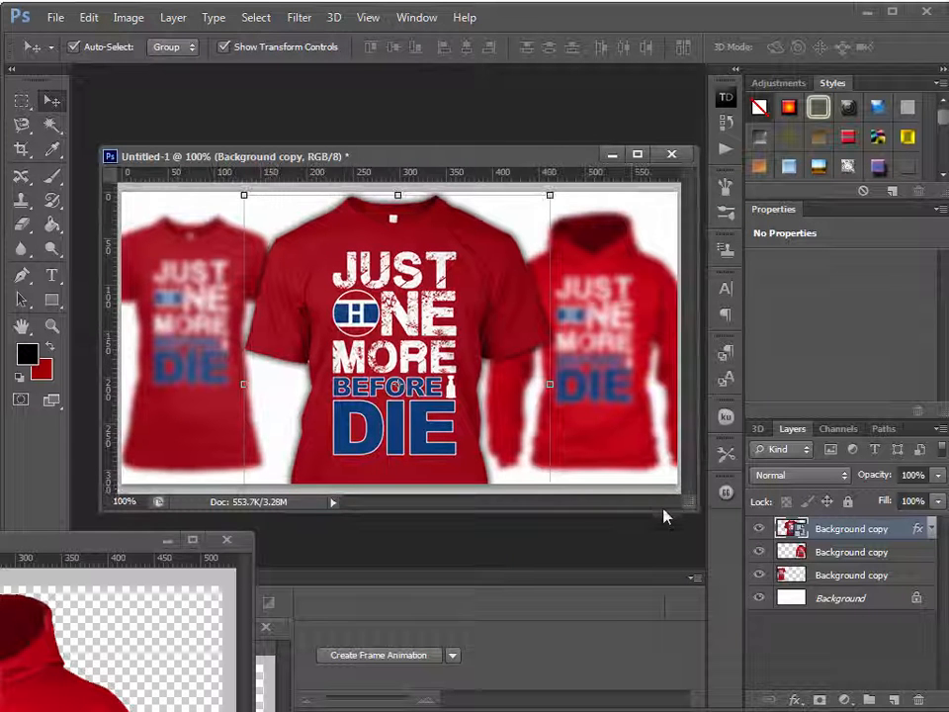
{"action": "key", "text": "ctrl+s"}
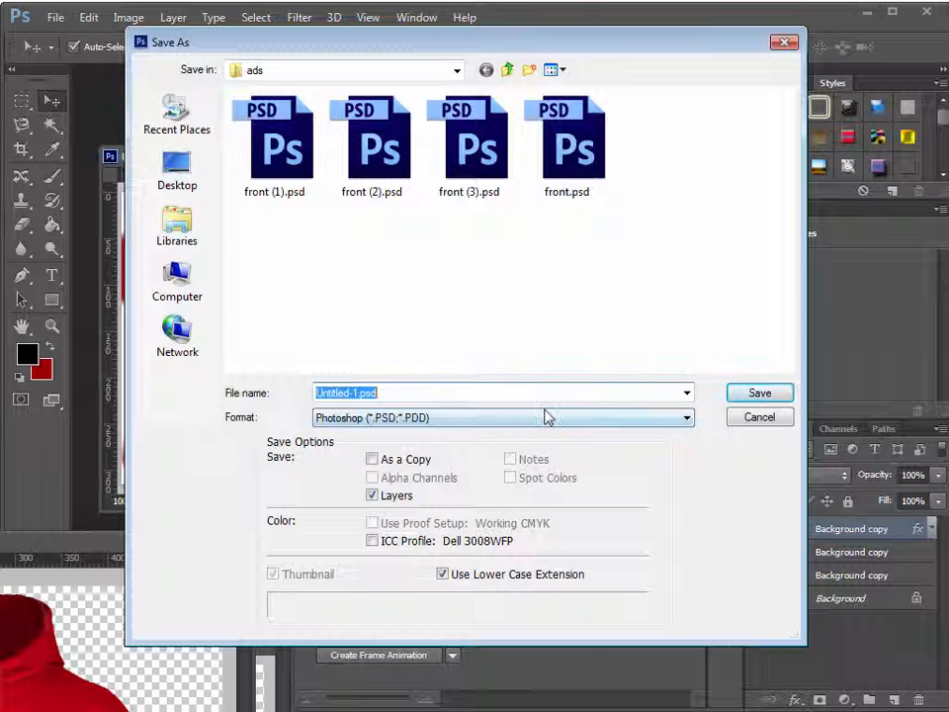
{"action": "key", "text": "Home"}
{"action": "key", "text": "Delete"}
{"action": "key", "text": "Delete"}
{"action": "key", "text": "Delete"}
{"action": "key", "text": "Delete"}
{"action": "key", "text": "Delete"}
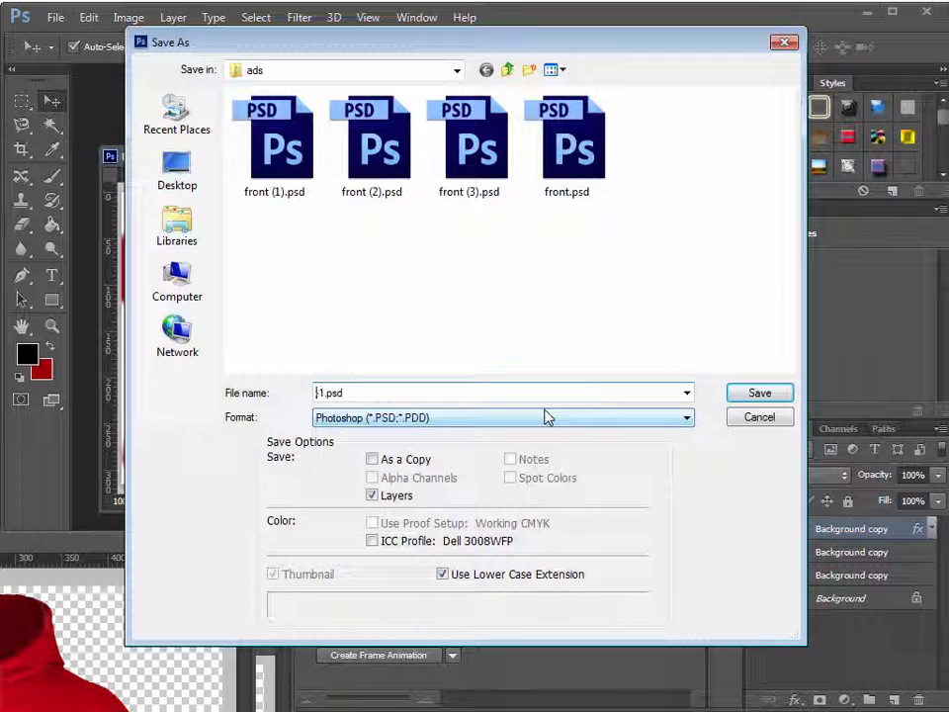
{"action": "key", "text": "Return"}
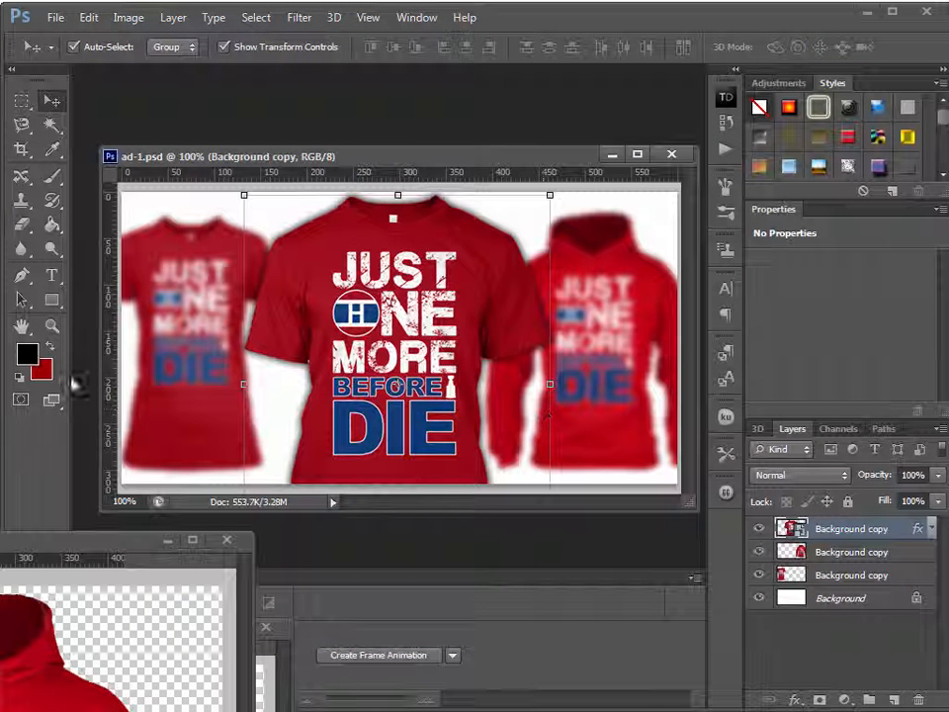
Draw a black rectangle about 480 by 235 pixels over the middle of the ad.
{"action": "left_click", "coordinate": [57, 299]}
{"action": "left_click_drag", "start_coordinate": [187, 233], "coordinate": [632, 450]}
{"action": "left_click", "coordinate": [51, 101]}
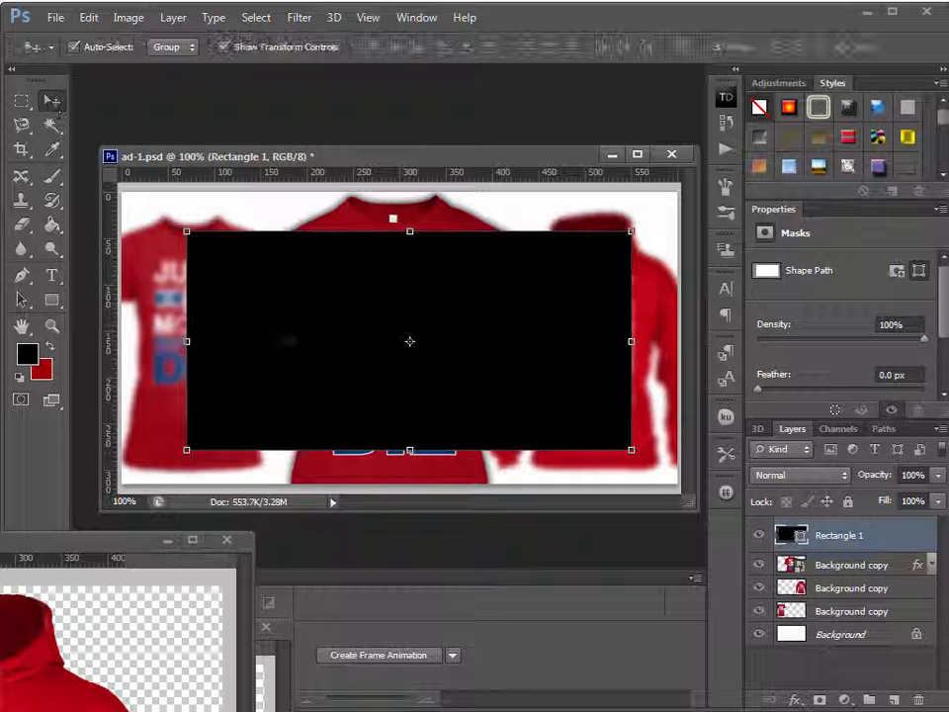
Turn on snapping and fit the black rectangle to the edges of the whole 600 × 315 pixel canvas.
{"action": "left_click_drag", "start_coordinate": [282, 340], "coordinate": [236, 316]}
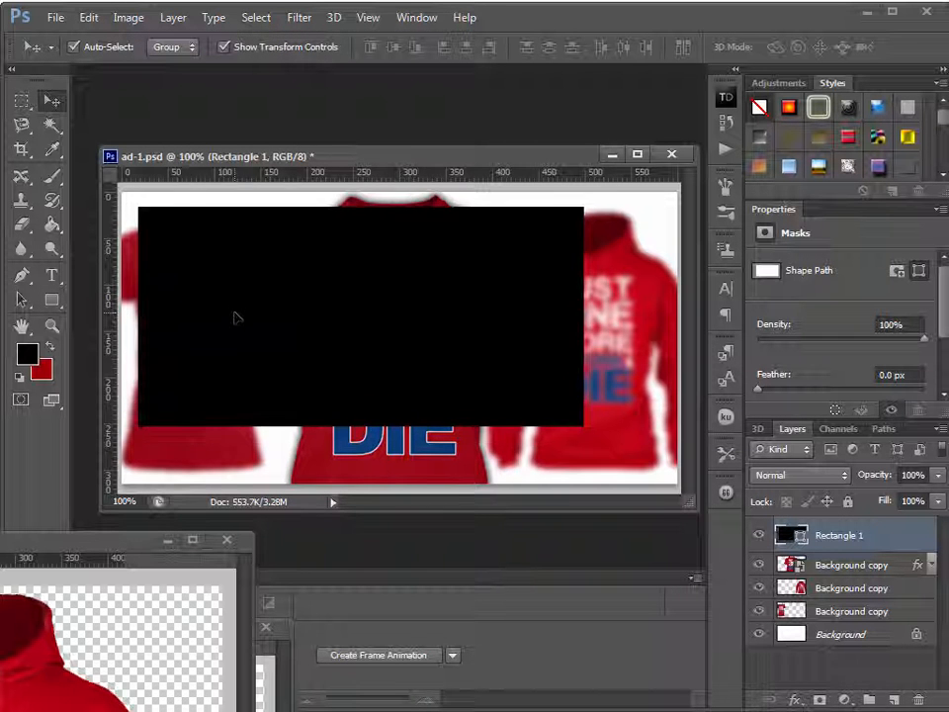
{"action": "left_click", "coordinate": [367, 17]}
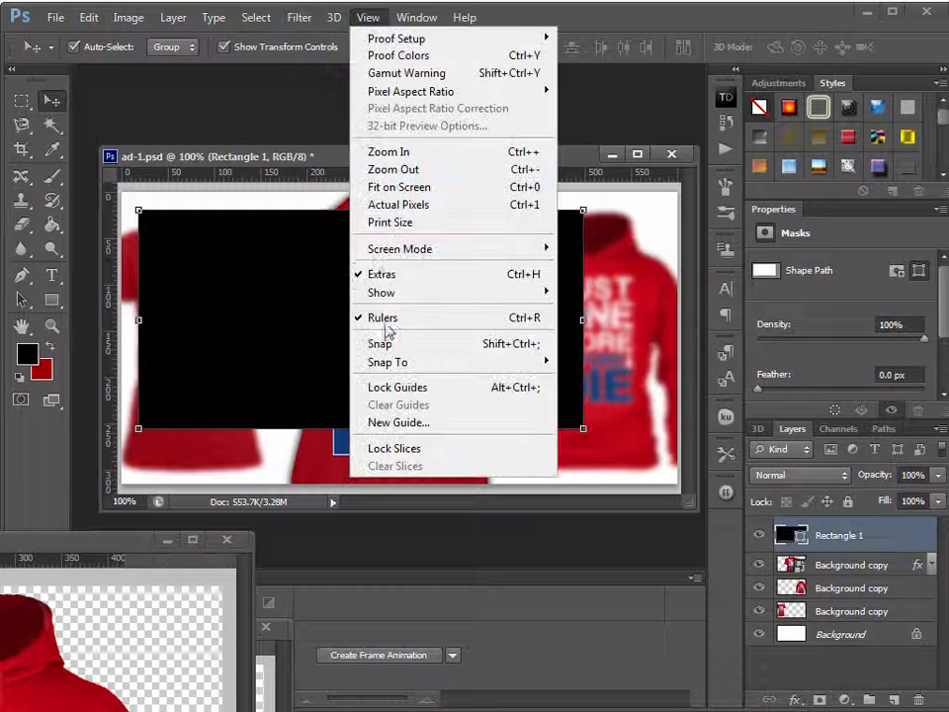
{"action": "left_click", "coordinate": [381, 343]}
{"action": "left_click_drag", "start_coordinate": [312, 360], "coordinate": [295, 346]}
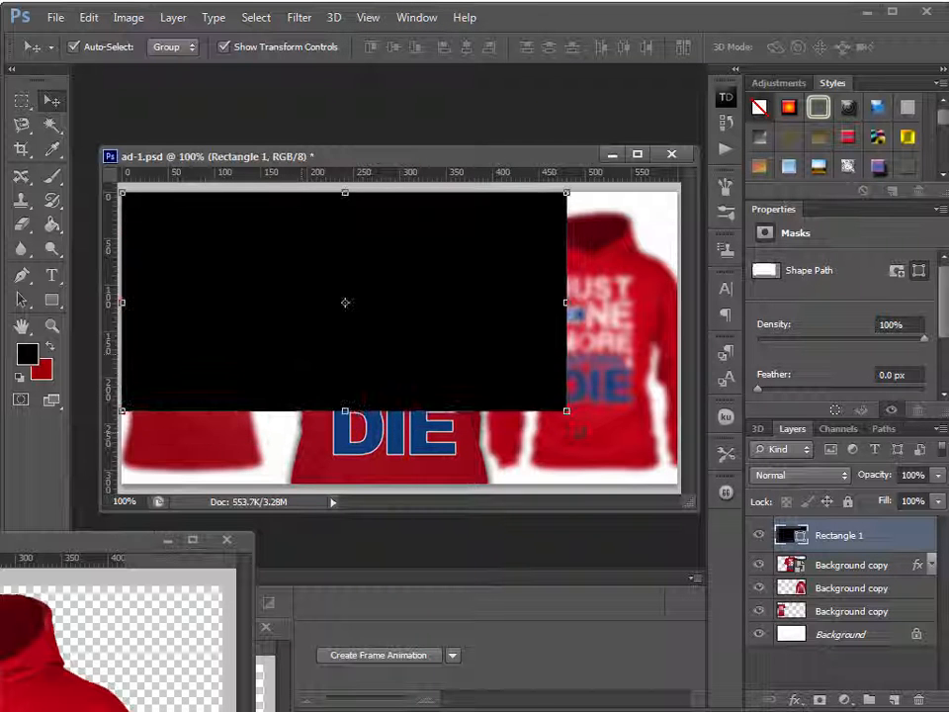
{"action": "left_click_drag", "start_coordinate": [569, 411], "coordinate": [674, 483]}
{"action": "key", "text": "Return"}
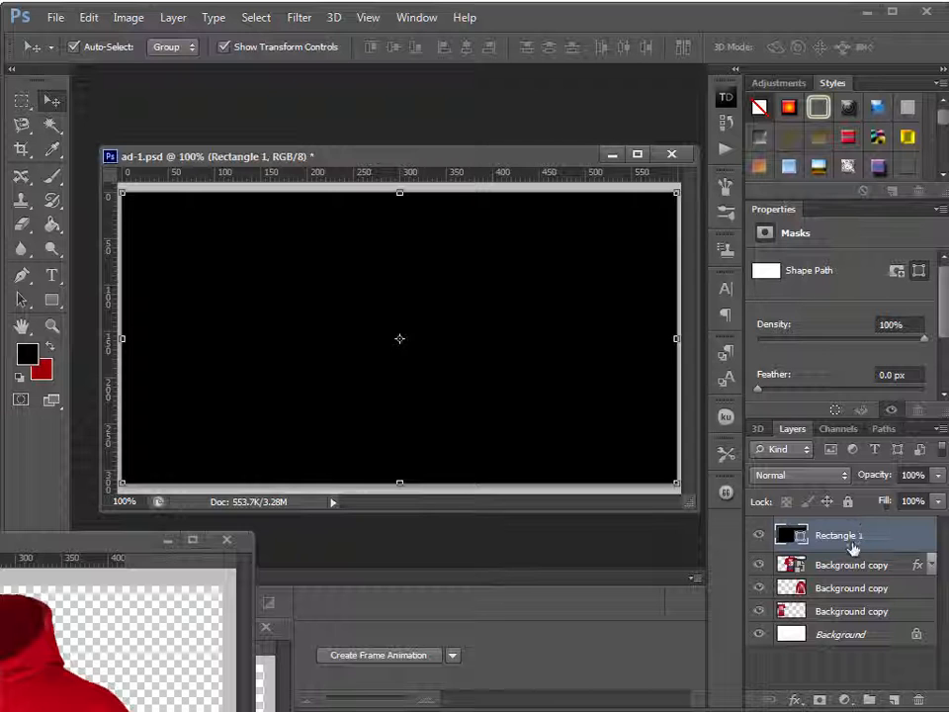
Set the rectangle's fill opacity to 0% and add a 3 px stroke positioned inside its edge.
{"action": "double_click", "coordinate": [886, 553]}
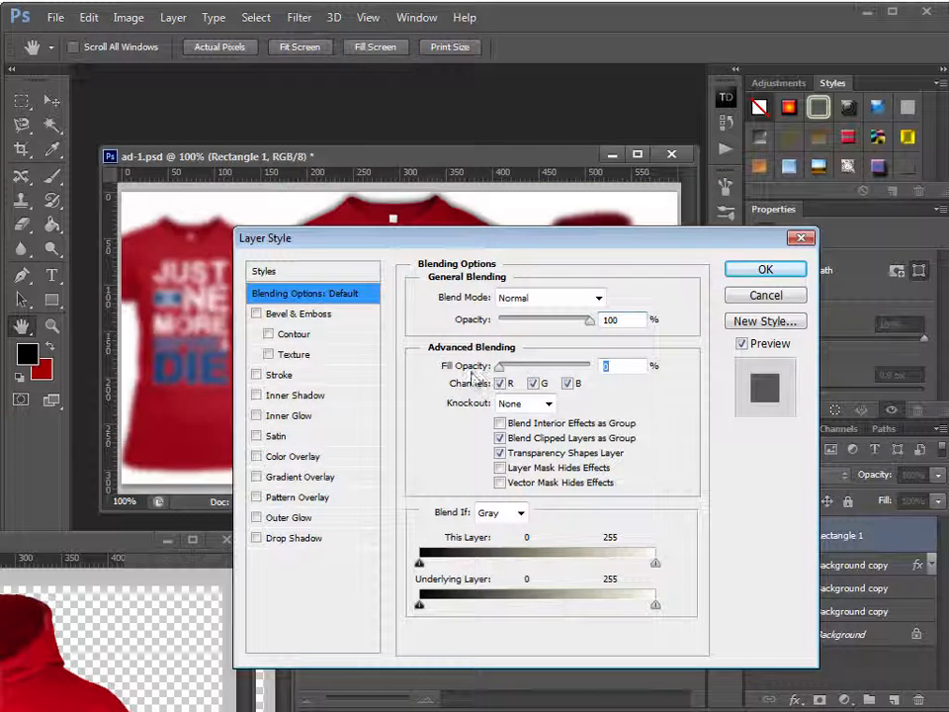
{"action": "left_click", "coordinate": [317, 376]}
{"action": "left_click", "coordinate": [523, 317]}
{"action": "left_click", "coordinate": [517, 354]}
Try to sample the blue of the men's tee's DIE lettering as the stroke colour.
{"action": "left_click", "coordinate": [472, 425]}
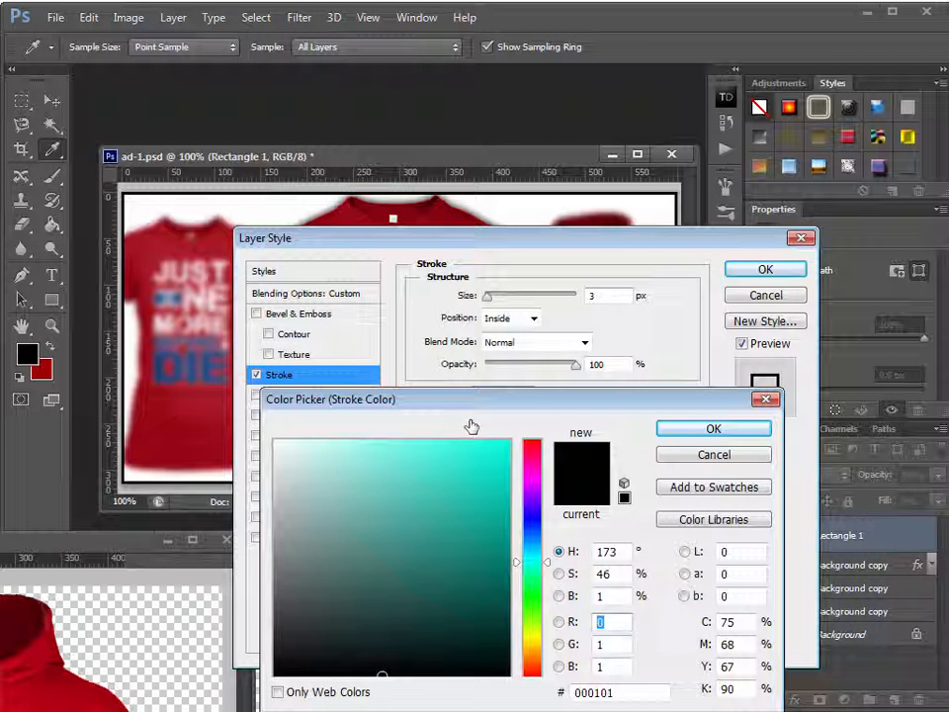
{"action": "left_click", "coordinate": [703, 461]}
{"action": "left_click_drag", "start_coordinate": [584, 240], "coordinate": [757, 250]}
{"action": "left_click", "coordinate": [633, 435]}
{"action": "left_click", "coordinate": [341, 315]}
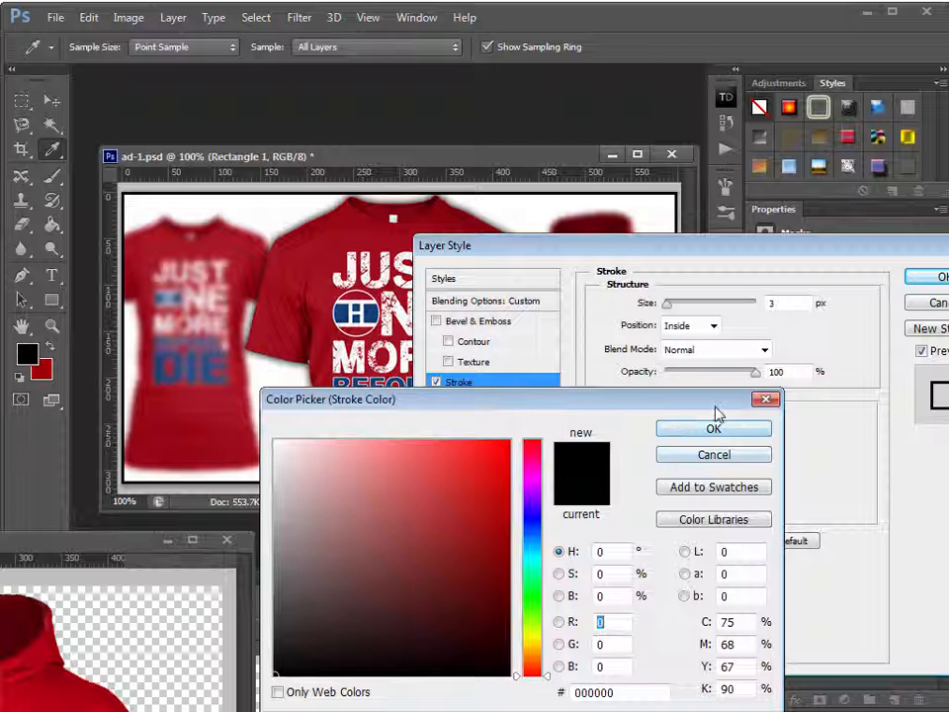
{"action": "left_click_drag", "start_coordinate": [660, 406], "coordinate": [920, 415]}
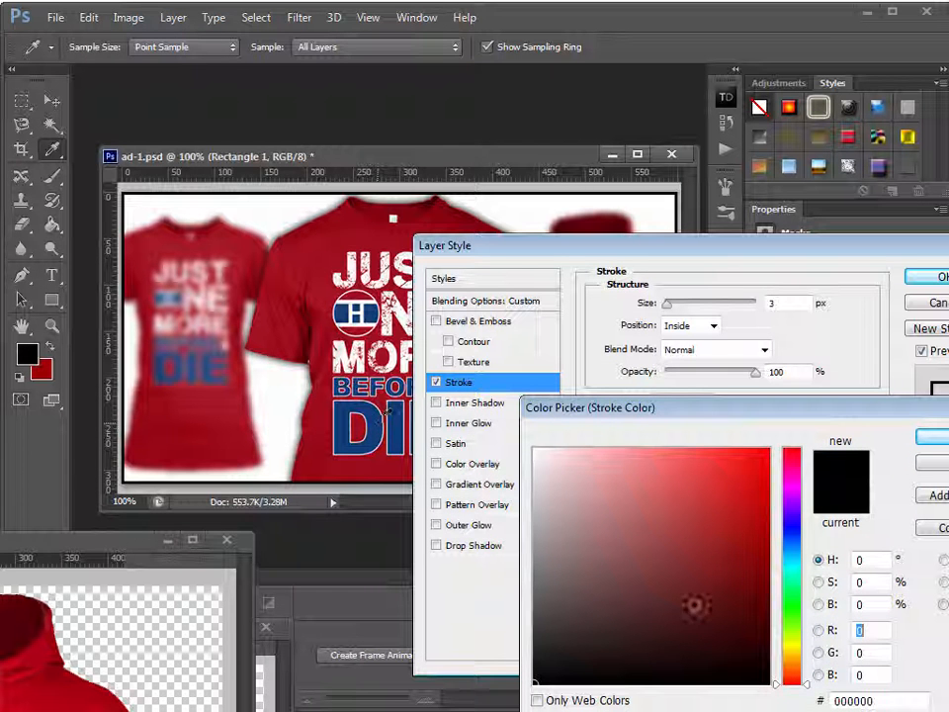
{"action": "key", "text": "Return"}
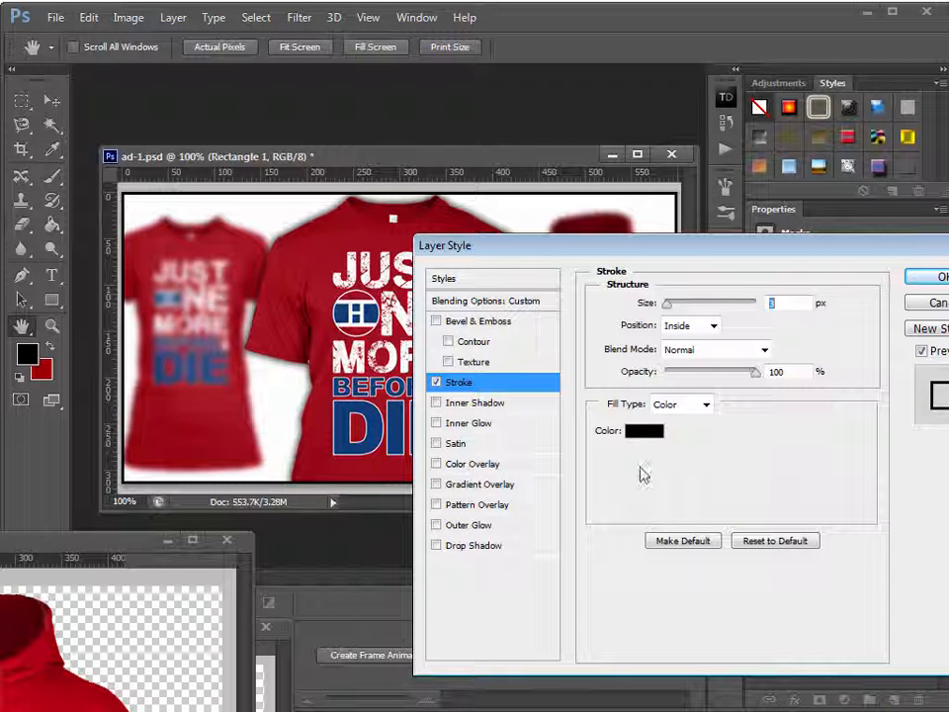
{"action": "left_click", "coordinate": [644, 432]}
{"action": "left_click", "coordinate": [366, 439]}
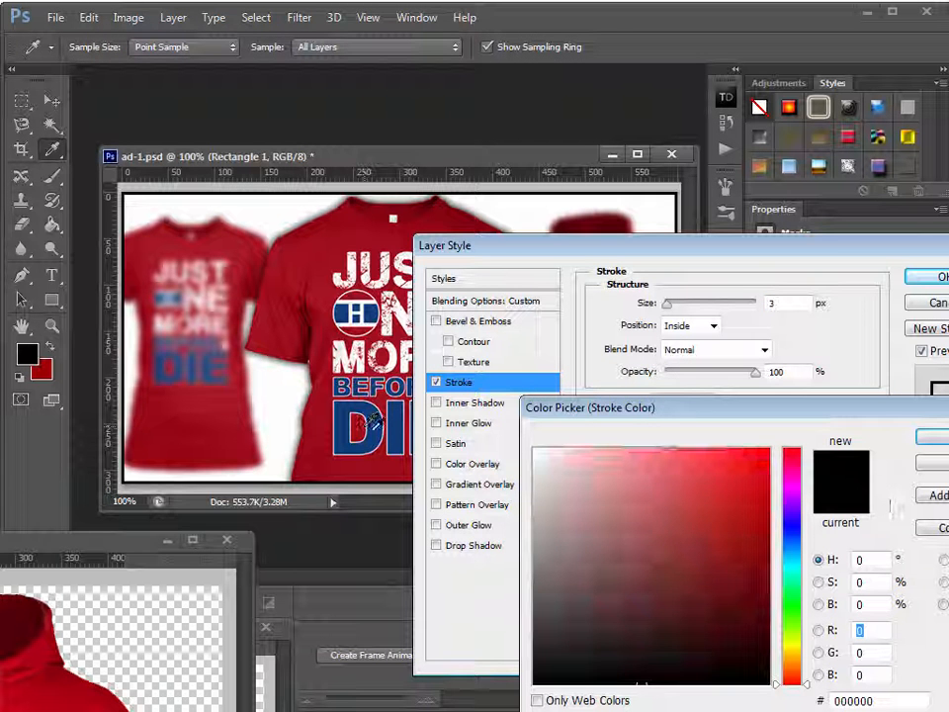
Try a blue from the colour field for the stroke, and apply the layer style with black 000000.
{"action": "left_click", "coordinate": [801, 532]}
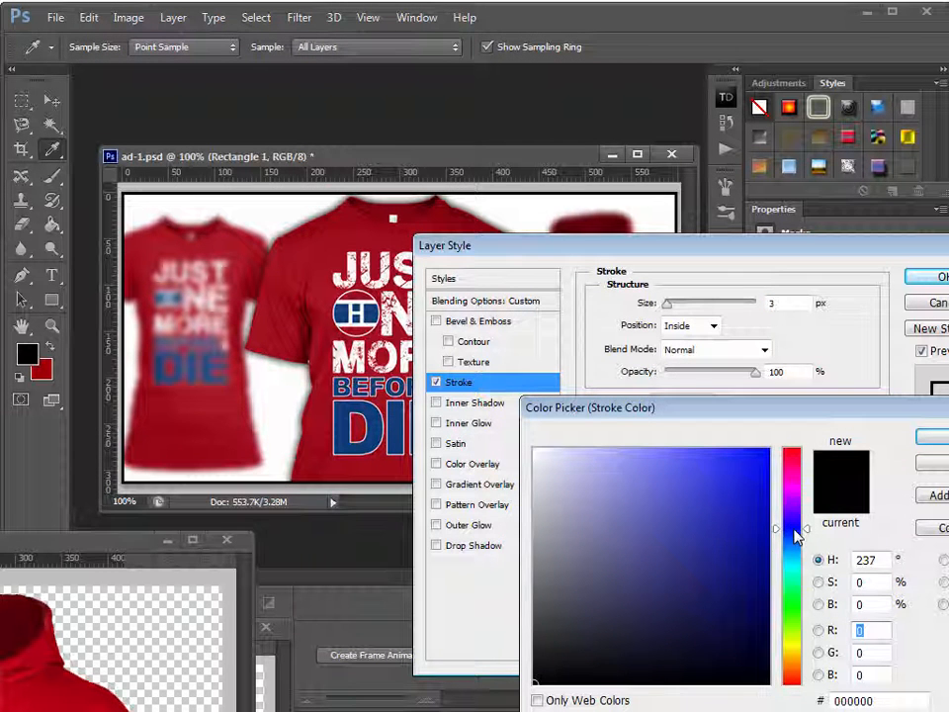
{"action": "left_click", "coordinate": [751, 541]}
{"action": "left_click", "coordinate": [752, 563]}
{"action": "left_click", "coordinate": [306, 319]}
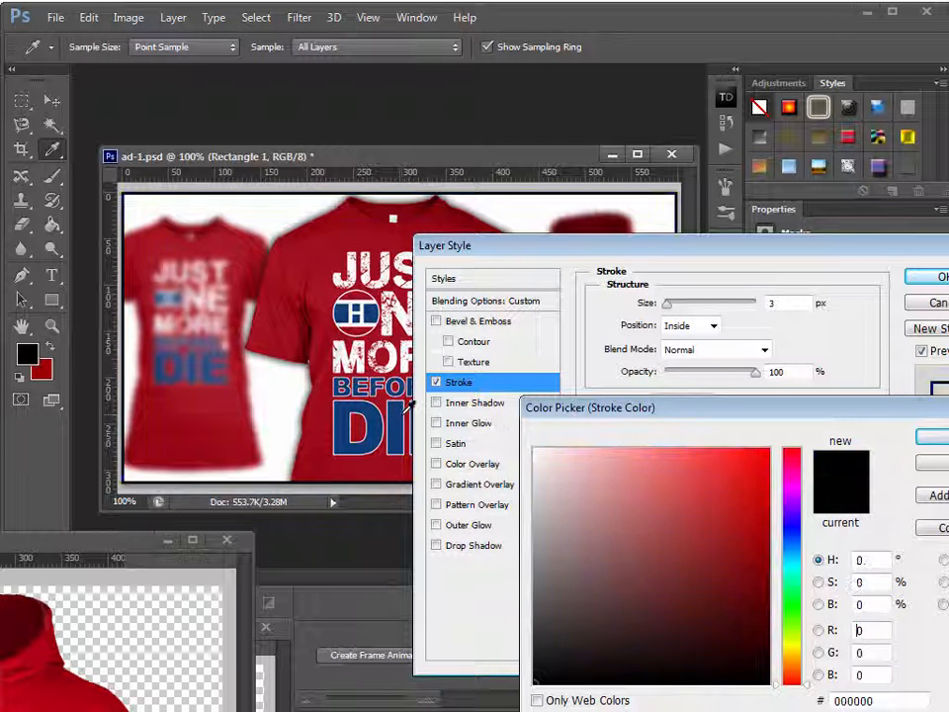
{"action": "left_click", "coordinate": [934, 436]}
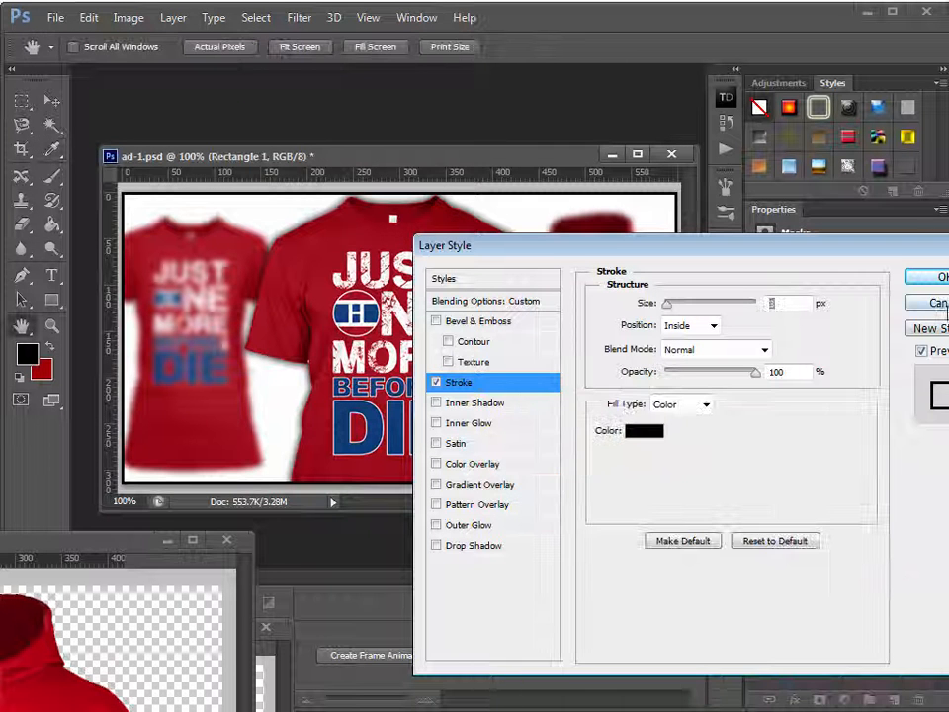
{"action": "left_click", "coordinate": [942, 279]}
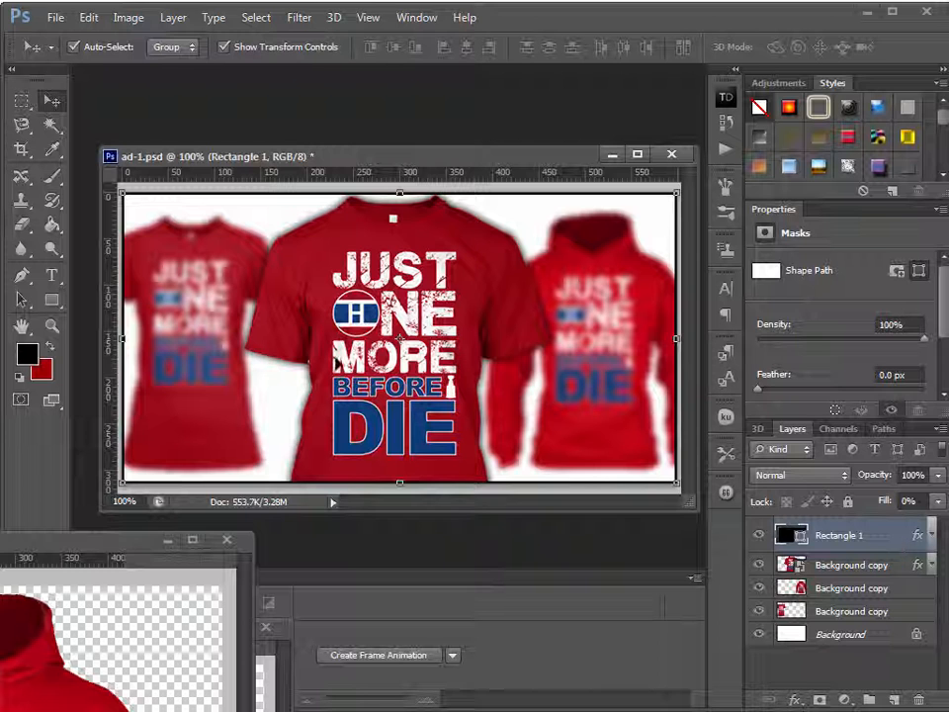
Set the foreground colour to the blue sampled from the DIE lettering on the men's tee.
{"action": "left_click", "coordinate": [27, 353]}
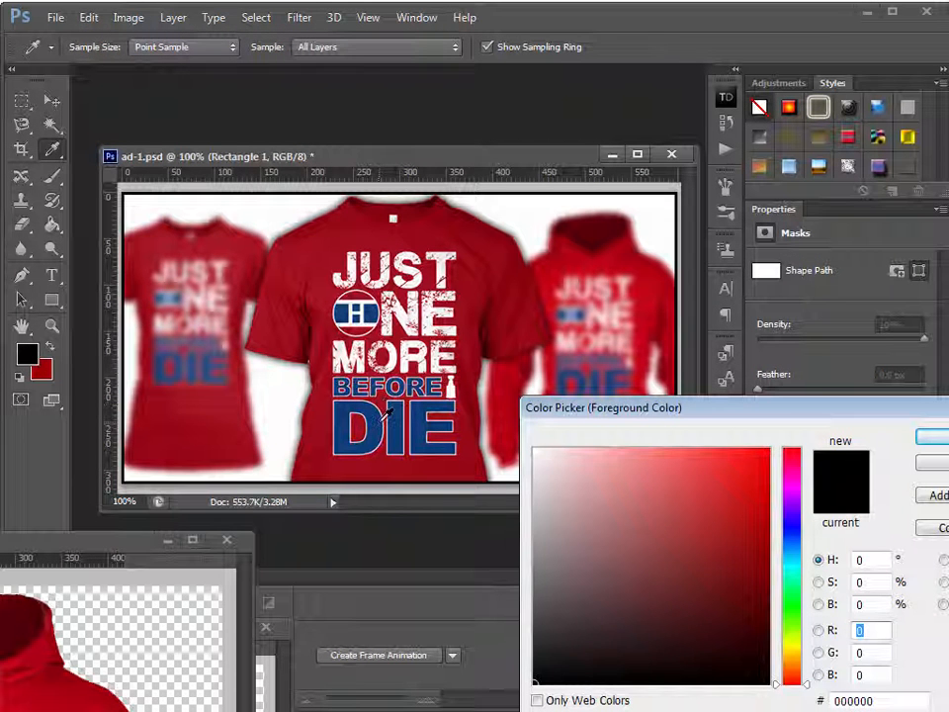
{"action": "left_click", "coordinate": [385, 415]}
{"action": "left_click", "coordinate": [934, 437]}
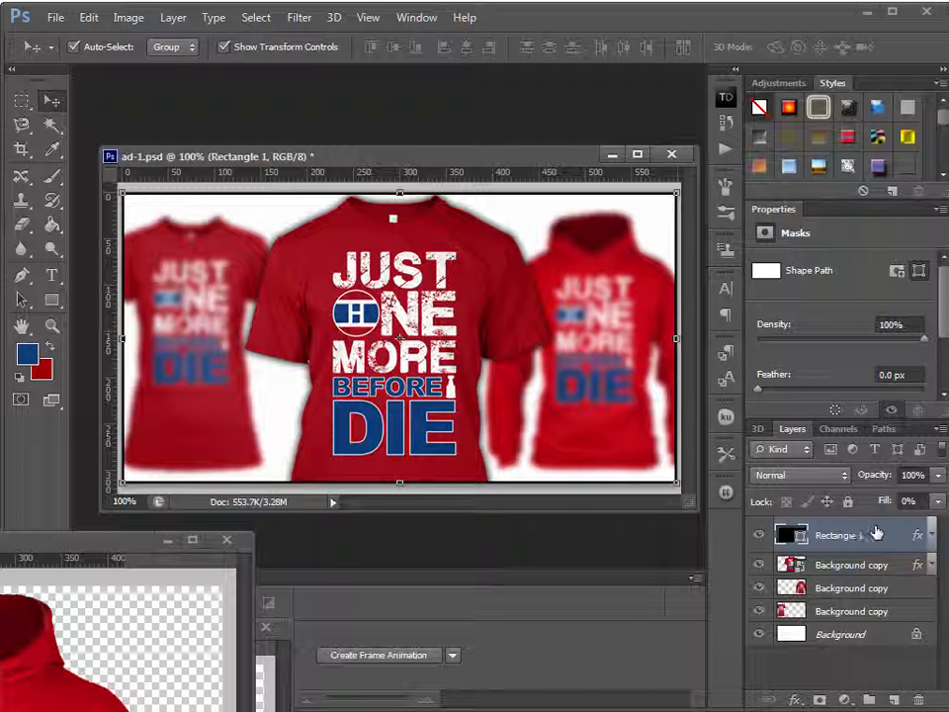
Change the rectangle's stroke colour to the foreground blue 113e79 and its size to 6 px.
{"action": "double_click", "coordinate": [839, 534]}
{"action": "left_click", "coordinate": [458, 382]}
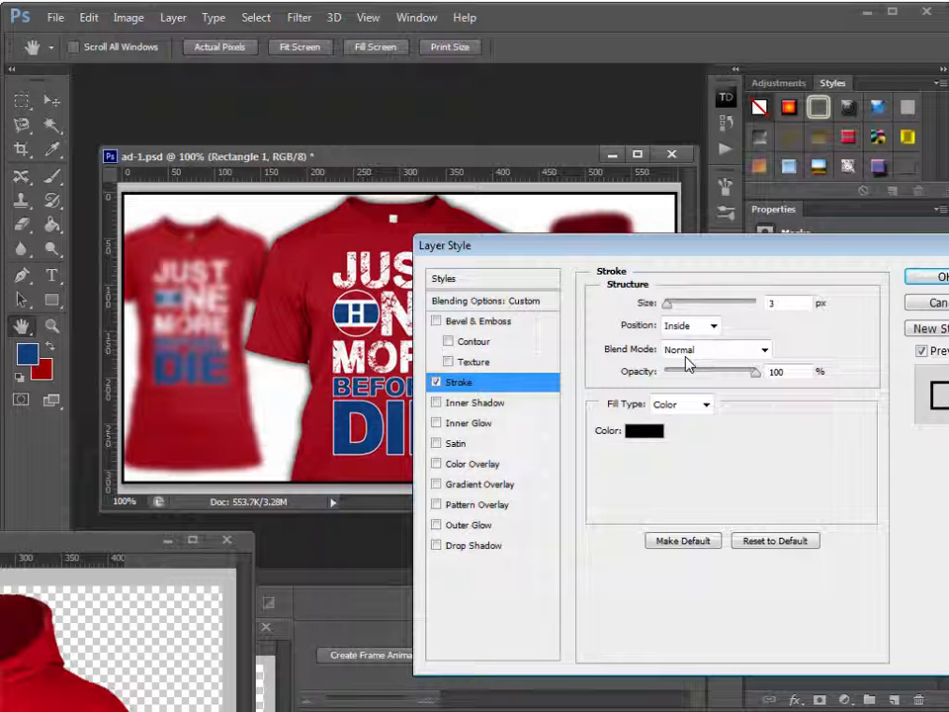
{"action": "left_click", "coordinate": [648, 431]}
{"action": "left_click", "coordinate": [737, 572]}
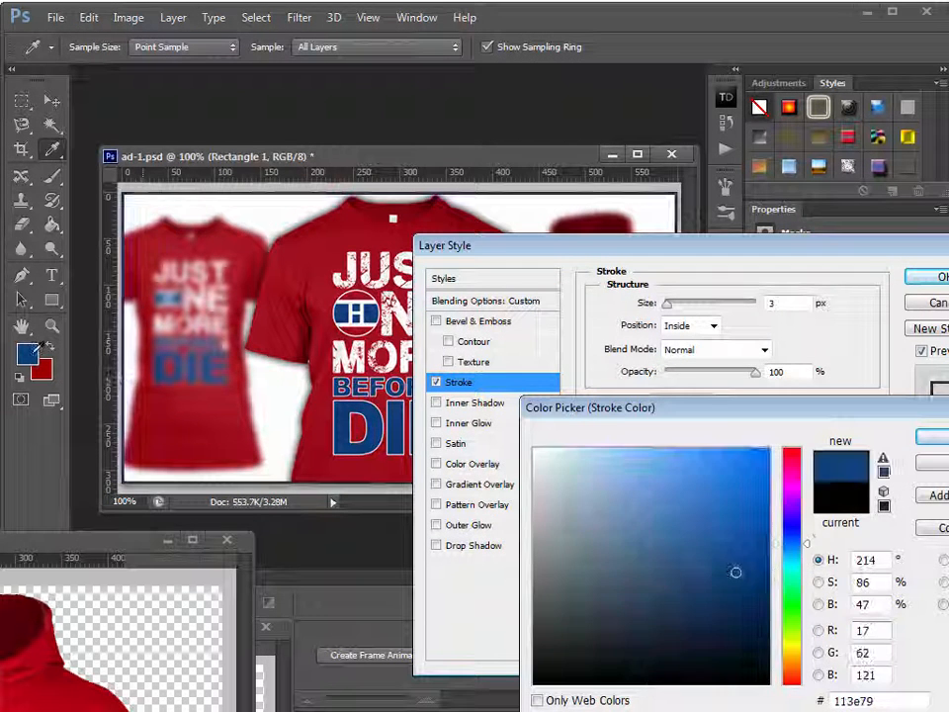
{"action": "left_click", "coordinate": [935, 436]}
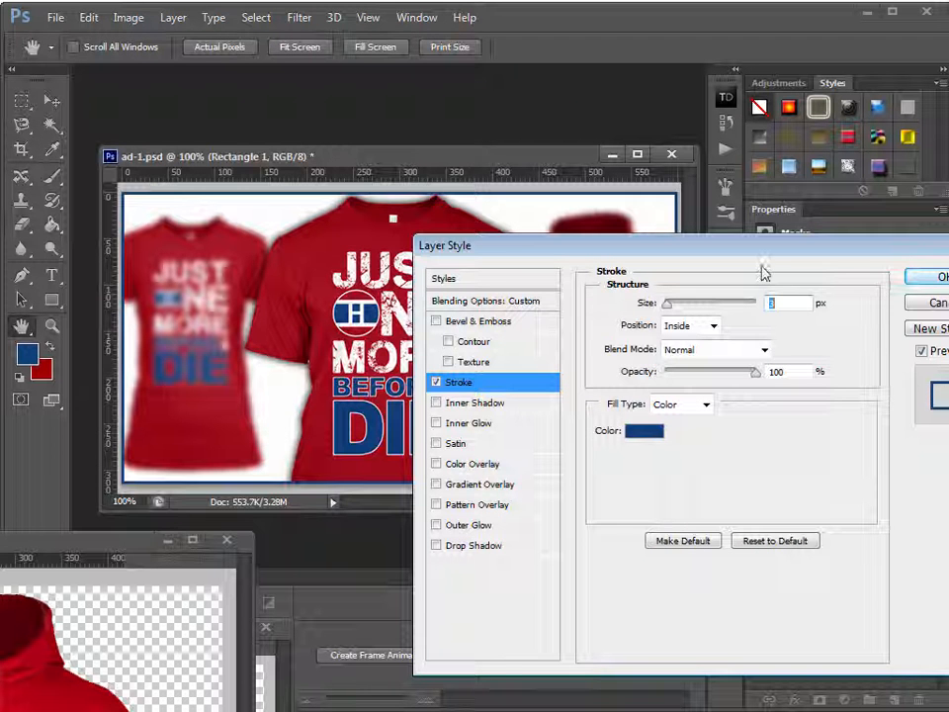
{"action": "left_click_drag", "start_coordinate": [665, 307], "coordinate": [673, 311]}
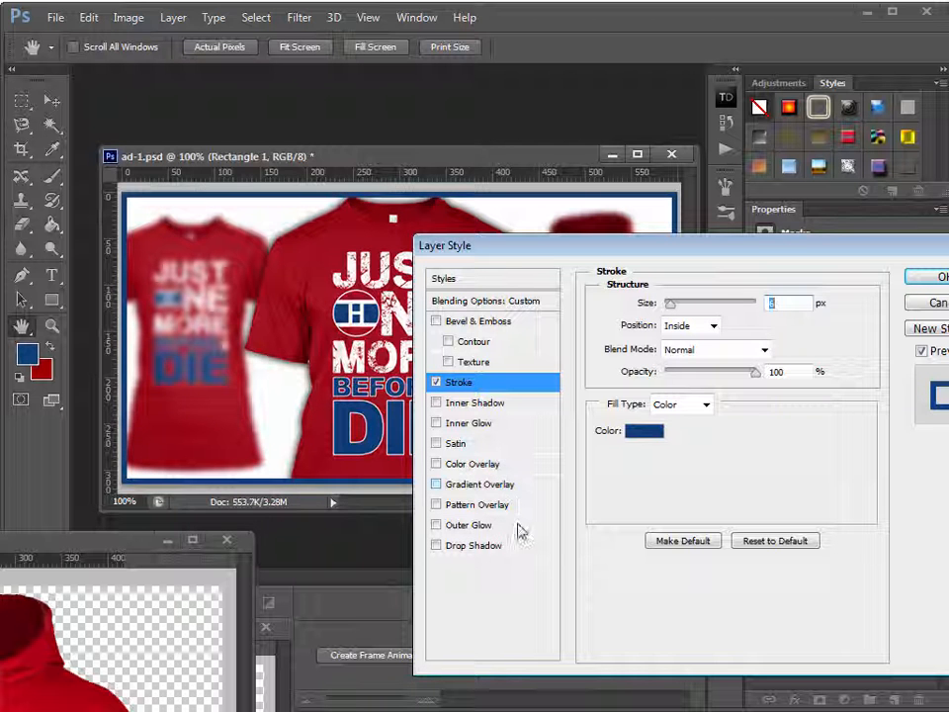
Add an inner shadow to the rectangle with distance 0 px, choke about 37% and size 27 px, and apply the style.
{"action": "left_click", "coordinate": [499, 403]}
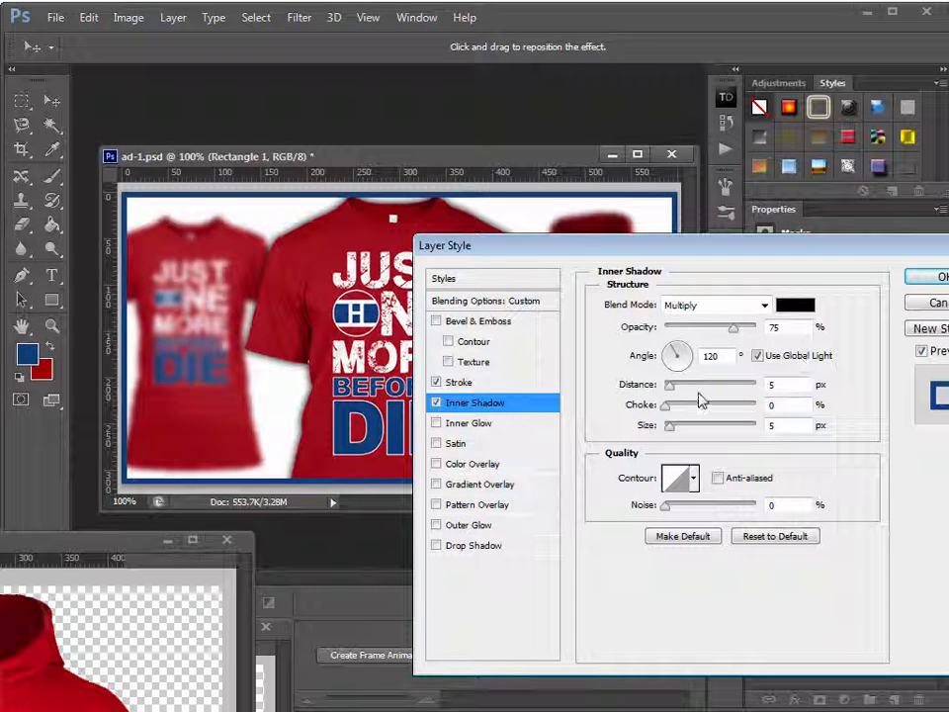
{"action": "left_click_drag", "start_coordinate": [675, 391], "coordinate": [698, 406]}
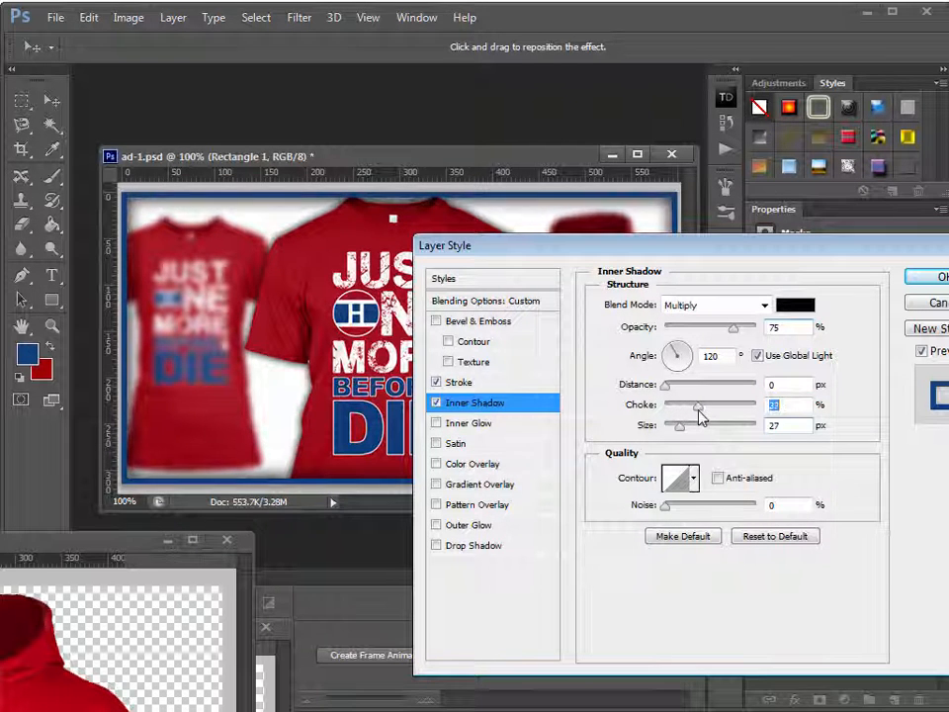
{"action": "key", "text": "Return"}
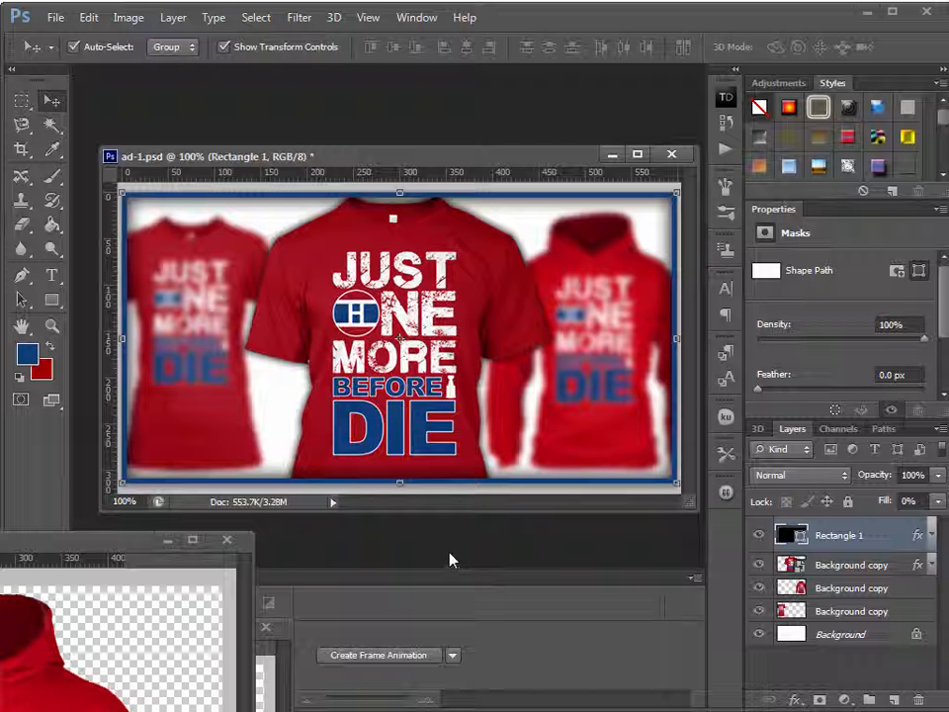
Save ad-1.psd and save the design under the new name ad-2.psd in the ads folder.
{"action": "key", "text": "ctrl+s"}
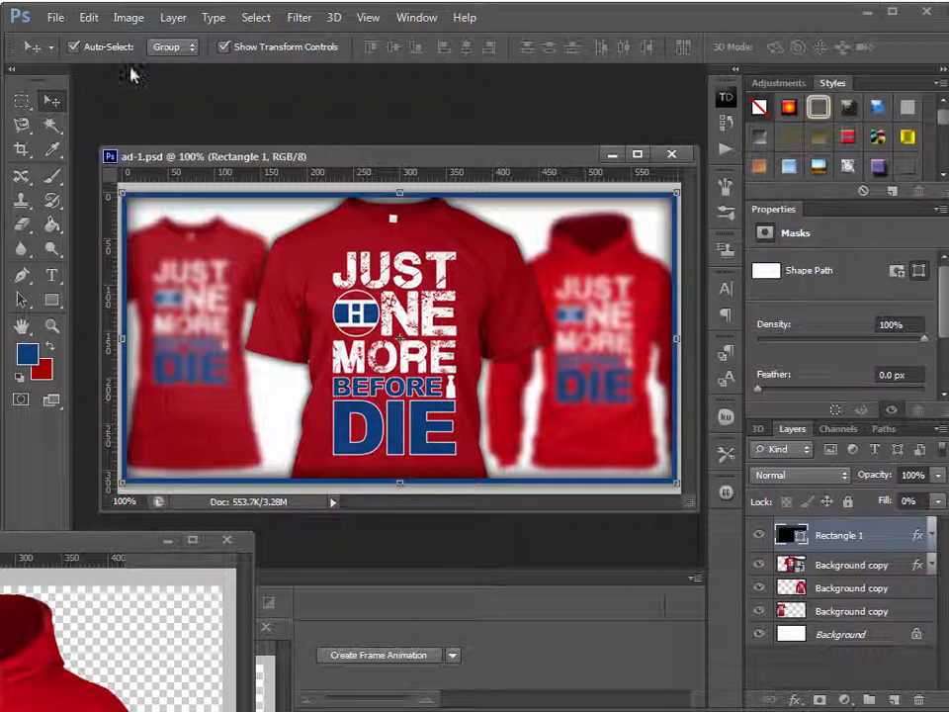
{"action": "left_click", "coordinate": [55, 17]}
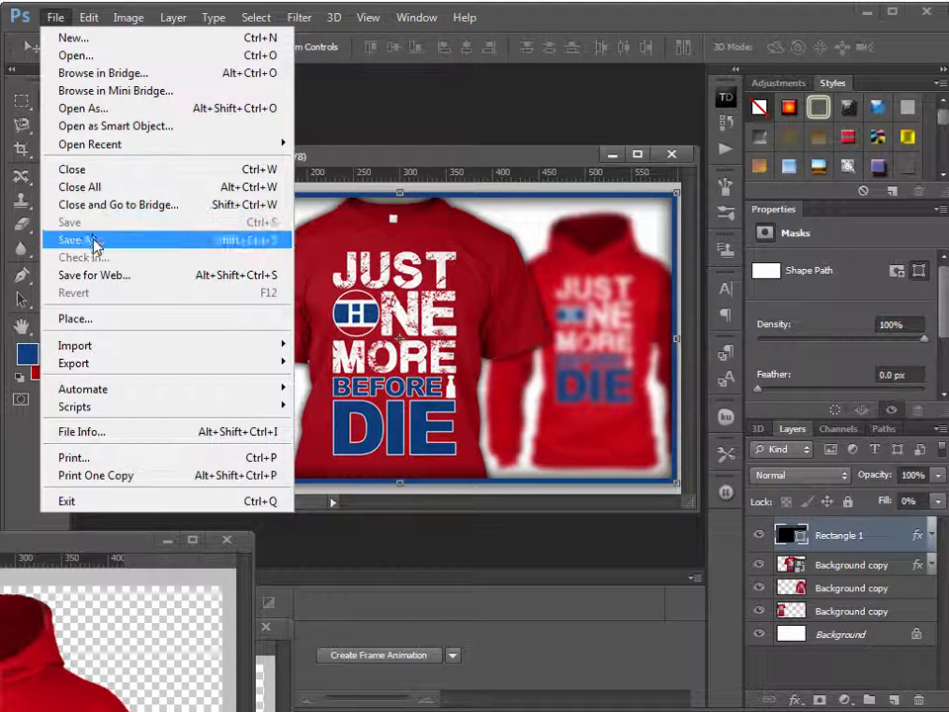
{"action": "left_click", "coordinate": [95, 242]}
{"action": "left_click", "coordinate": [337, 393]}
{"action": "key", "text": "BackSpace"}
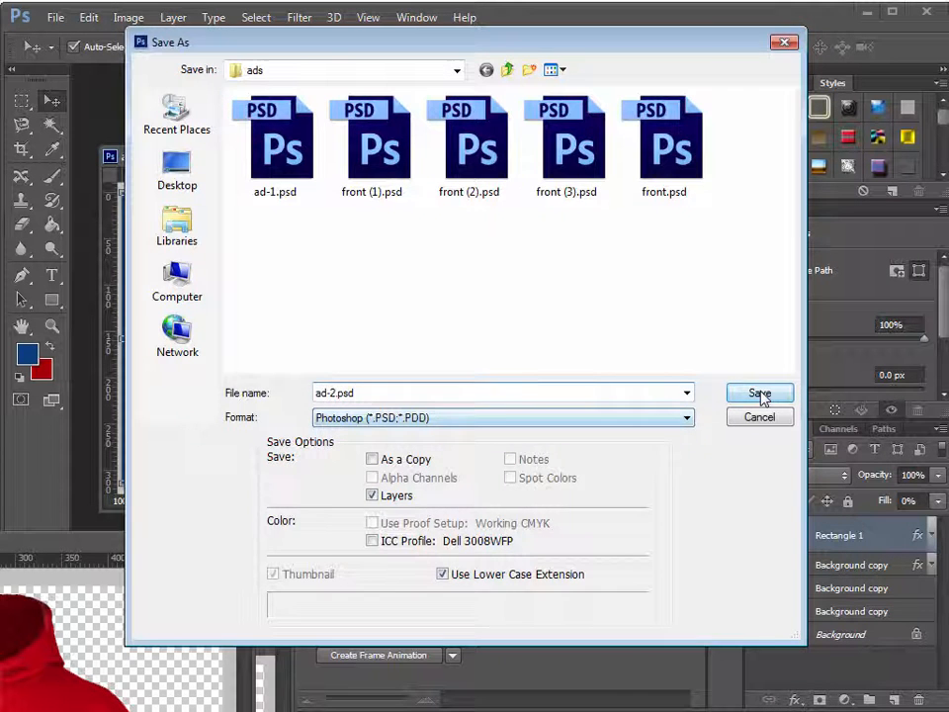
{"action": "left_click", "coordinate": [732, 396]}
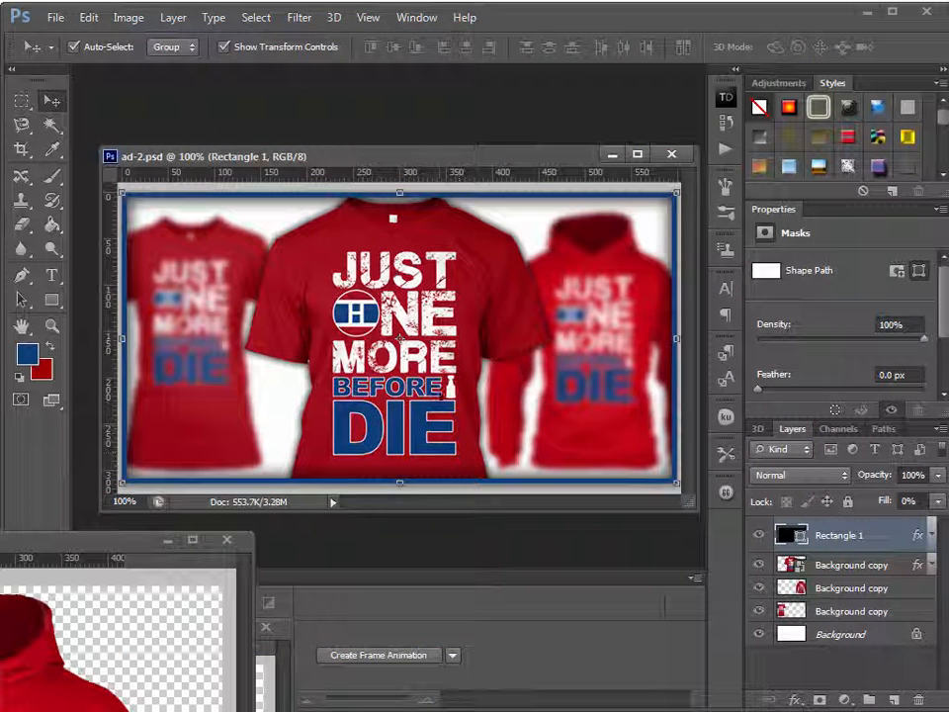
Hide the border rectangle and move the men's tee to the left side and the women's tee to the right side of the ad.
{"action": "left_click", "coordinate": [758, 535]}
{"action": "left_click_drag", "start_coordinate": [425, 435], "coordinate": [389, 450]}
{"action": "left_click_drag", "start_coordinate": [149, 453], "coordinate": [454, 463]}
{"action": "left_click_drag", "start_coordinate": [342, 433], "coordinate": [203, 416]}
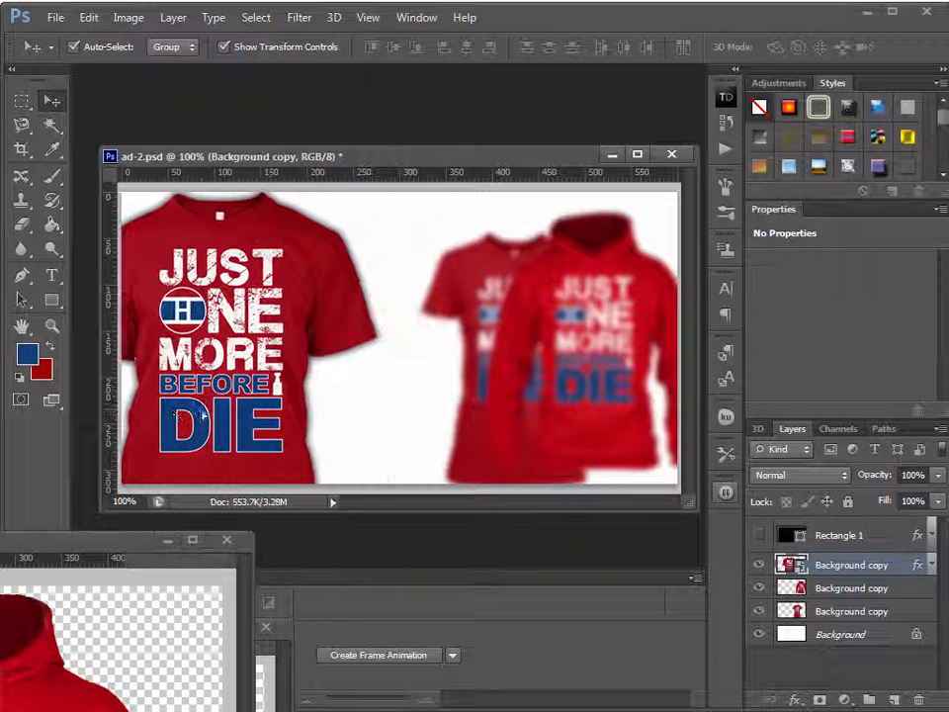
Delete the hoodie and women's tee layers and shift the men's tee slightly to the right.
{"action": "left_click", "coordinate": [660, 365]}
{"action": "key", "text": "Delete"}
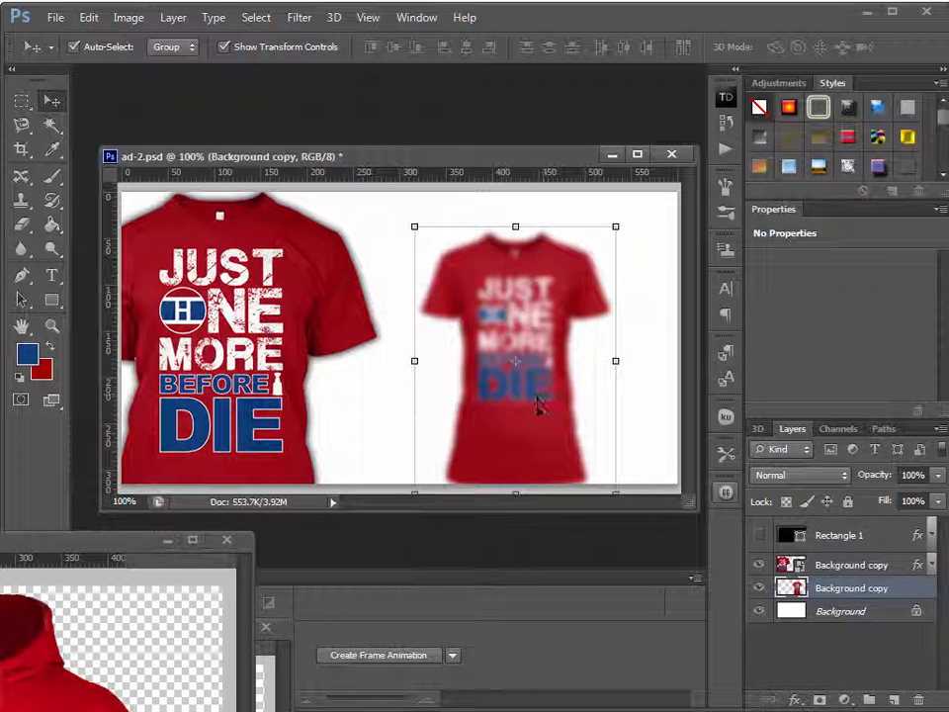
{"action": "key", "text": "Delete"}
{"action": "left_click_drag", "start_coordinate": [249, 443], "coordinate": [264, 443]}
{"action": "left_click", "coordinate": [545, 328]}
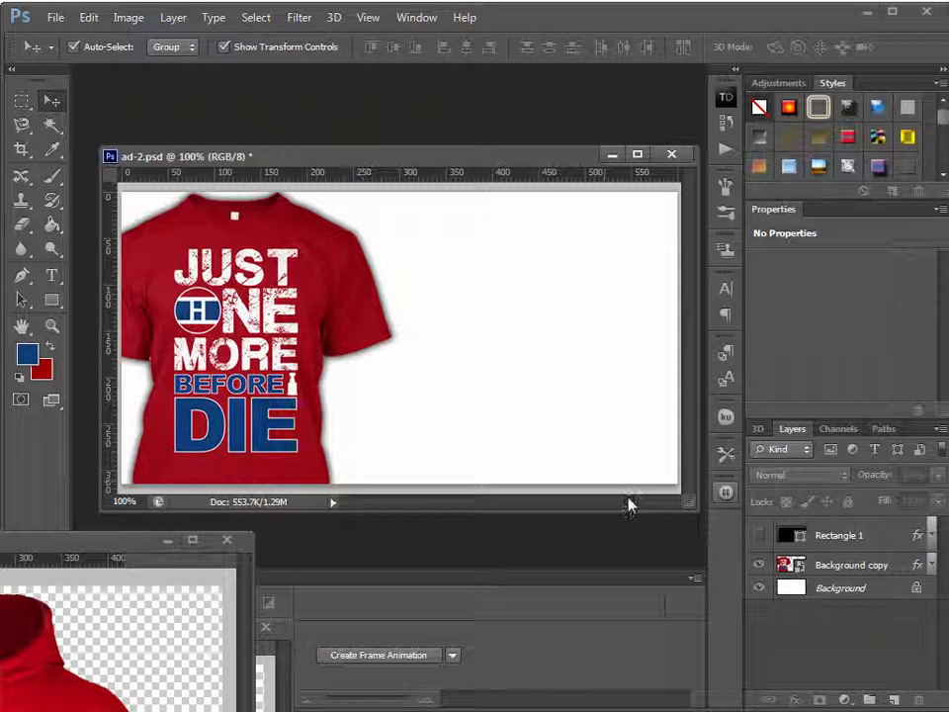
Show the hidden border rectangle and move its layer beneath the men's tee layer.
{"action": "left_click_drag", "start_coordinate": [689, 507], "coordinate": [699, 519]}
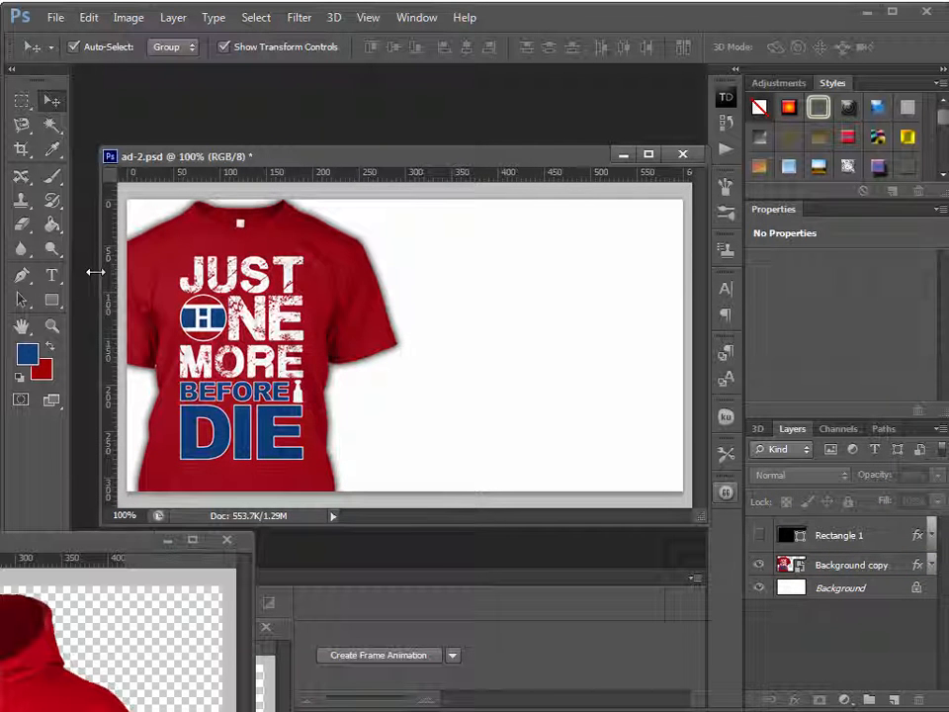
{"action": "left_click", "coordinate": [54, 299]}
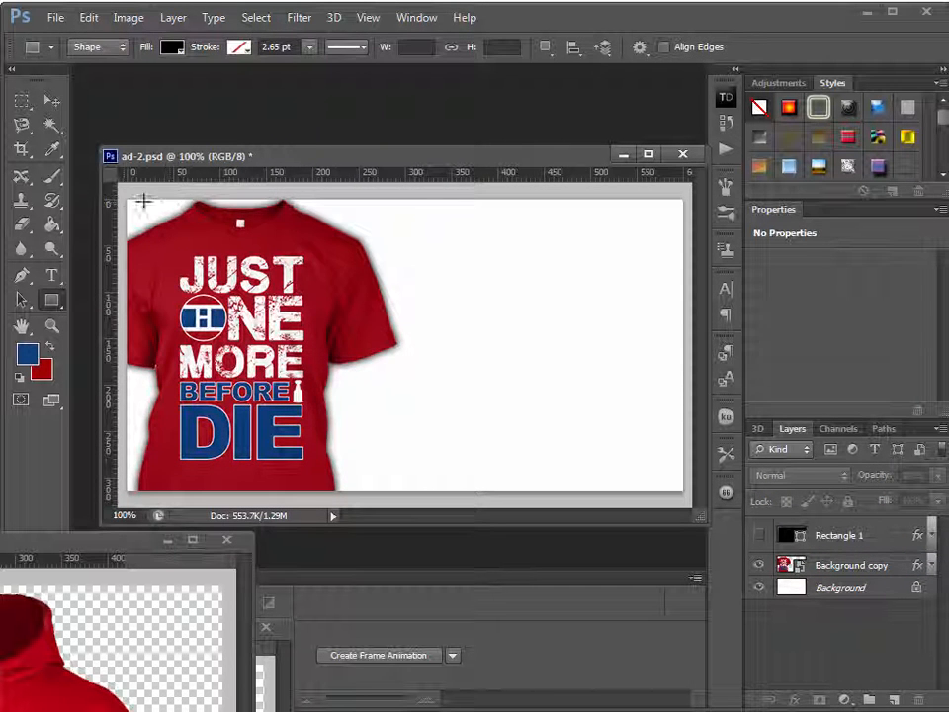
{"action": "left_click", "coordinate": [50, 100]}
{"action": "left_click", "coordinate": [778, 536]}
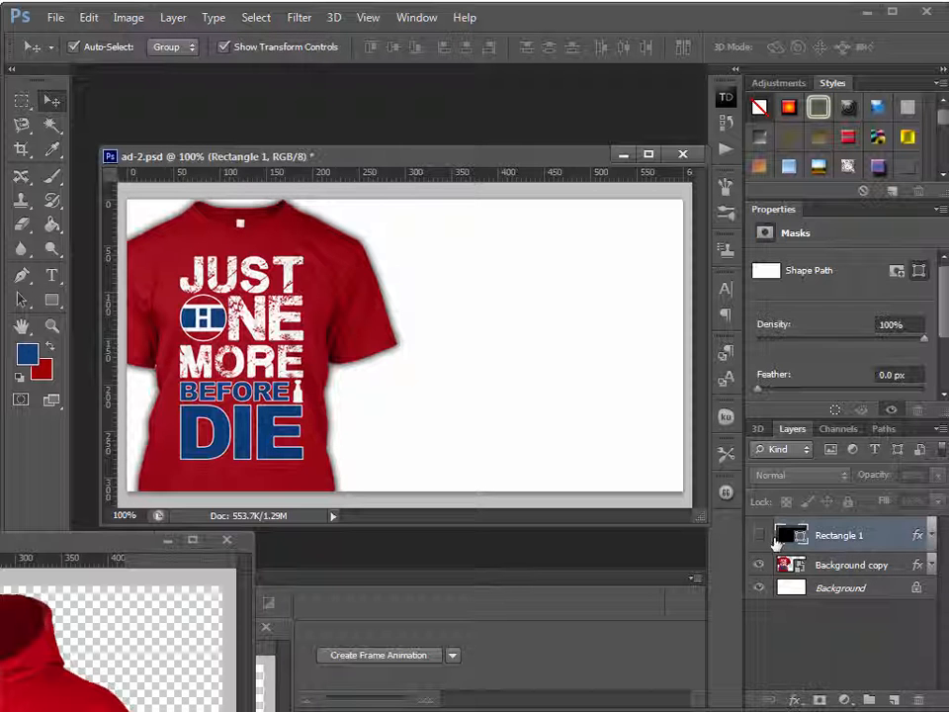
{"action": "left_click", "coordinate": [758, 535]}
{"action": "left_click_drag", "start_coordinate": [868, 541], "coordinate": [883, 561]}
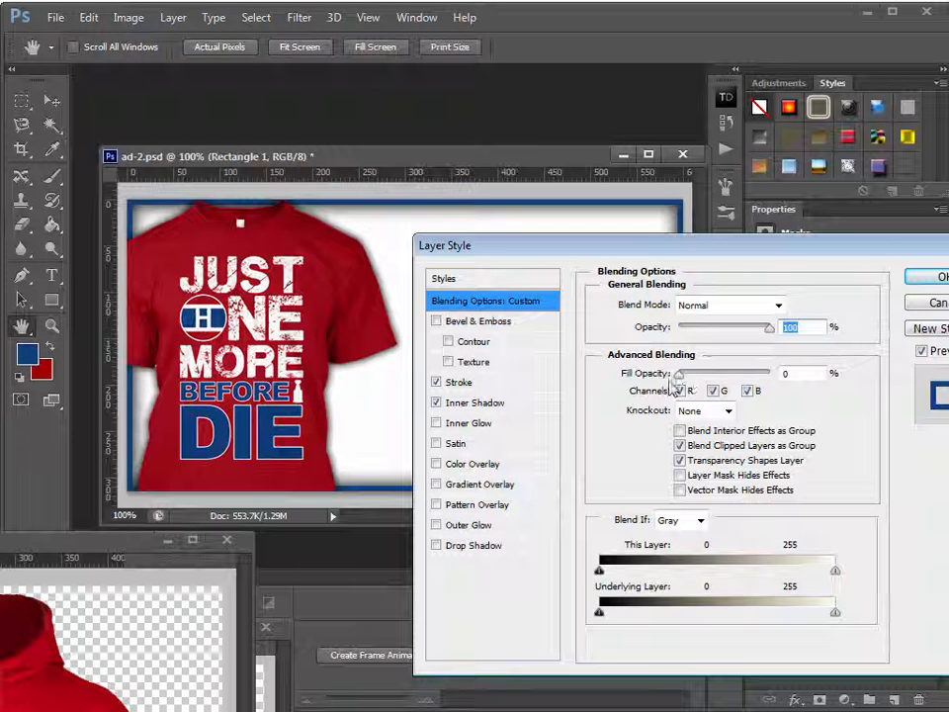
Set the rectangle's fill opacity to 100% and turn off its inner shadow.
{"action": "left_click_drag", "start_coordinate": [678, 376], "coordinate": [817, 377]}
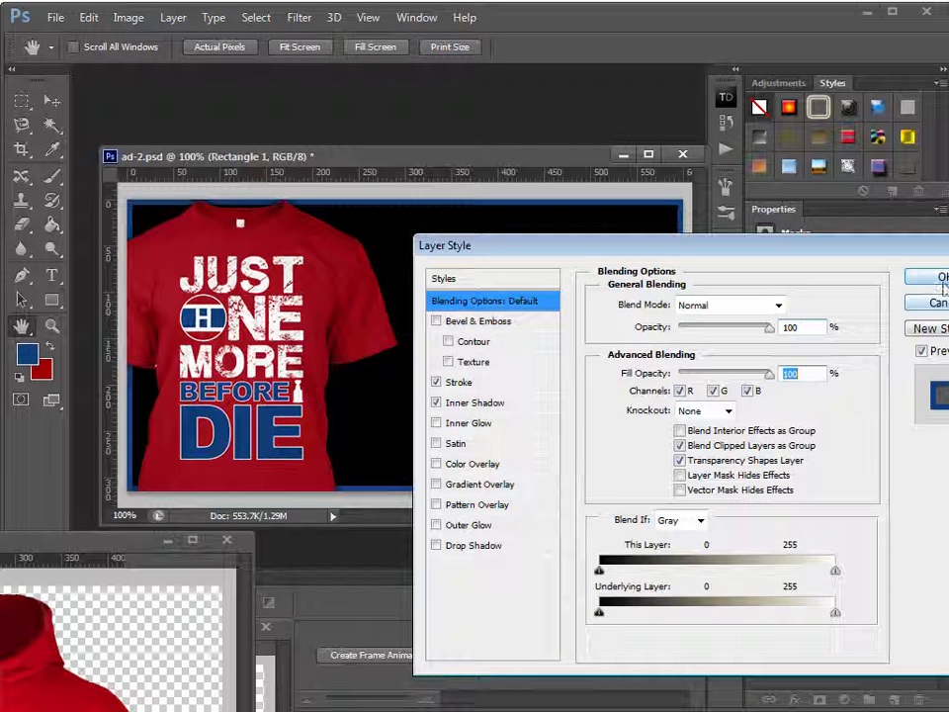
{"action": "left_click", "coordinate": [437, 403]}
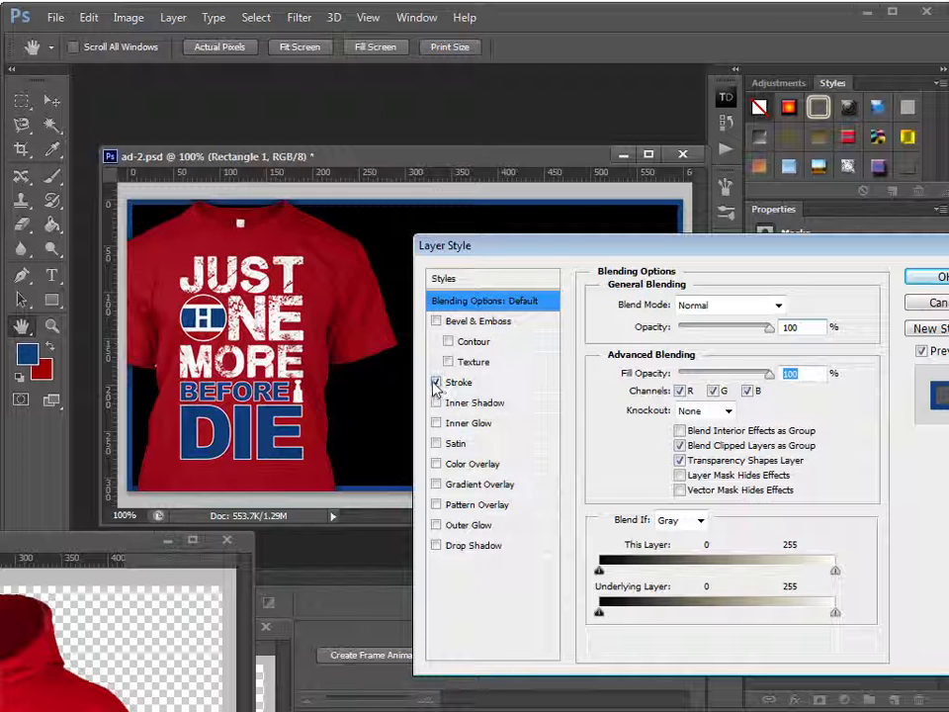
Change the rectangle's stroke color to the red #9d0c1b sampled from the tee.
{"action": "left_click", "coordinate": [518, 384]}
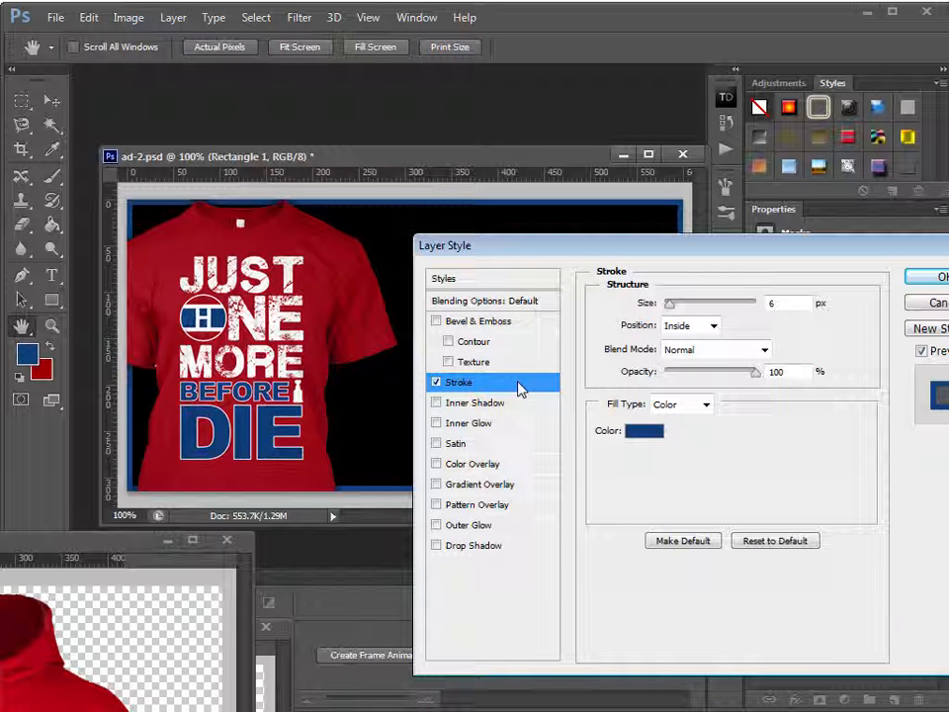
{"action": "left_click", "coordinate": [645, 432]}
{"action": "left_click", "coordinate": [262, 445]}
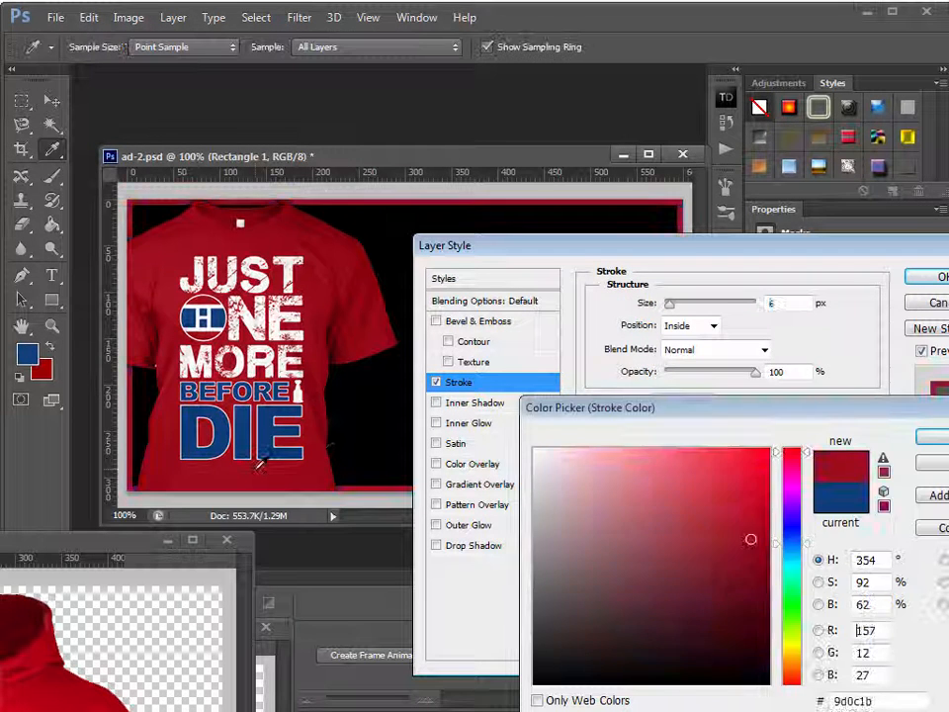
{"action": "key", "text": "Return"}
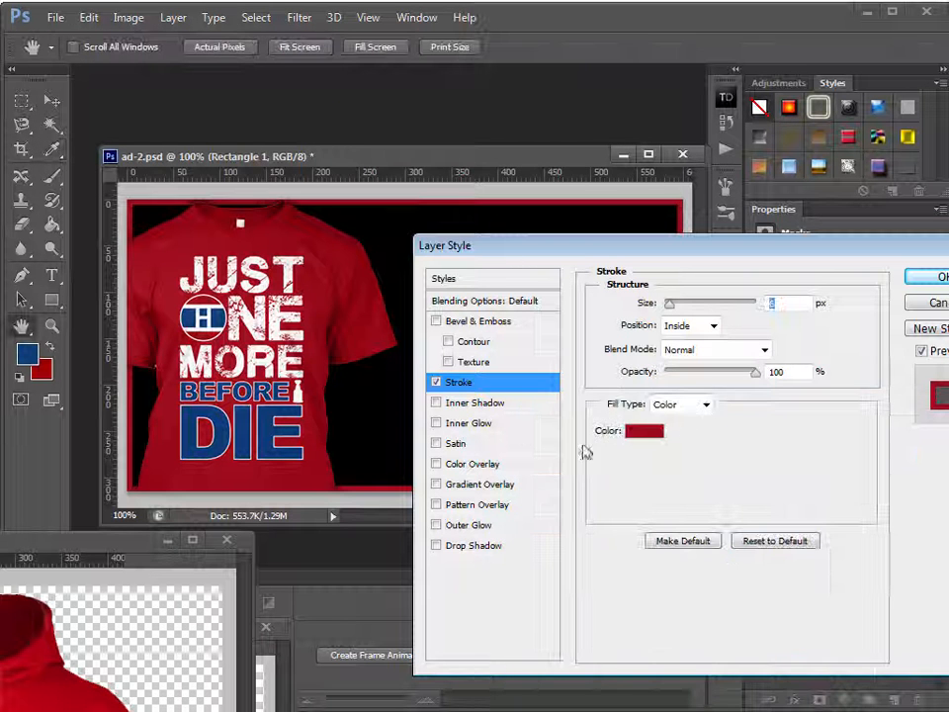
Give the rectangle a color overlay in the blue sampled from the tee's DIE lettering, apply the style and save ad-2.psd.
{"action": "left_click", "coordinate": [515, 465]}
{"action": "left_click", "coordinate": [795, 305]}
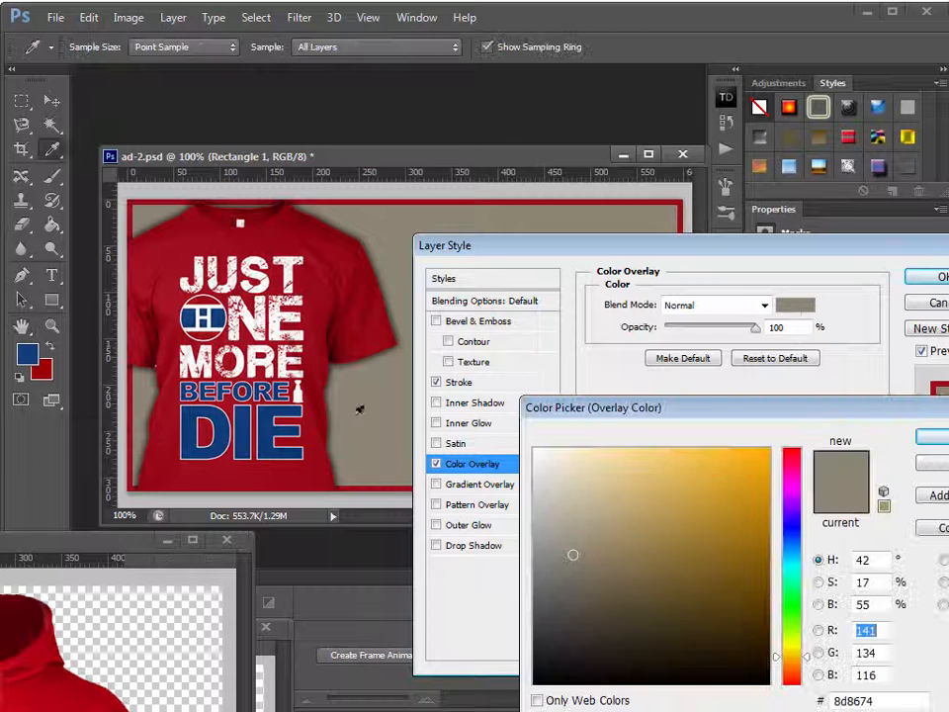
{"action": "left_click", "coordinate": [267, 426]}
{"action": "key", "text": "Return"}
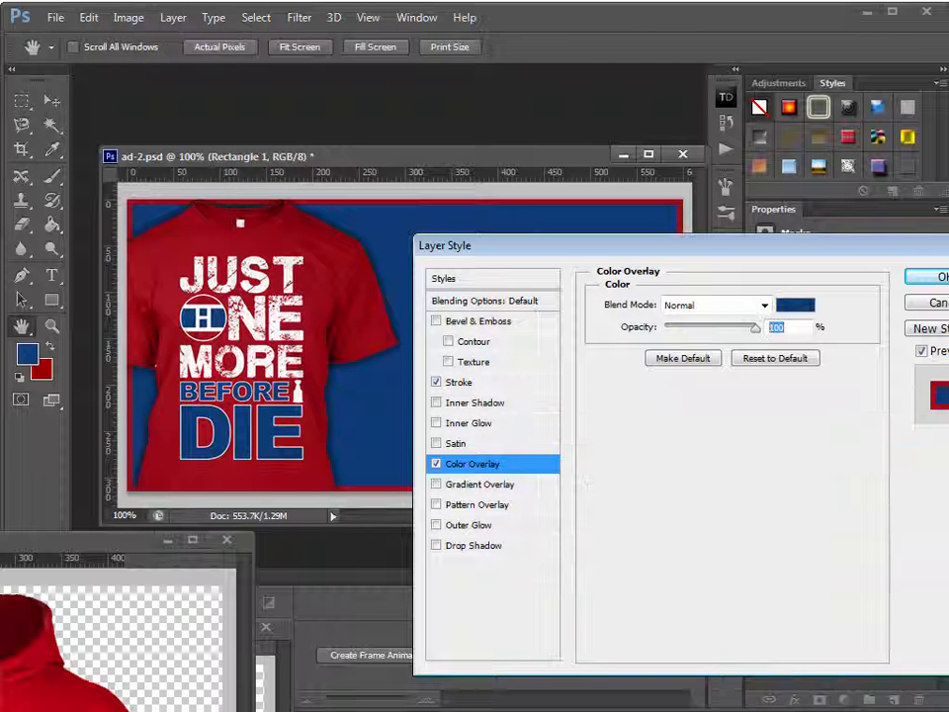
{"action": "key", "text": "Return"}
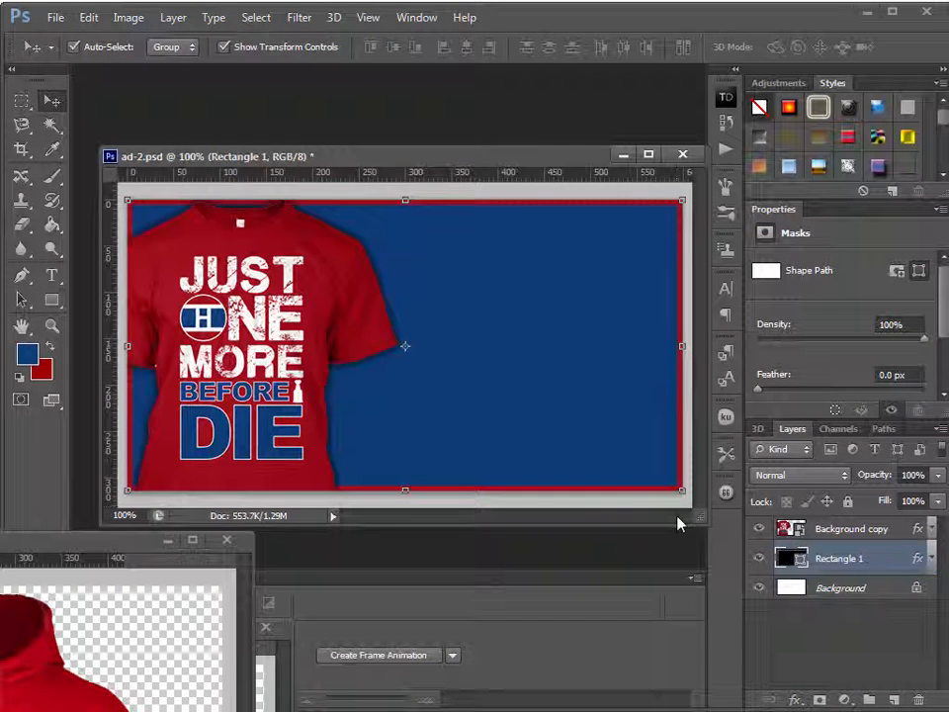
{"action": "left_click", "coordinate": [599, 427]}
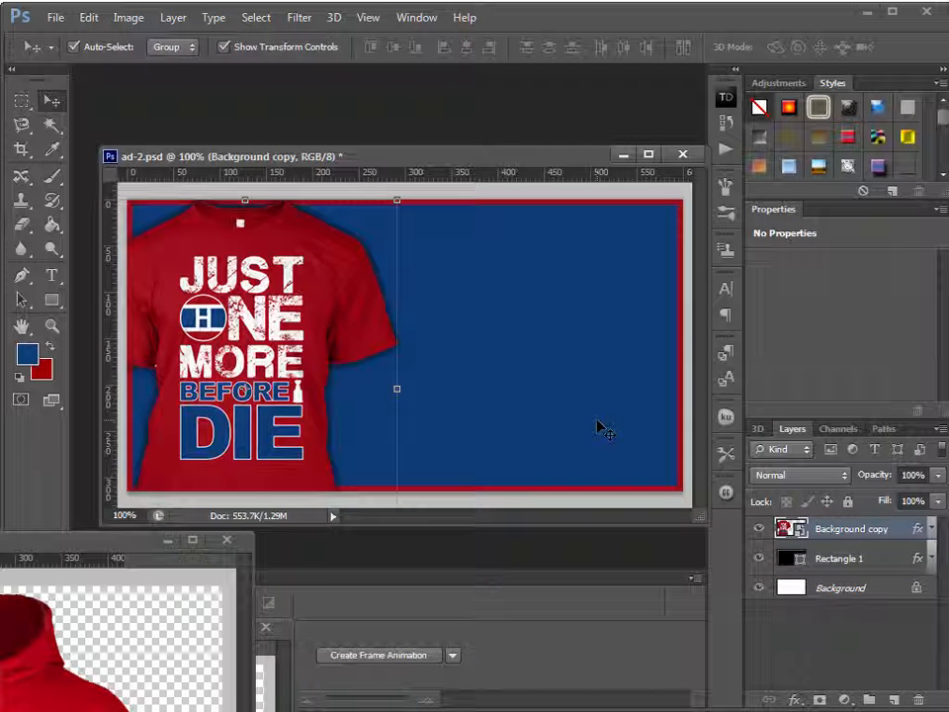
{"action": "key", "text": "ctrl+s"}
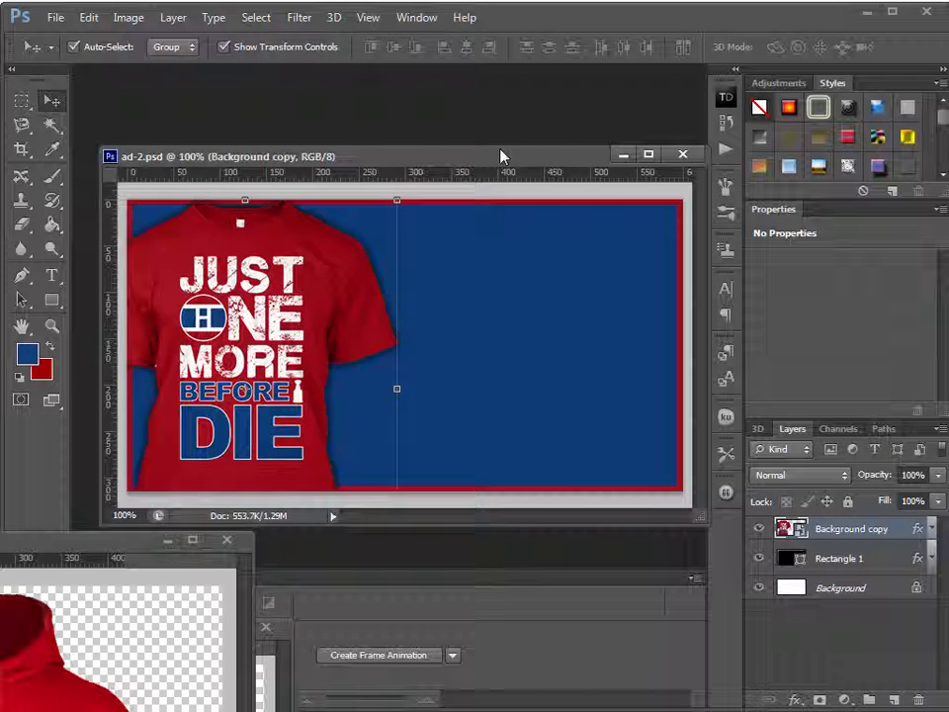
Open design-1.png from the Montreal folder.
{"action": "left_click_drag", "start_coordinate": [500, 160], "coordinate": [484, 120]}
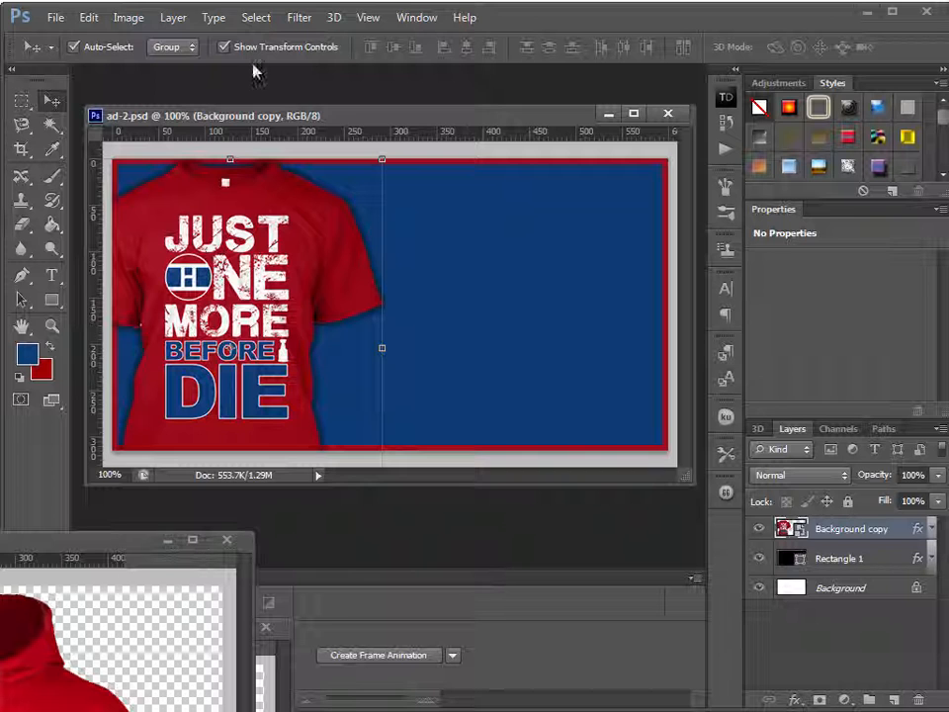
{"action": "left_click", "coordinate": [55, 16]}
{"action": "left_click", "coordinate": [69, 57]}
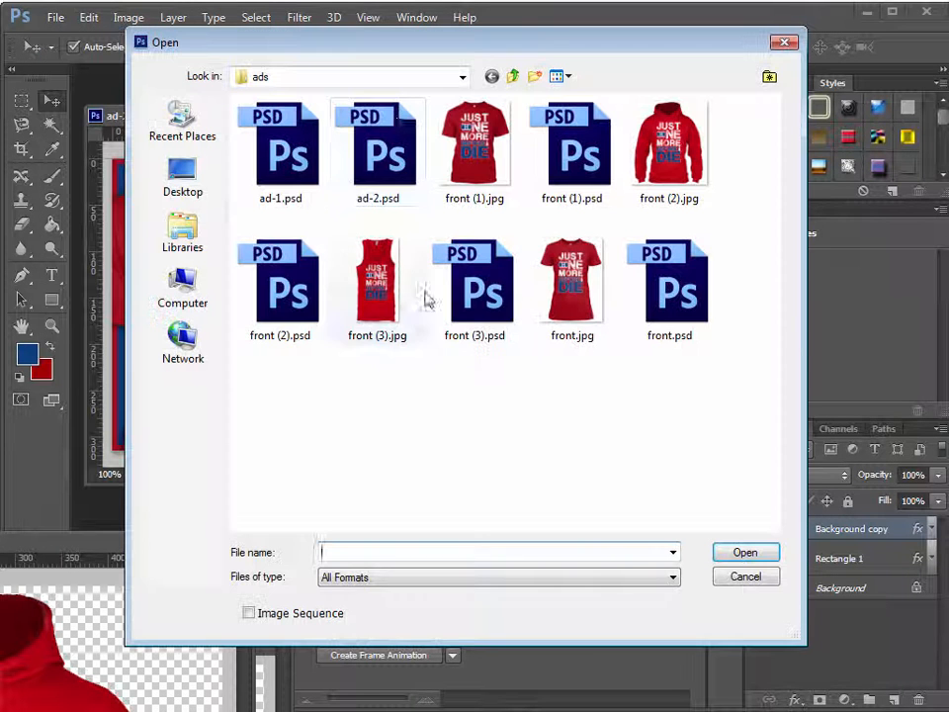
{"action": "left_click", "coordinate": [514, 78]}
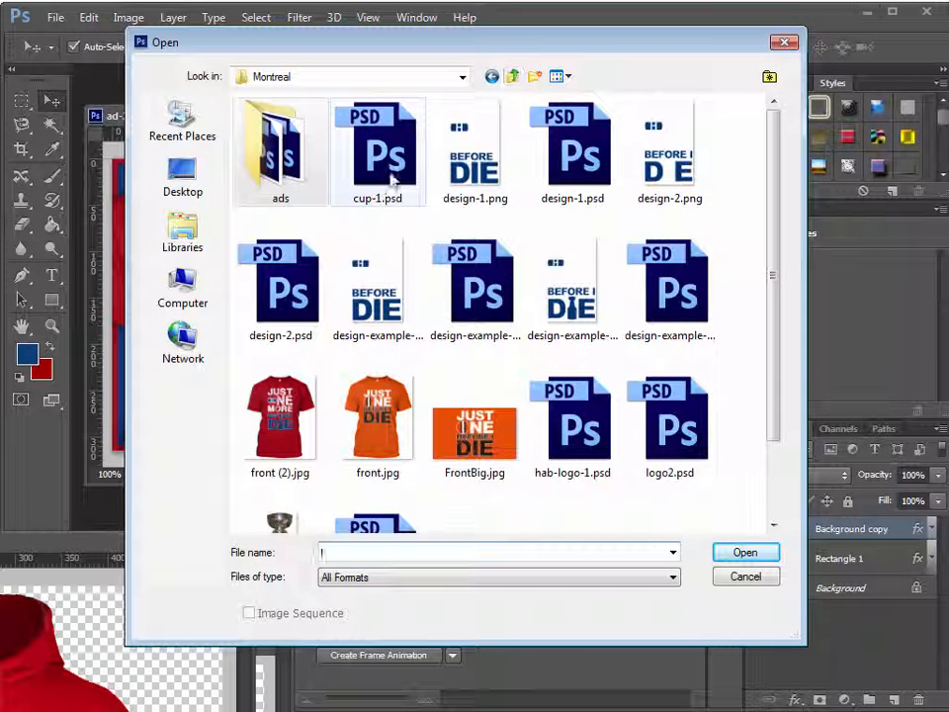
{"action": "double_click", "coordinate": [475, 158]}
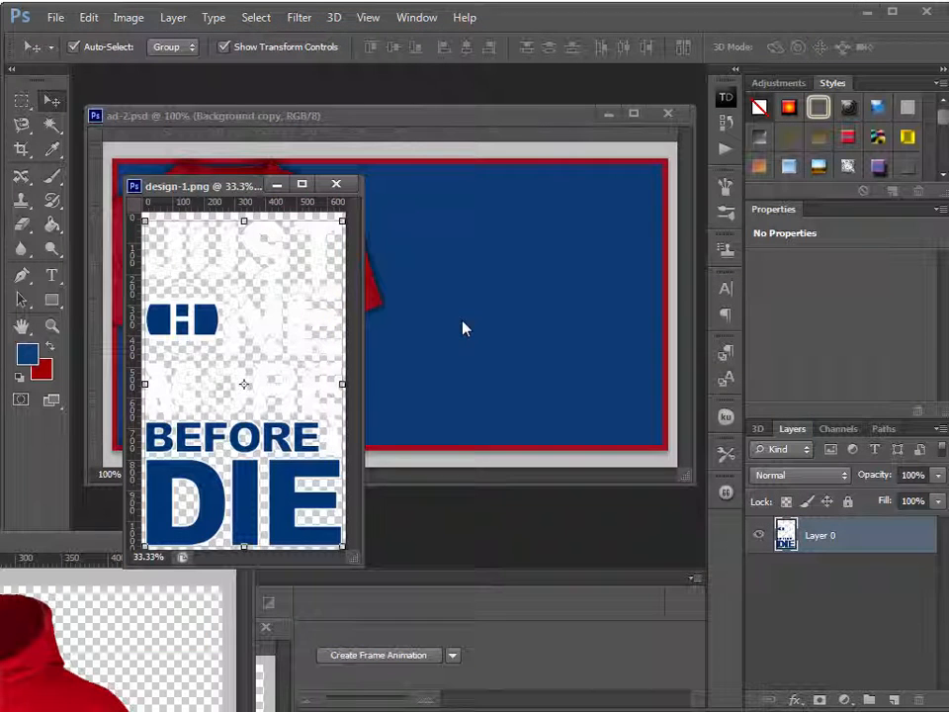
Bring the design-1.png artwork into ad-2.psd as a new layer and convert it to a smart object.
{"action": "left_click_drag", "start_coordinate": [273, 501], "coordinate": [597, 324]}
{"action": "left_click_drag", "start_coordinate": [614, 256], "coordinate": [545, 412]}
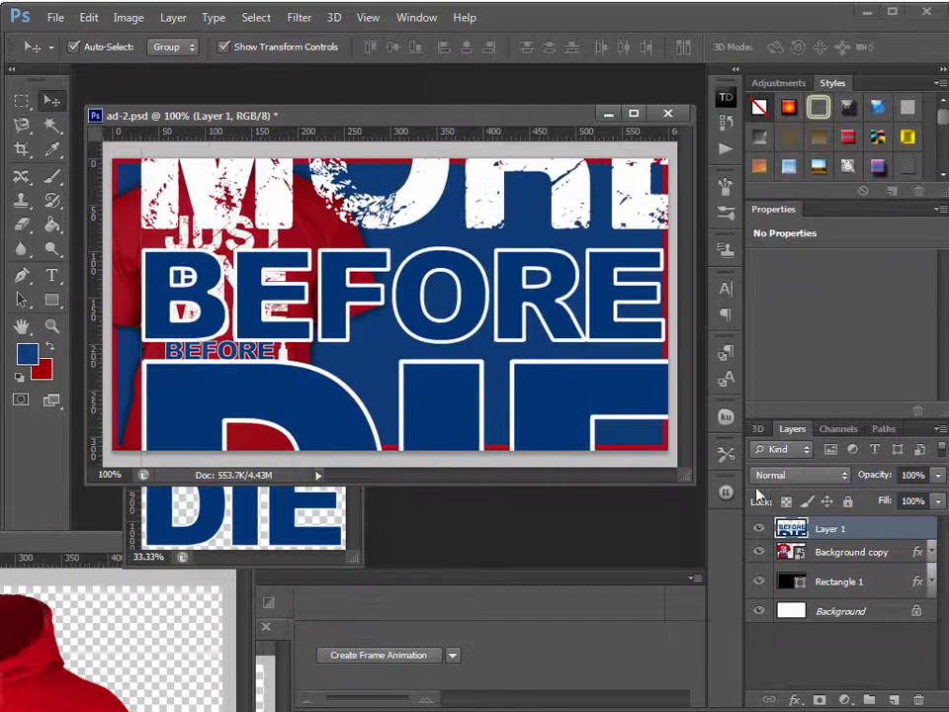
{"action": "right_click", "coordinate": [876, 539]}
{"action": "key", "text": "Escape"}
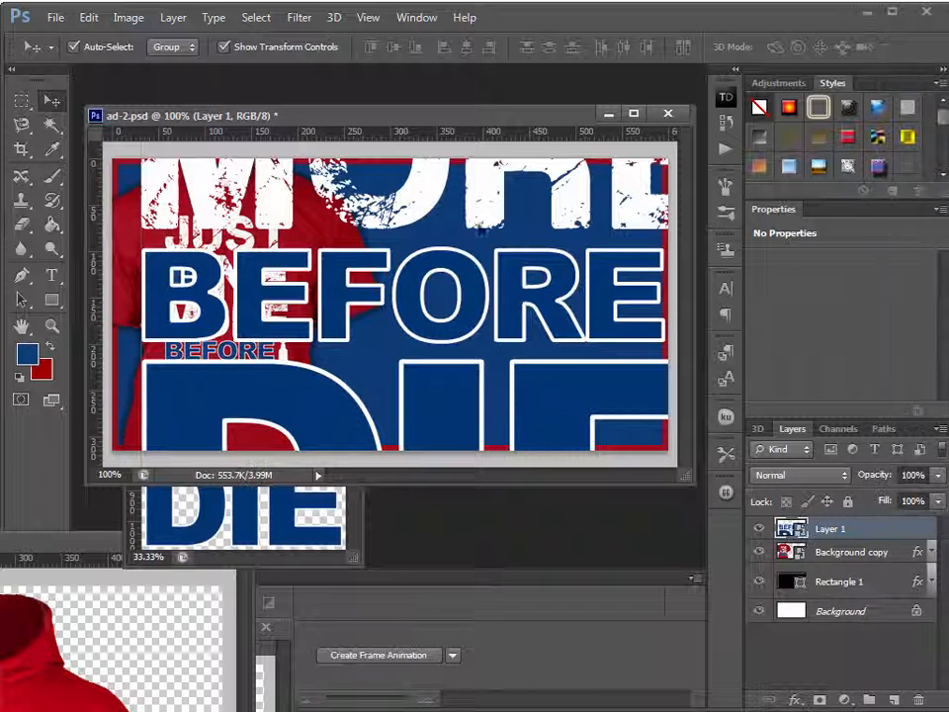
Scale the imported artwork down to about 71% and move it back over the ad.
{"action": "mouse_move", "coordinate": [409, 203]}
{"action": "left_mouse_down"}
{"action": "mouse_move", "coordinate": [418, 412]}
{"action": "mouse_move", "coordinate": [399, 378]}
{"action": "mouse_move", "coordinate": [403, 399]}
{"action": "left_mouse_up"}
{"action": "mouse_move", "coordinate": [321, 203]}
{"action": "left_mouse_down"}
{"action": "mouse_move", "coordinate": [343, 379]}
{"action": "mouse_move", "coordinate": [346, 309]}
{"action": "left_mouse_up"}
{"action": "left_click", "coordinate": [181, 182]}
{"action": "left_click_drag", "start_coordinate": [181, 182], "coordinate": [354, 466]}
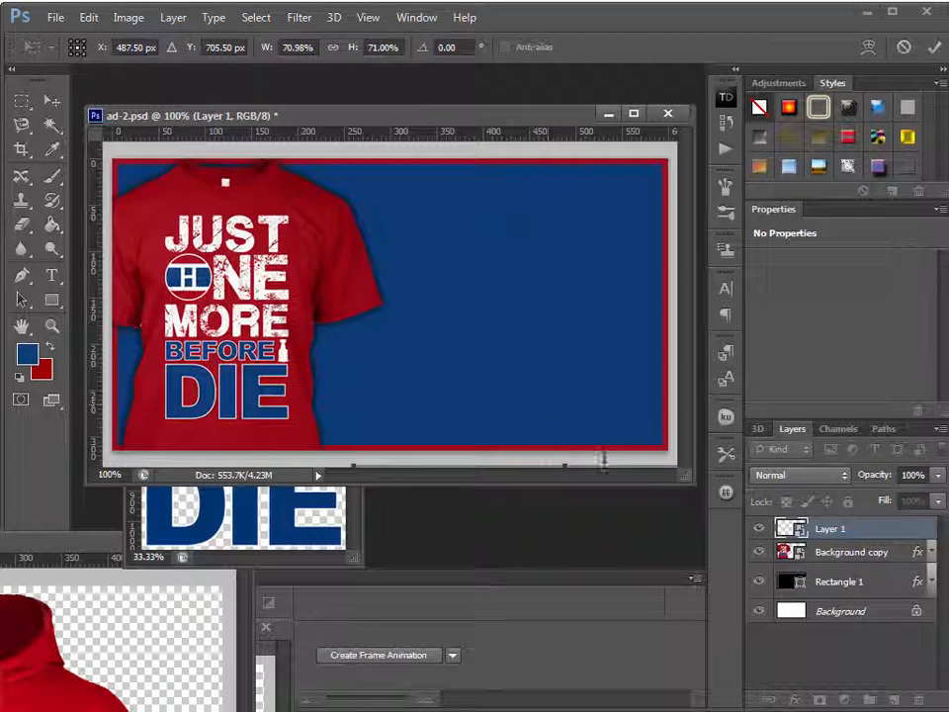
{"action": "left_click_drag", "start_coordinate": [685, 482], "coordinate": [660, 605]}
{"action": "left_click_drag", "start_coordinate": [589, 571], "coordinate": [482, 255]}
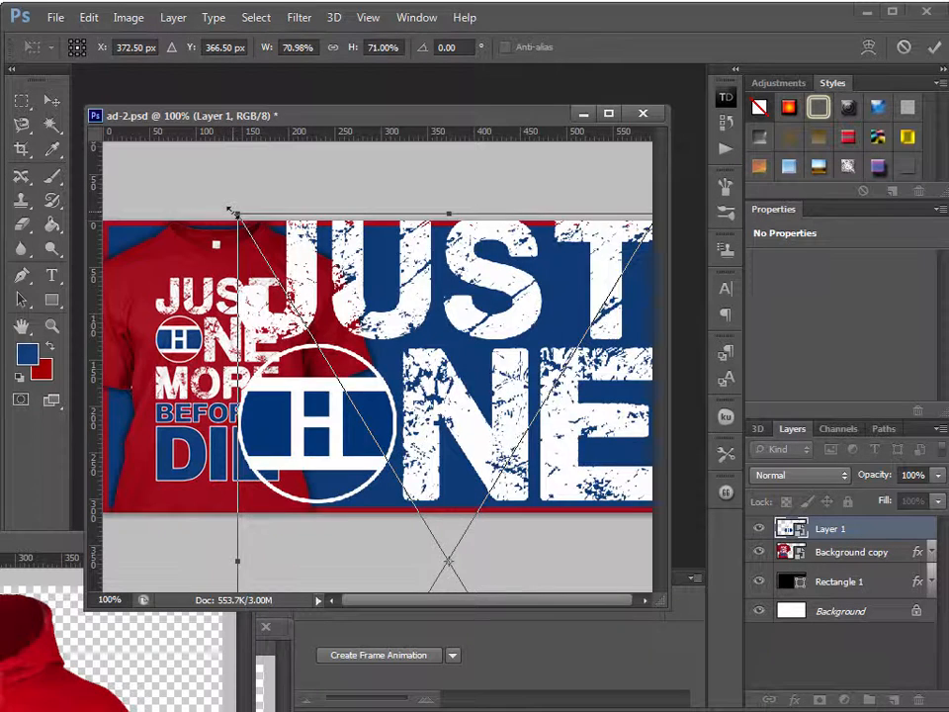
Shrink the artwork to about 28%, place it in the blue area beside the tee and apply the transformation.
{"action": "left_click_drag", "start_coordinate": [237, 214], "coordinate": [373, 434]}
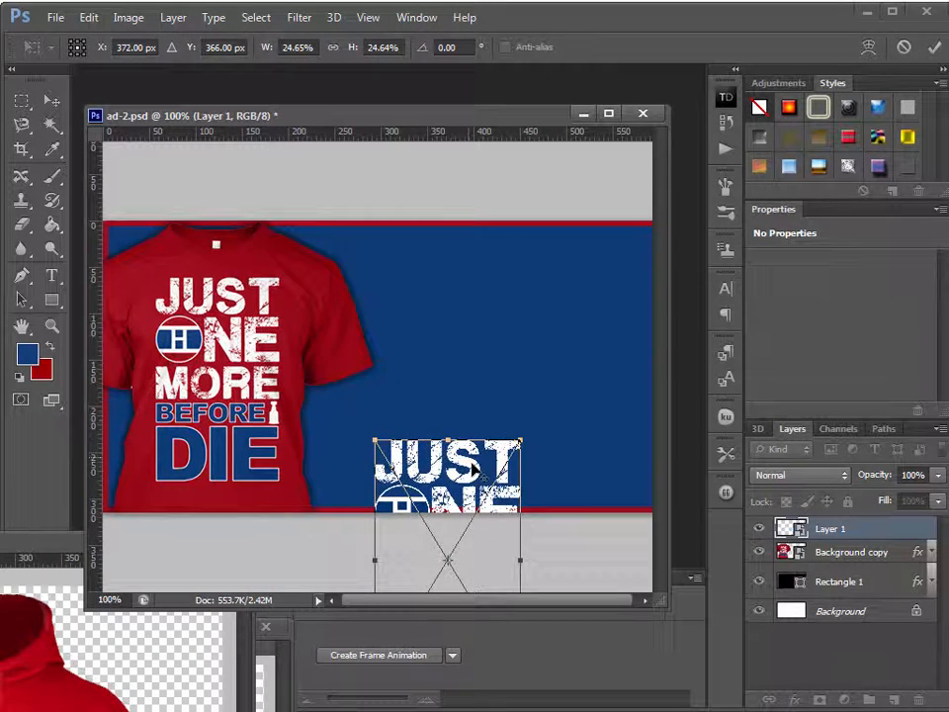
{"action": "left_click_drag", "start_coordinate": [478, 463], "coordinate": [511, 262]}
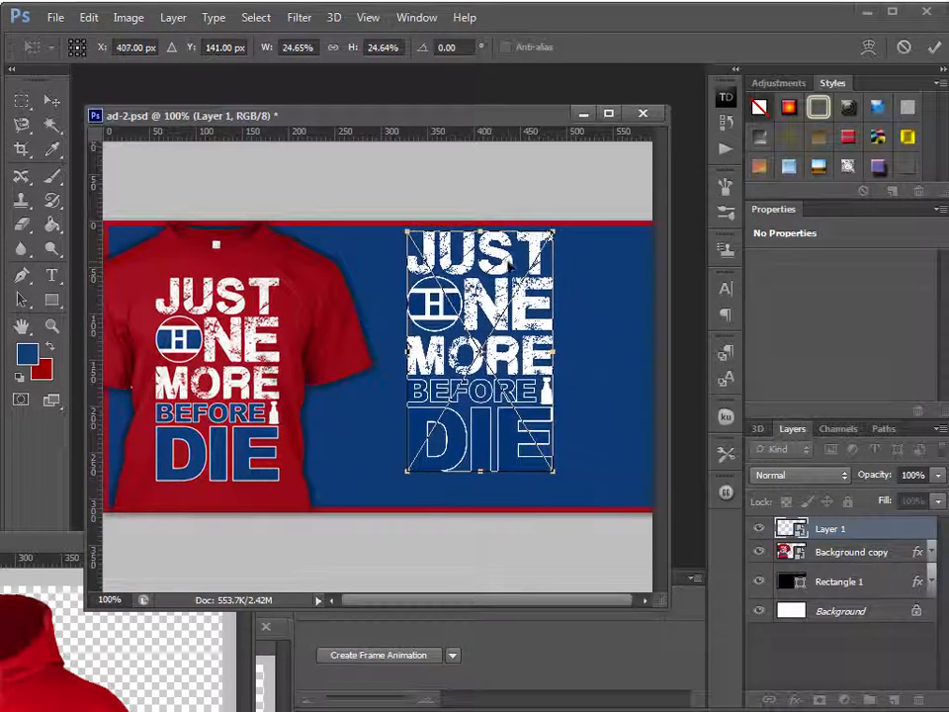
{"action": "left_click_drag", "start_coordinate": [553, 470], "coordinate": [571, 501]}
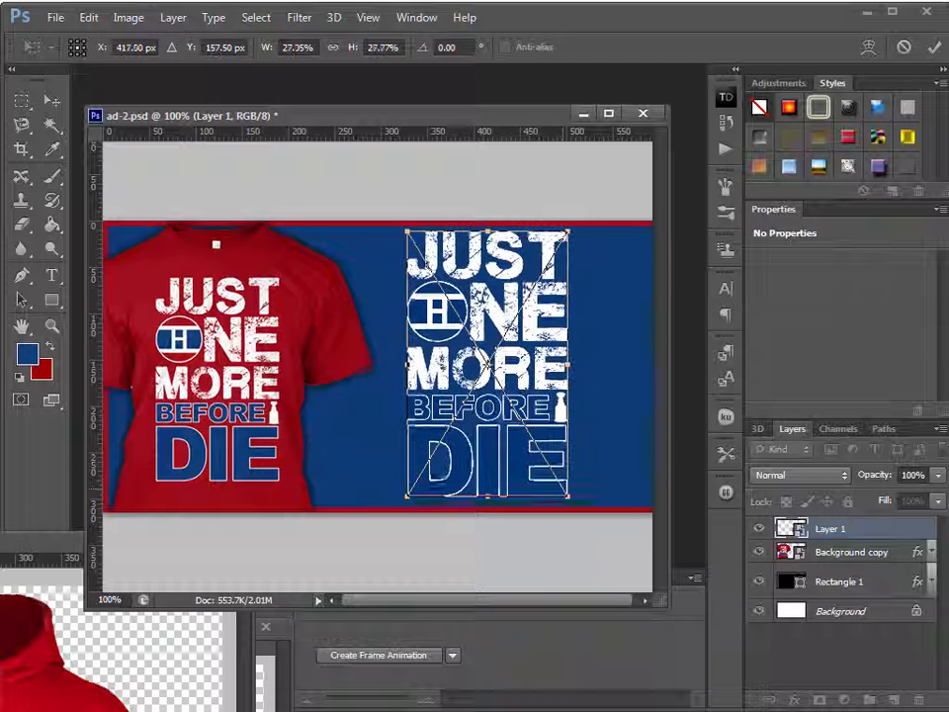
{"action": "key", "text": "Return"}
{"action": "left_click", "coordinate": [562, 564]}
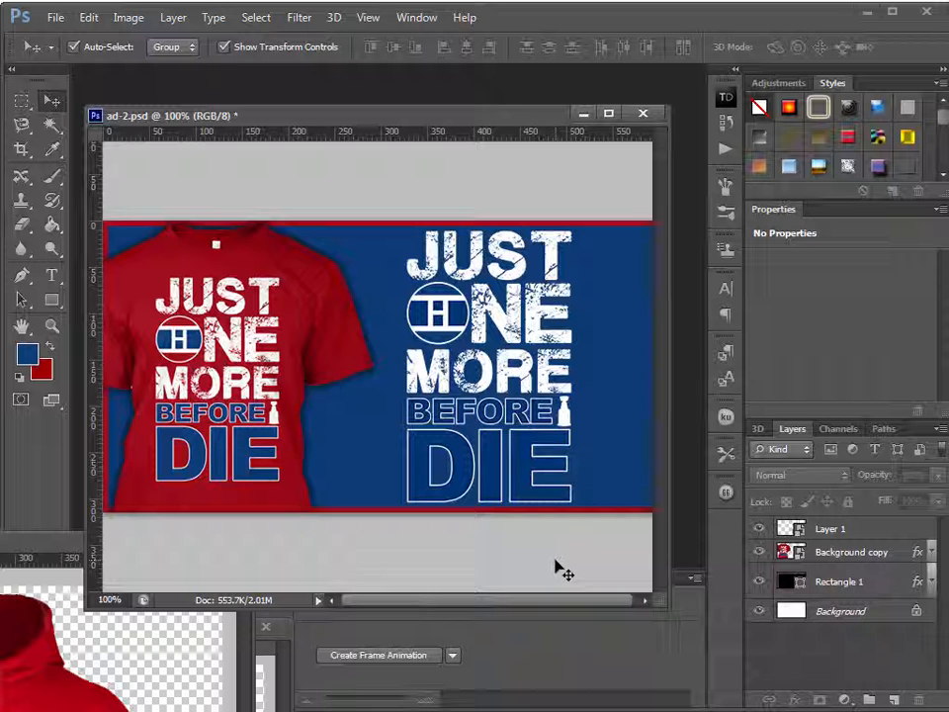
Add a color overlay to the artwork layer in the white sampled from the tee's lettering and apply the style.
{"action": "left_click", "coordinate": [502, 450]}
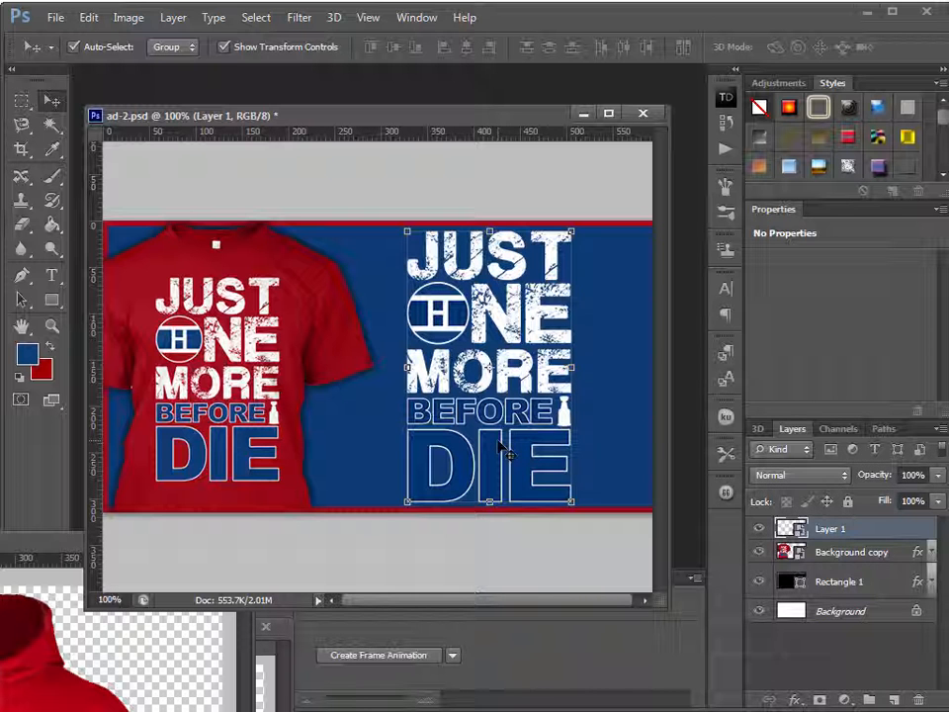
{"action": "double_click", "coordinate": [878, 531]}
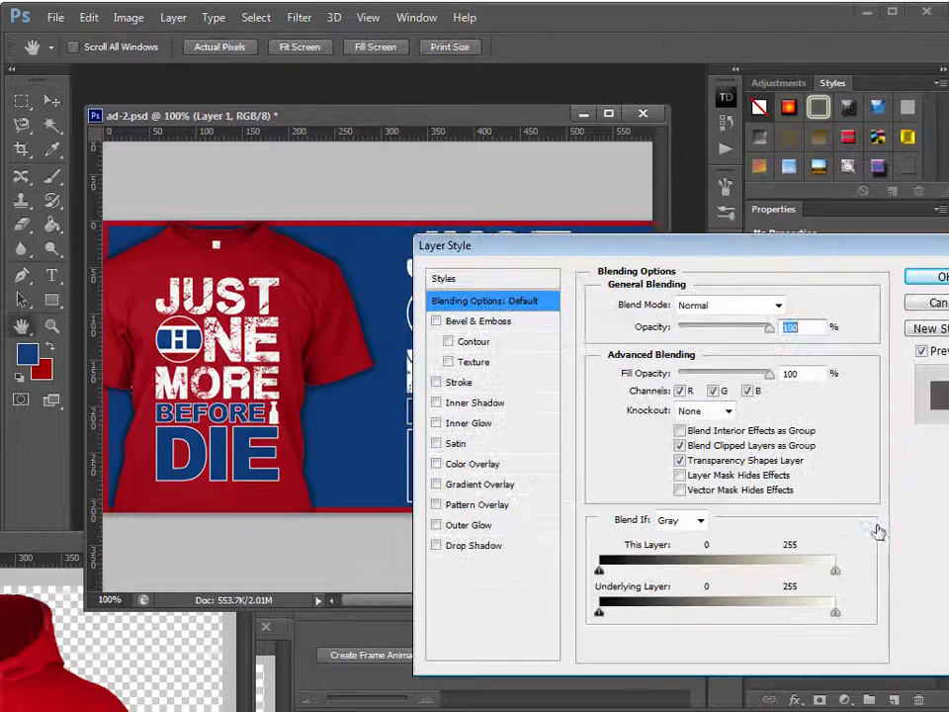
{"action": "left_click_drag", "start_coordinate": [763, 255], "coordinate": [903, 231]}
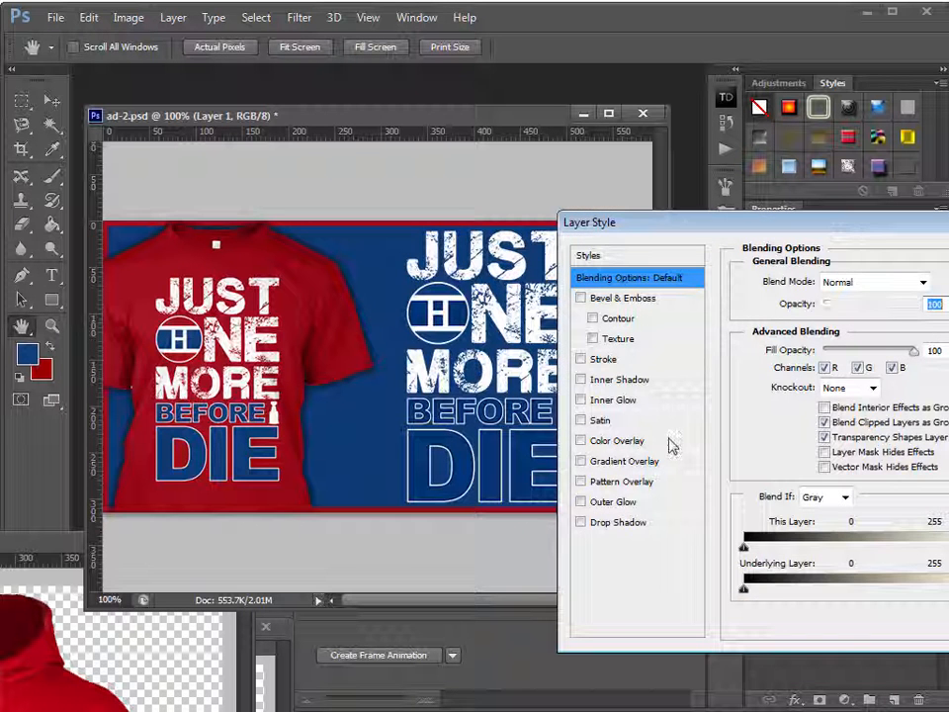
{"action": "left_click", "coordinate": [633, 441]}
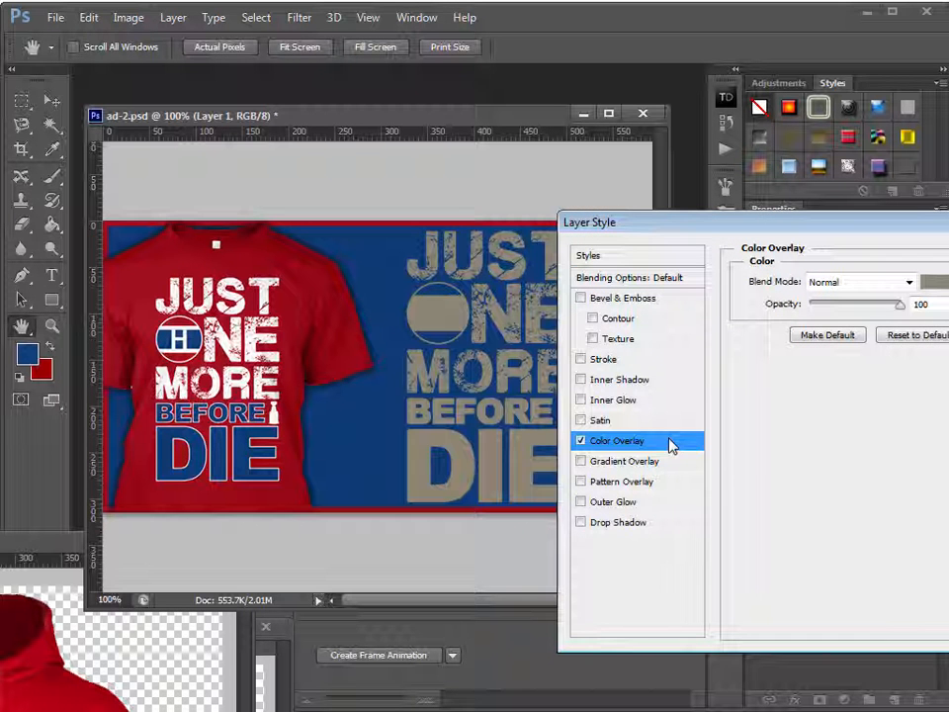
{"action": "left_click", "coordinate": [937, 286]}
{"action": "left_click", "coordinate": [169, 295]}
{"action": "key", "text": "Return"}
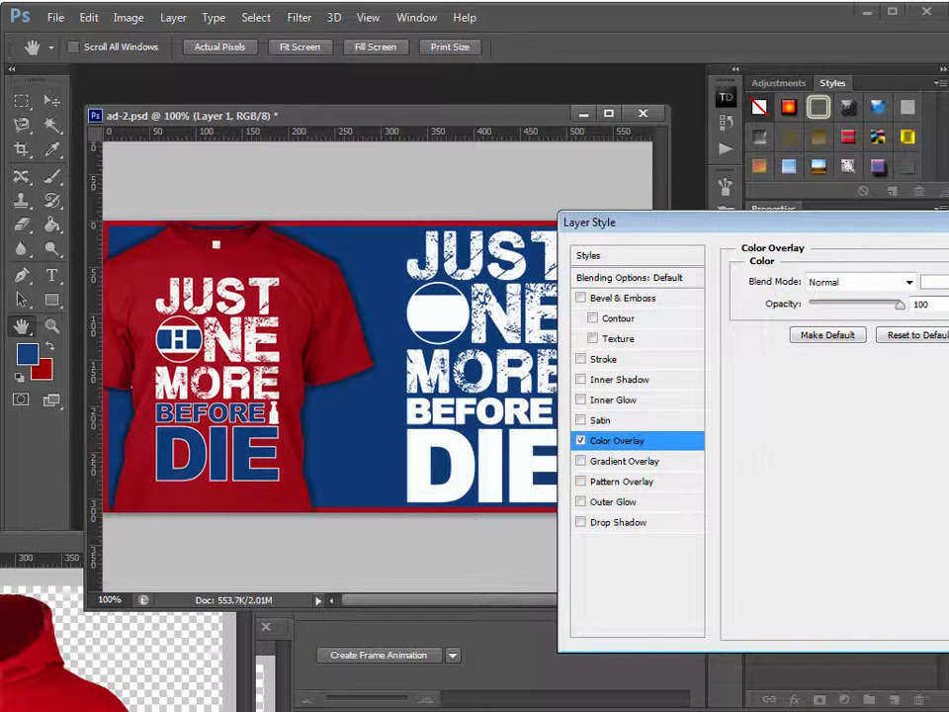
{"action": "key", "text": "Return"}
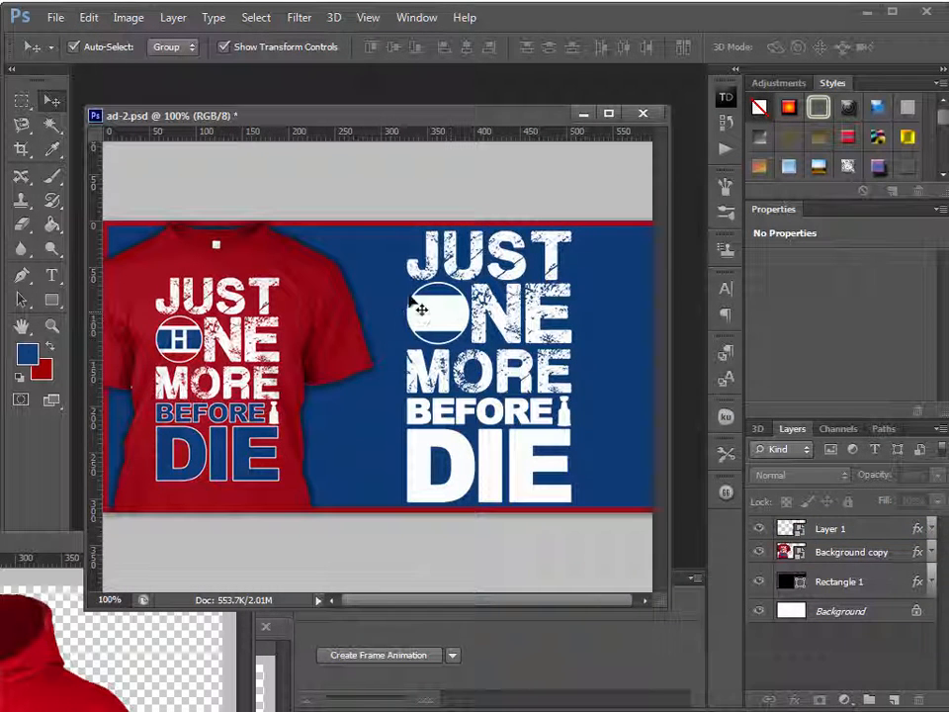
Shrink the white artwork slightly, reposition it within the blue area beside the tee and save ad-2.psd.
{"action": "left_click", "coordinate": [445, 323]}
{"action": "left_click_drag", "start_coordinate": [524, 469], "coordinate": [531, 470]}
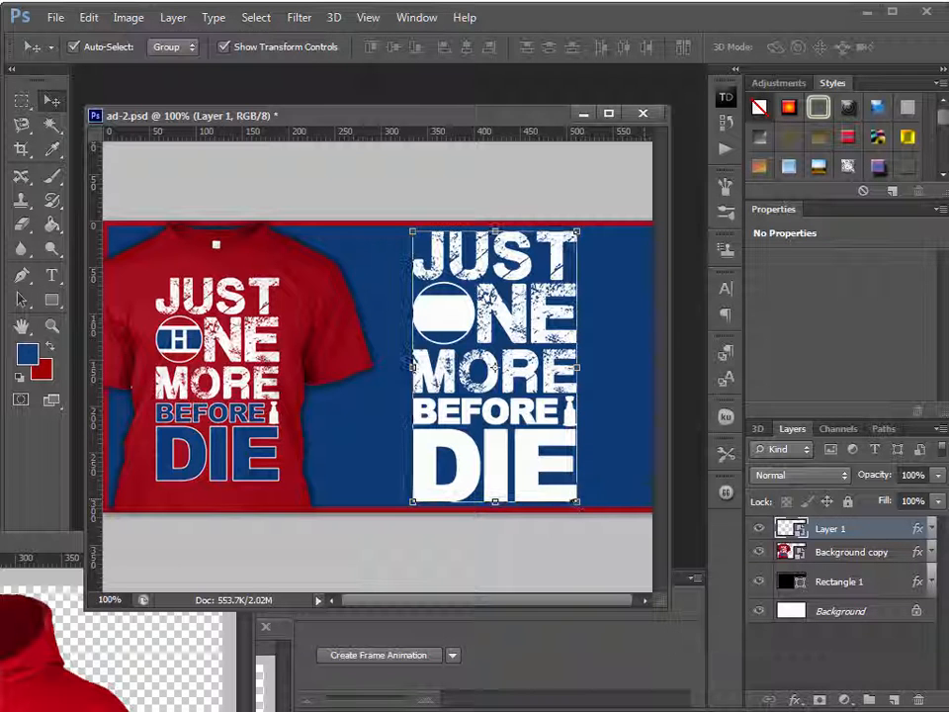
{"action": "key", "text": "ctrl+t"}
{"action": "left_click_drag", "start_coordinate": [580, 507], "coordinate": [569, 489]}
{"action": "left_click_drag", "start_coordinate": [519, 449], "coordinate": [529, 458]}
{"action": "key", "text": "Return"}
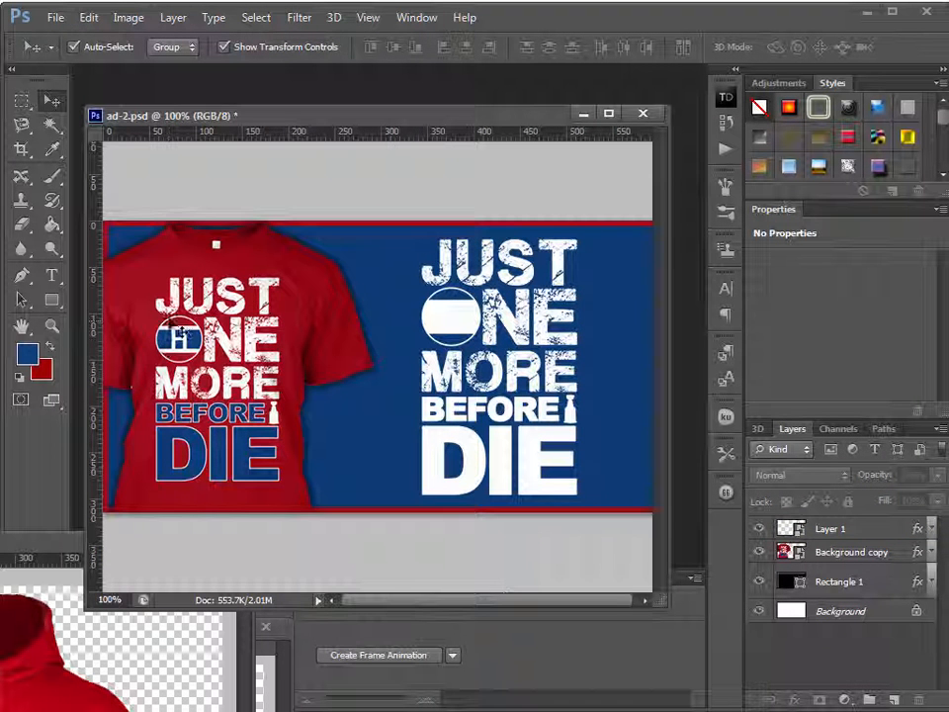
{"action": "key", "text": "ctrl+s"}
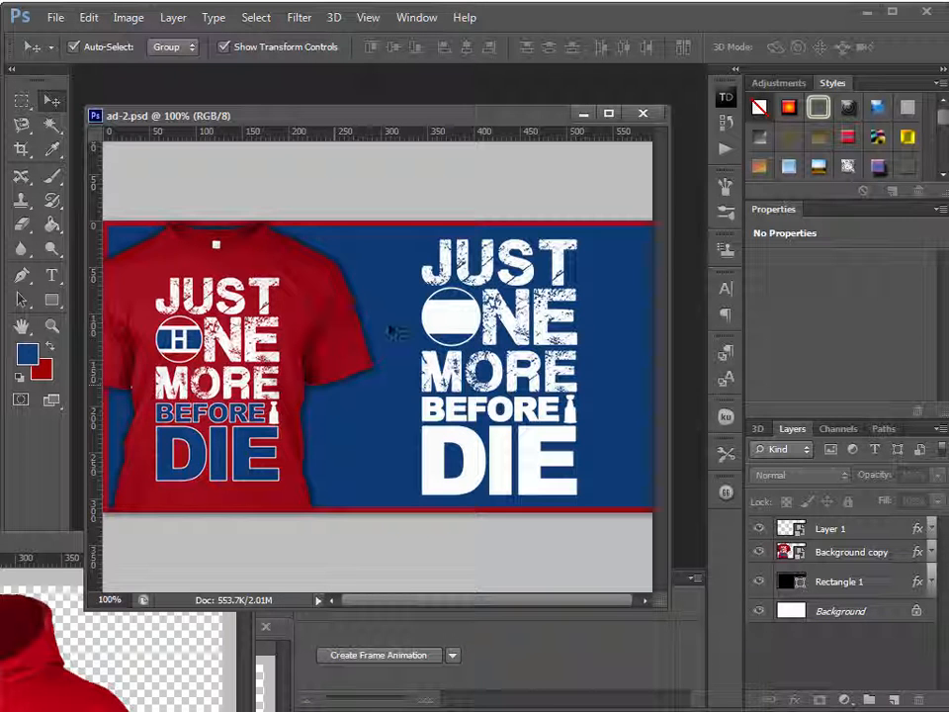
Open hab-logo-1.psd from the Montreal folder and look through its layers.
{"action": "left_click", "coordinate": [56, 17]}
{"action": "key", "text": "ctrl+o"}
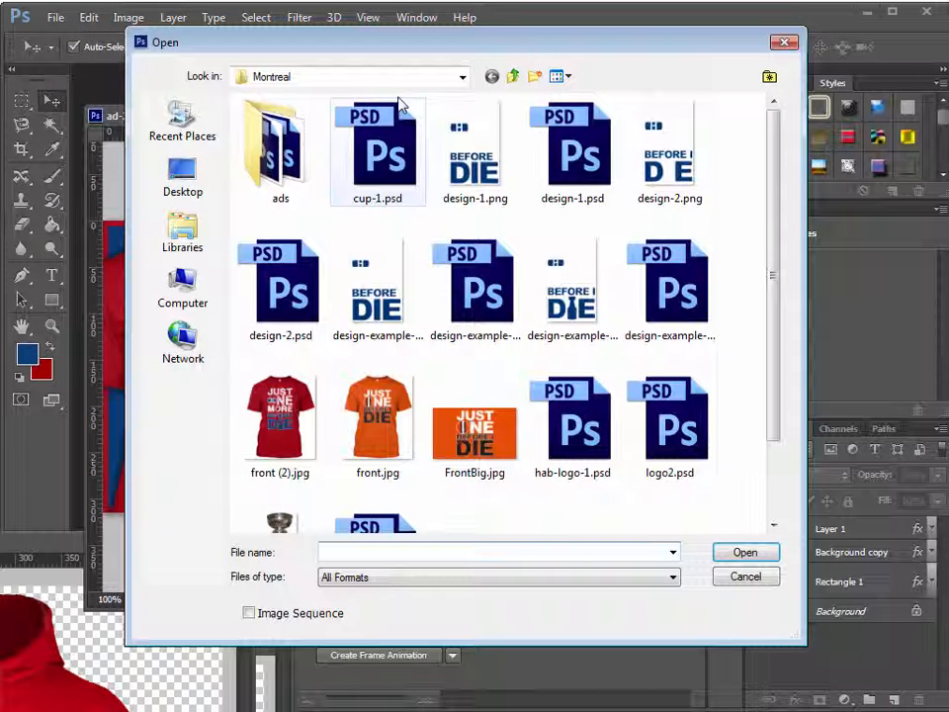
{"action": "left_click", "coordinate": [669, 306]}
{"action": "left_click", "coordinate": [578, 423]}
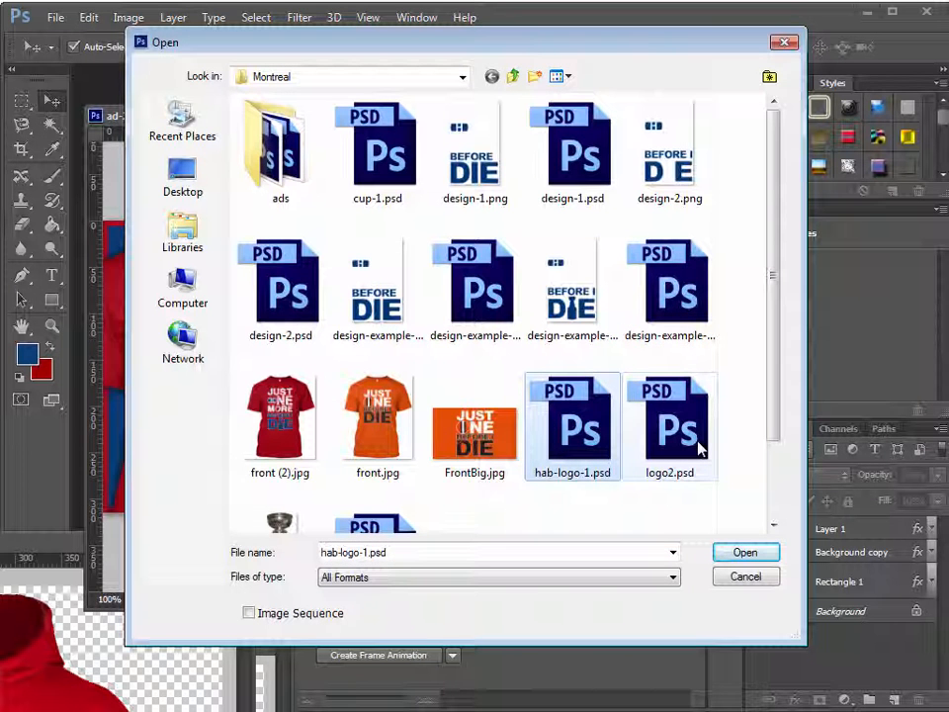
{"action": "double_click", "coordinate": [585, 434]}
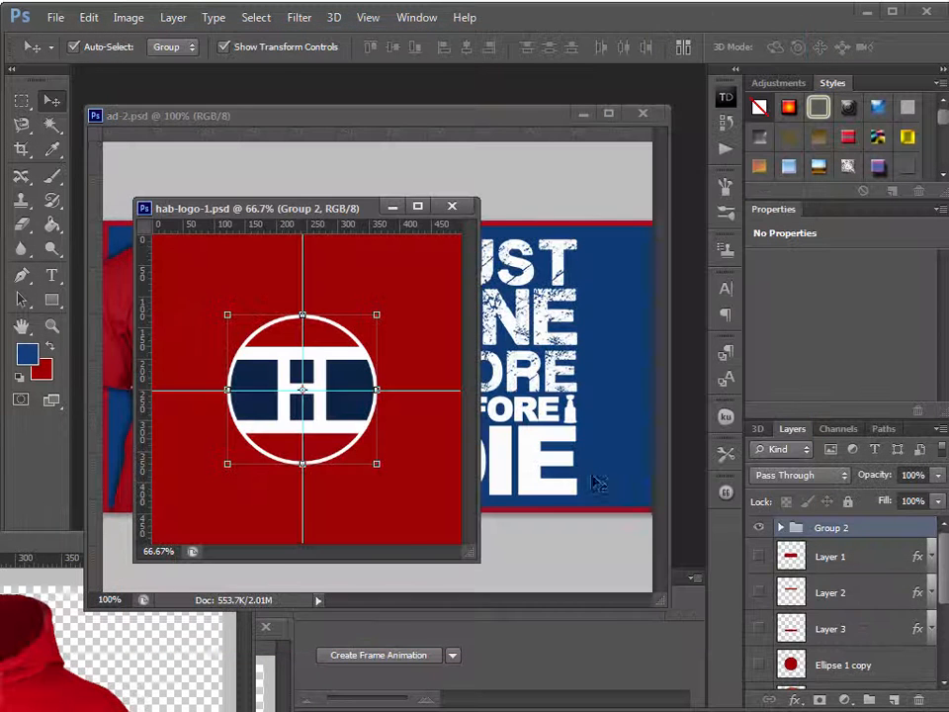
{"action": "left_click", "coordinate": [453, 207]}
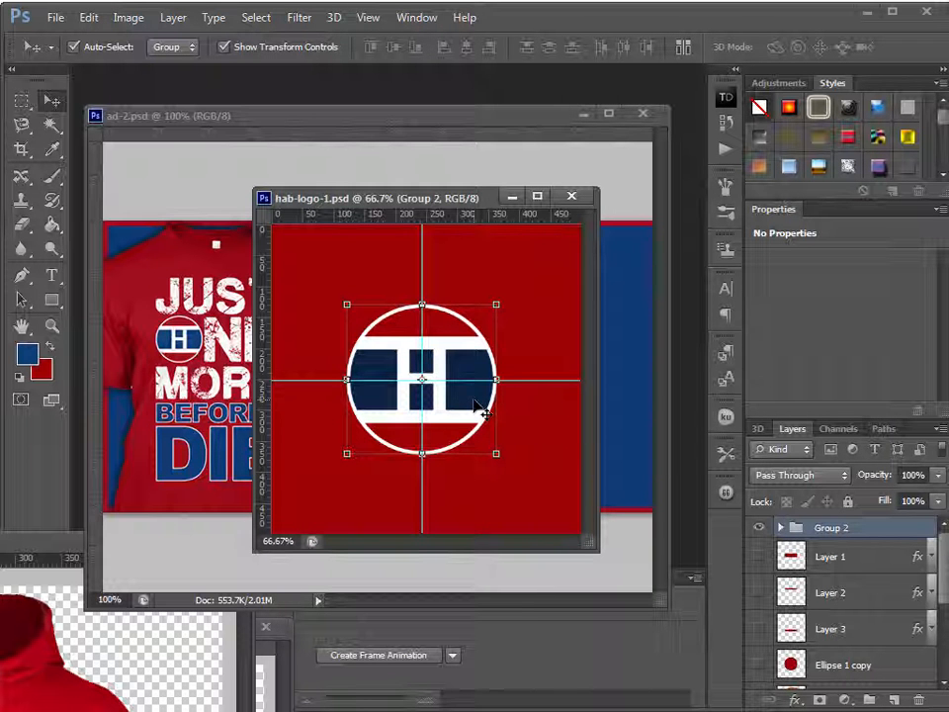
{"action": "scroll", "coordinate": [912, 594], "scroll_direction": "down", "scroll_amount": 5}
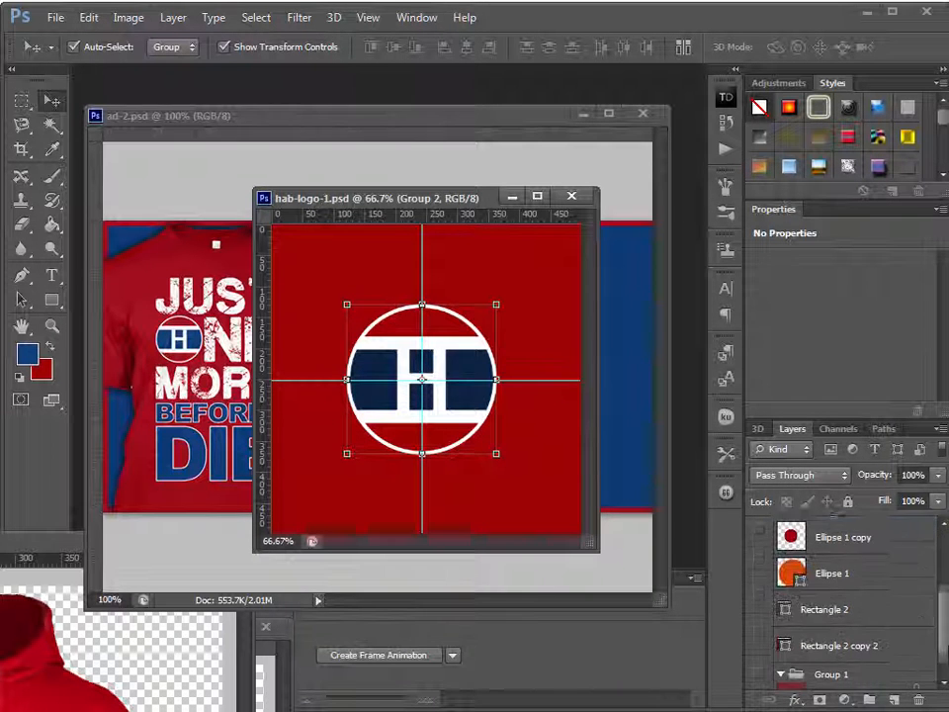
{"action": "scroll", "coordinate": [797, 680], "scroll_direction": "up", "scroll_amount": 5}
{"action": "scroll", "coordinate": [930, 557], "scroll_direction": "up", "scroll_amount": 1}
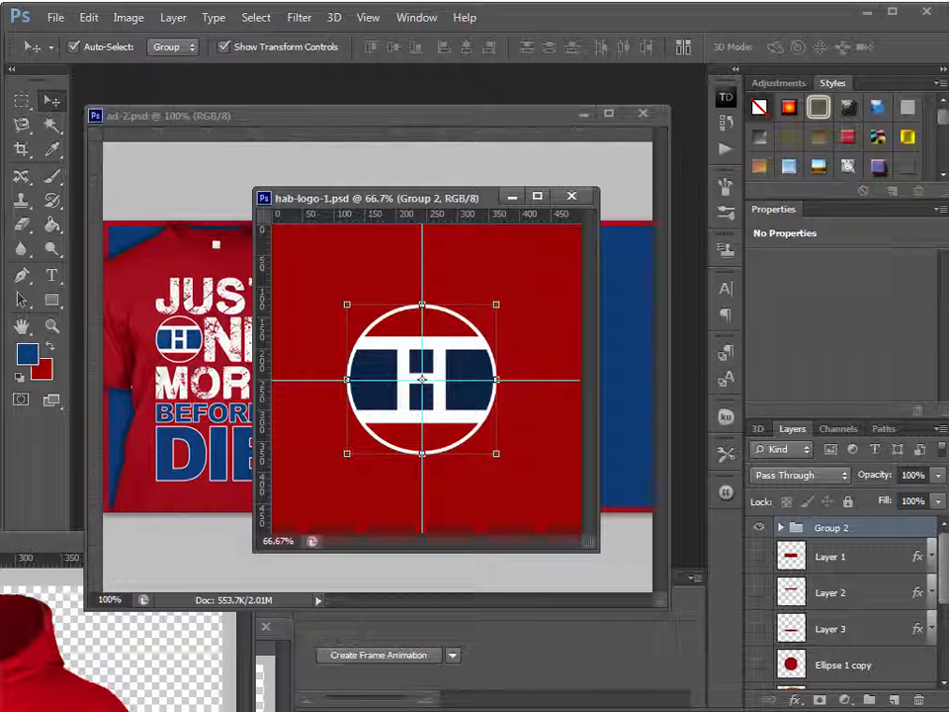
Switch the Move tool's auto-select to Layer and select the logo's dark blue band layer, Rectangle 3.
{"action": "left_click", "coordinate": [191, 47]}
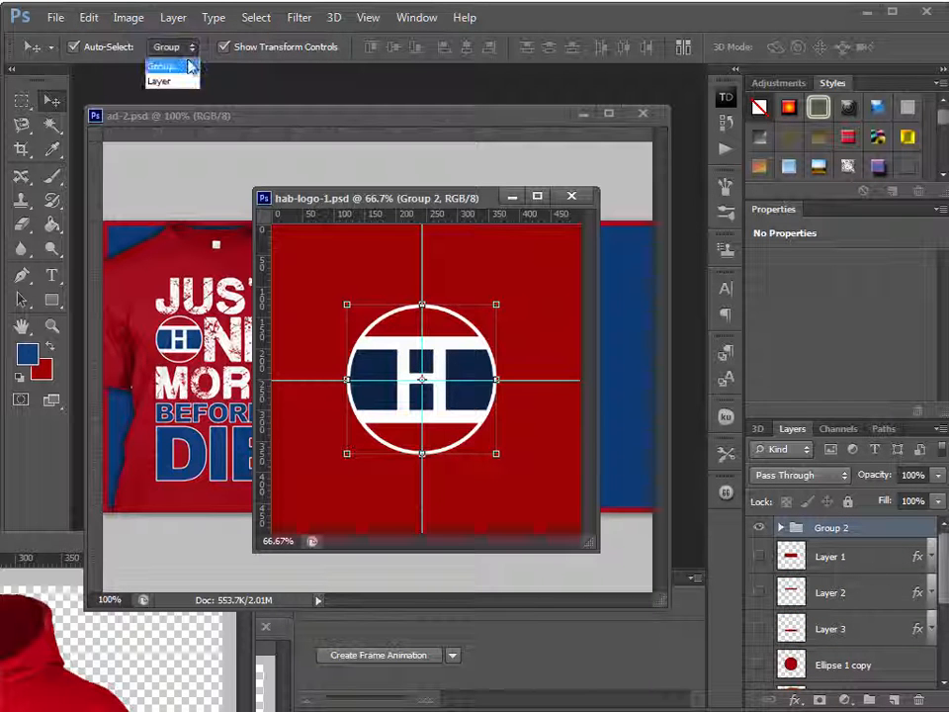
{"action": "left_click", "coordinate": [160, 86]}
{"action": "left_click", "coordinate": [369, 356]}
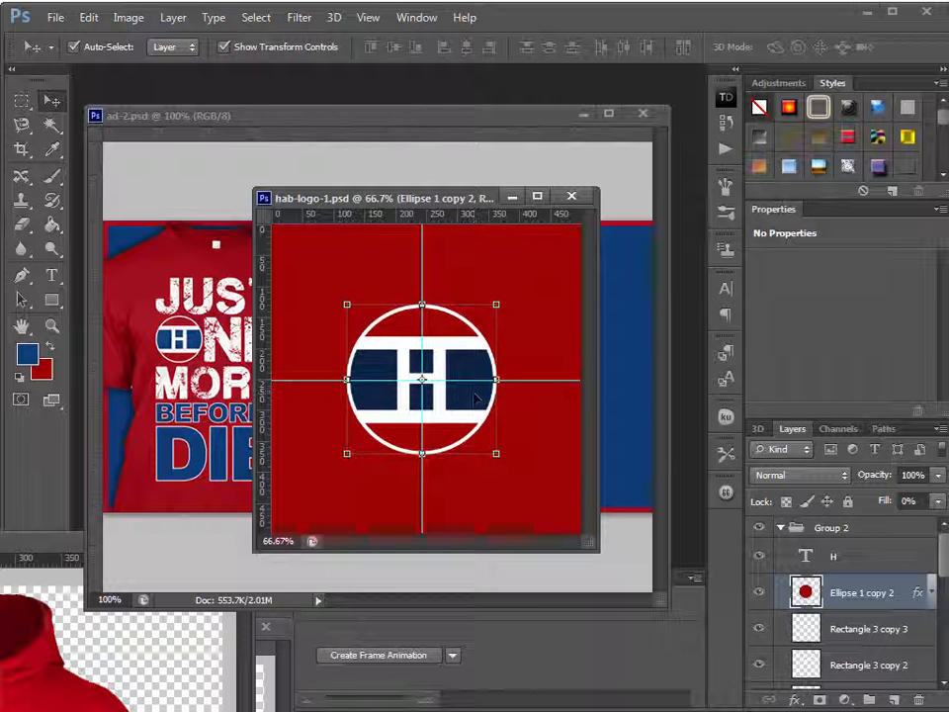
{"action": "scroll", "coordinate": [845, 608], "scroll_direction": "down", "scroll_amount": 1}
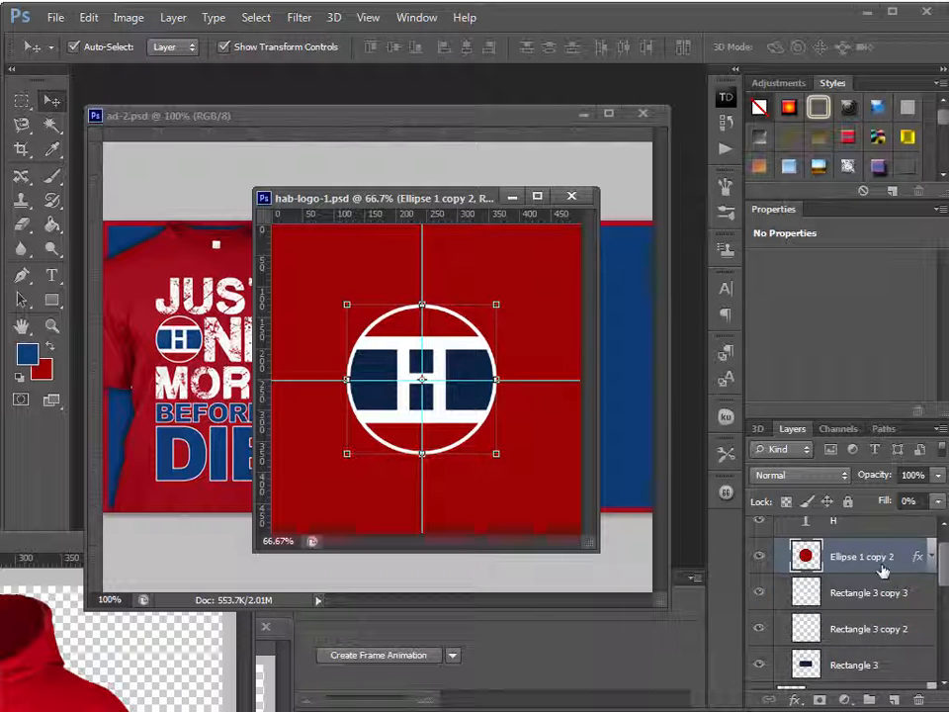
{"action": "left_click", "coordinate": [760, 559]}
{"action": "left_click", "coordinate": [759, 560]}
{"action": "left_click", "coordinate": [878, 668]}
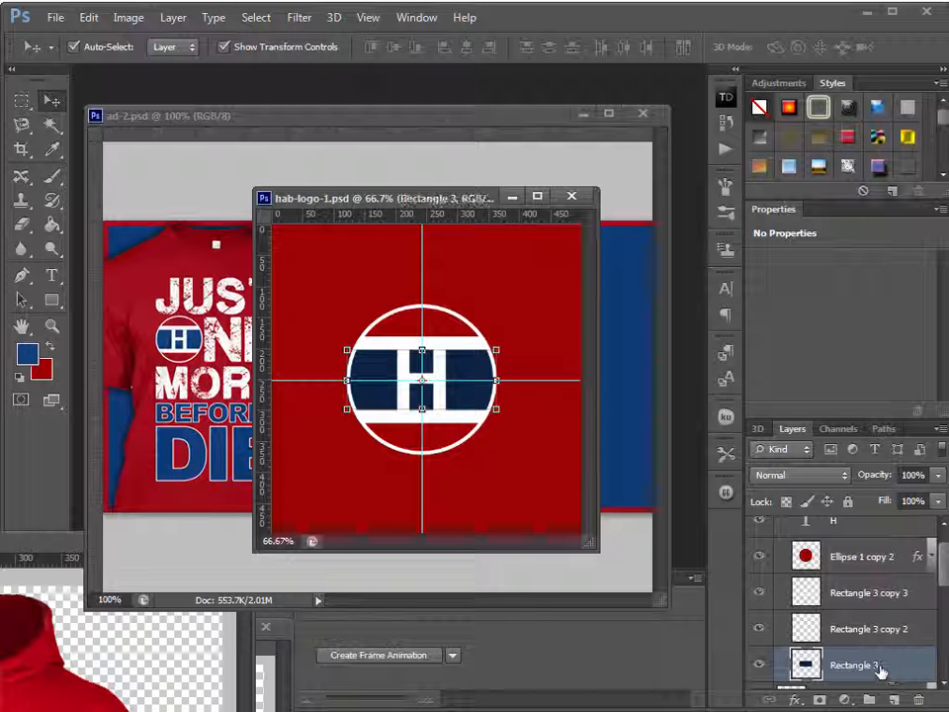
Add a color overlay to Rectangle 3 in the blue of the current foreground color and apply the style.
{"action": "double_click", "coordinate": [888, 670]}
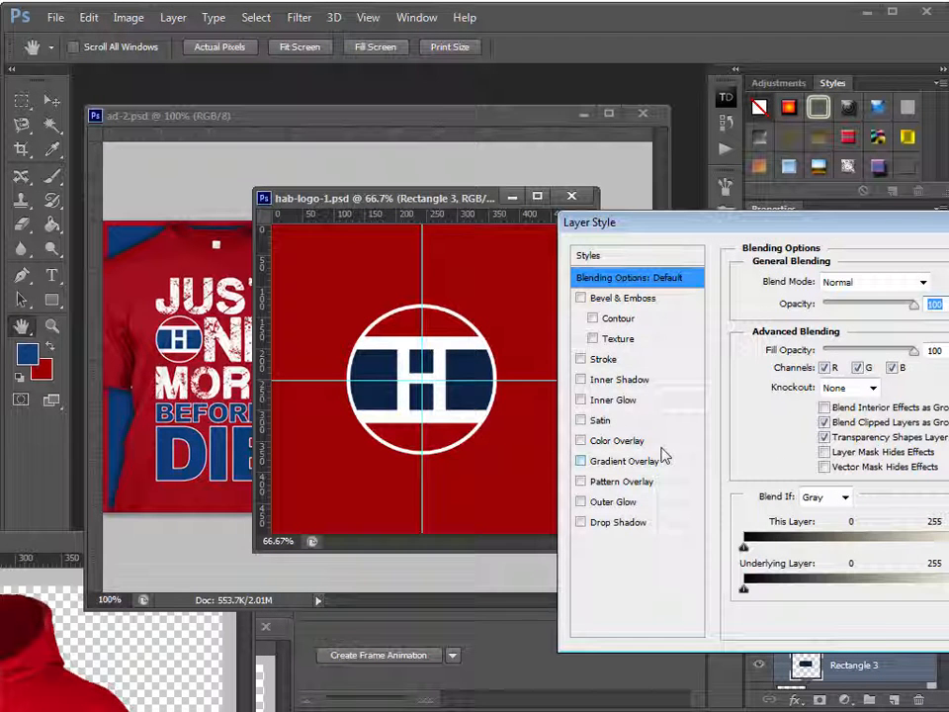
{"action": "left_click", "coordinate": [658, 444]}
{"action": "left_click", "coordinate": [931, 282]}
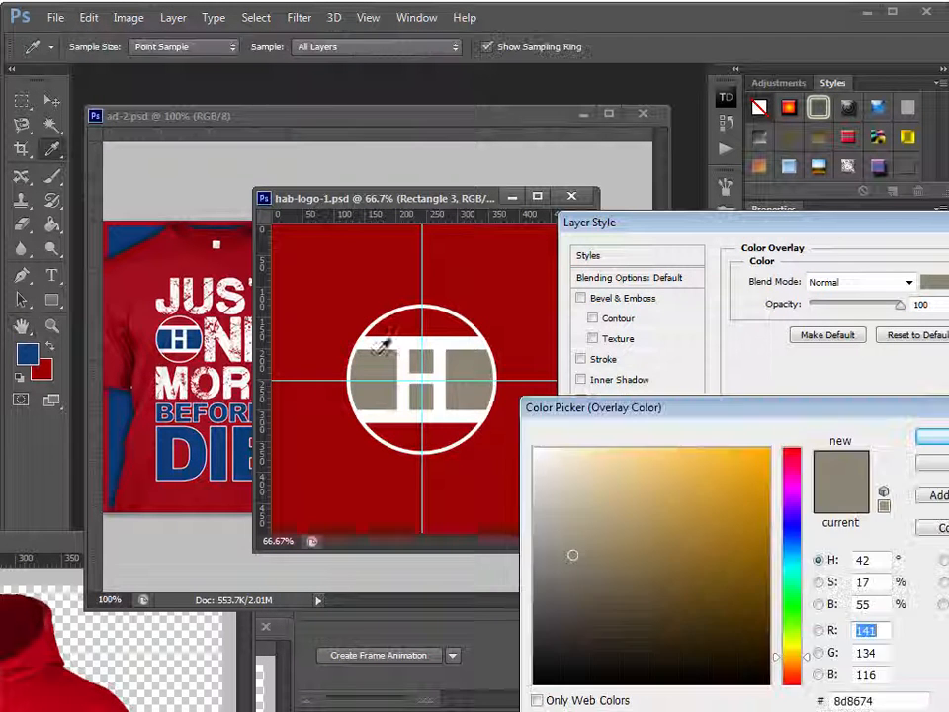
{"action": "left_click", "coordinate": [28, 351]}
{"action": "left_click", "coordinate": [931, 437]}
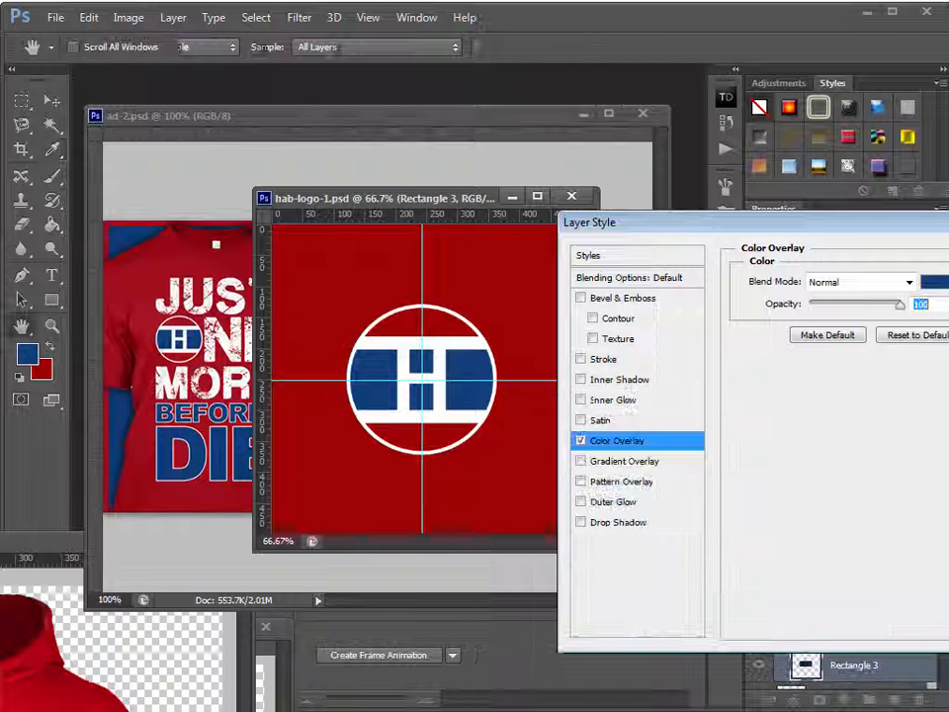
{"action": "key", "text": "Return"}
Switch auto-select back to Group and select the whole logo group, Group 2.
{"action": "left_click_drag", "start_coordinate": [501, 206], "coordinate": [597, 196]}
{"action": "left_click", "coordinate": [172, 47]}
{"action": "left_click", "coordinate": [158, 63]}
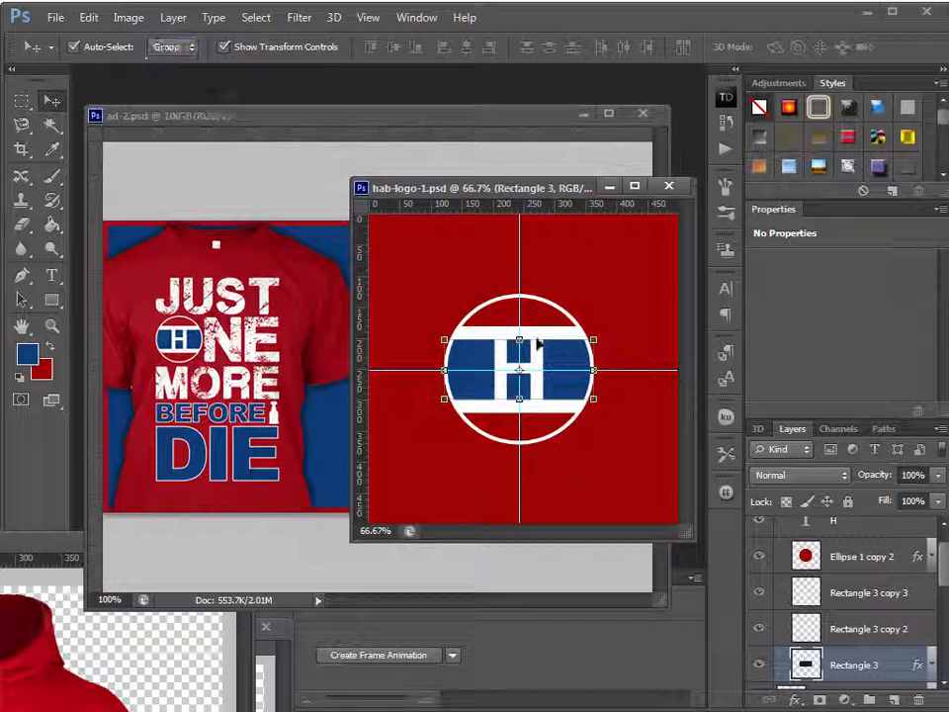
{"action": "key", "text": "ctrl+t"}
{"action": "key", "text": "Return"}
{"action": "left_click", "coordinate": [558, 341]}
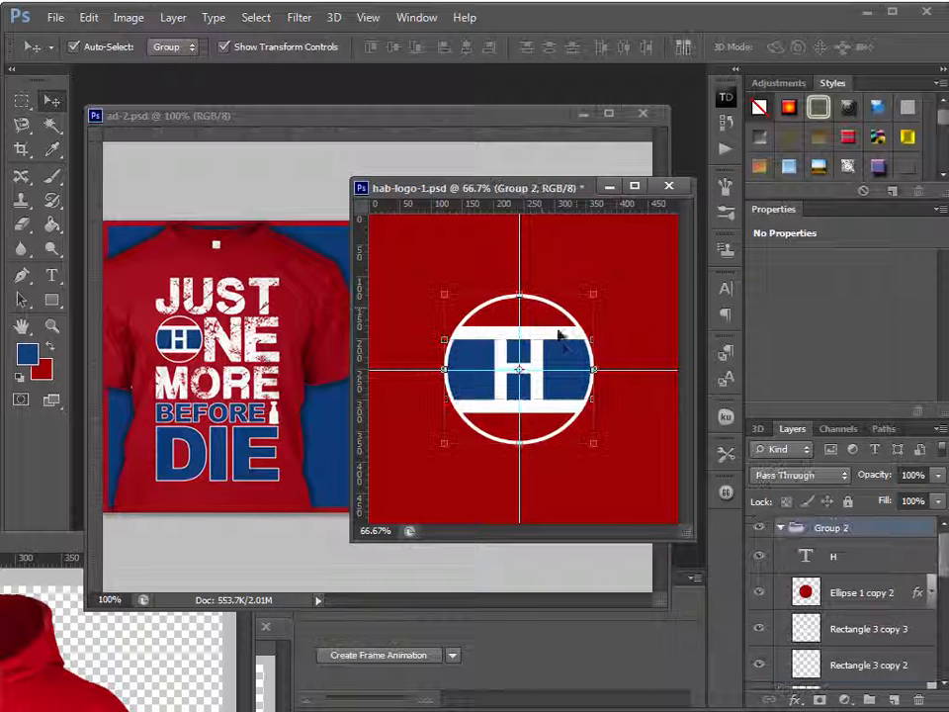
Try copying the logo group into ad-2.psd over the tee and slogan, and undo the placement.
{"action": "left_click_drag", "start_coordinate": [436, 188], "coordinate": [720, 215]}
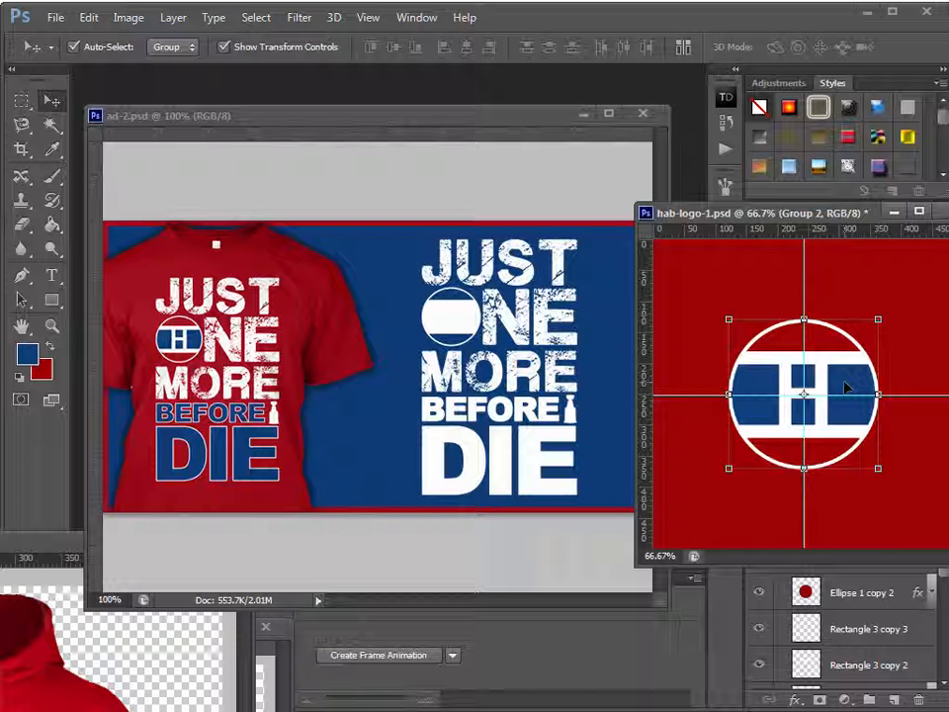
{"action": "left_click_drag", "start_coordinate": [846, 388], "coordinate": [409, 386]}
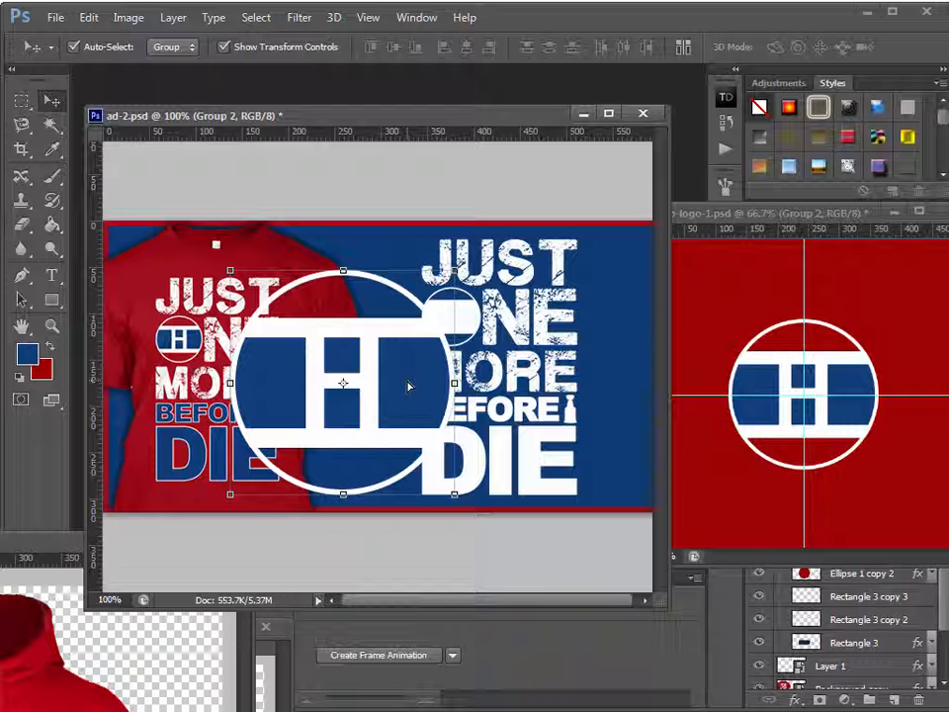
{"action": "key", "text": "ctrl+z"}
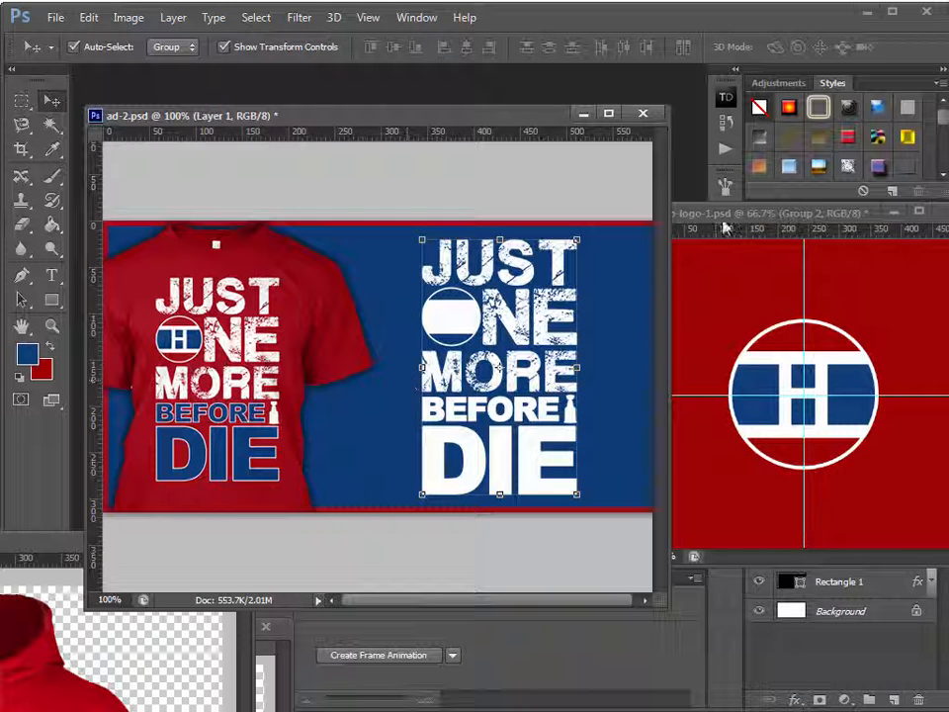
Return to hab-logo-1.psd, enlarge its window and duplicate Group 2 as Group 2 copy within the logo document.
{"action": "left_click_drag", "start_coordinate": [808, 214], "coordinate": [398, 195]}
{"action": "left_click", "coordinate": [524, 463]}
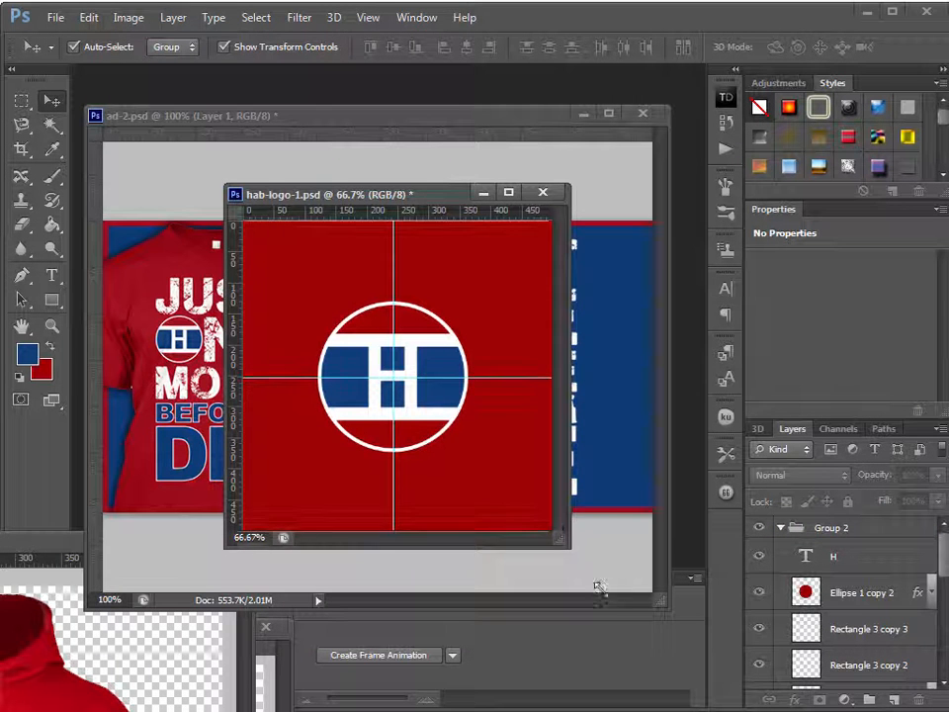
{"action": "left_click_drag", "start_coordinate": [569, 534], "coordinate": [603, 609]}
{"action": "left_click", "coordinate": [464, 443]}
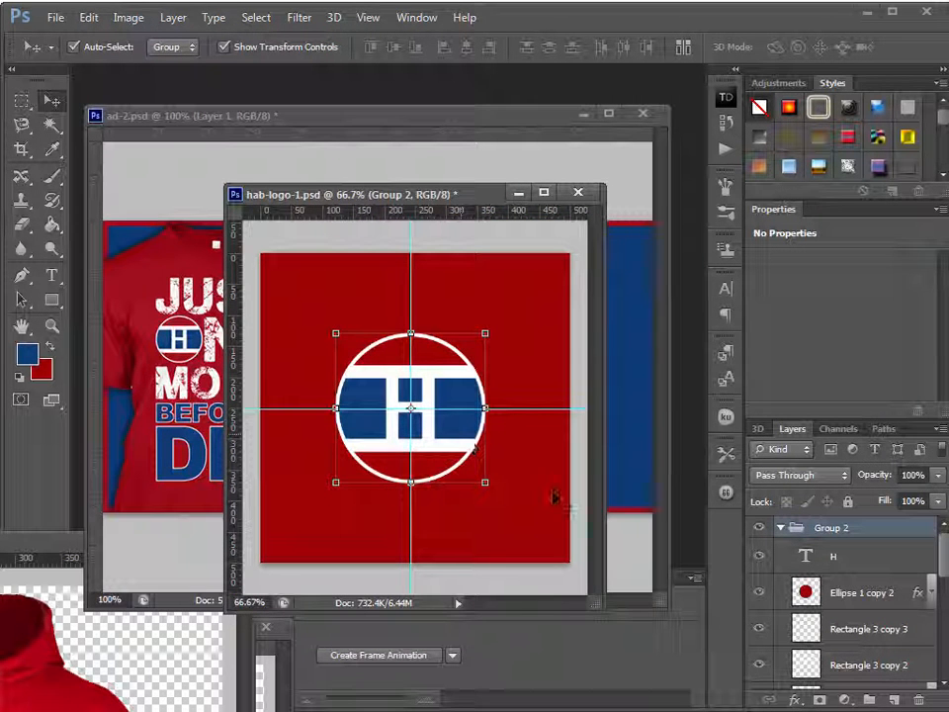
{"action": "left_click", "coordinate": [781, 529]}
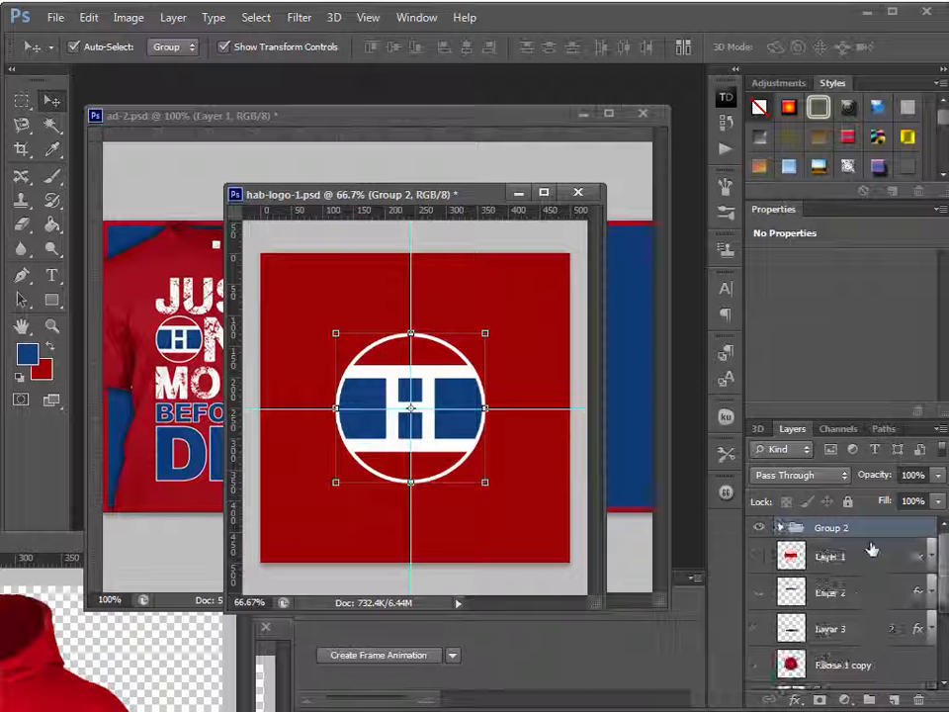
{"action": "right_click", "coordinate": [859, 528]}
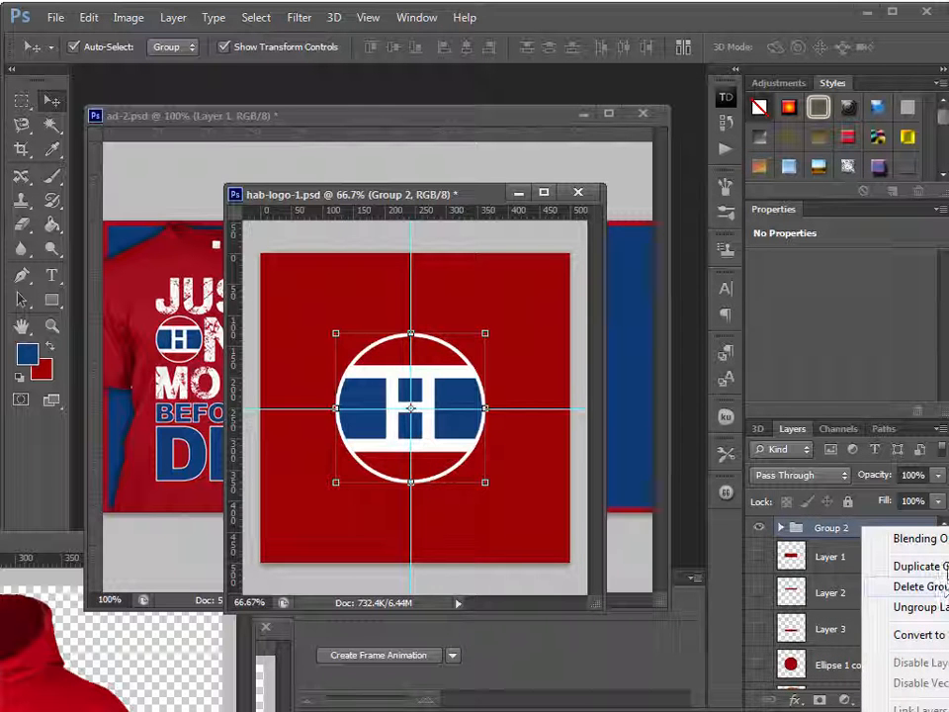
{"action": "left_click", "coordinate": [920, 566]}
{"action": "left_click", "coordinate": [711, 212]}
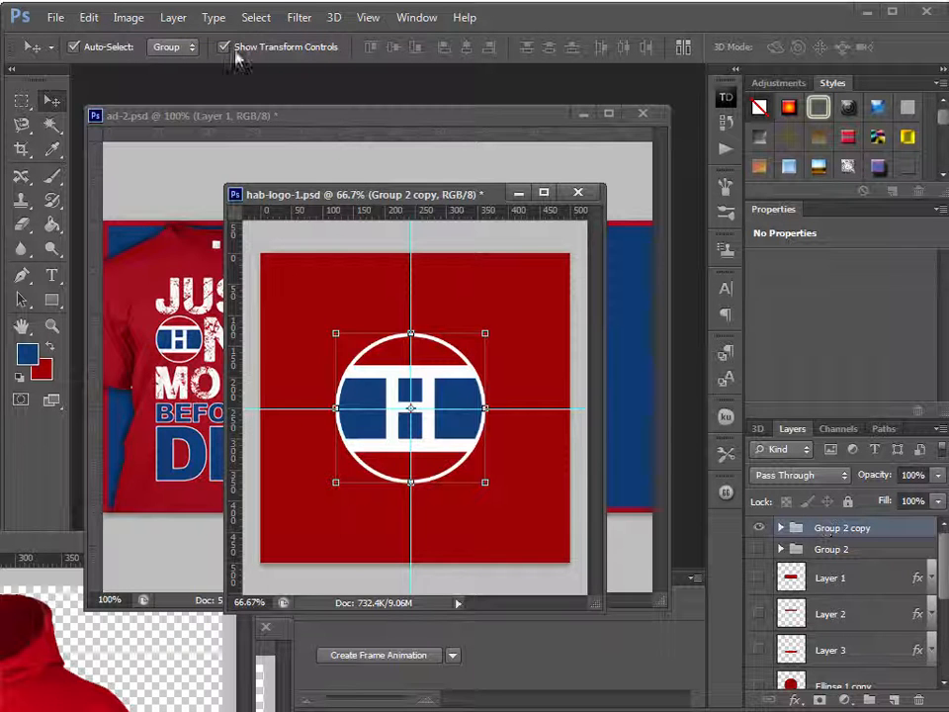
Merge Group 2 copy into a single layer and hide the red Background layer.
{"action": "left_click", "coordinate": [184, 18]}
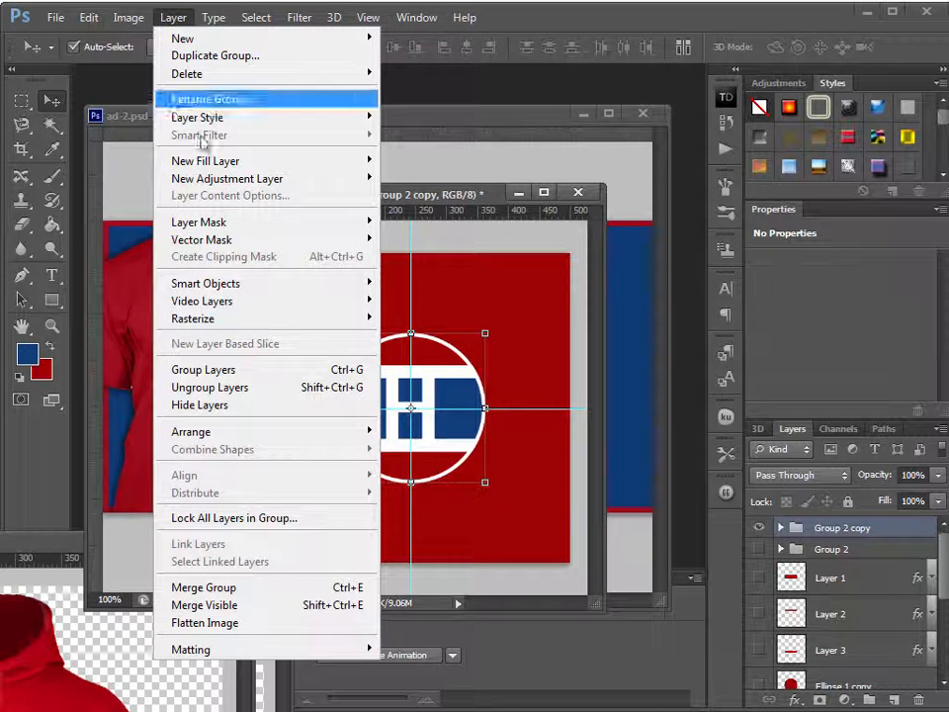
{"action": "left_click", "coordinate": [212, 591]}
{"action": "left_click", "coordinate": [759, 535]}
{"action": "left_click", "coordinate": [758, 535]}
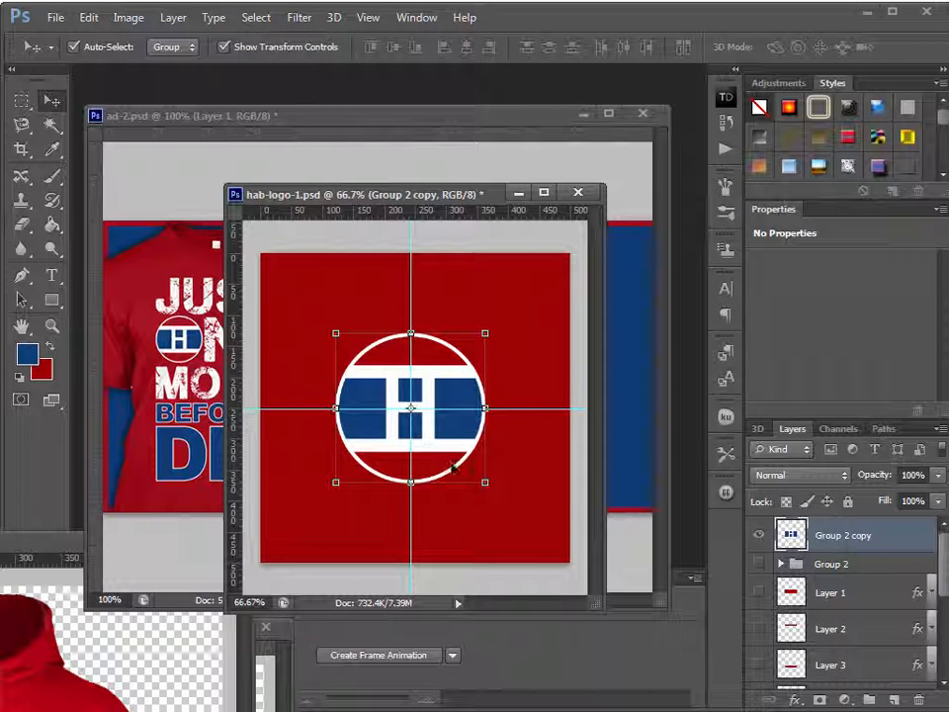
{"action": "scroll", "coordinate": [811, 613], "scroll_direction": "down", "scroll_amount": 5}
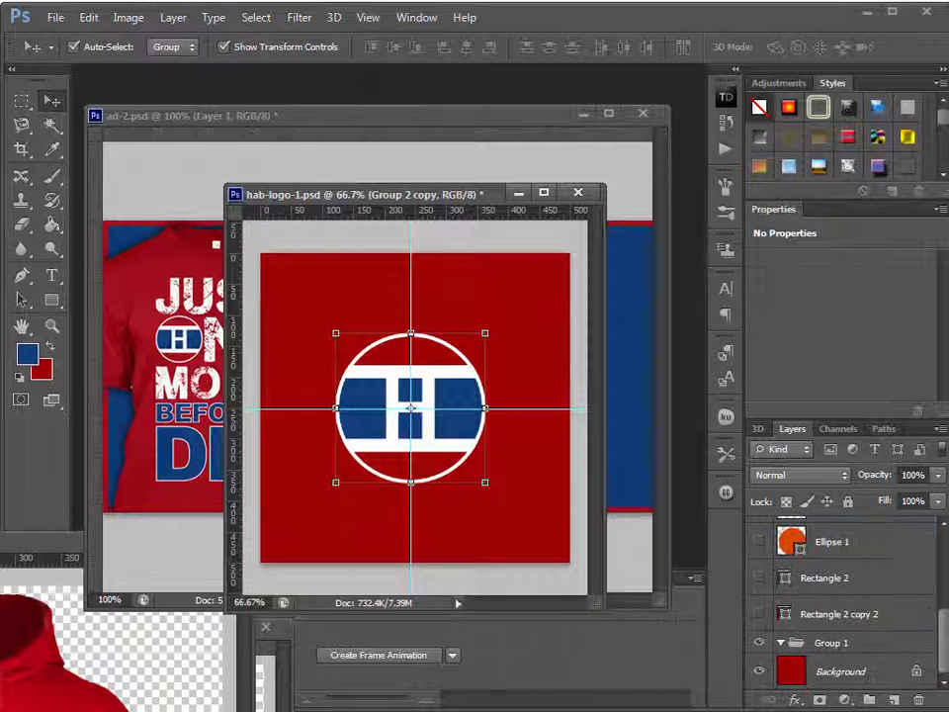
{"action": "left_click", "coordinate": [759, 672]}
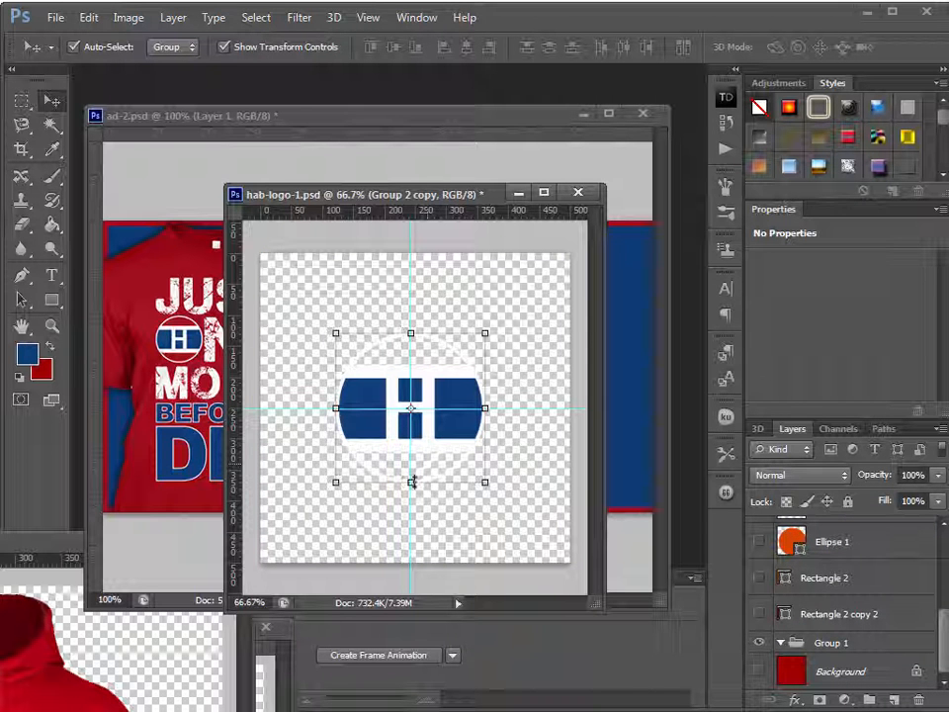
{"action": "left_click", "coordinate": [464, 391]}
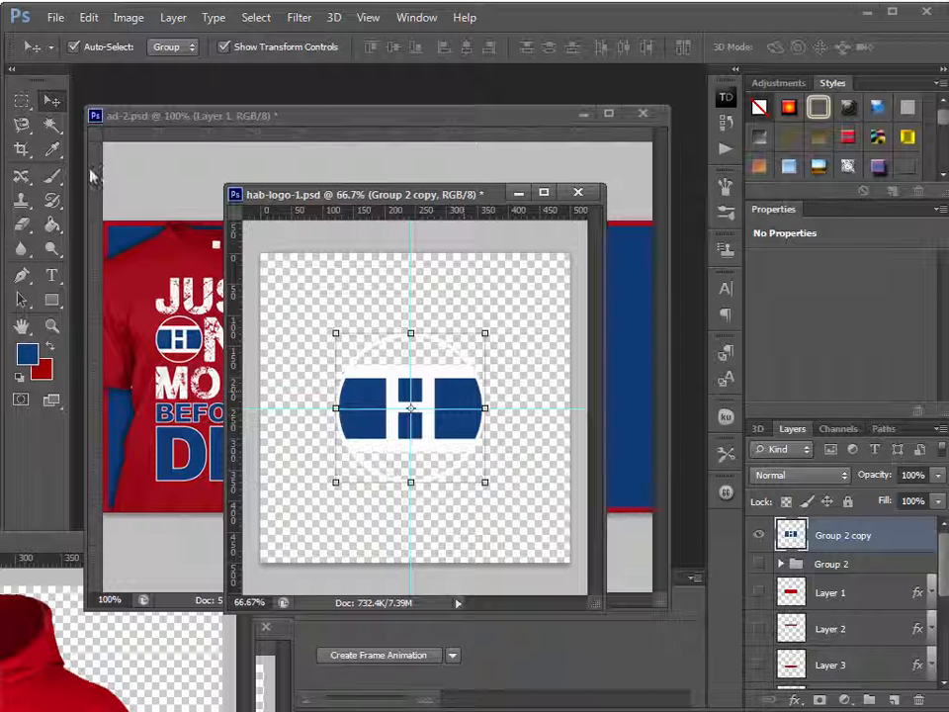
Select the logo's transparent lower segment with the Magic Wand and fill it with the swapped-in red using the Paint Bucket.
{"action": "left_click", "coordinate": [52, 124]}
{"action": "left_click", "coordinate": [450, 462]}
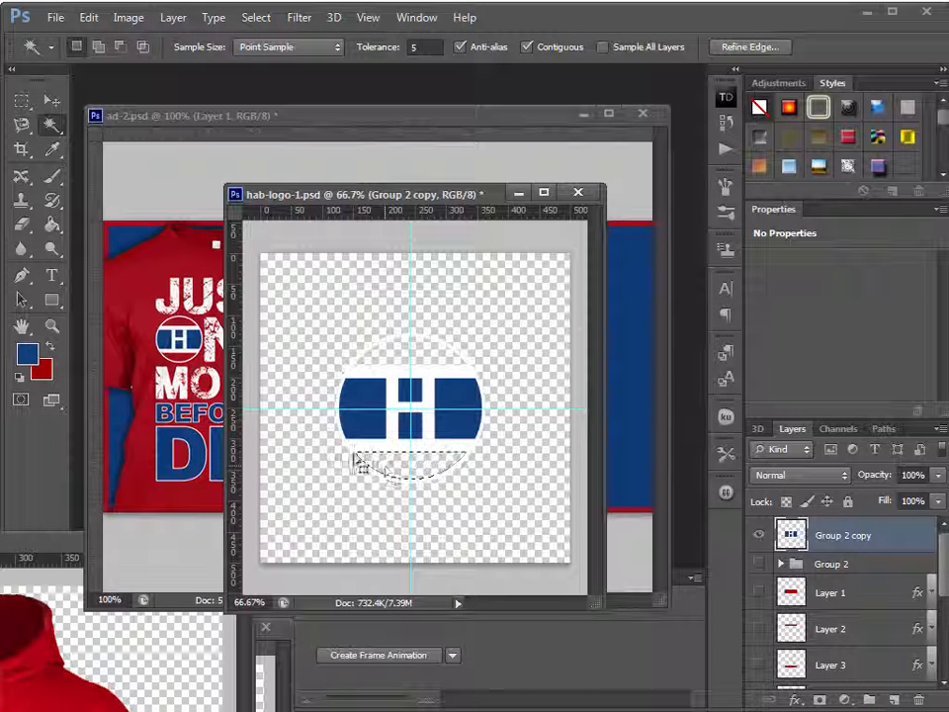
{"action": "left_click", "coordinate": [57, 226]}
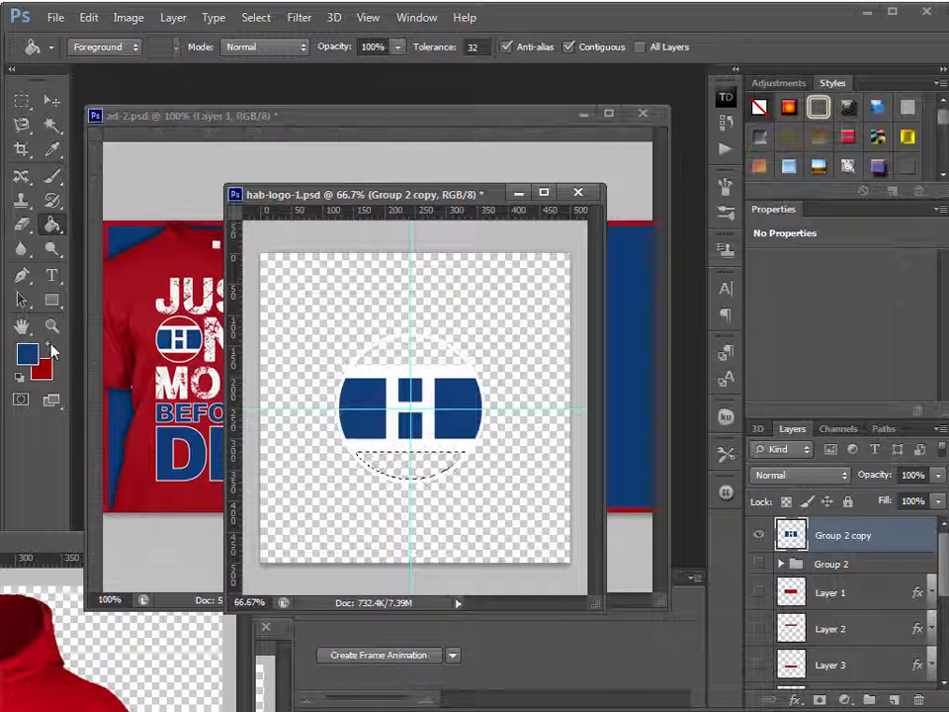
{"action": "left_click", "coordinate": [48, 346]}
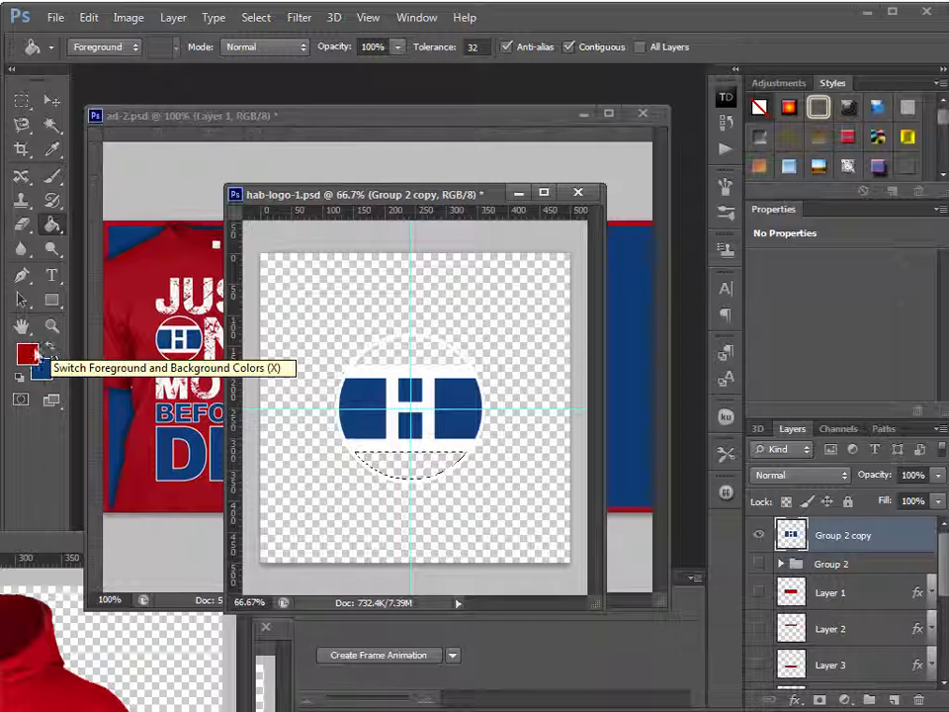
Select the logo's transparent upper segment with the Magic Wand and fill it with the same red using the Paint Bucket.
{"action": "left_click", "coordinate": [51, 125]}
{"action": "left_click", "coordinate": [438, 363]}
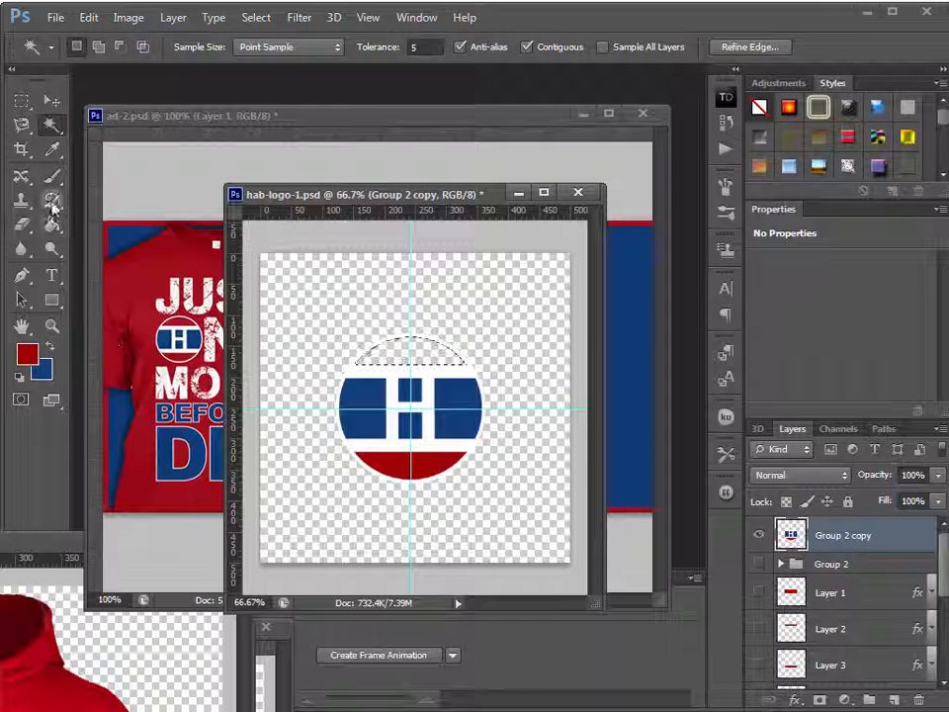
{"action": "left_click", "coordinate": [52, 223]}
{"action": "right_click", "coordinate": [56, 227]}
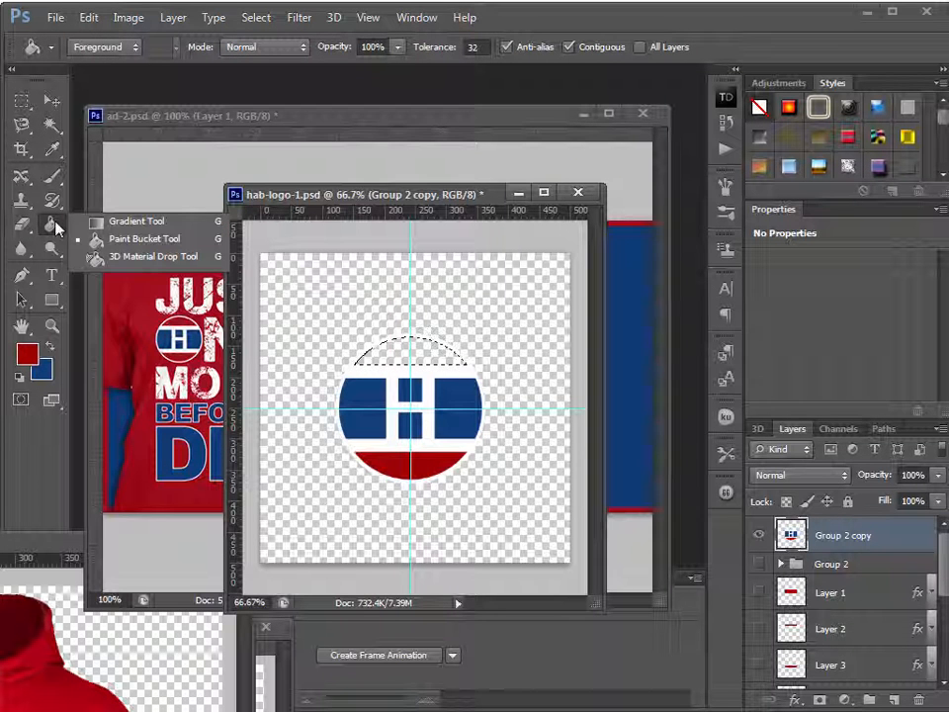
{"action": "left_click", "coordinate": [201, 239]}
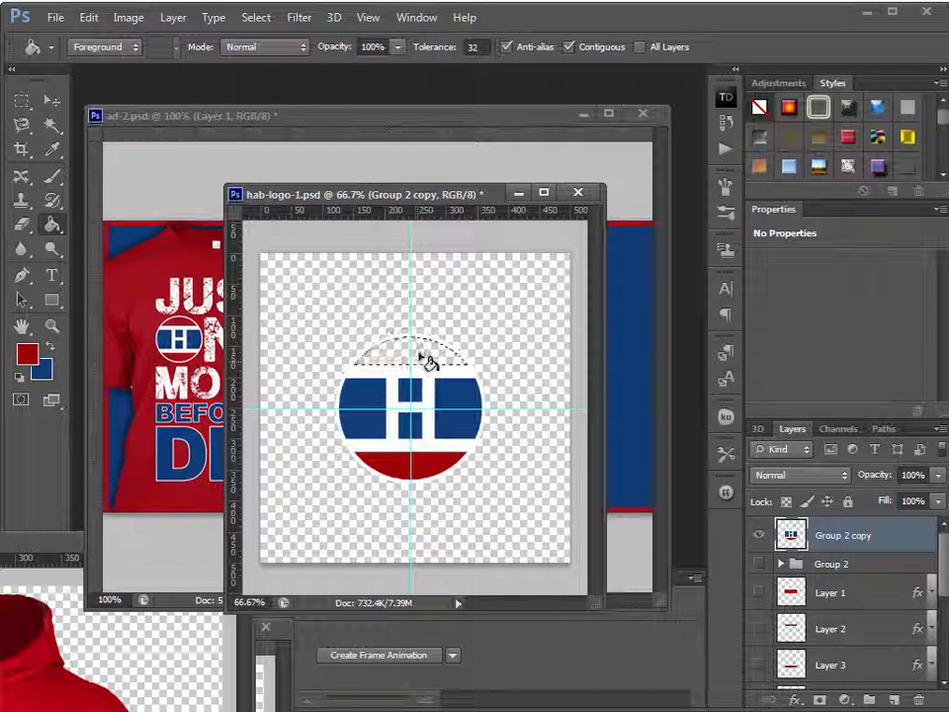
{"action": "left_click", "coordinate": [423, 354]}
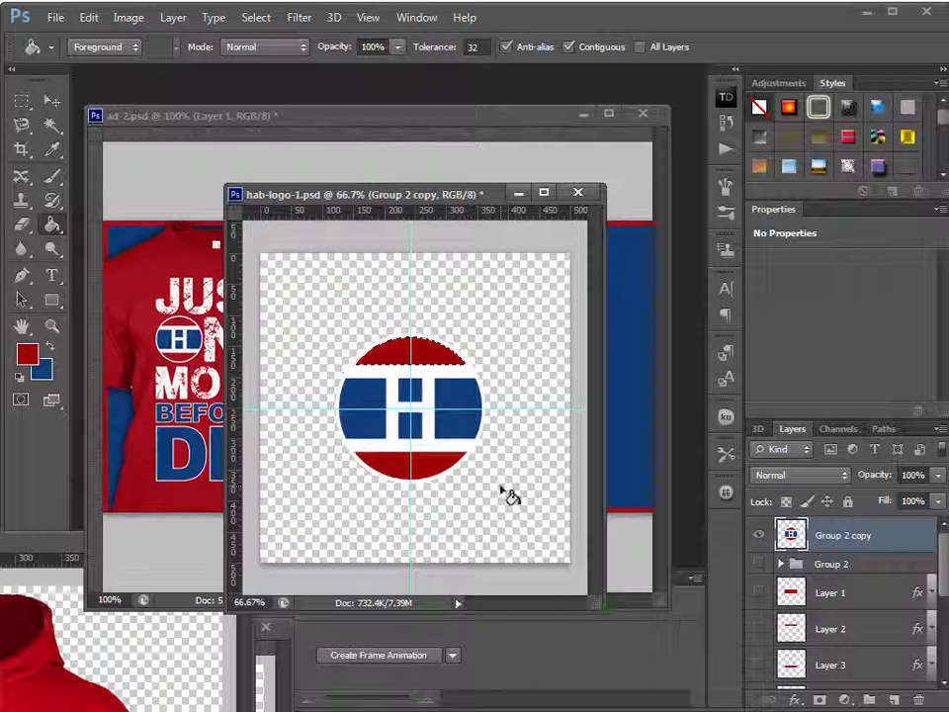
Clear the selection in hab-logo-1.psd and copy the merged logo into ad-2.psd over the white slogan.
{"action": "left_click", "coordinate": [254, 18]}
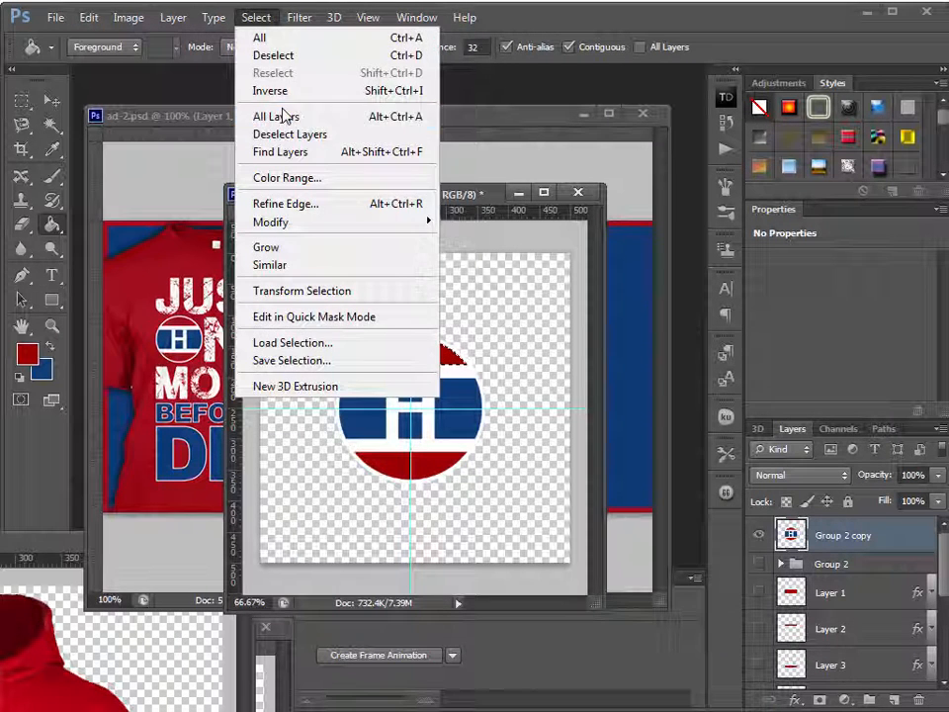
{"action": "left_click", "coordinate": [278, 87]}
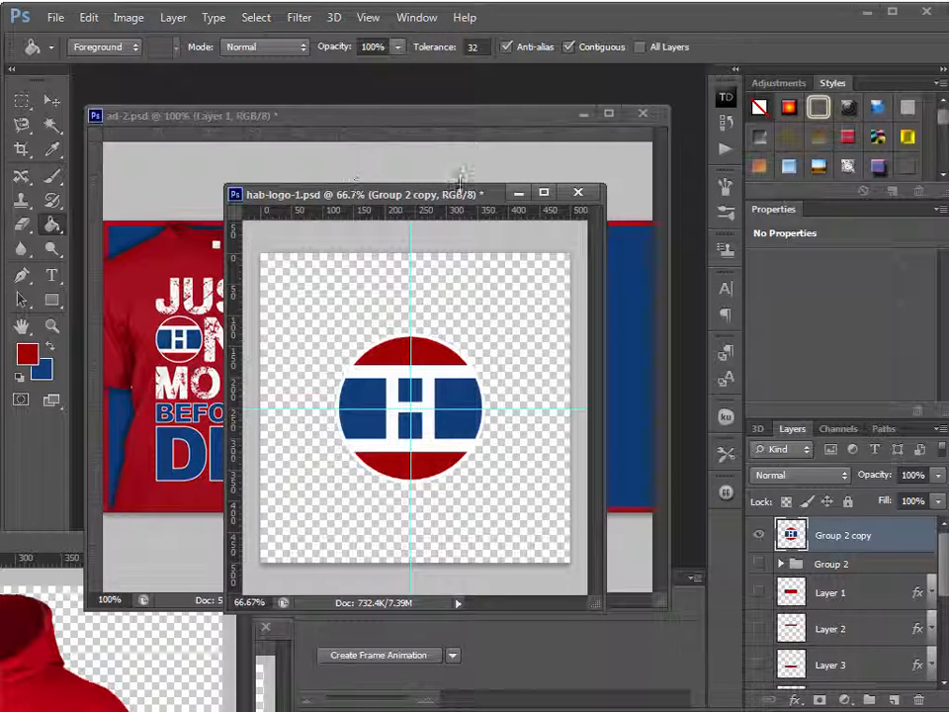
{"action": "left_click_drag", "start_coordinate": [465, 195], "coordinate": [928, 186]}
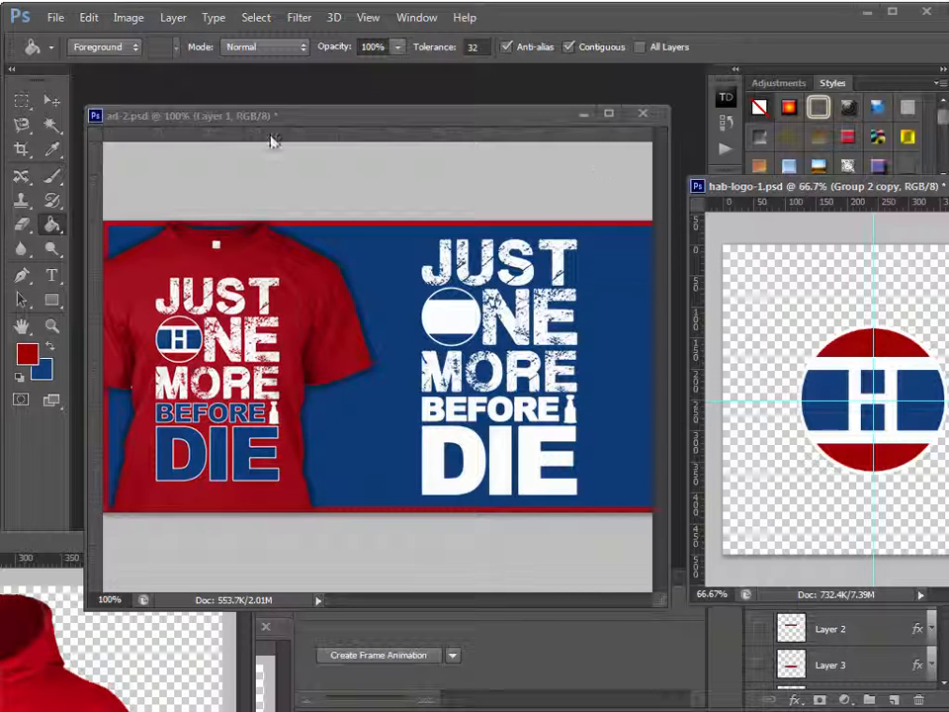
{"action": "left_click", "coordinate": [51, 101]}
{"action": "left_click_drag", "start_coordinate": [914, 446], "coordinate": [551, 392]}
{"action": "left_click_drag", "start_coordinate": [912, 186], "coordinate": [947, 186]}
{"action": "left_click", "coordinate": [550, 389]}
{"action": "left_click_drag", "start_coordinate": [551, 390], "coordinate": [547, 443]}
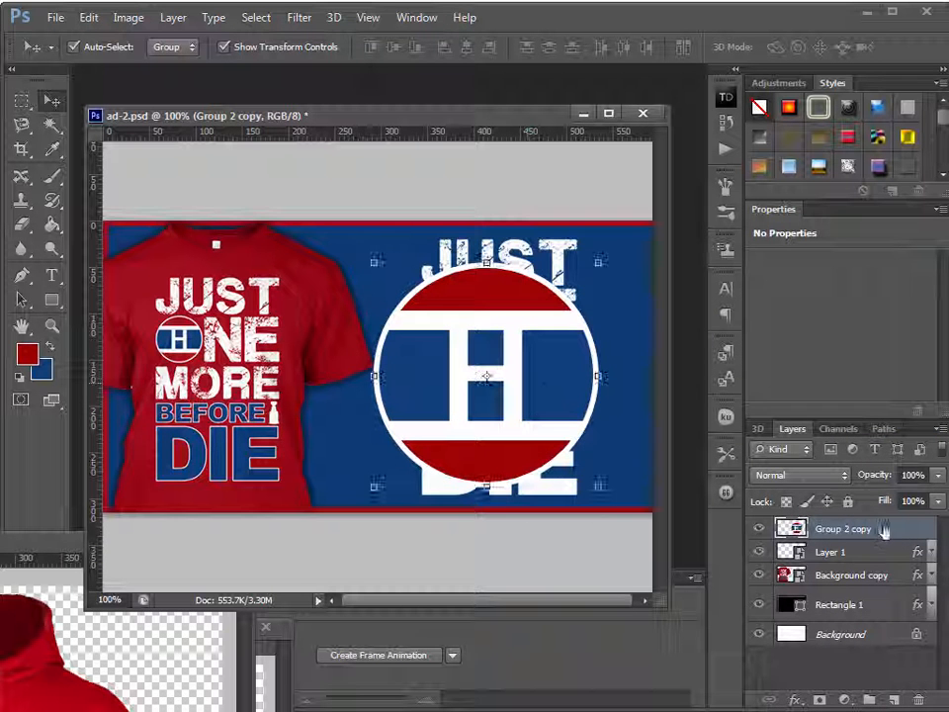
Convert the logo layer to a smart object, scale it to 26.34% and fit it over the slogan's white circle.
{"action": "right_click", "coordinate": [888, 538]}
{"action": "left_click", "coordinate": [939, 1]}
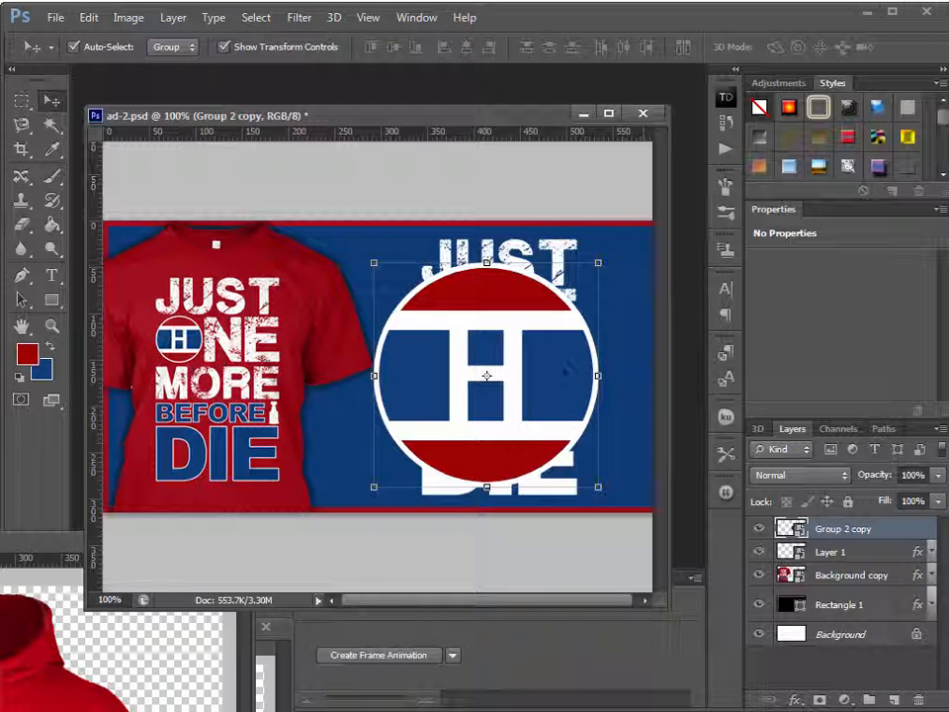
{"action": "left_click_drag", "start_coordinate": [564, 371], "coordinate": [564, 340]}
{"action": "left_click_drag", "start_coordinate": [599, 455], "coordinate": [481, 346]}
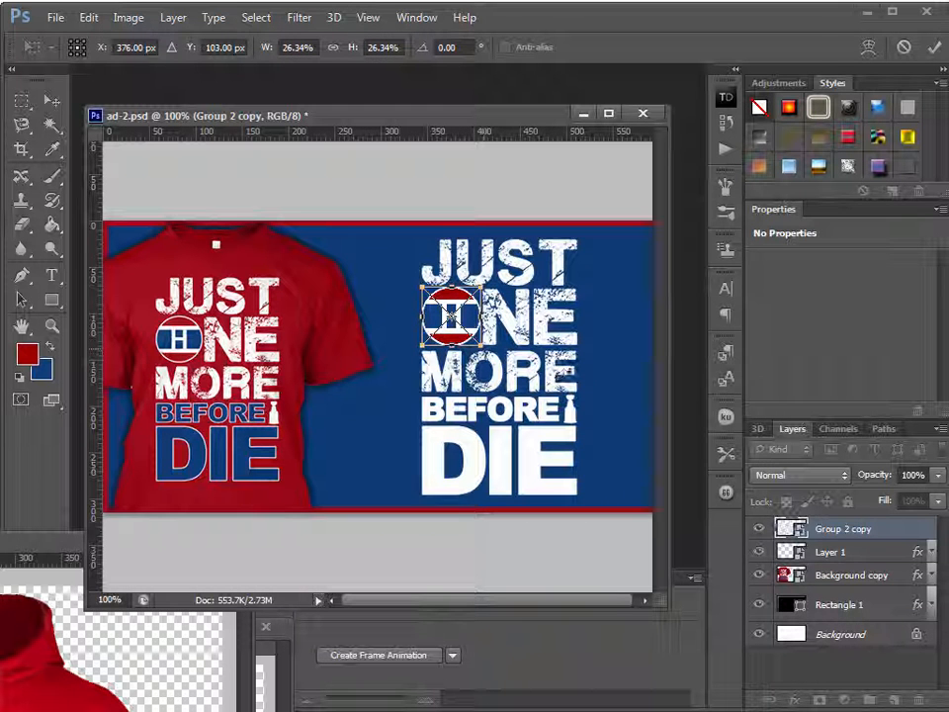
{"action": "key", "text": "Return"}
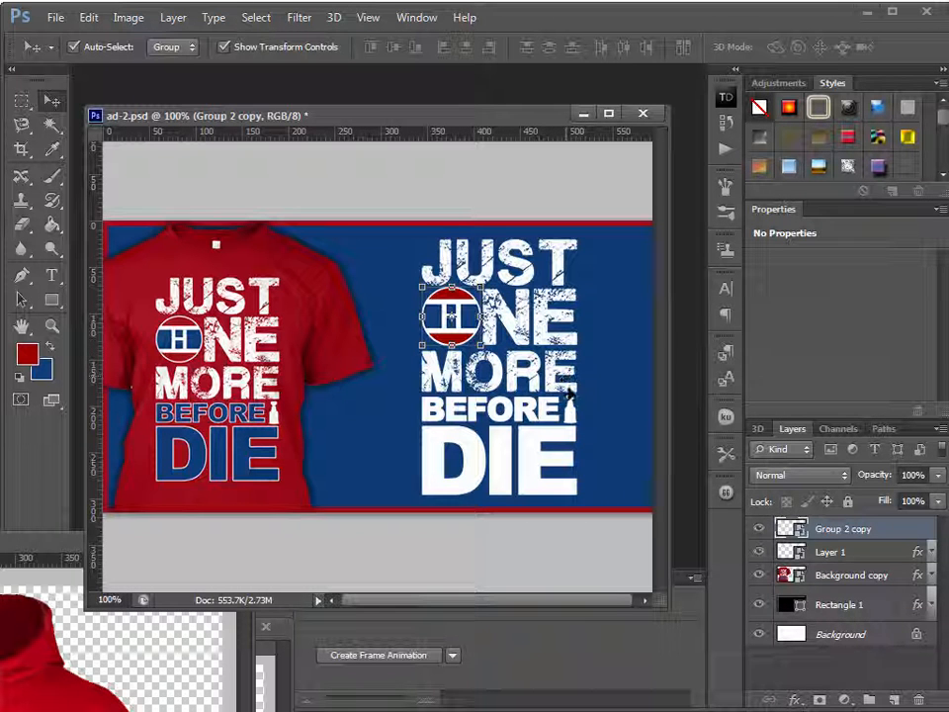
Hide the logo layer Group 2 copy and rasterize the slogan's Layer 1.
{"action": "left_click", "coordinate": [760, 531]}
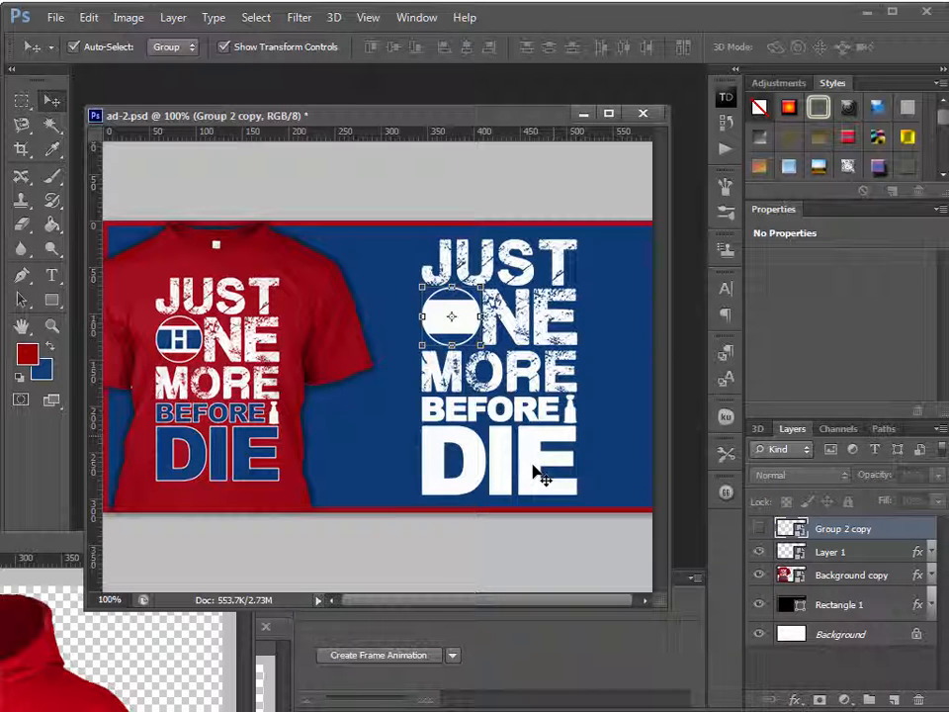
{"action": "left_click", "coordinate": [537, 339]}
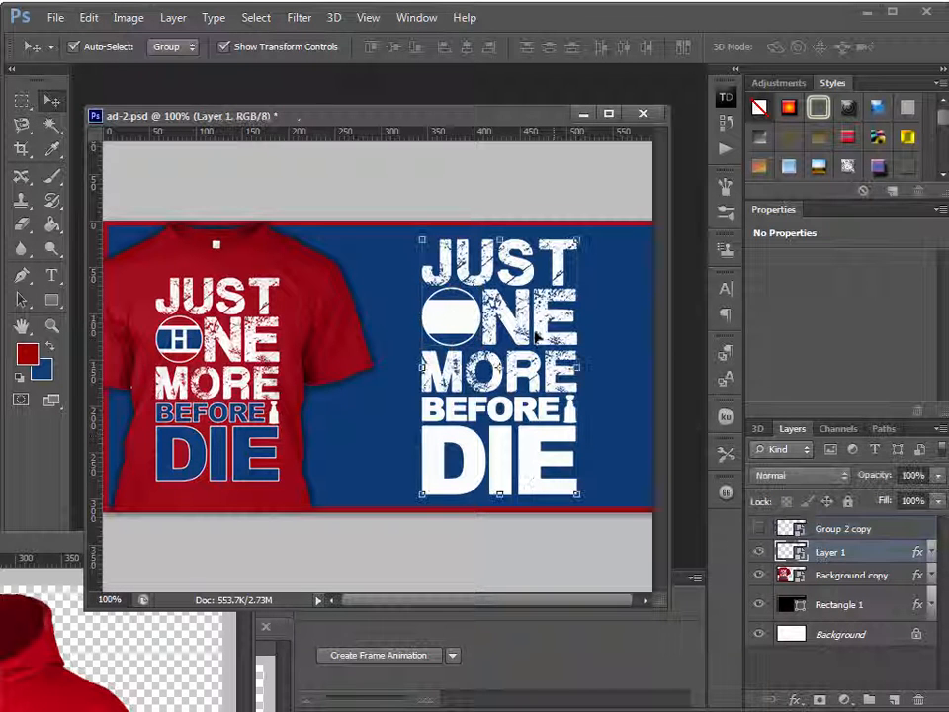
{"action": "right_click", "coordinate": [871, 551]}
{"action": "left_click", "coordinate": [921, 26]}
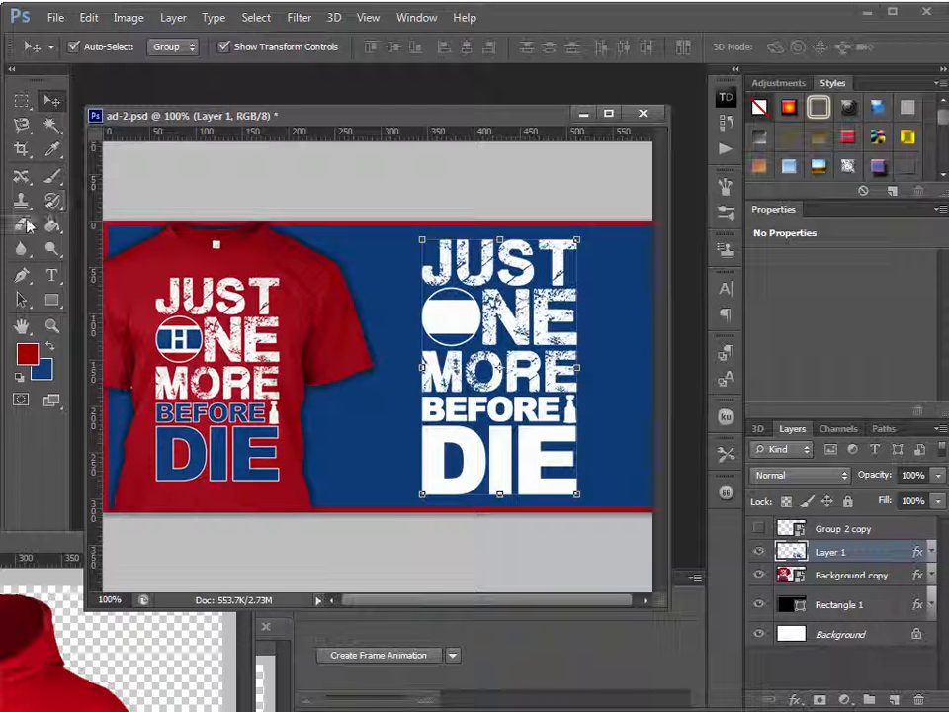
Try to remove the slogan's old white circle with an Eraser stroke and a rectangular selection around it.
{"action": "left_click", "coordinate": [27, 225]}
{"action": "left_click_drag", "start_coordinate": [422, 313], "coordinate": [410, 323]}
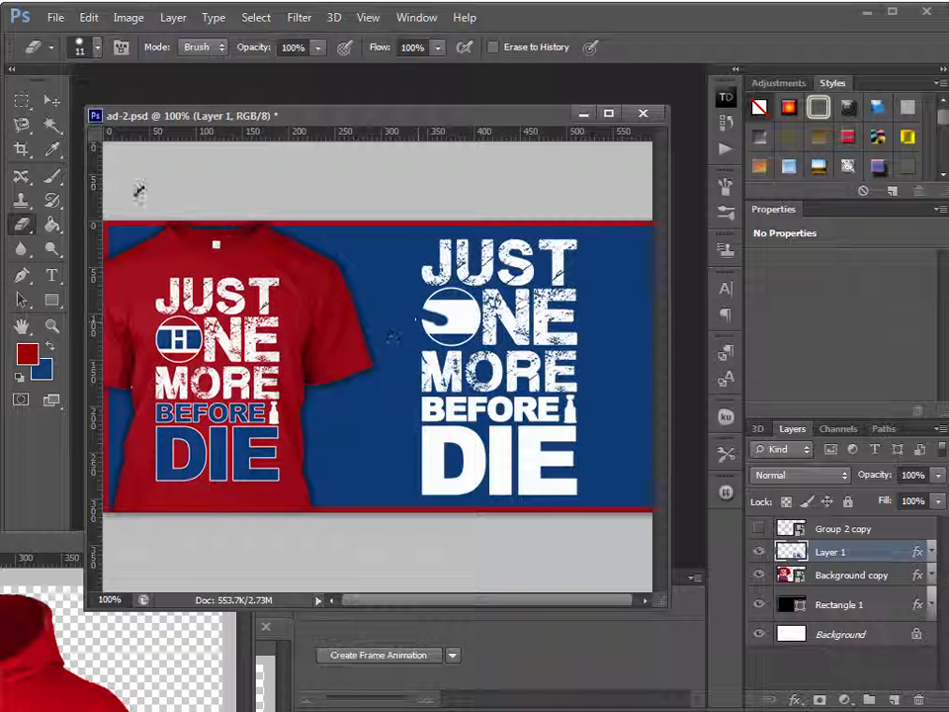
{"action": "left_click", "coordinate": [21, 102]}
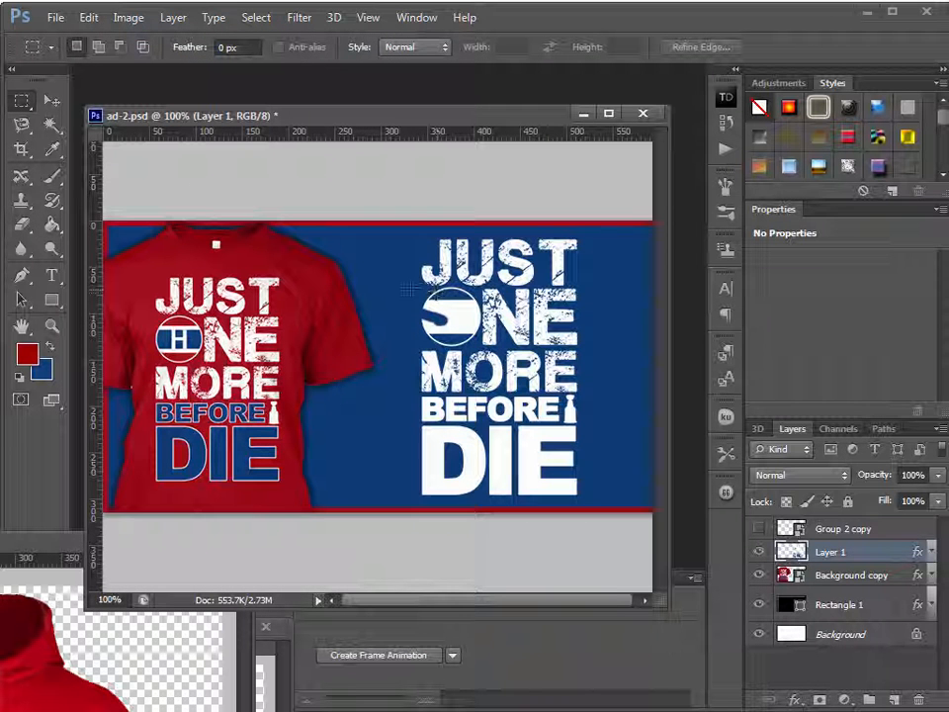
{"action": "left_click_drag", "start_coordinate": [415, 290], "coordinate": [482, 342]}
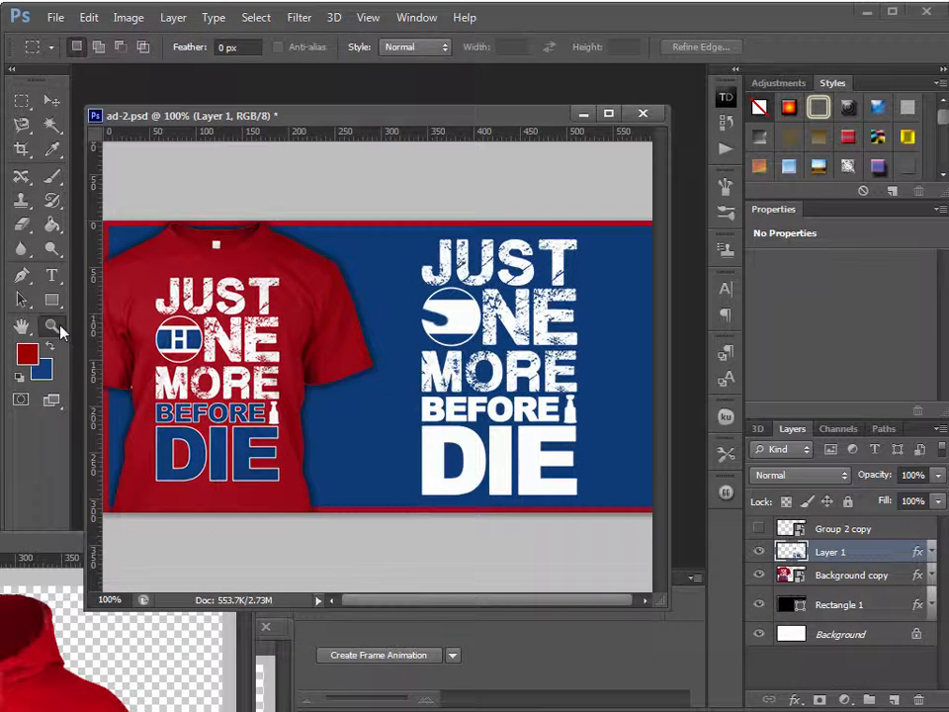
Clear most of the left half of the slogan's old white circle using rectangular marquee selections on Layer 1.
{"action": "left_click", "coordinate": [52, 325]}
{"action": "left_click", "coordinate": [454, 318]}
{"action": "left_click", "coordinate": [455, 318]}
{"action": "left_click", "coordinate": [512, 341]}
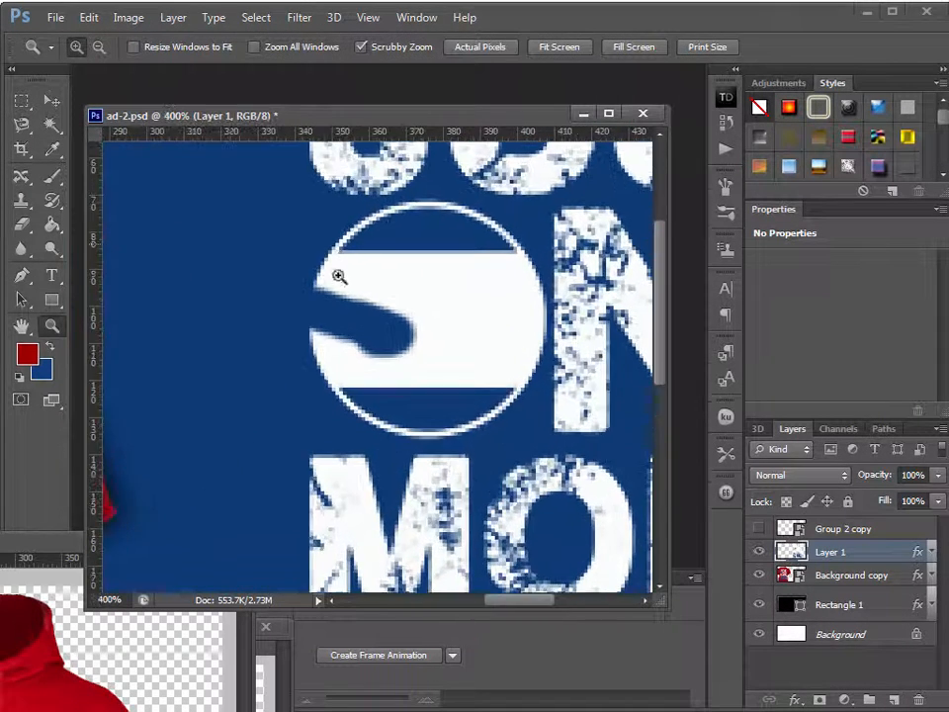
{"action": "key", "text": "m"}
{"action": "left_click_drag", "start_coordinate": [283, 197], "coordinate": [484, 267]}
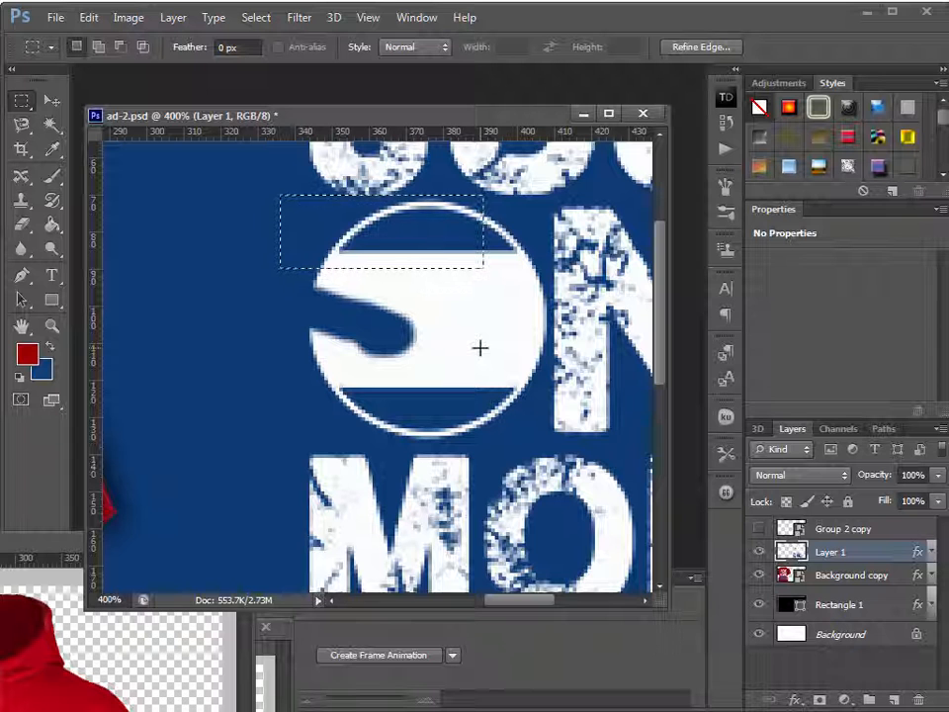
{"action": "key", "text": "ctrl+d"}
{"action": "left_click_drag", "start_coordinate": [285, 265], "coordinate": [470, 377]}
{"action": "key", "text": "ctrl+BackSpace"}
{"action": "left_click_drag", "start_coordinate": [278, 232], "coordinate": [428, 282]}
{"action": "key", "text": "ctrl+BackSpace"}
{"action": "left_click_drag", "start_coordinate": [299, 332], "coordinate": [432, 424]}
{"action": "key", "text": "ctrl+BackSpace"}
{"action": "key", "text": "ctrl+d"}
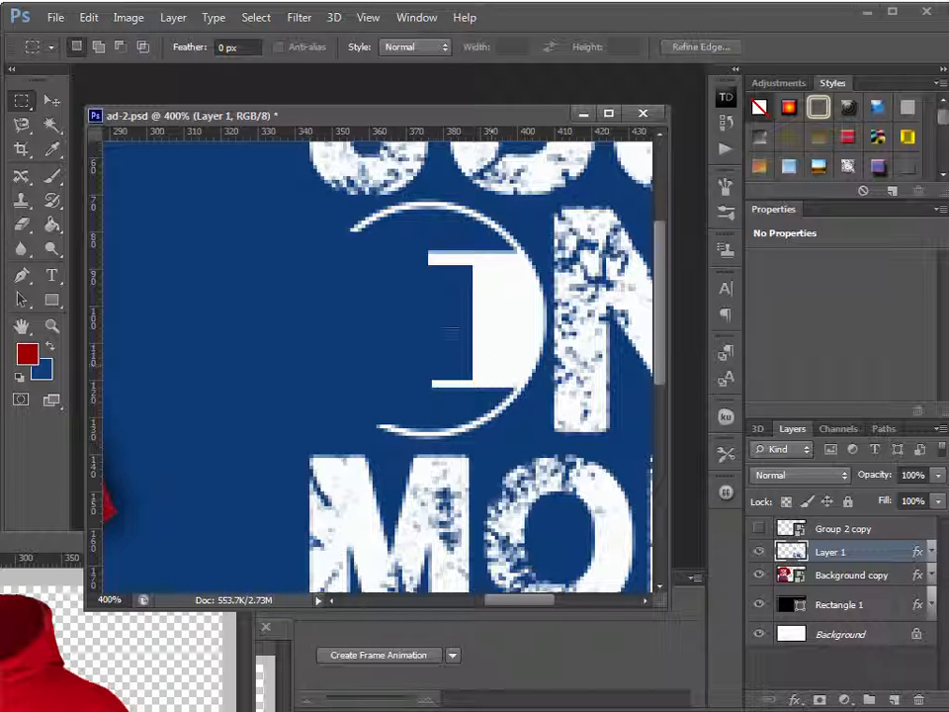
Clear the remaining pieces of the old white circle from Layer 1 with rectangular selections and save ad-2.psd.
{"action": "left_click_drag", "start_coordinate": [309, 361], "coordinate": [509, 439]}
{"action": "key", "text": "ctrl+BackSpace"}
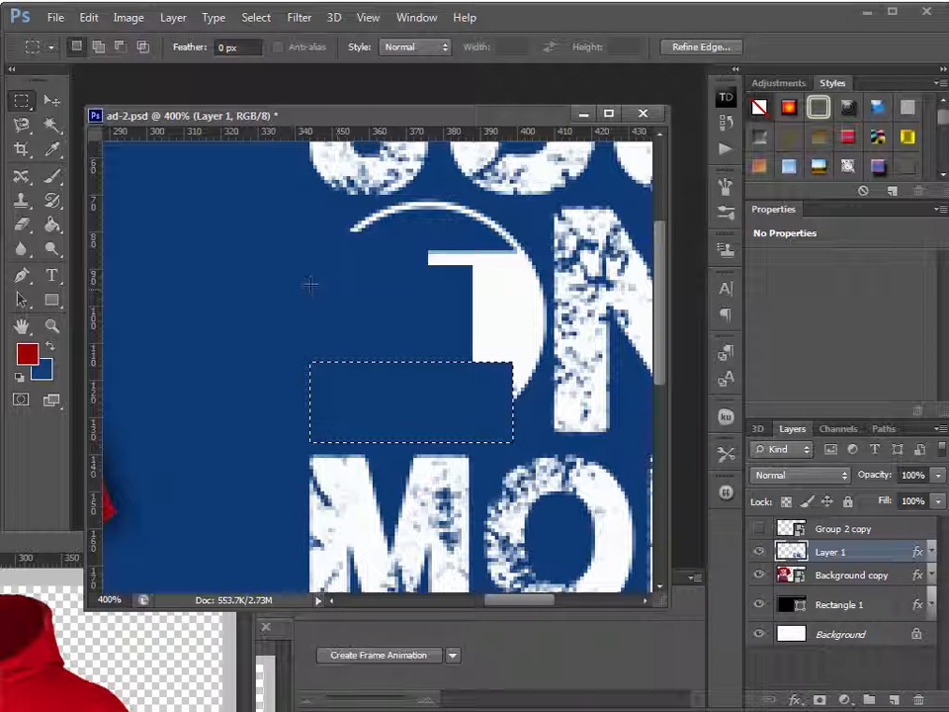
{"action": "key", "text": "ctrl+d"}
{"action": "left_click_drag", "start_coordinate": [334, 215], "coordinate": [550, 405]}
{"action": "key", "text": "ctrl+BackSpace"}
{"action": "key", "text": "ctrl+d"}
{"action": "key", "text": "ctrl+BackSpace"}
{"action": "key", "text": "ctrl+d"}
{"action": "left_click_drag", "start_coordinate": [534, 254], "coordinate": [381, 205]}
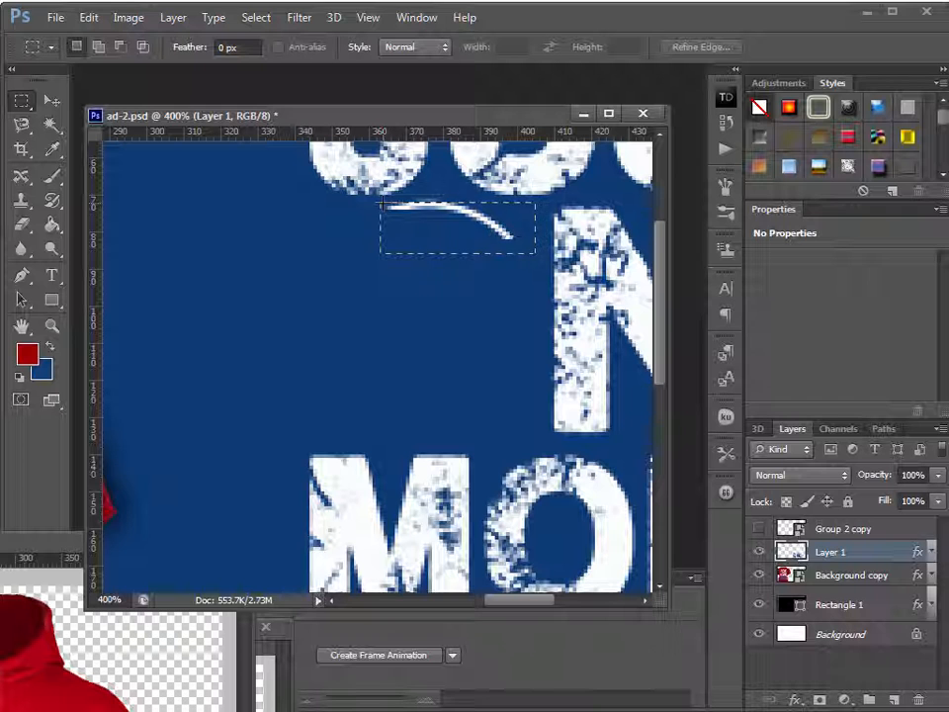
{"action": "key", "text": "ctrl+BackSpace"}
{"action": "key", "text": "ctrl+d"}
{"action": "key", "text": "ctrl+d"}
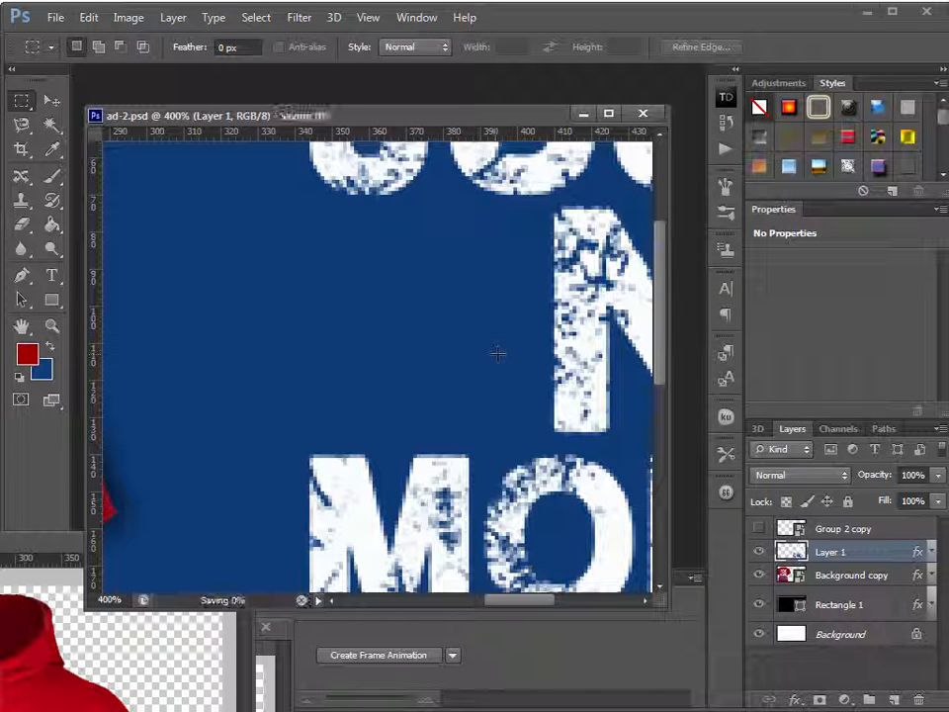
Show the Group 2 copy logo layer again, return to 100% zoom and widen the window to fit the whole ad.
{"action": "left_click", "coordinate": [760, 530]}
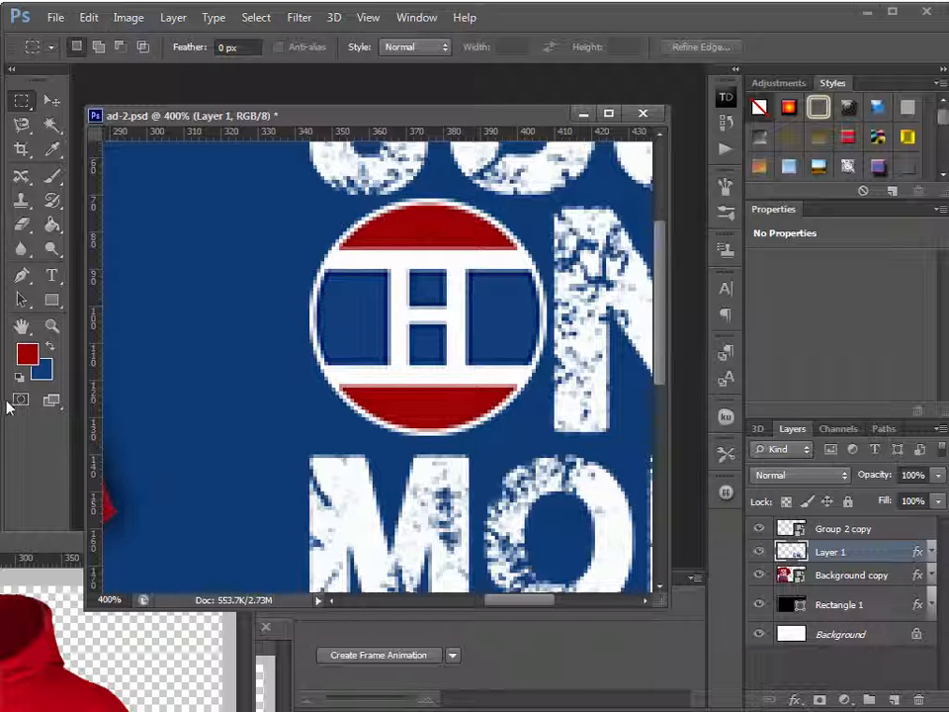
{"action": "left_click", "coordinate": [51, 325]}
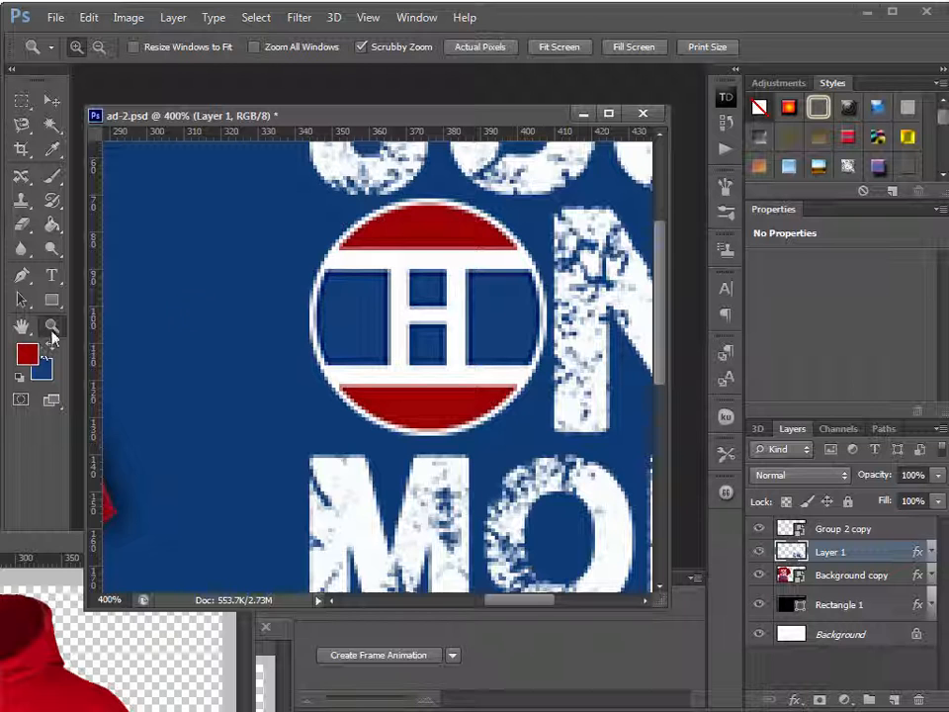
{"action": "key", "text": "alt"}
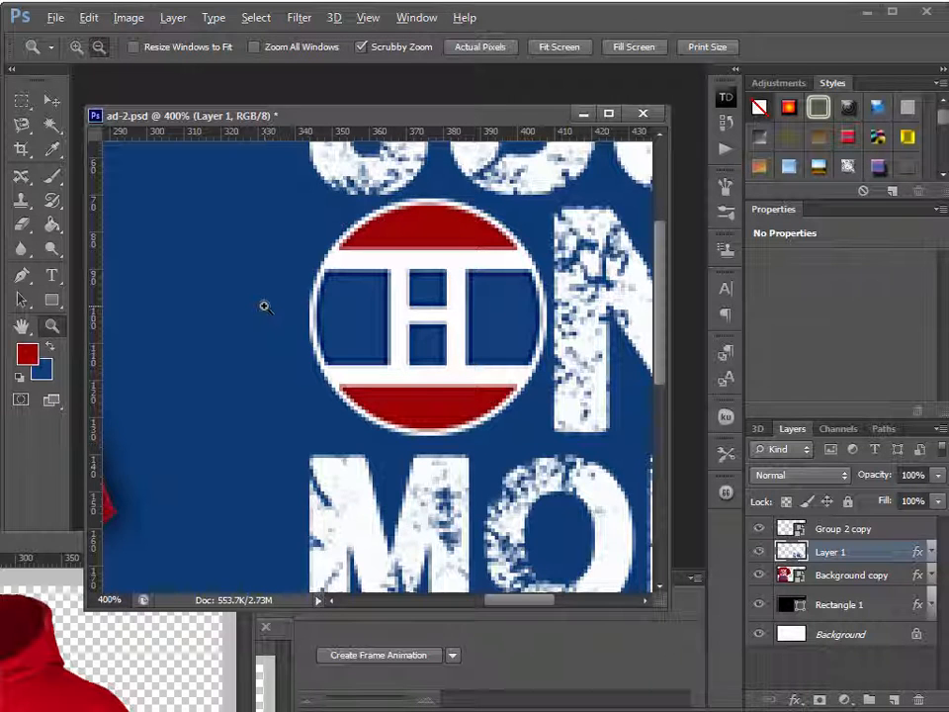
{"action": "left_click", "coordinate": [265, 306], "text": "alt"}
{"action": "left_click", "coordinate": [265, 306], "text": "alt"}
{"action": "left_click", "coordinate": [265, 306], "text": "alt"}
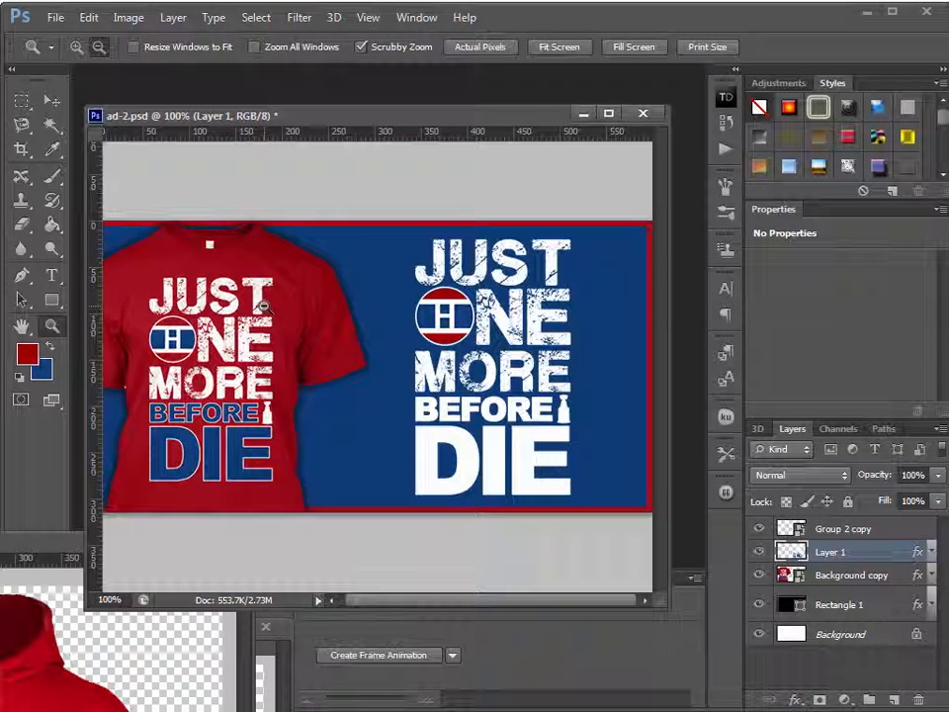
{"action": "left_click_drag", "start_coordinate": [669, 608], "coordinate": [806, 612]}
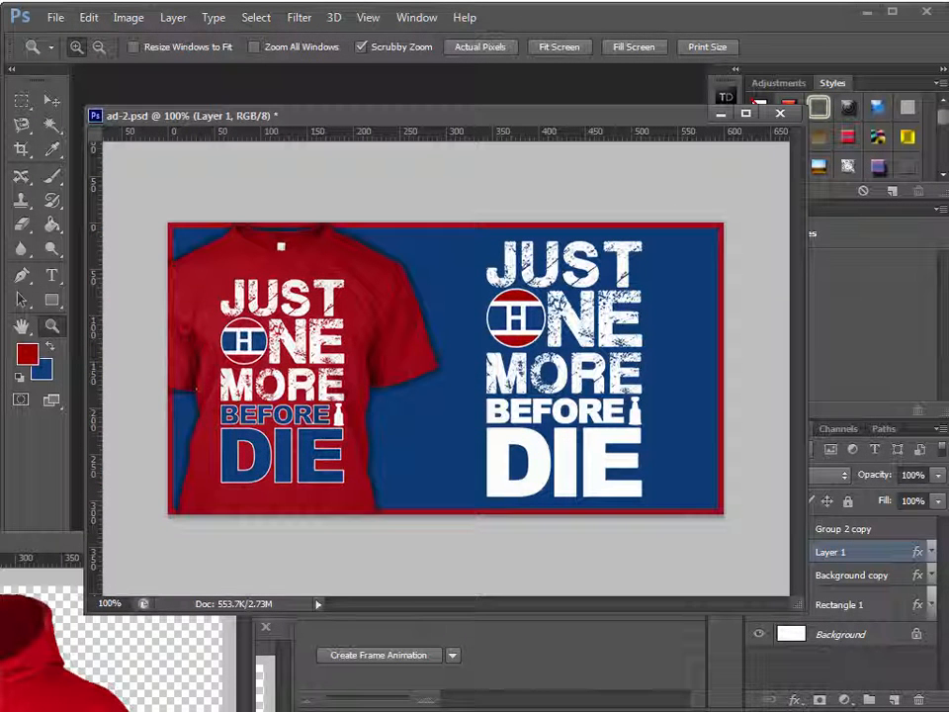
Try moving the slogan layer toward the T-shirt without its logo, and undo the move.
{"action": "left_click", "coordinate": [51, 100]}
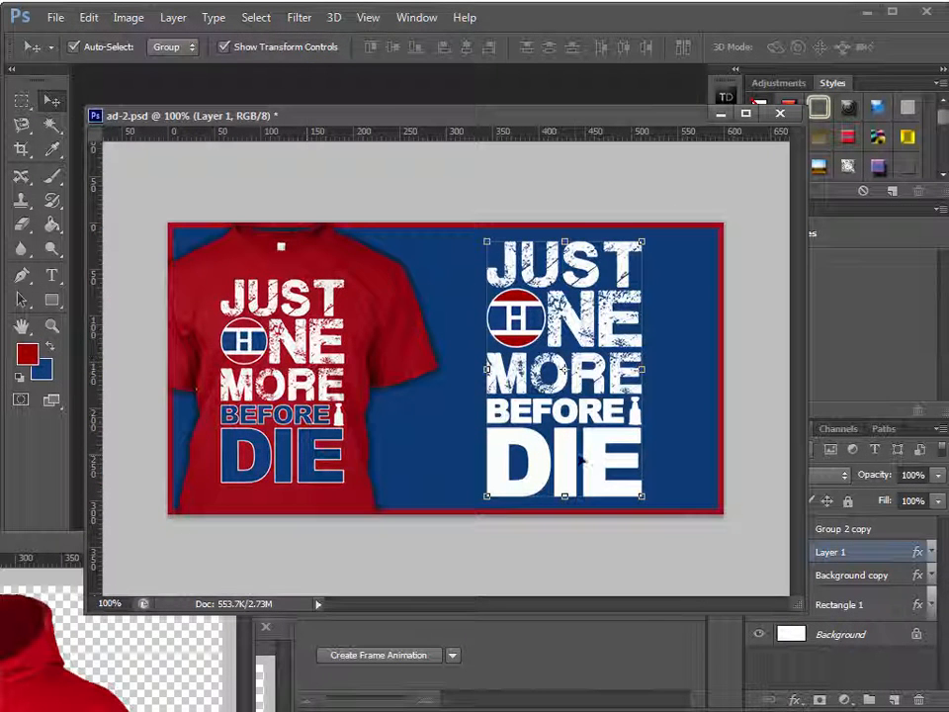
{"action": "left_click_drag", "start_coordinate": [564, 461], "coordinate": [534, 462]}
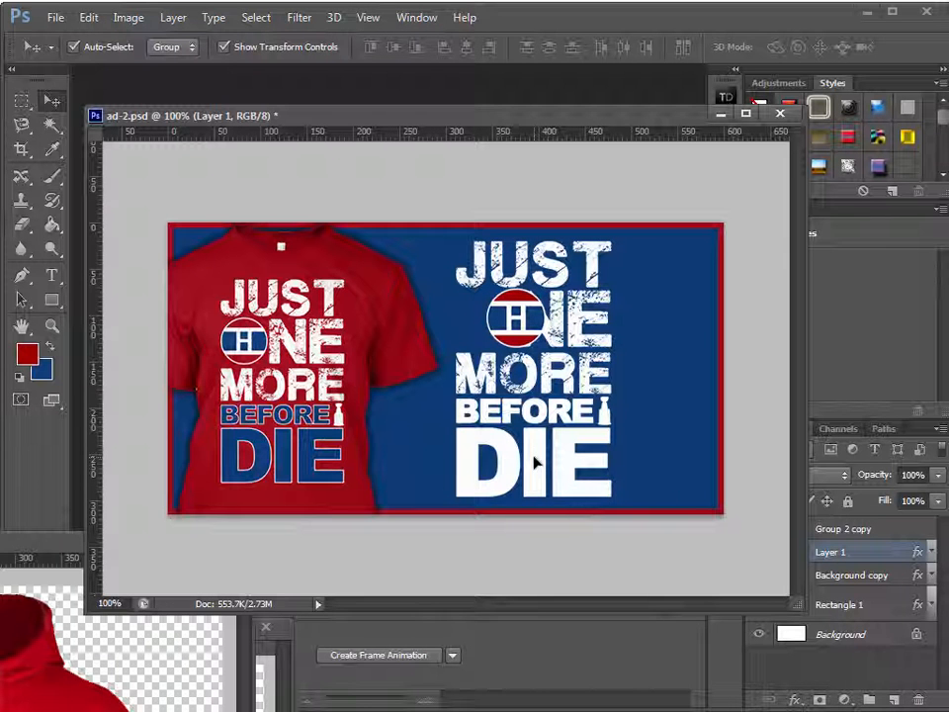
{"action": "key", "text": "ctrl+z"}
Select the logo and slogan layers together and merge them into a single layer.
{"action": "left_click", "coordinate": [680, 557]}
{"action": "left_click", "coordinate": [506, 323]}
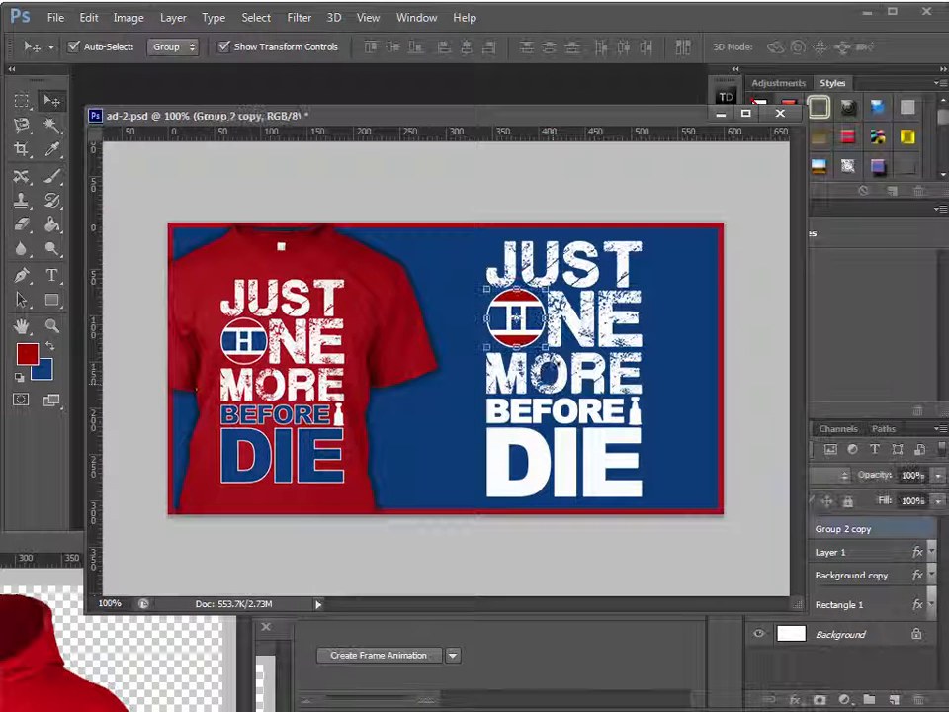
{"action": "left_click", "coordinate": [607, 333], "text": "shift"}
{"action": "left_click_drag", "start_coordinate": [658, 109], "coordinate": [554, 73]}
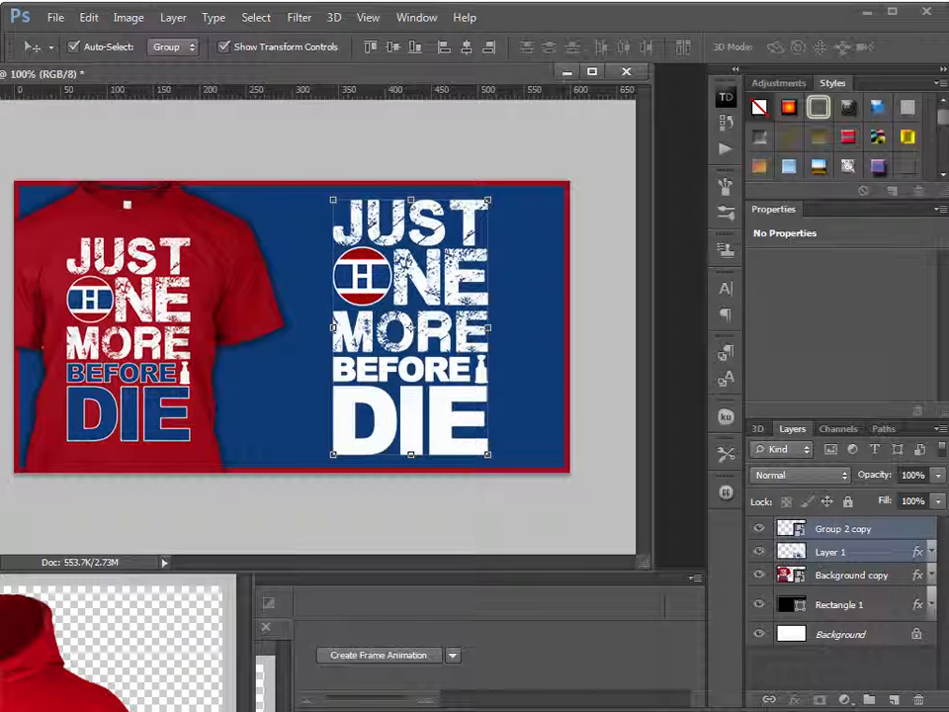
{"action": "key", "text": "ctrl+e"}
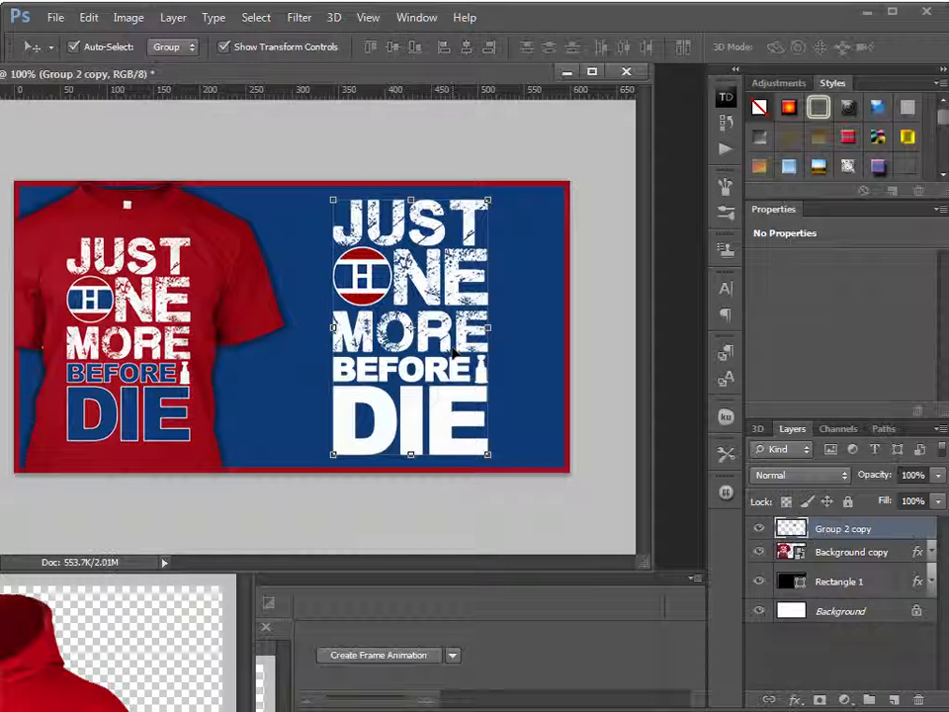
Move the merged slogan toward the T-shirt, place its layer beneath the T-shirt layer and save ad-2.psd.
{"action": "left_click_drag", "start_coordinate": [441, 421], "coordinate": [375, 425]}
{"action": "left_click_drag", "start_coordinate": [912, 532], "coordinate": [906, 562]}
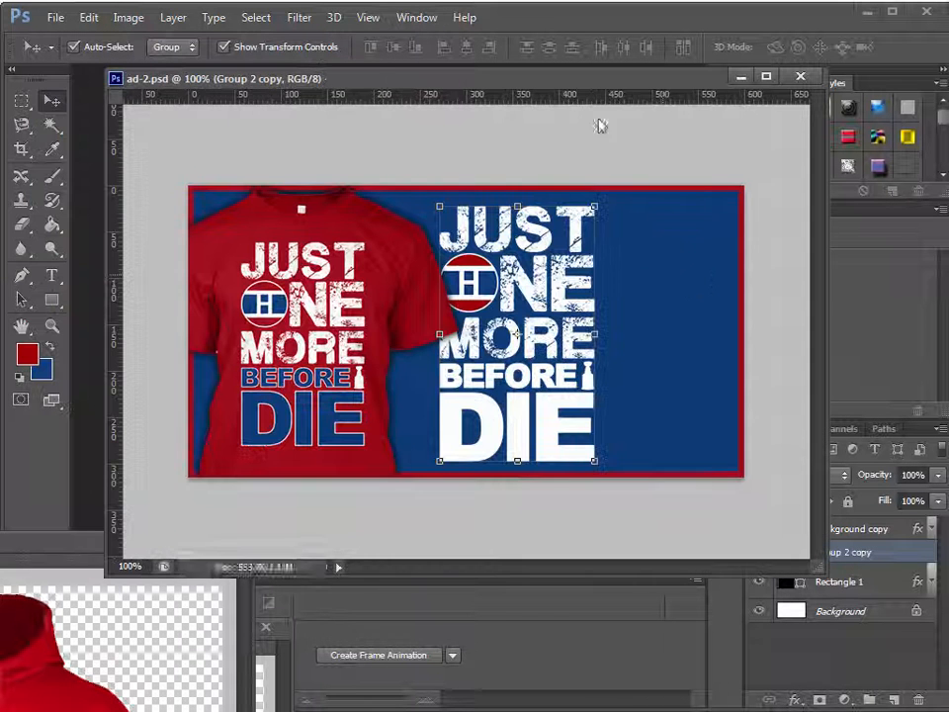
{"action": "key", "text": "ctrl+s"}
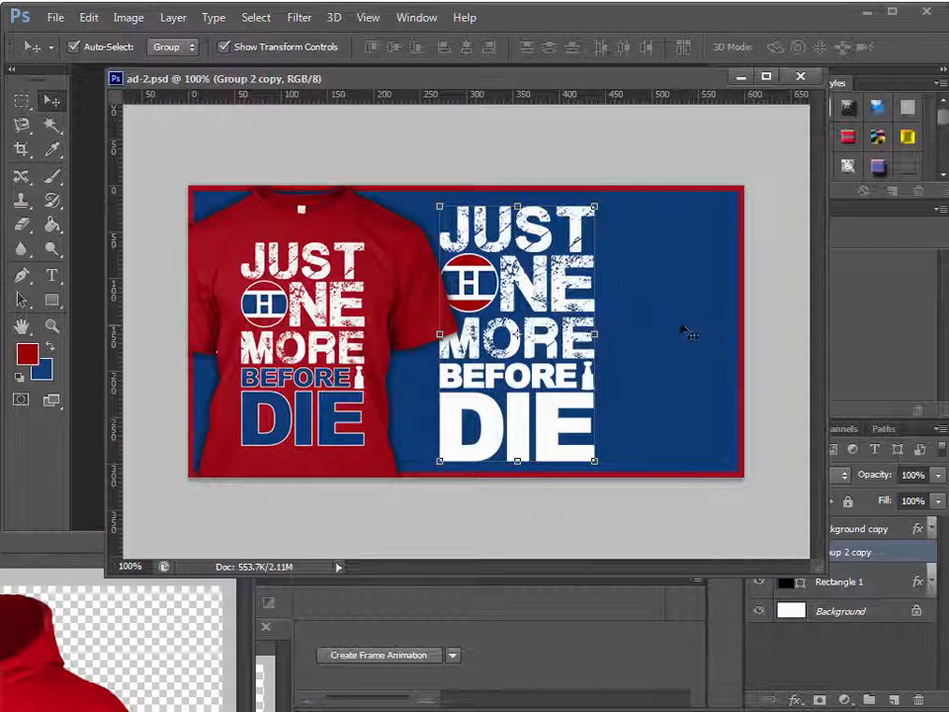
Bring the red women's T-shirt into ad-2.psd and scale it down to fit in the blue area beside the slogan.
{"action": "left_click_drag", "start_coordinate": [64, 682], "coordinate": [631, 421]}
{"action": "left_click_drag", "start_coordinate": [406, 166], "coordinate": [591, 416]}
{"action": "left_click_drag", "start_coordinate": [689, 462], "coordinate": [660, 308]}
{"action": "left_click_drag", "start_coordinate": [620, 274], "coordinate": [623, 237]}
{"action": "left_click_drag", "start_coordinate": [565, 223], "coordinate": [596, 241]}
{"action": "left_click_drag", "start_coordinate": [716, 406], "coordinate": [692, 378]}
{"action": "key", "text": "Return"}
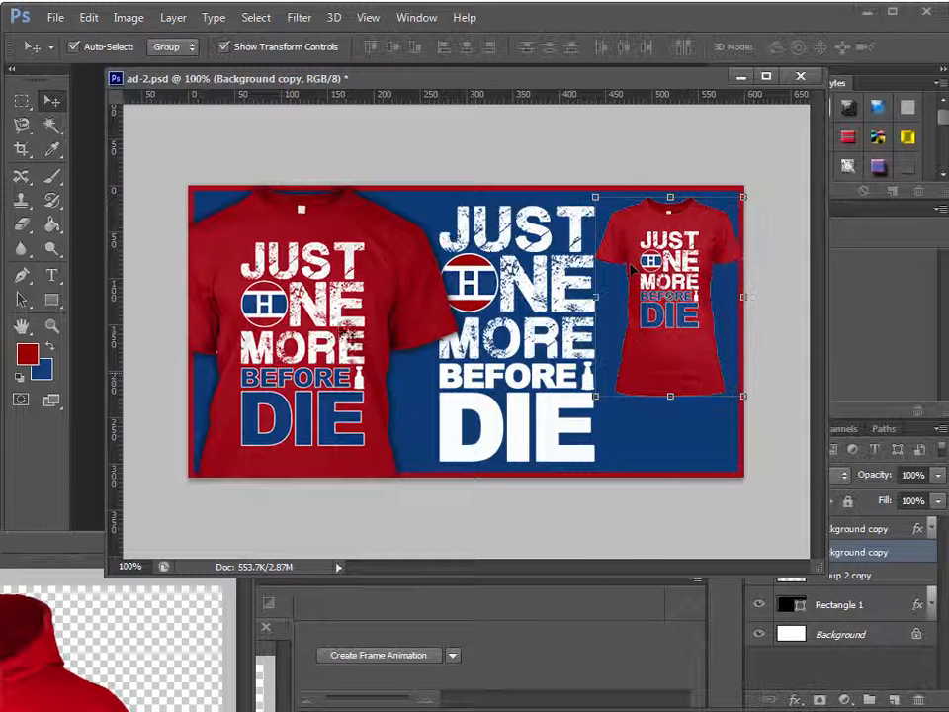
Save the large T-shirt layer's stroke and drop shadow effects as a new reusable layer style.
{"action": "left_click_drag", "start_coordinate": [648, 81], "coordinate": [510, 60]}
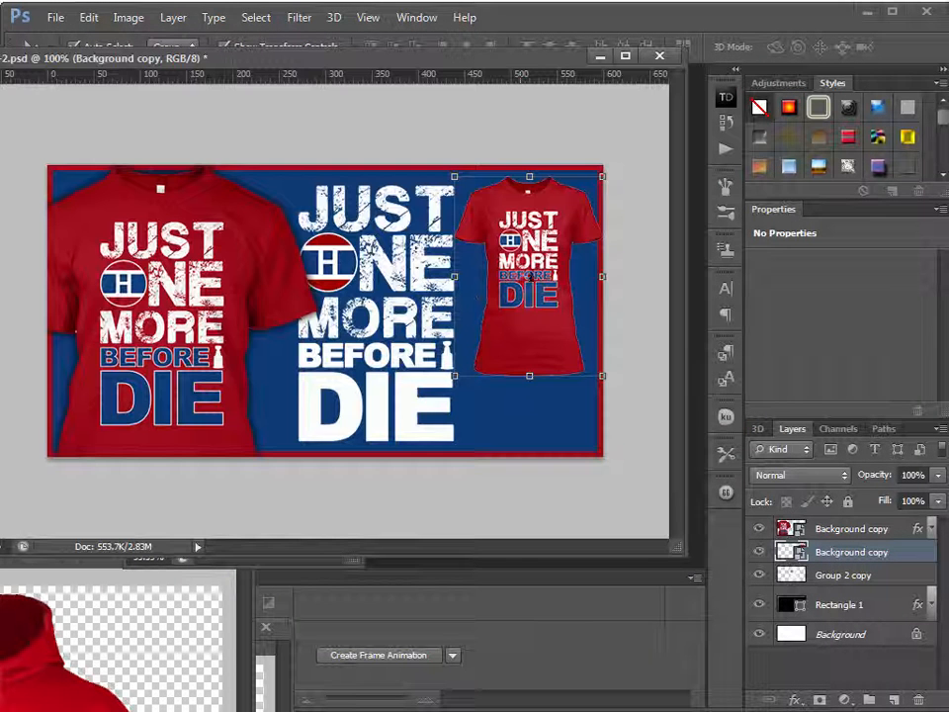
{"action": "left_click", "coordinate": [171, 184]}
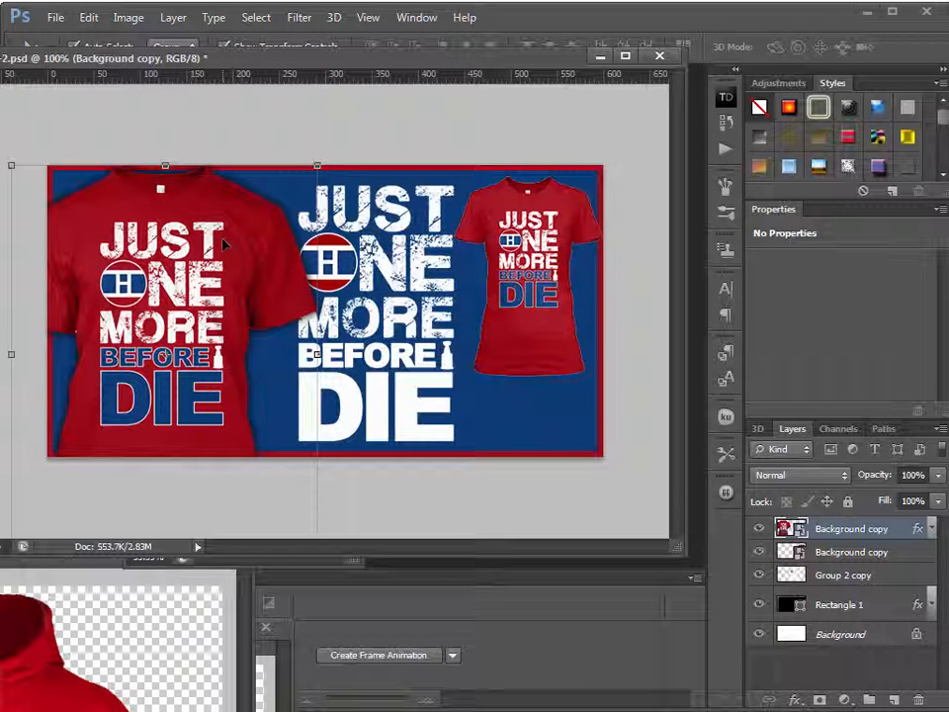
{"action": "double_click", "coordinate": [902, 530]}
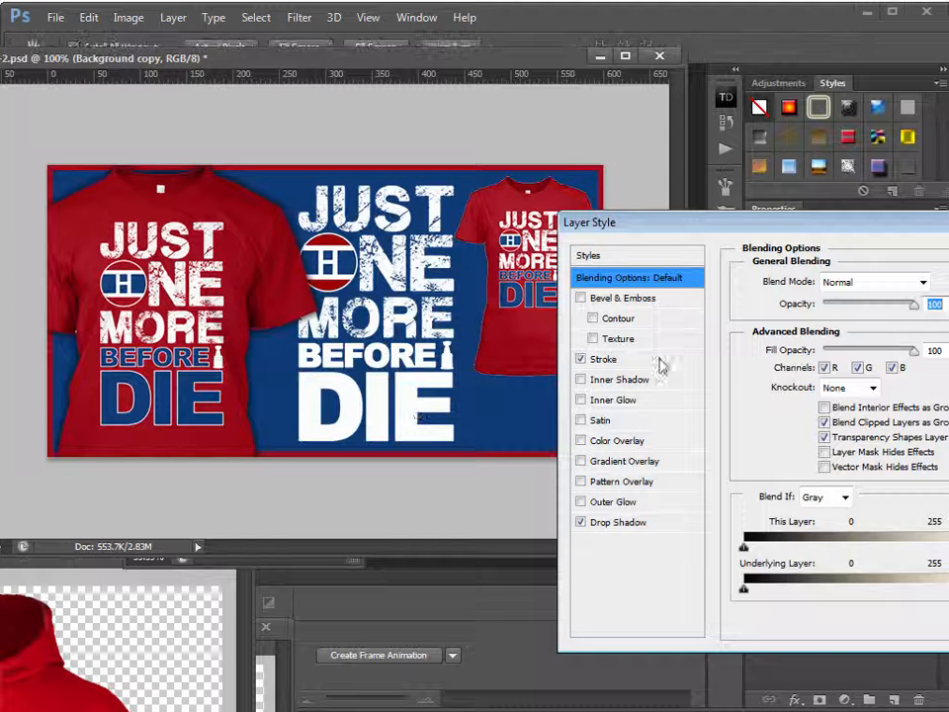
{"action": "left_click_drag", "start_coordinate": [781, 234], "coordinate": [440, 195]}
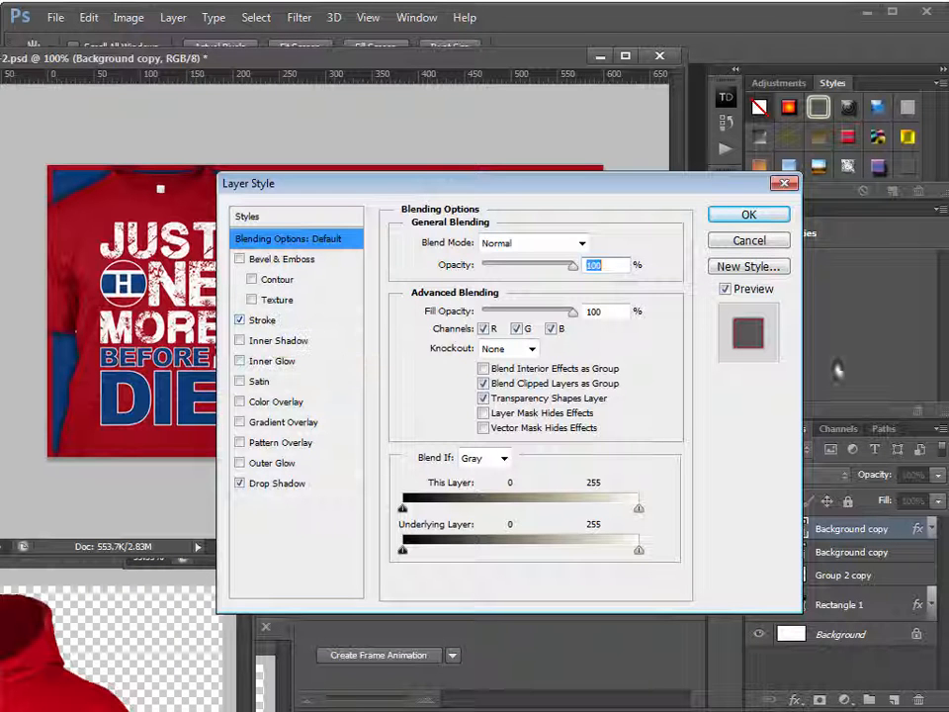
{"action": "left_click", "coordinate": [737, 269]}
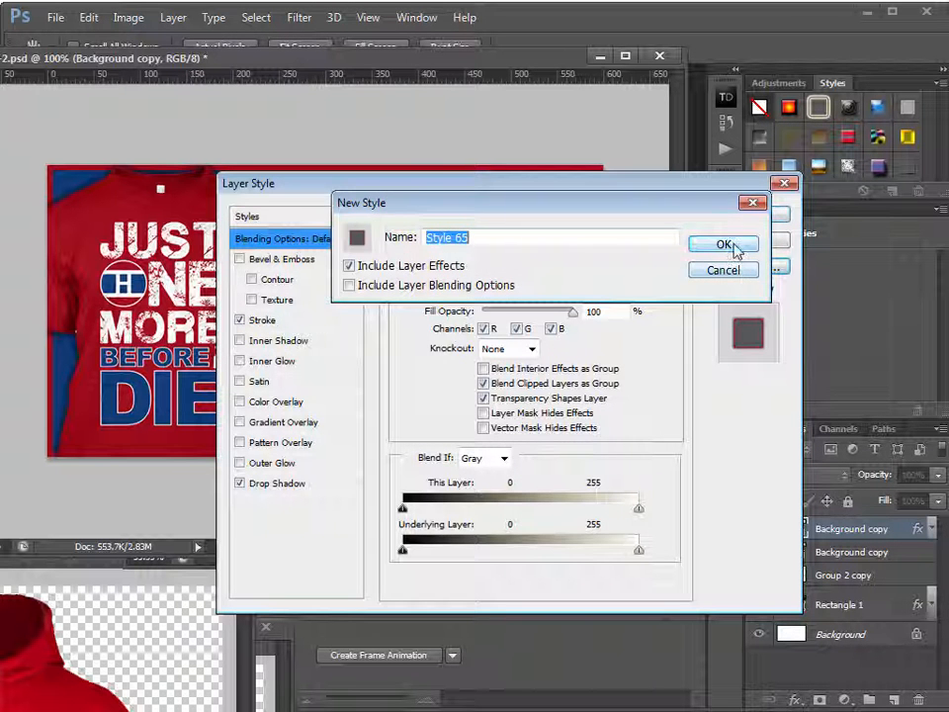
{"action": "left_click", "coordinate": [727, 246]}
{"action": "left_click", "coordinate": [771, 213]}
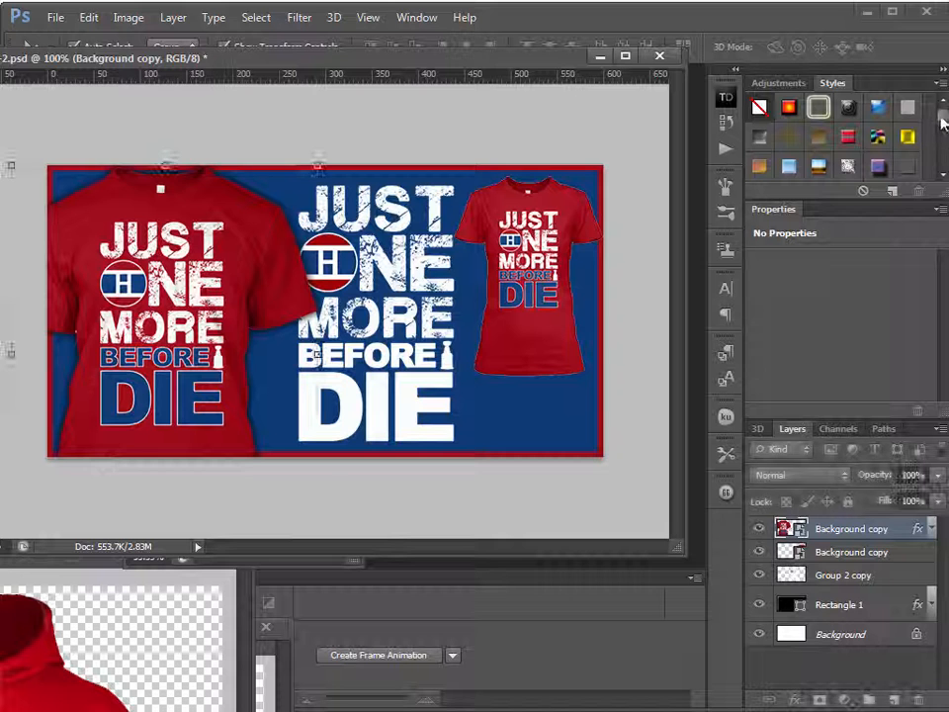
Apply the newly saved stroke and shadow style to the women's T-shirt layer.
{"action": "scroll", "coordinate": [919, 148], "scroll_direction": "down", "scroll_amount": 3}
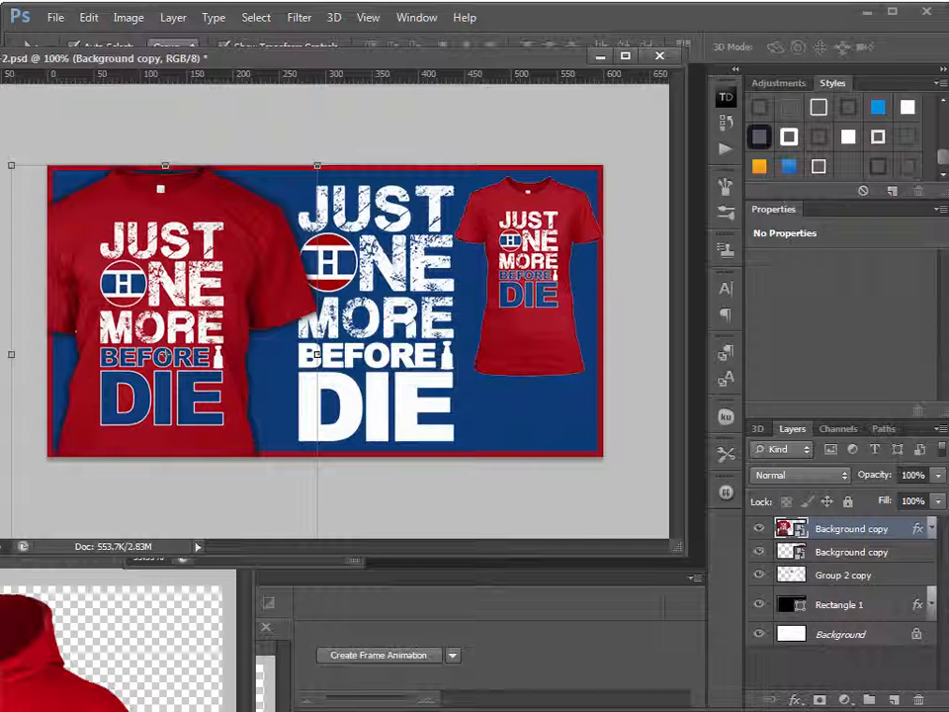
{"action": "key", "text": "alt+bracketleft"}
{"action": "left_click", "coordinate": [906, 168]}
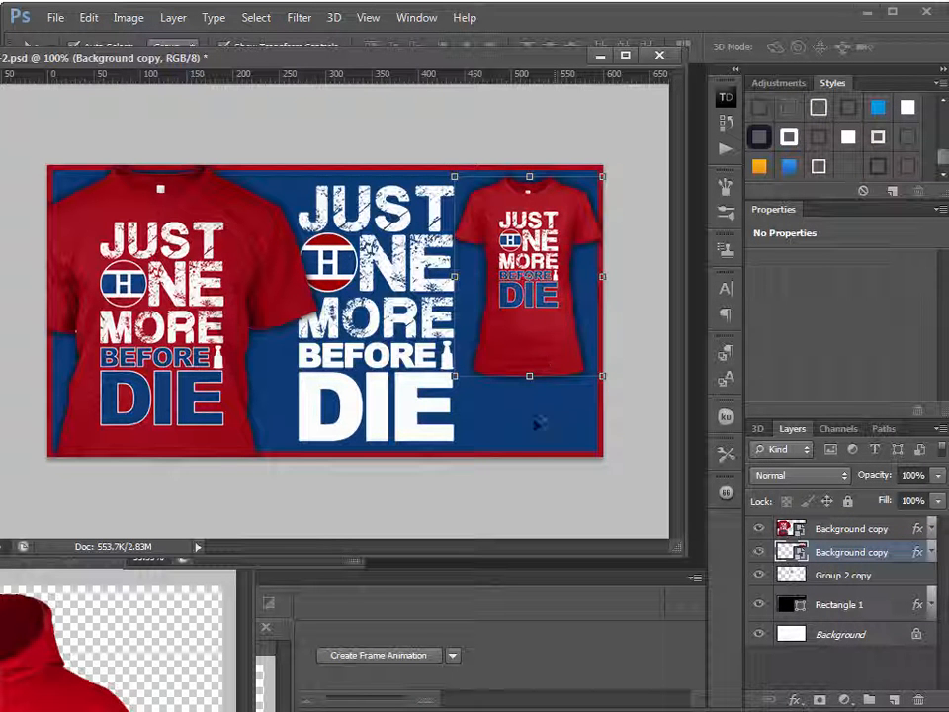
Bring the red hoodie into ad-2.psd and scale it down to fit the lower corner, overlapping the women's T-shirt.
{"action": "left_click", "coordinate": [109, 644]}
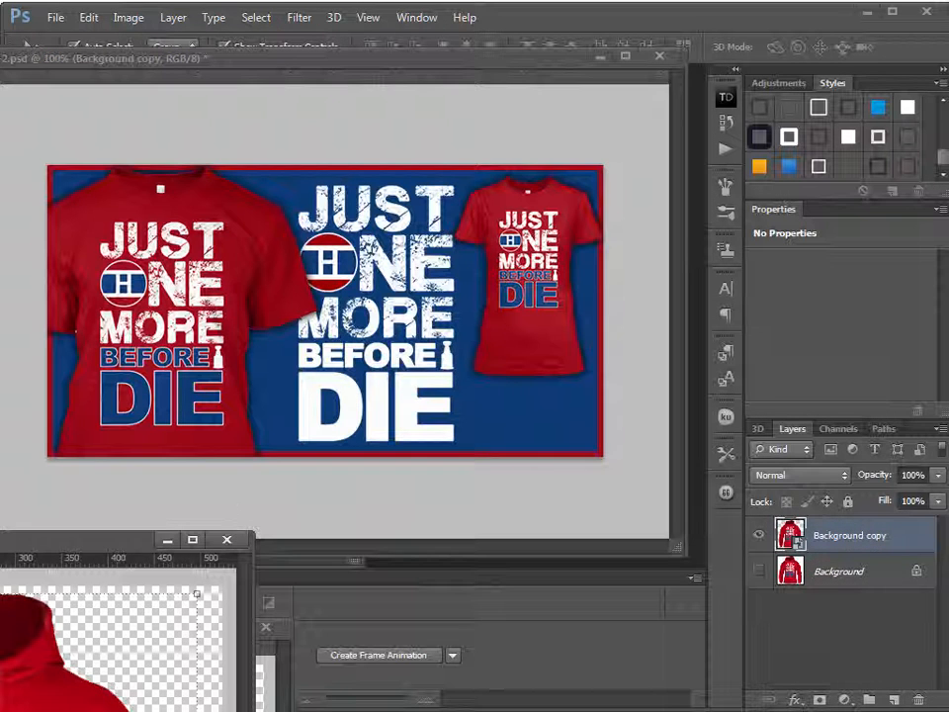
{"action": "left_click_drag", "start_coordinate": [107, 692], "coordinate": [366, 377]}
{"action": "left_click_drag", "start_coordinate": [408, 235], "coordinate": [413, 355]}
{"action": "left_click_drag", "start_coordinate": [578, 201], "coordinate": [394, 417]}
{"action": "left_click_drag", "start_coordinate": [345, 459], "coordinate": [454, 396]}
{"action": "left_click_drag", "start_coordinate": [494, 310], "coordinate": [582, 284]}
{"action": "left_click_drag", "start_coordinate": [635, 239], "coordinate": [513, 386]}
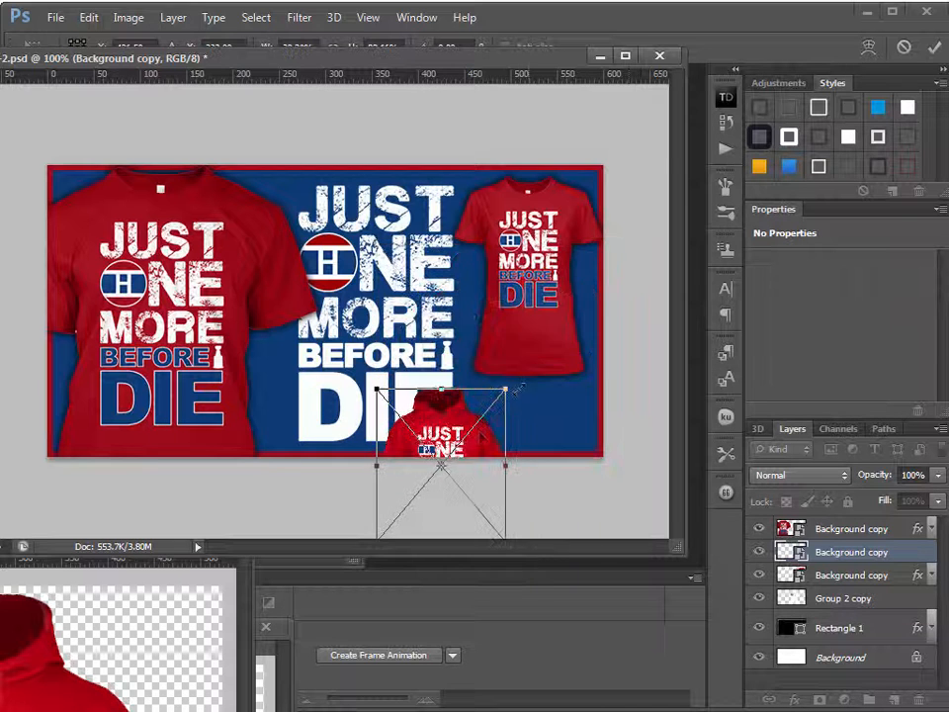
{"action": "left_click_drag", "start_coordinate": [481, 438], "coordinate": [571, 328]}
{"action": "left_click_drag", "start_coordinate": [594, 431], "coordinate": [629, 472]}
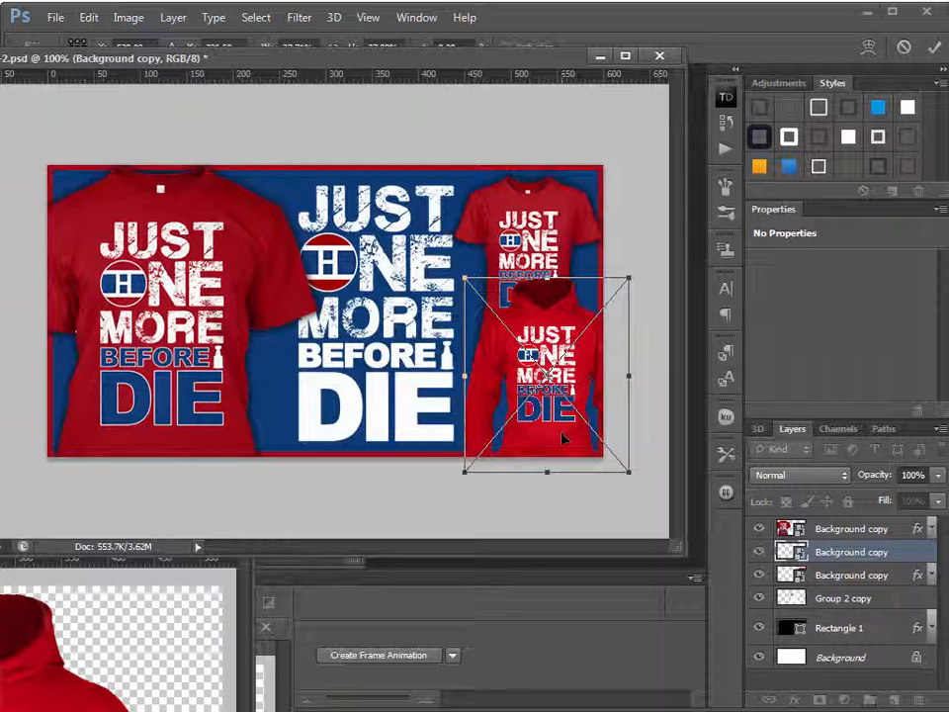
{"action": "key", "text": "Return"}
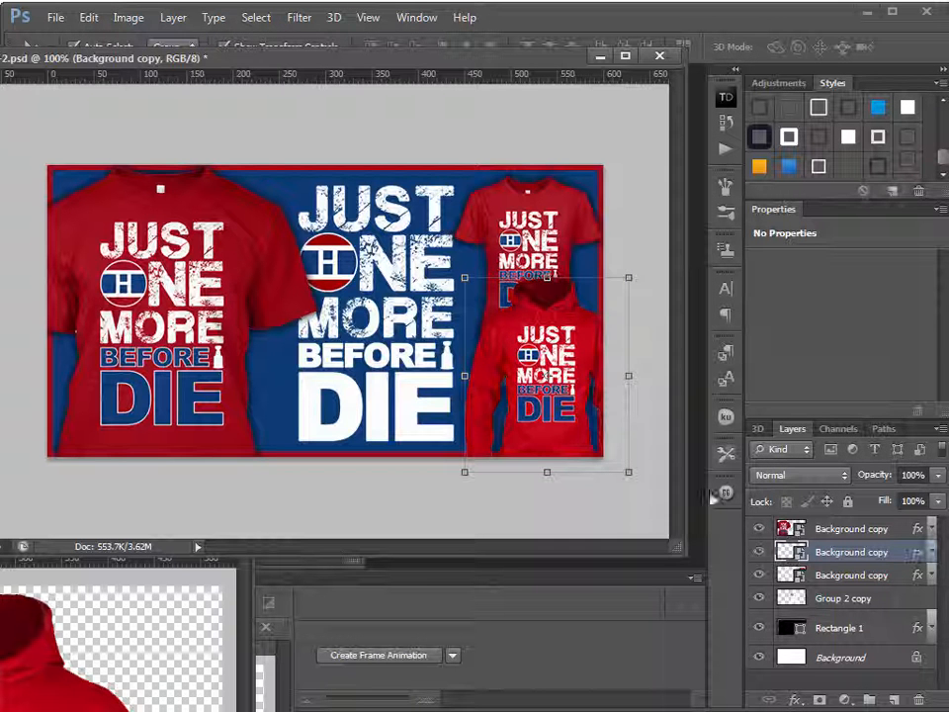
Shift the hoodie toward the slogan with the saved style applied, raise the women's T-shirt to the upper border, and save ad-2.psd.
{"action": "left_click", "coordinate": [427, 521]}
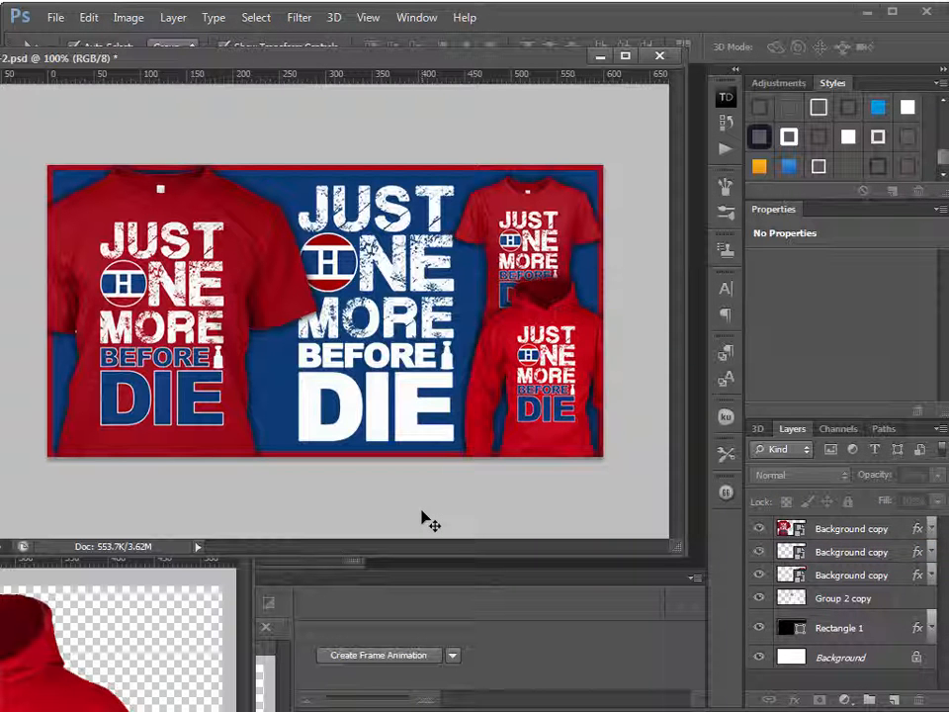
{"action": "left_click_drag", "start_coordinate": [572, 409], "coordinate": [545, 396]}
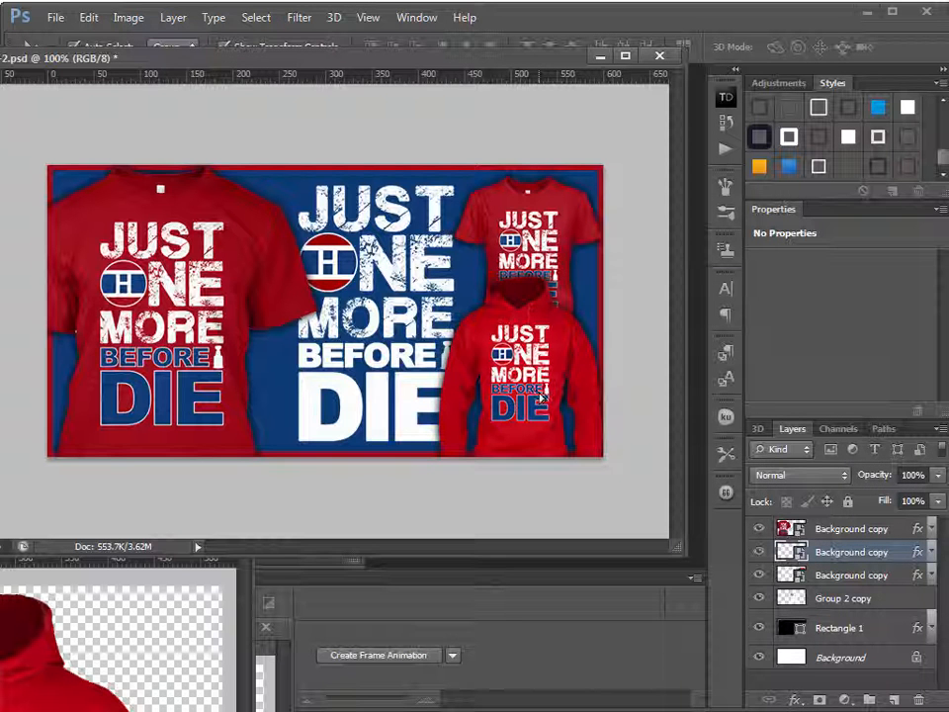
{"action": "key", "text": "ctrl+s"}
{"action": "left_click_drag", "start_coordinate": [560, 228], "coordinate": [559, 217]}
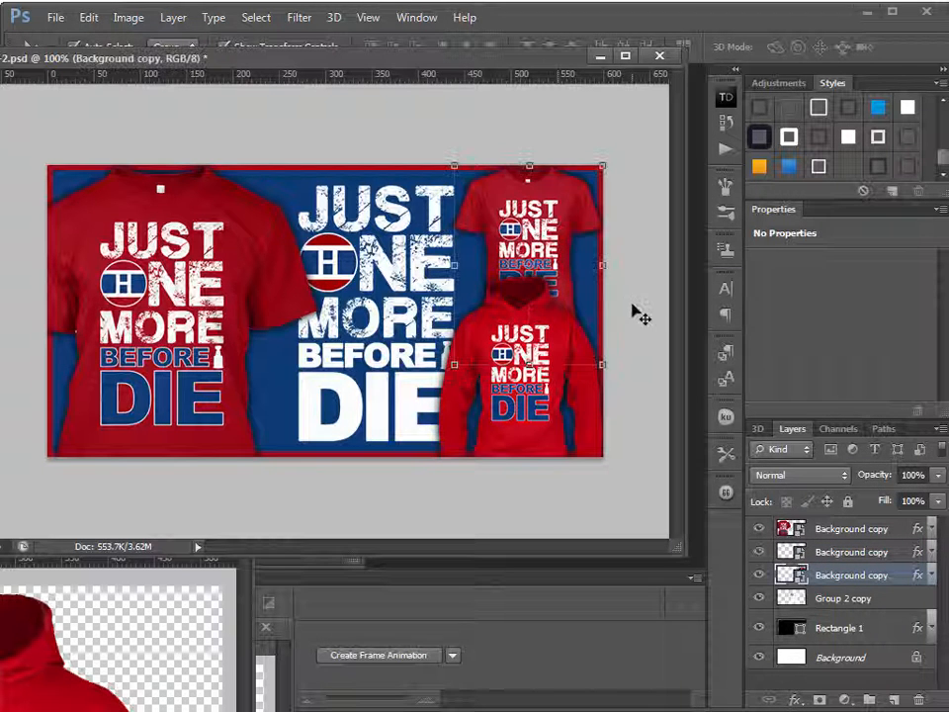
{"action": "left_click", "coordinate": [661, 396]}
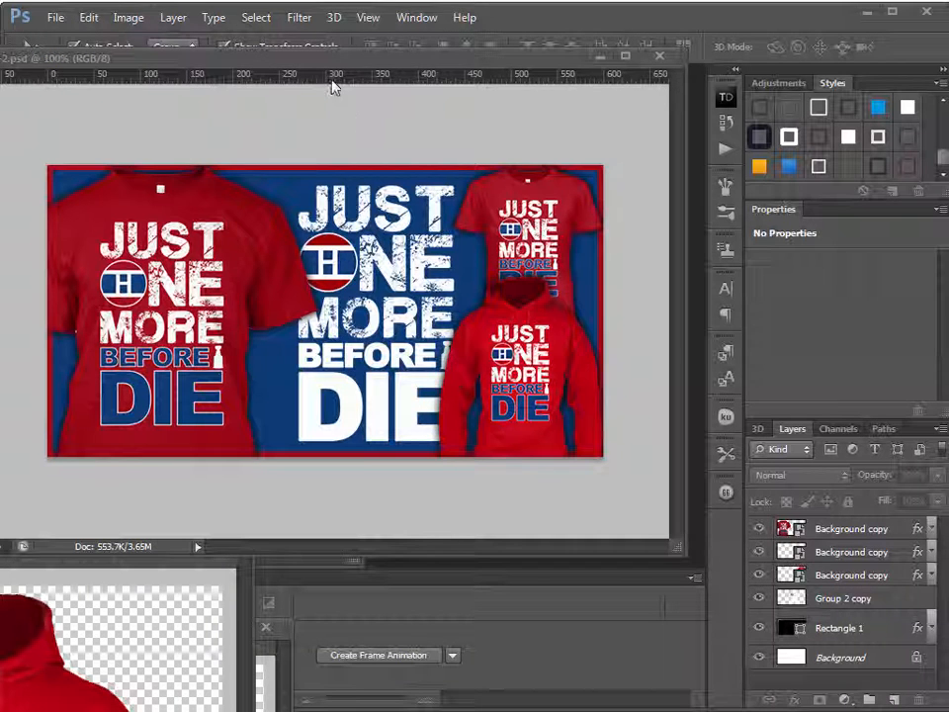
Fit the document window more closely around the ad and save a copy of it as ad-3.psd in the ads folder.
{"action": "left_click_drag", "start_coordinate": [340, 59], "coordinate": [425, 74]}
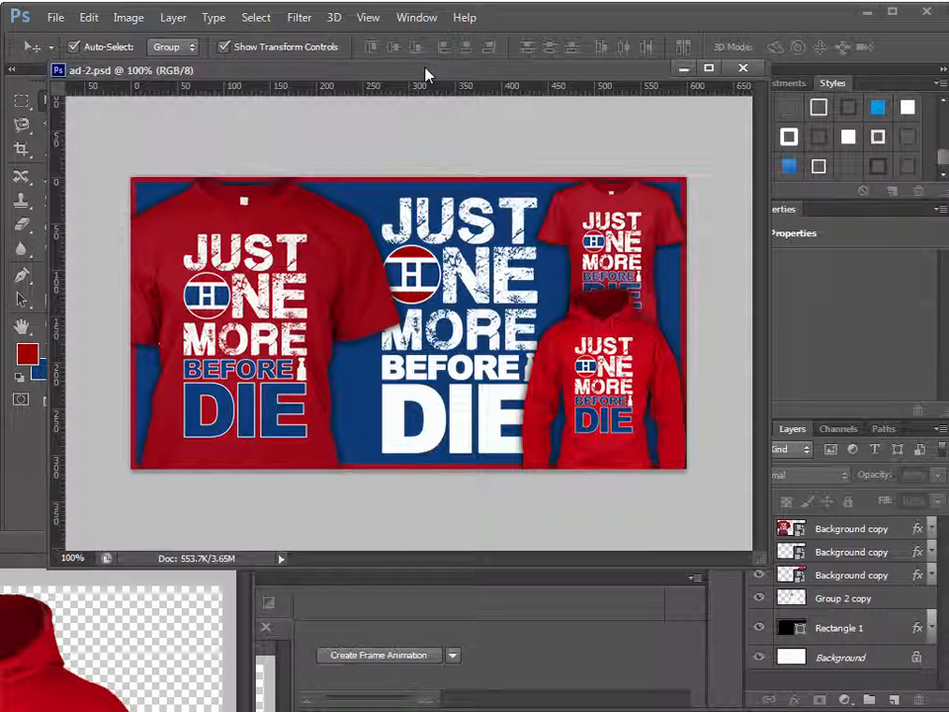
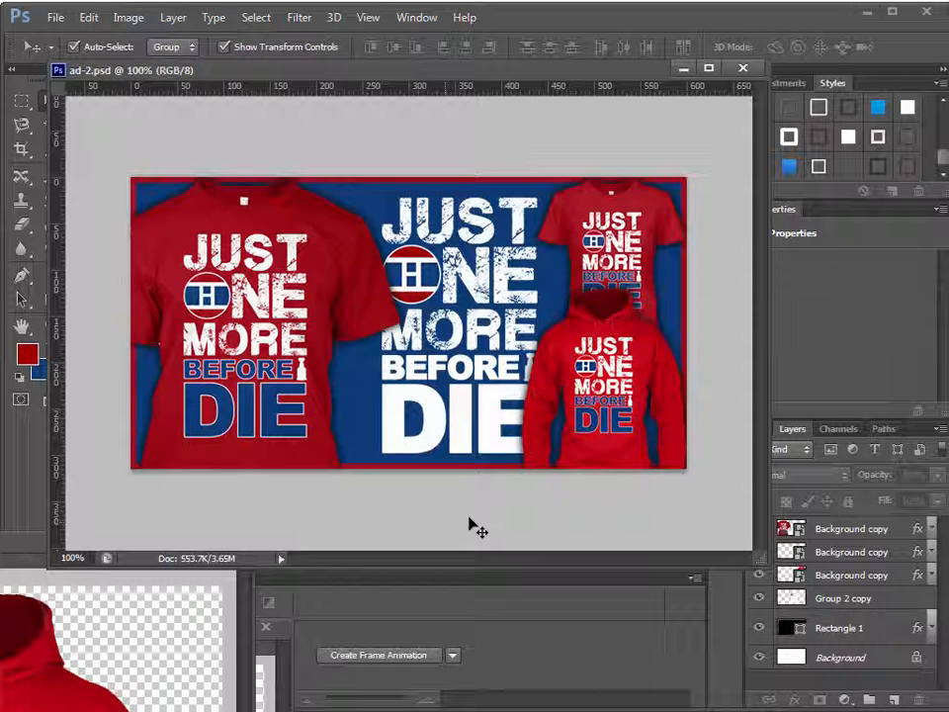
{"action": "left_click_drag", "start_coordinate": [756, 555], "coordinate": [677, 472]}
{"action": "left_click_drag", "start_coordinate": [482, 77], "coordinate": [486, 98]}
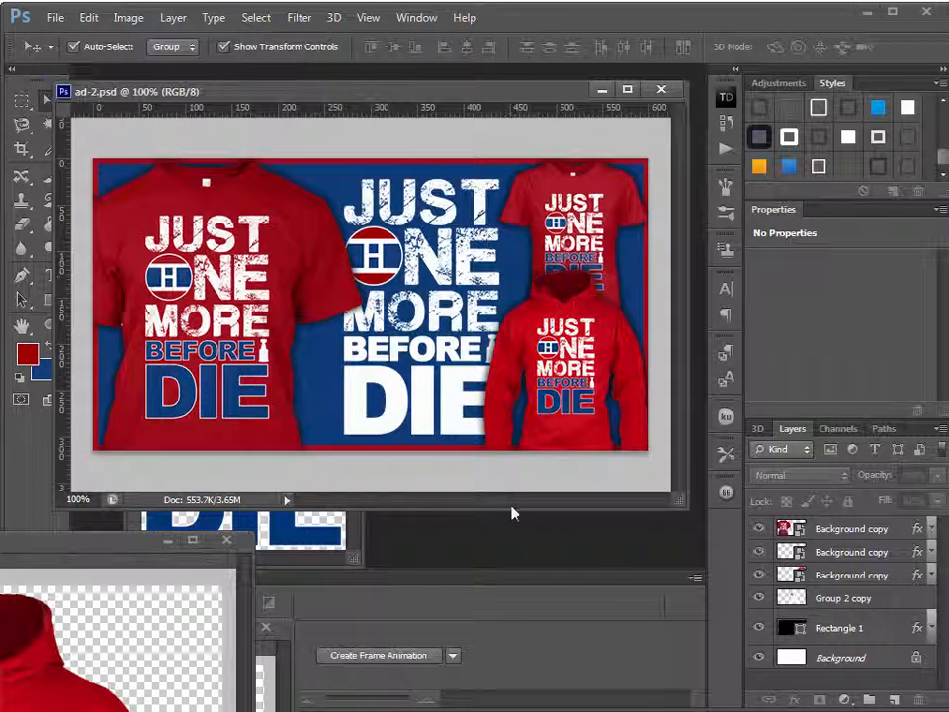
{"action": "left_click", "coordinate": [58, 17]}
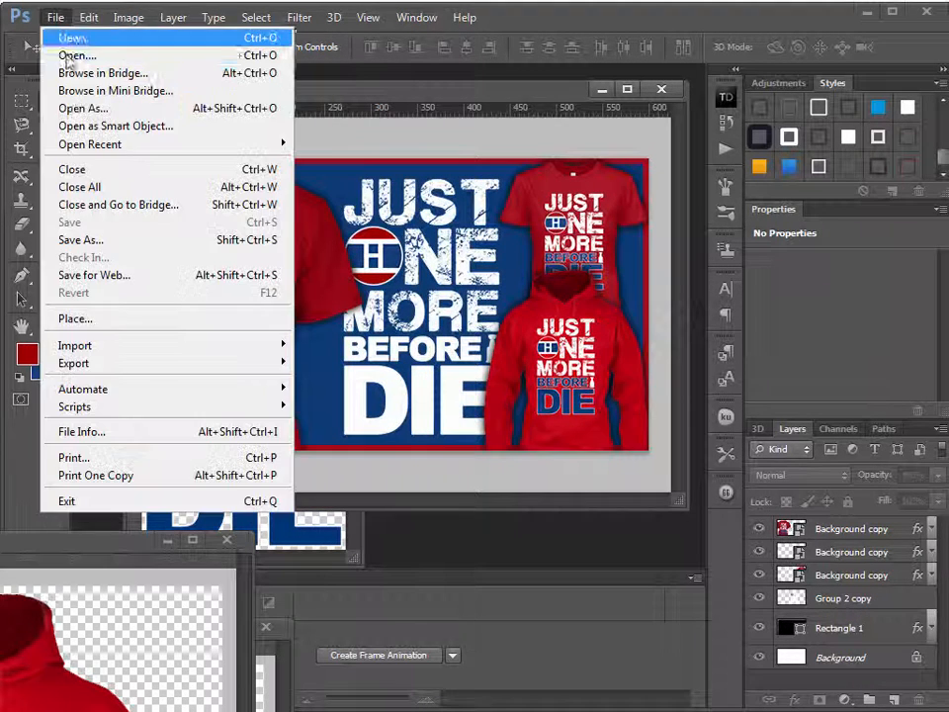
{"action": "left_click", "coordinate": [94, 242]}
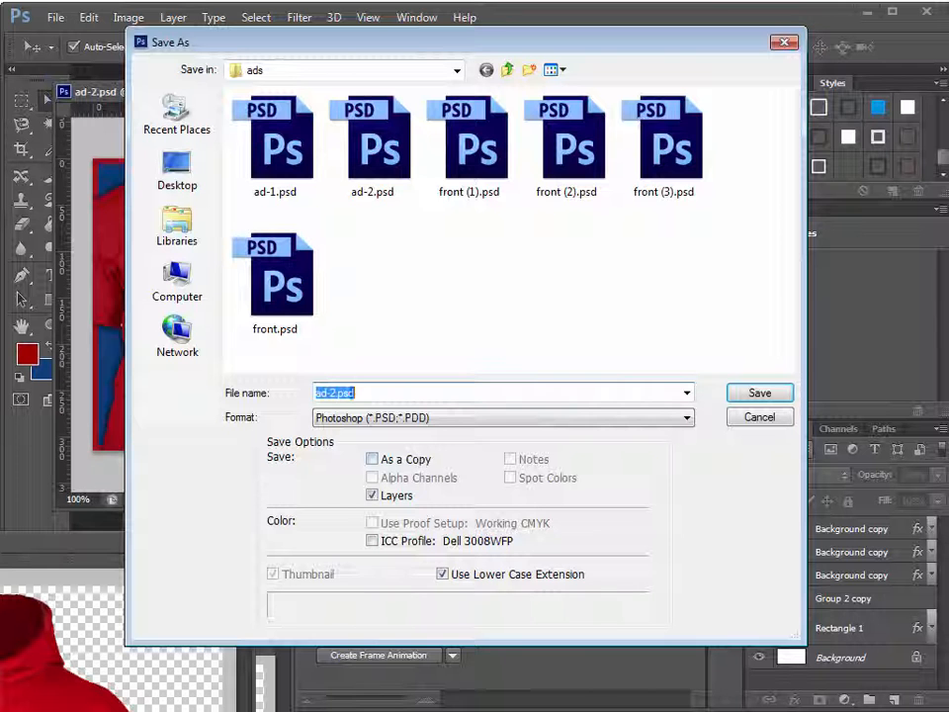
{"action": "left_click", "coordinate": [340, 393]}
{"action": "key", "text": "BackSpace"}
{"action": "type", "text": "3"}
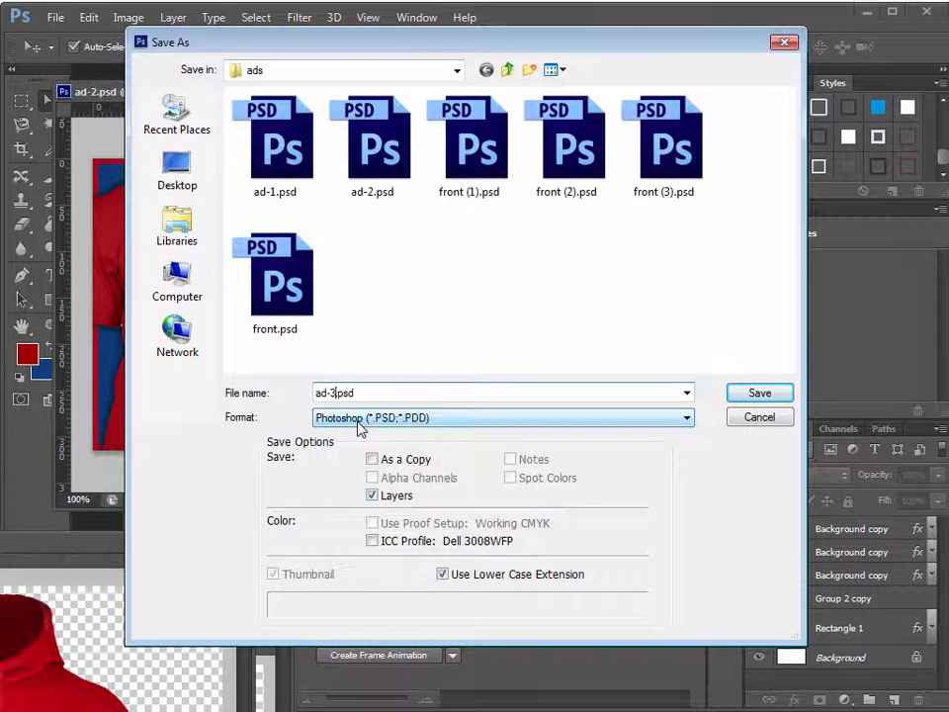
{"action": "key", "text": "Return"}
Switch to the web browser and run a Google image search for "montreal canadiens".
{"action": "key", "text": "ctrl+alt+shift+s"}
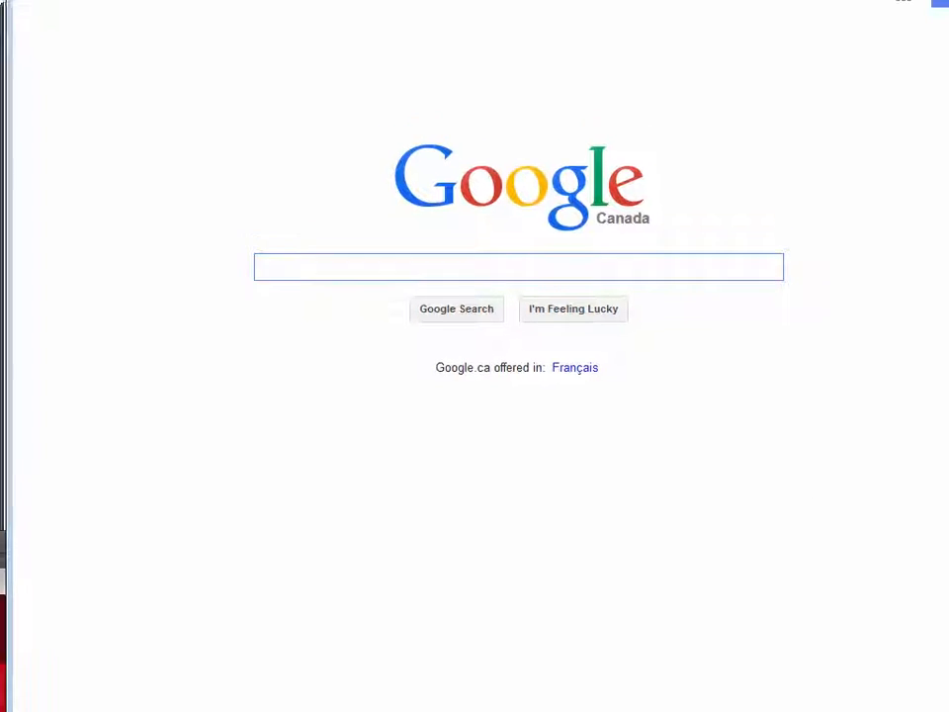
{"action": "type", "text": "montre"}
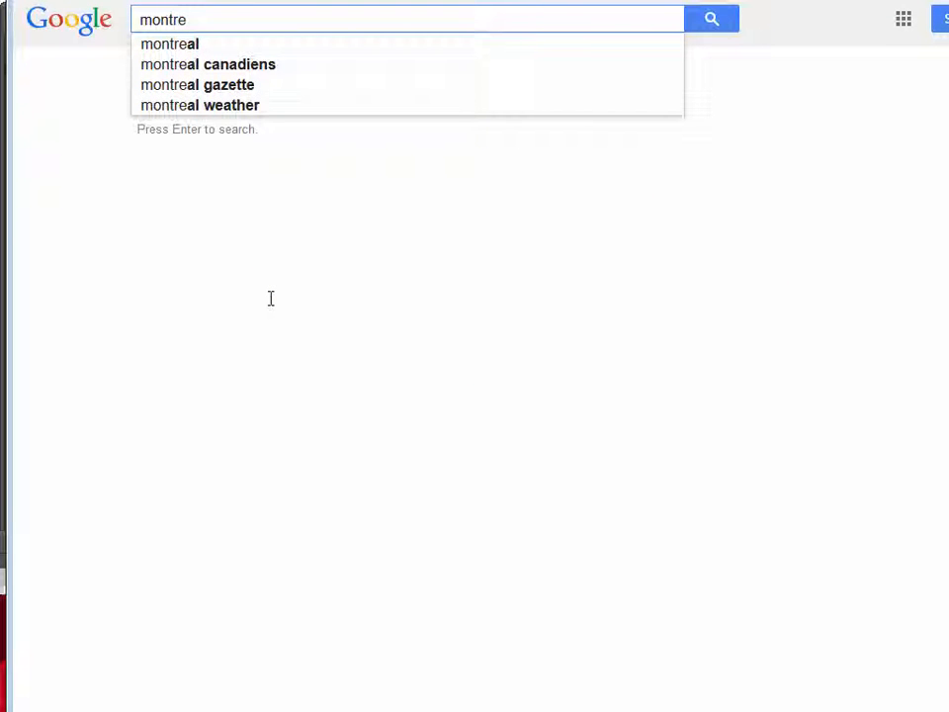
{"action": "key", "text": "Down"}
{"action": "key", "text": "Down"}
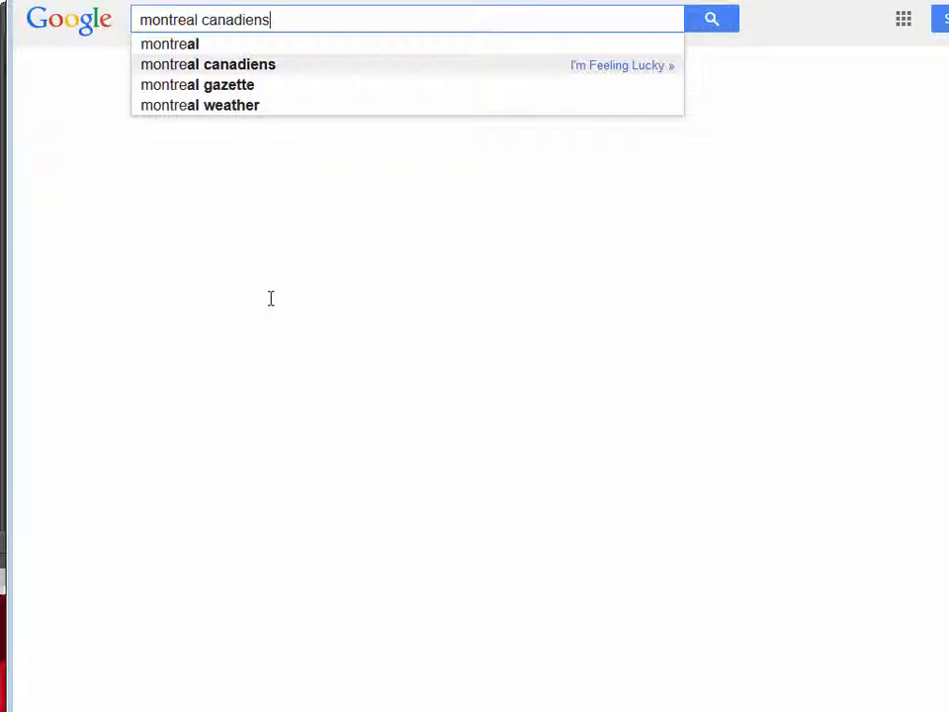
{"action": "key", "text": "Return"}
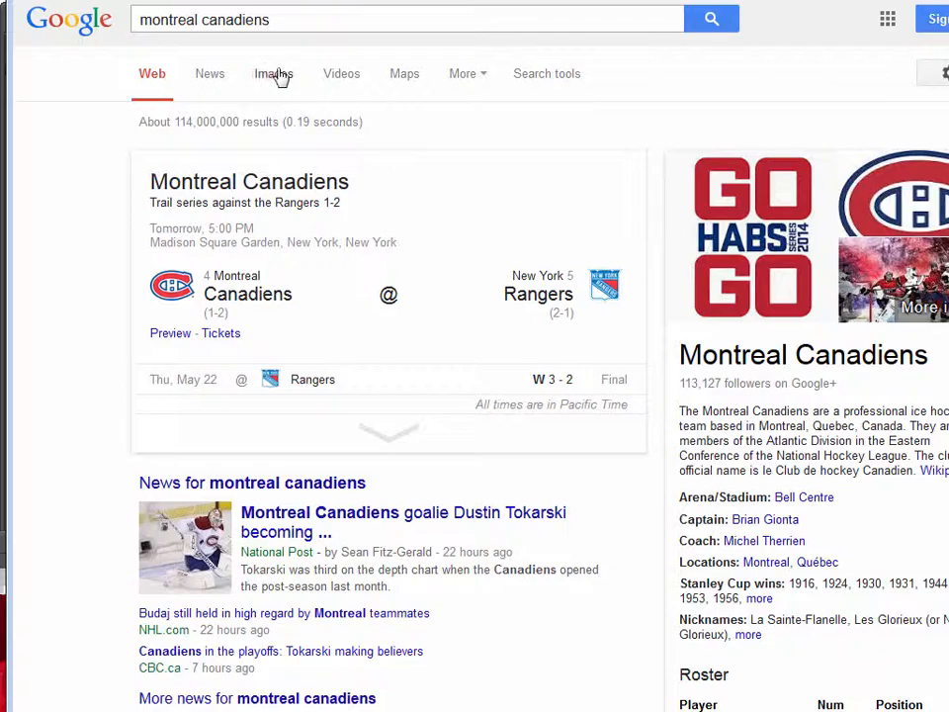
{"action": "left_click", "coordinate": [274, 74]}
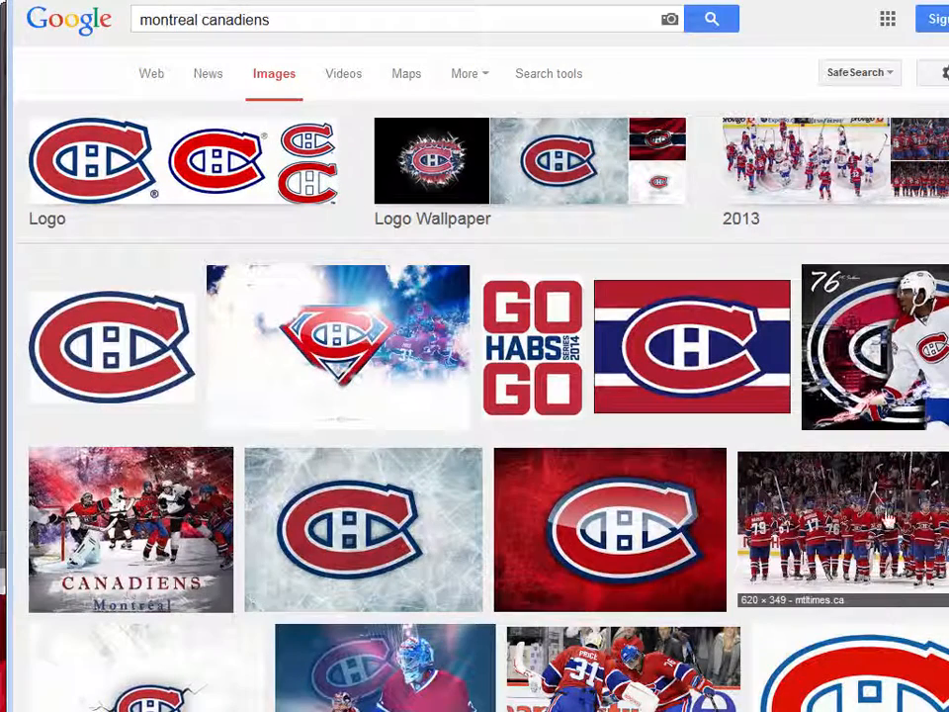
Browse the image results and open the photo of Canadiens players celebrating in a group hug near the boards.
{"action": "scroll", "coordinate": [791, 559], "scroll_direction": "down", "scroll_amount": 2}
{"action": "scroll", "coordinate": [796, 560], "scroll_direction": "down", "scroll_amount": 3}
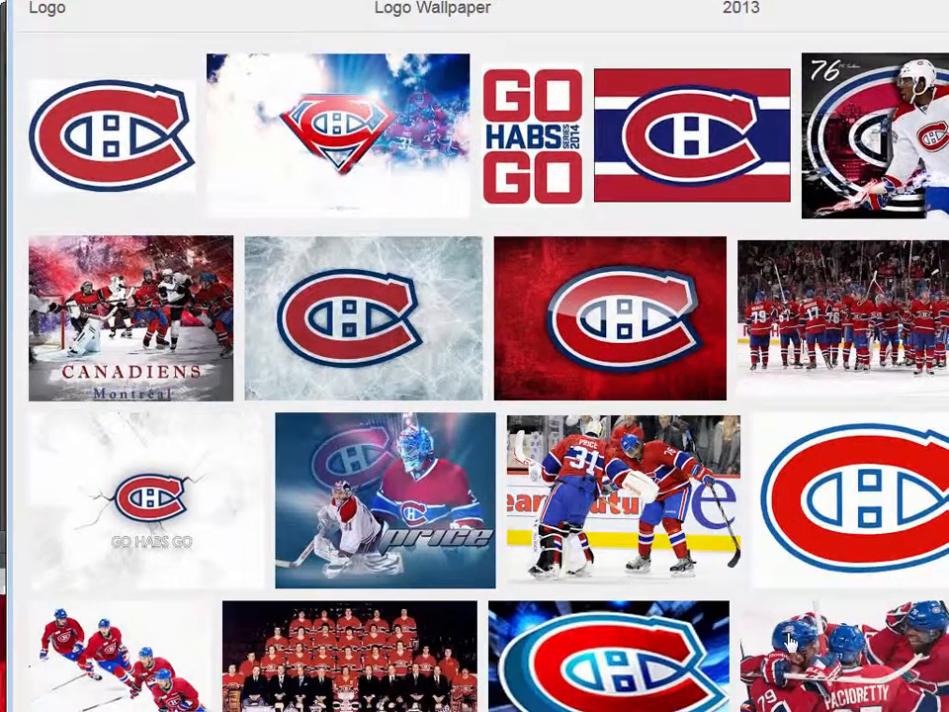
{"action": "scroll", "coordinate": [791, 643], "scroll_direction": "down", "scroll_amount": 1}
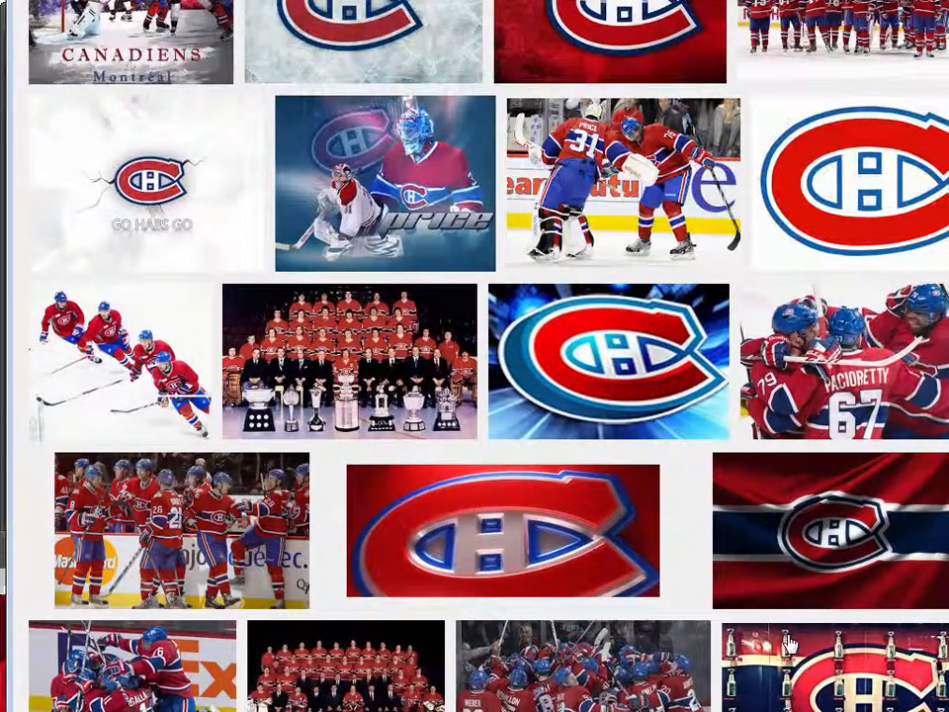
{"action": "scroll", "coordinate": [788, 644], "scroll_direction": "down", "scroll_amount": 2}
{"action": "left_click", "coordinate": [85, 488]}
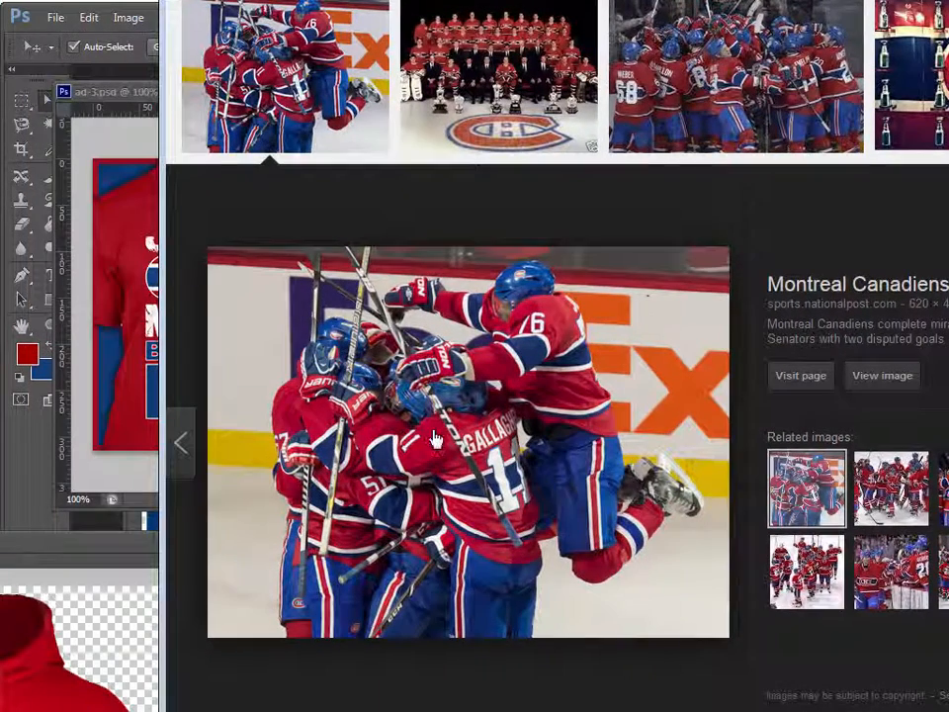
Save the celebration photo as a JPEG in the Montreal ads folder and move the browser window aside.
{"action": "right_click", "coordinate": [441, 417]}
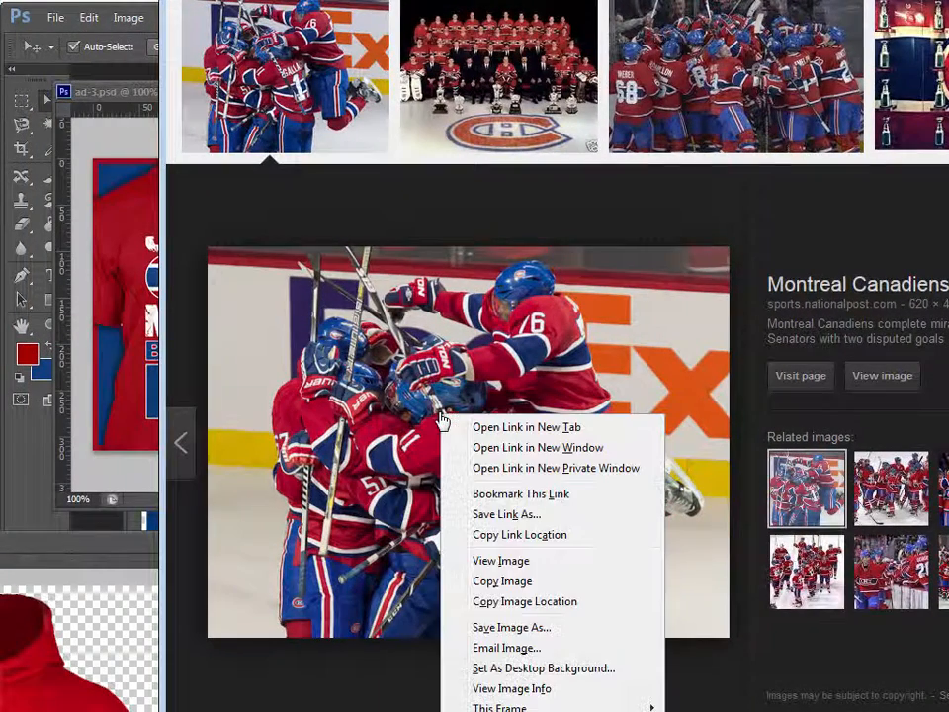
{"action": "left_click", "coordinate": [504, 627]}
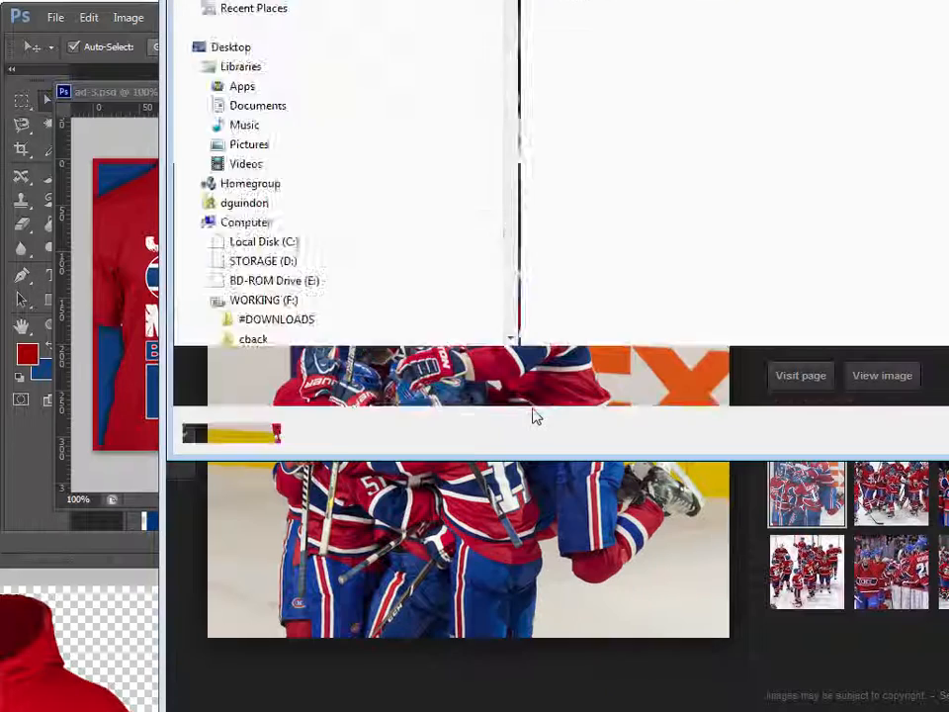
{"action": "double_click", "coordinate": [559, 18]}
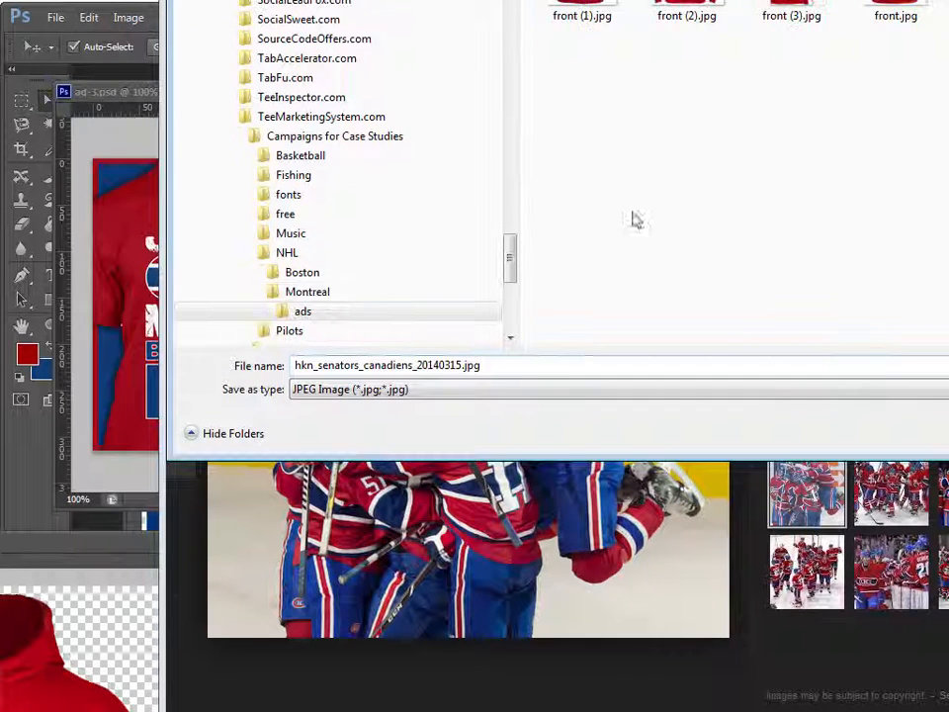
{"action": "key", "text": "Return"}
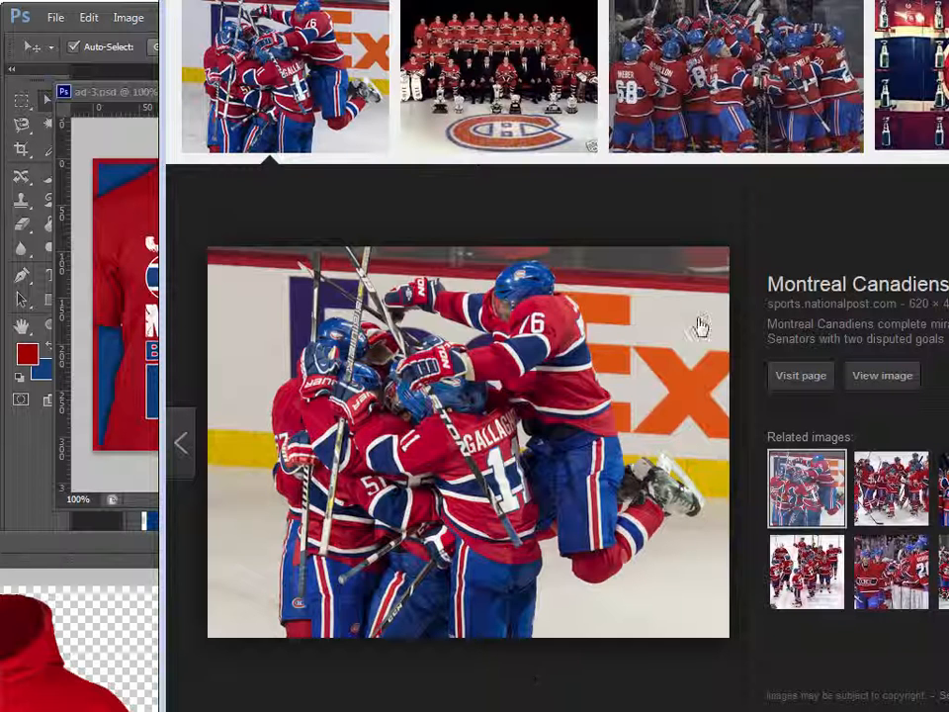
{"action": "left_click_drag", "start_coordinate": [554, 0], "coordinate": [584, 11]}
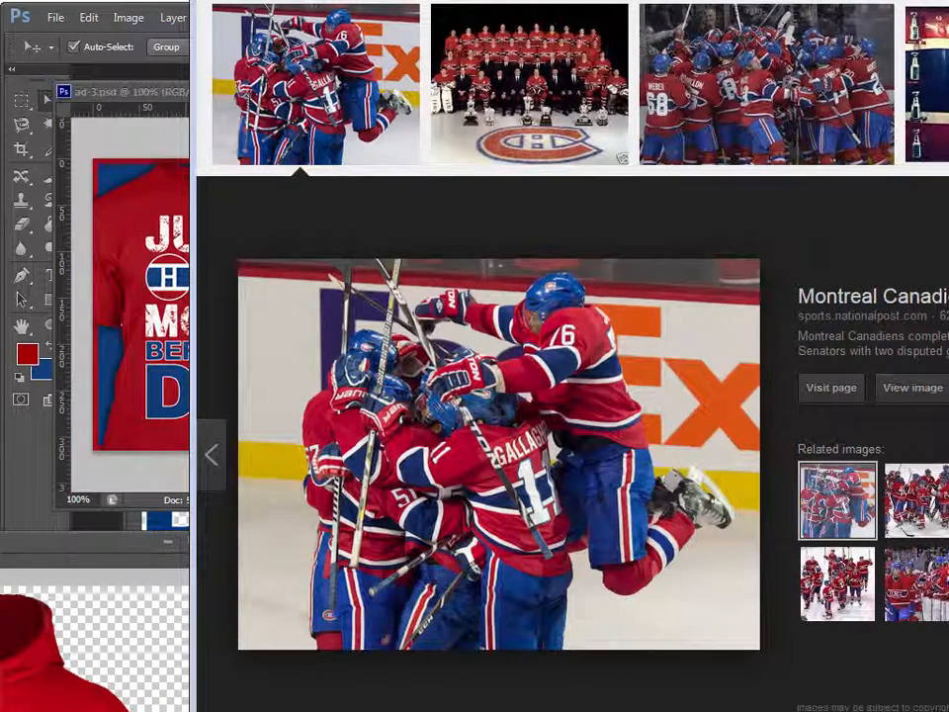
Filter the Google image results by usage rights, choosing Labeled for noncommercial reuse with modification.
{"action": "left_click_drag", "start_coordinate": [584, 12], "coordinate": [505, 0]}
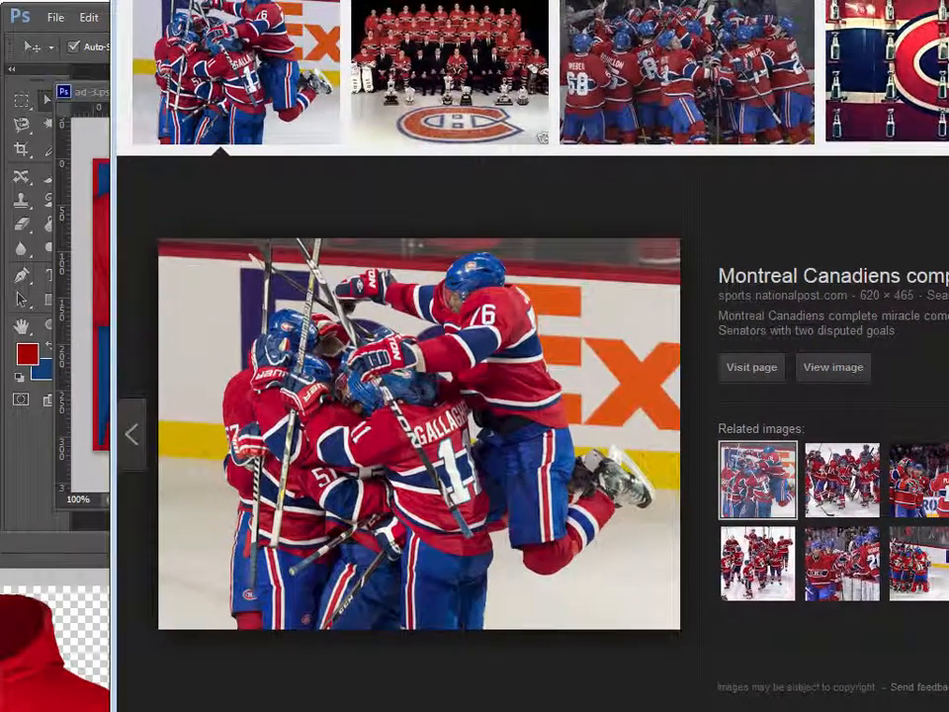
{"action": "scroll", "coordinate": [532, 356], "scroll_direction": "up", "scroll_amount": 10}
{"action": "left_click_drag", "start_coordinate": [692, 0], "coordinate": [625, 3]}
{"action": "left_click", "coordinate": [591, 83]}
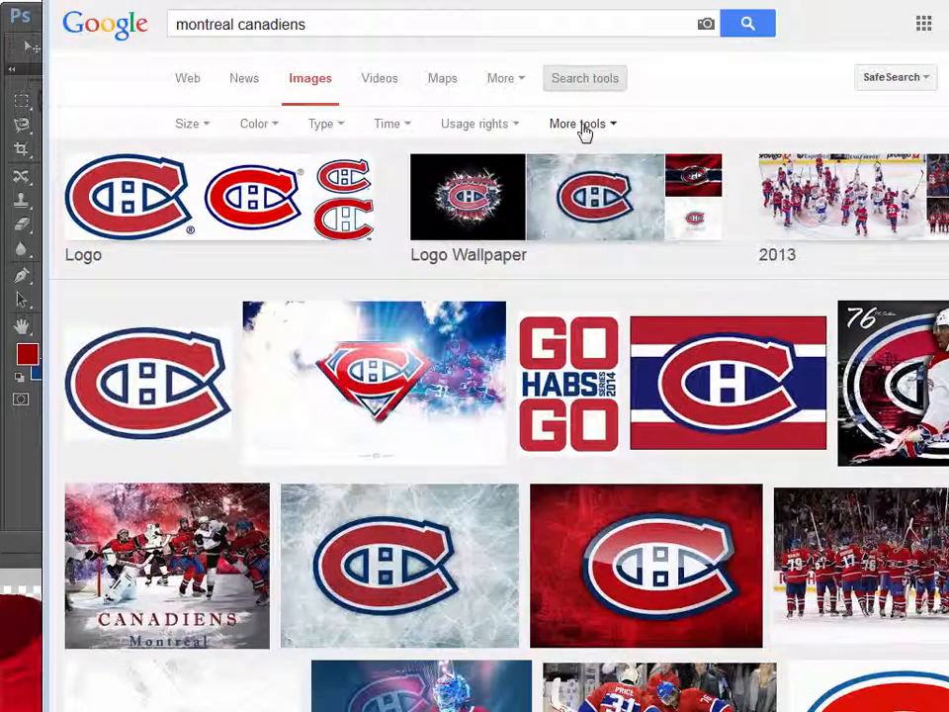
{"action": "left_click", "coordinate": [584, 129]}
{"action": "left_click", "coordinate": [497, 128]}
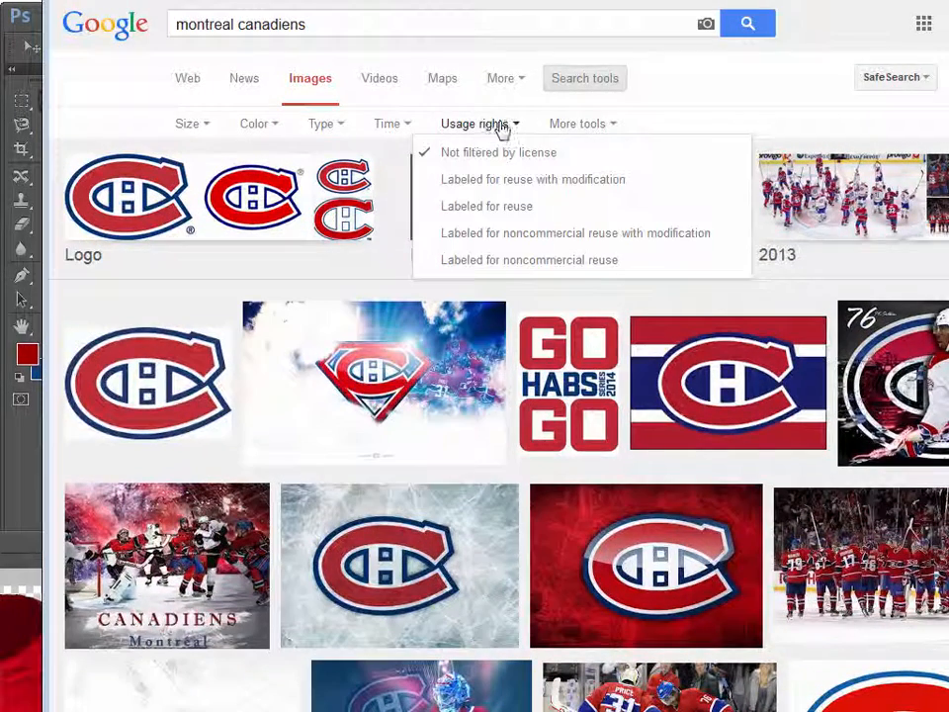
{"action": "left_click", "coordinate": [540, 233]}
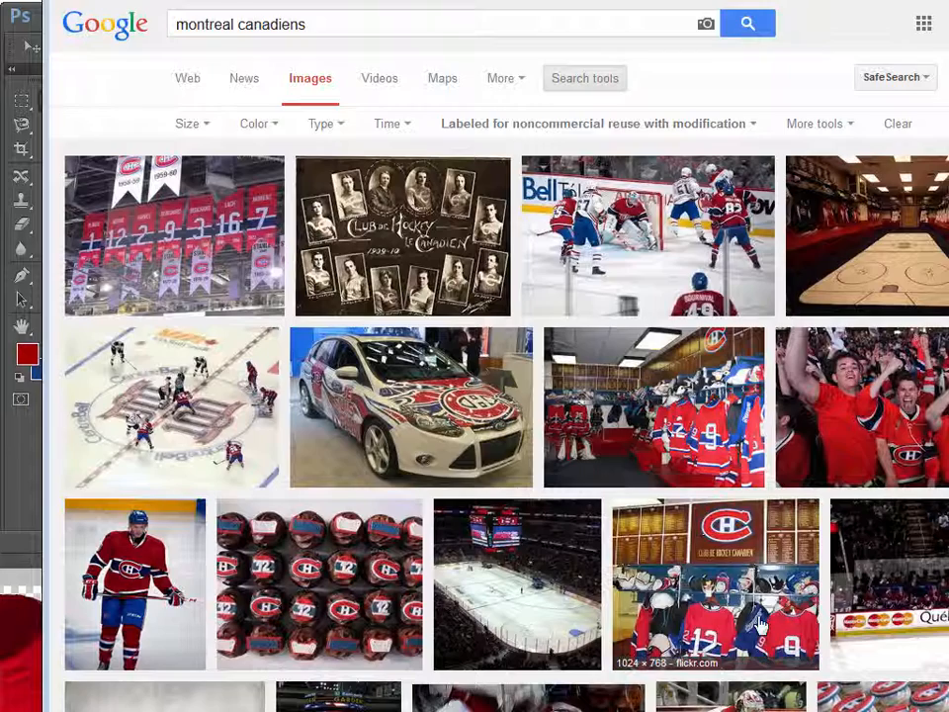
Browse the license-filtered image results for usable team photos and preview the vintage 1909-10 Club de Hockey Le Canadien picture.
{"action": "scroll", "coordinate": [761, 625], "scroll_direction": "down", "scroll_amount": 6}
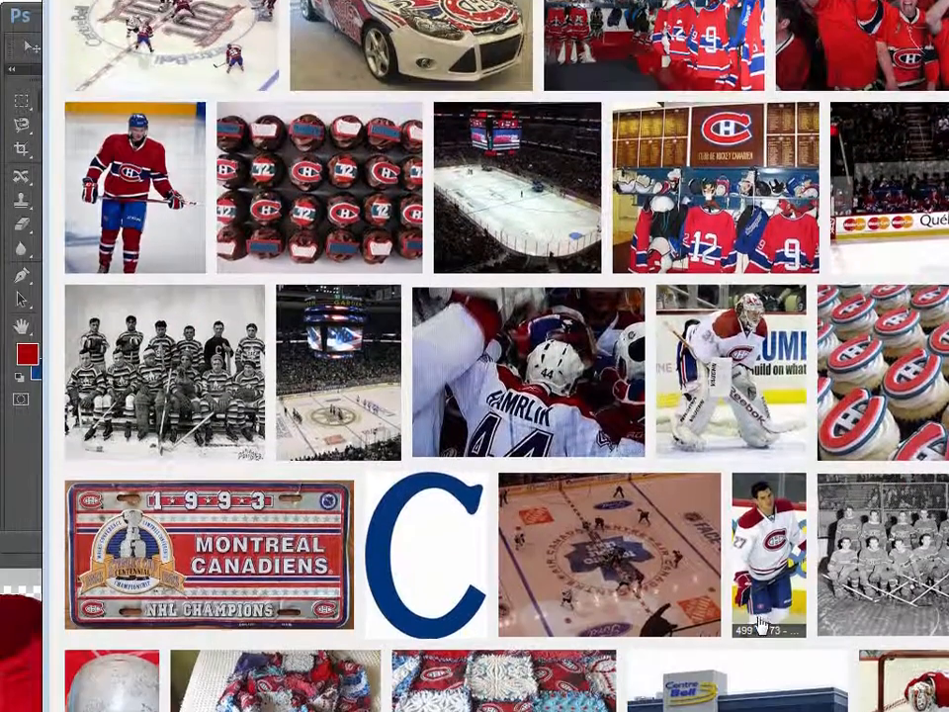
{"action": "scroll", "coordinate": [761, 625], "scroll_direction": "down", "scroll_amount": 10}
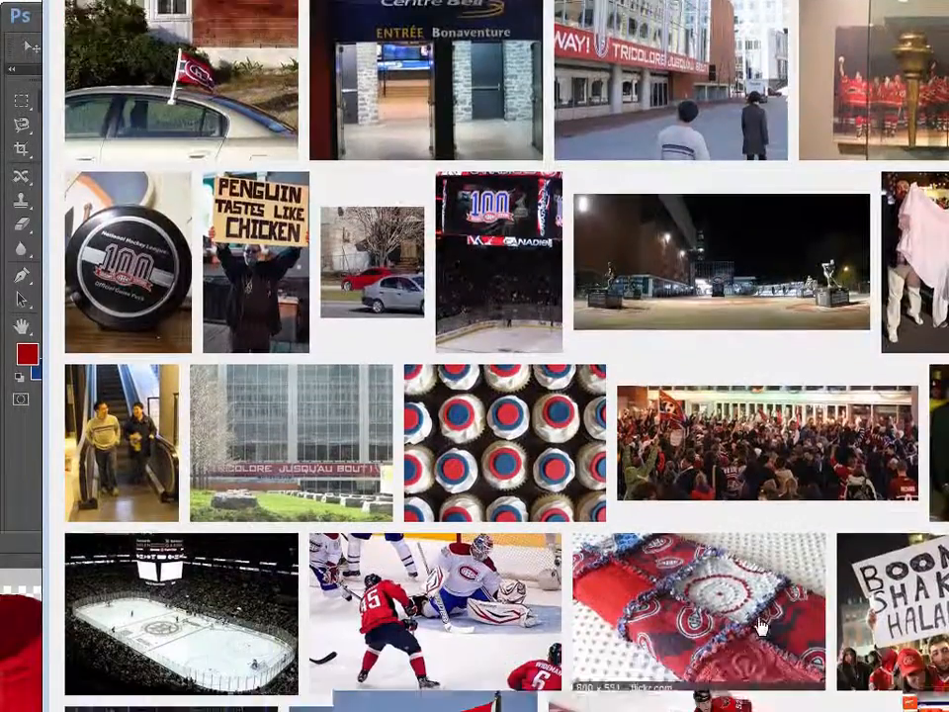
{"action": "scroll", "coordinate": [761, 625], "scroll_direction": "down", "scroll_amount": 4}
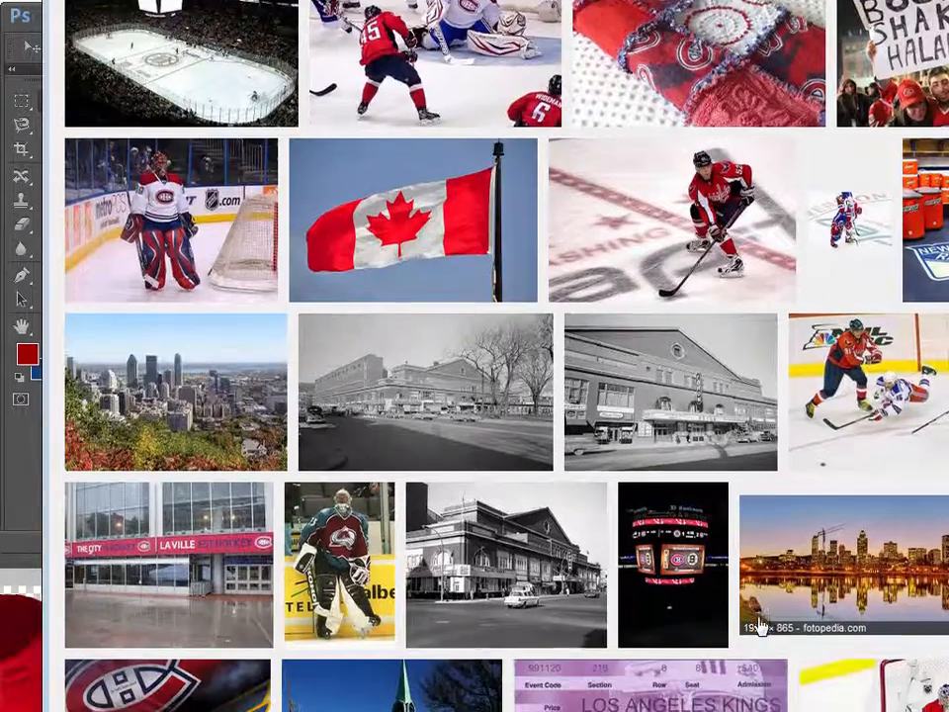
{"action": "scroll", "coordinate": [761, 625], "scroll_direction": "down", "scroll_amount": 5}
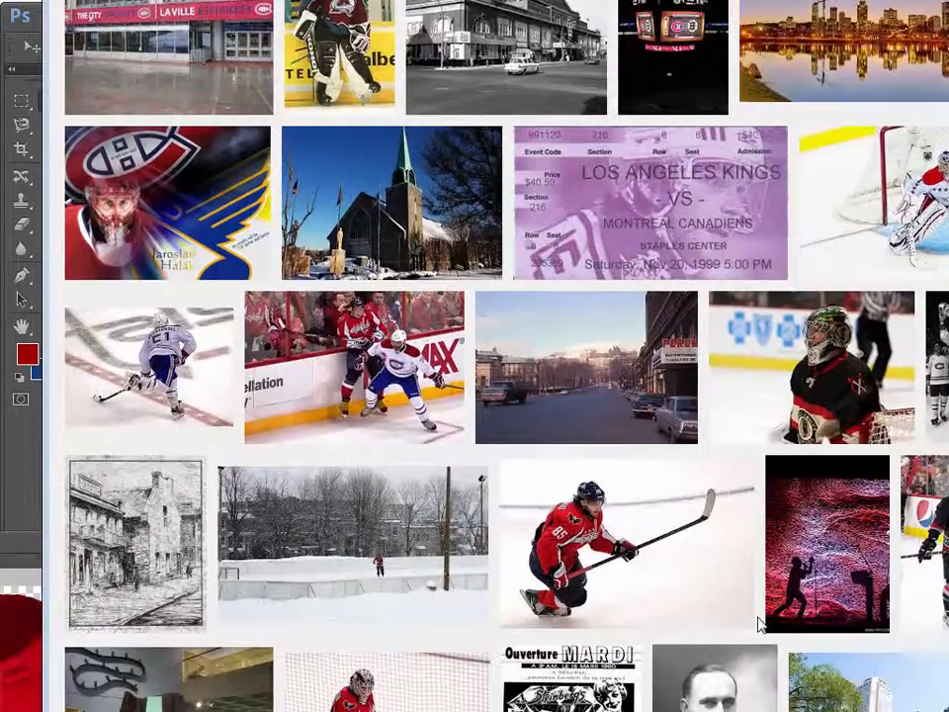
{"action": "scroll", "coordinate": [762, 625], "scroll_direction": "down", "scroll_amount": 5}
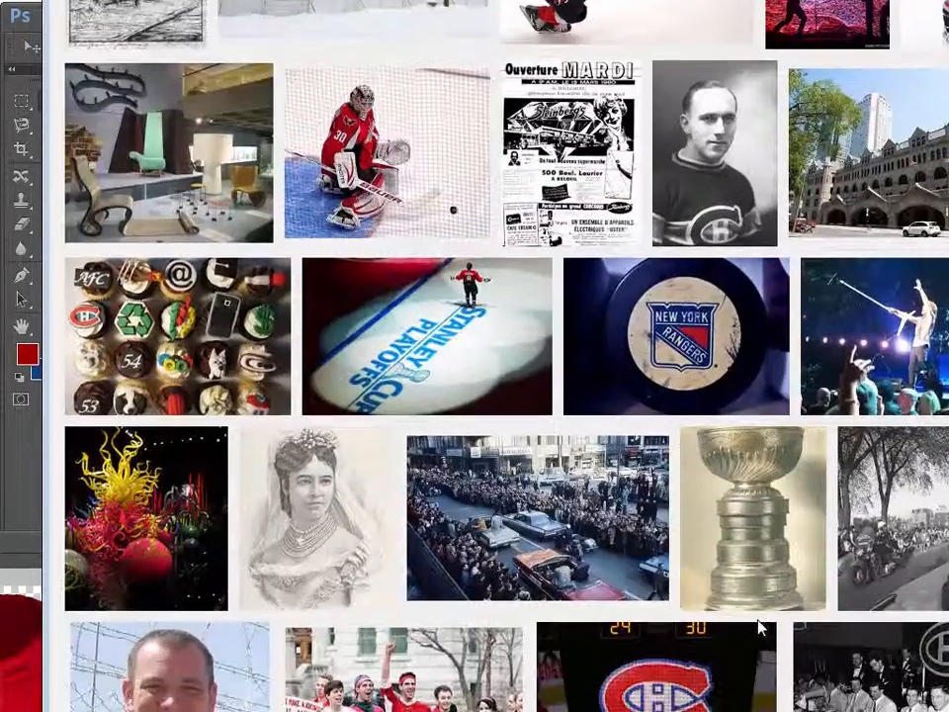
{"action": "scroll", "coordinate": [761, 625], "scroll_direction": "up", "scroll_amount": 20}
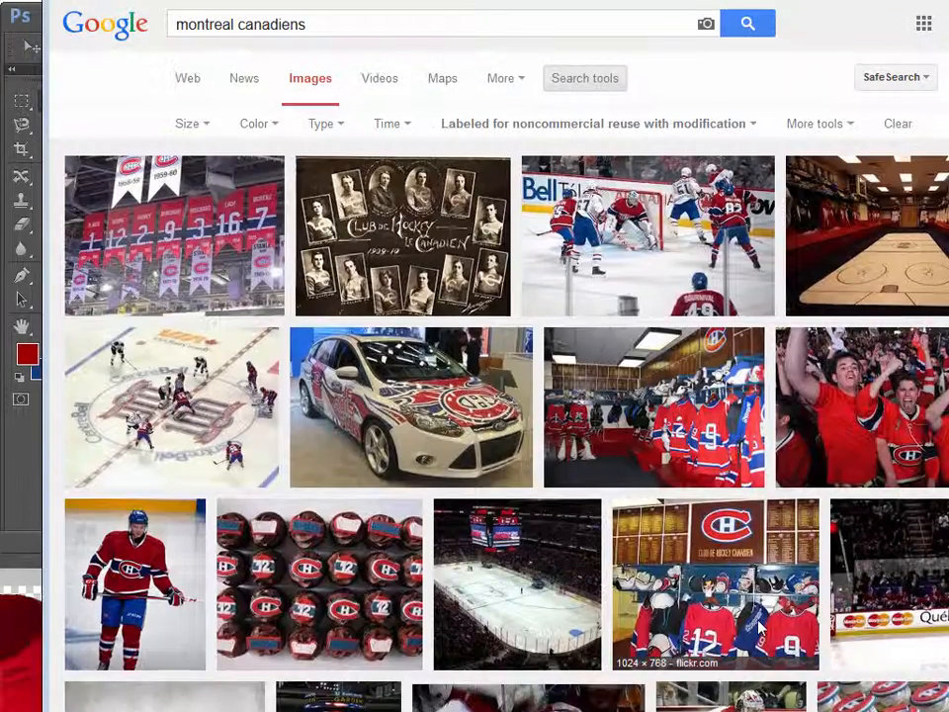
{"action": "left_click_drag", "start_coordinate": [609, 0], "coordinate": [603, 34]}
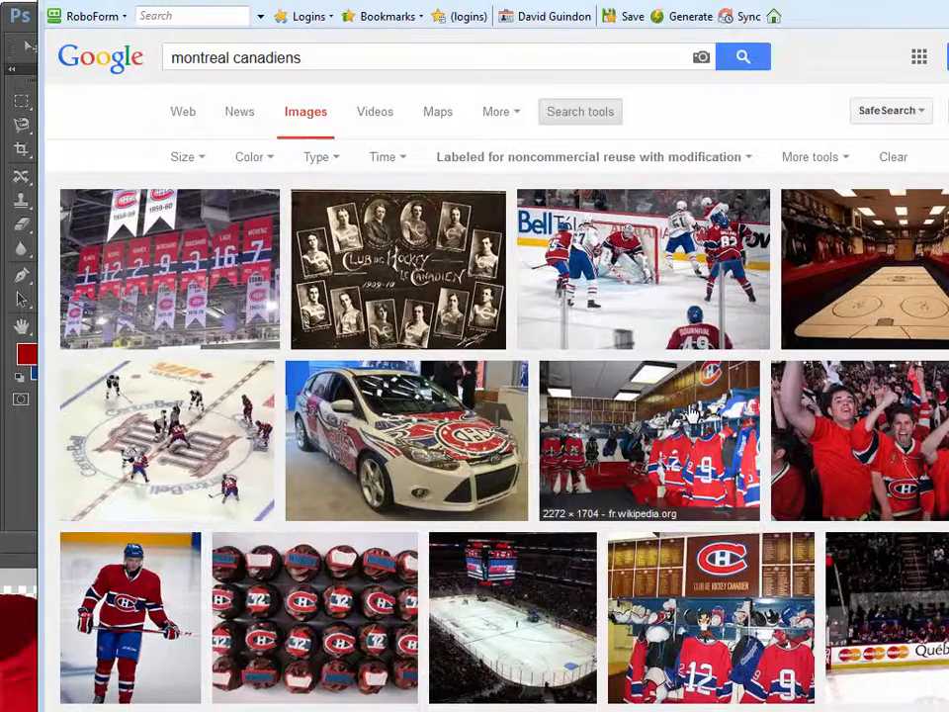
{"action": "left_click", "coordinate": [476, 274]}
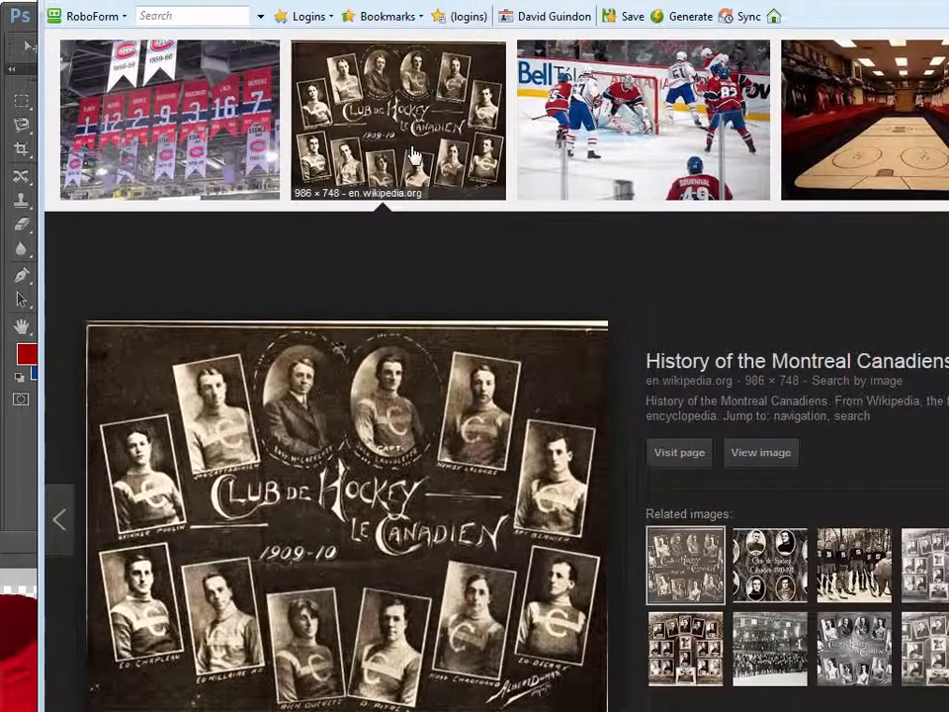
{"action": "left_click", "coordinate": [413, 158]}
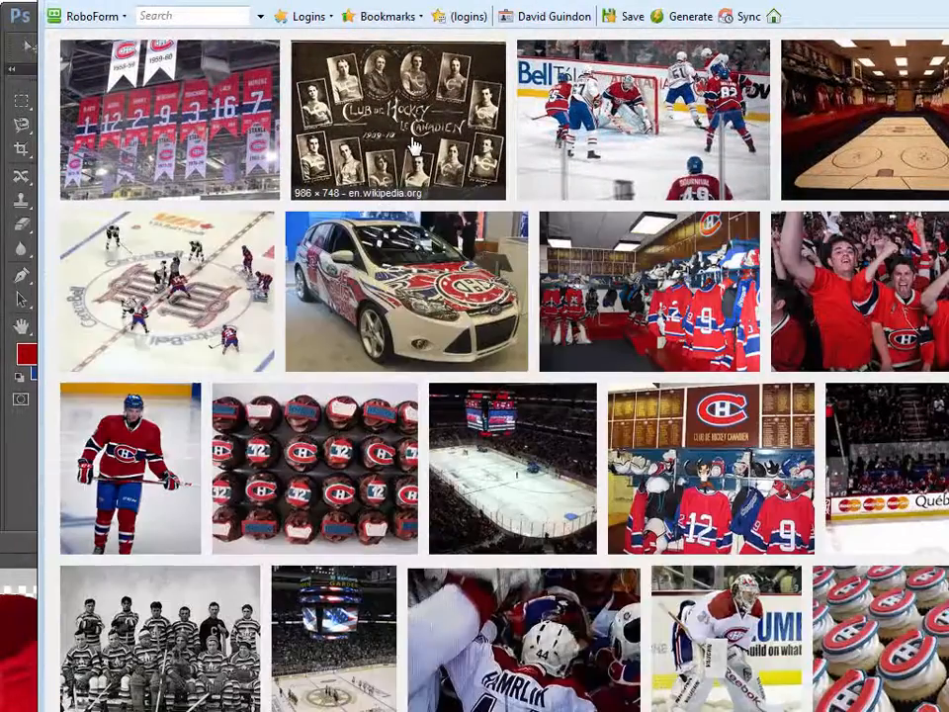
{"action": "scroll", "coordinate": [610, 514], "scroll_direction": "up", "scroll_amount": 3}
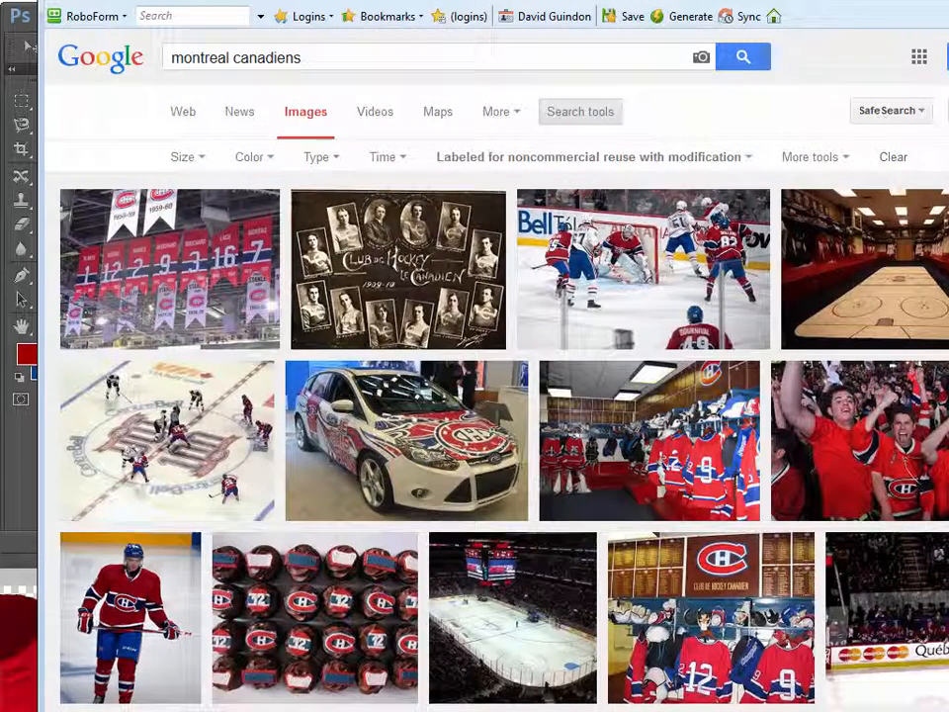
Switch to Photoshop, open the saved celebration photo from the ads folder, copy it into ad-3.psd and close the original.
{"action": "key", "text": "alt+Tab"}
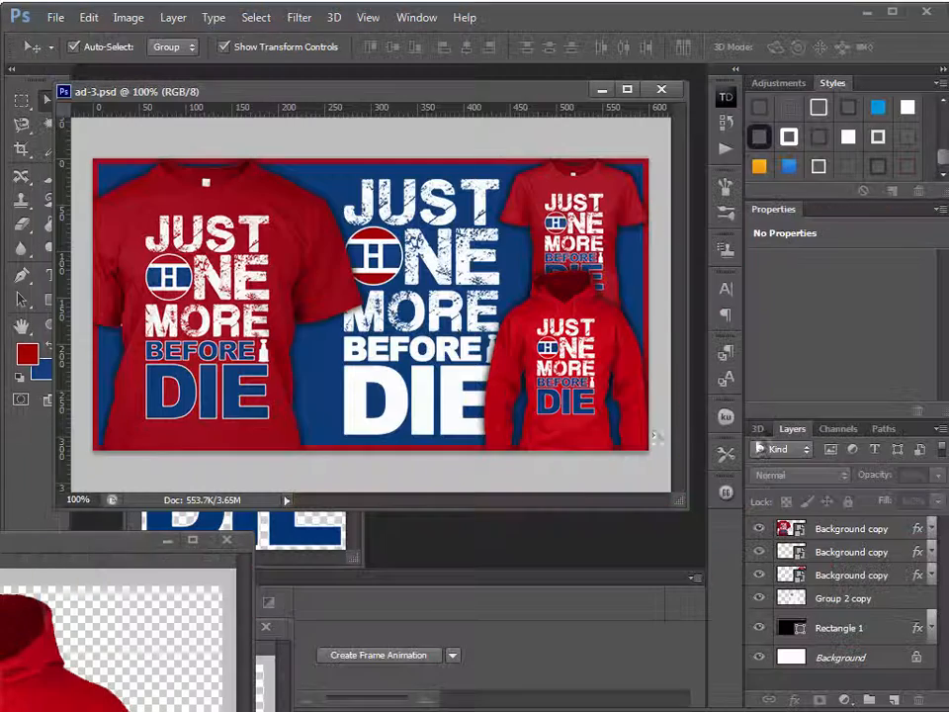
{"action": "left_click", "coordinate": [56, 17]}
{"action": "left_click", "coordinate": [70, 56]}
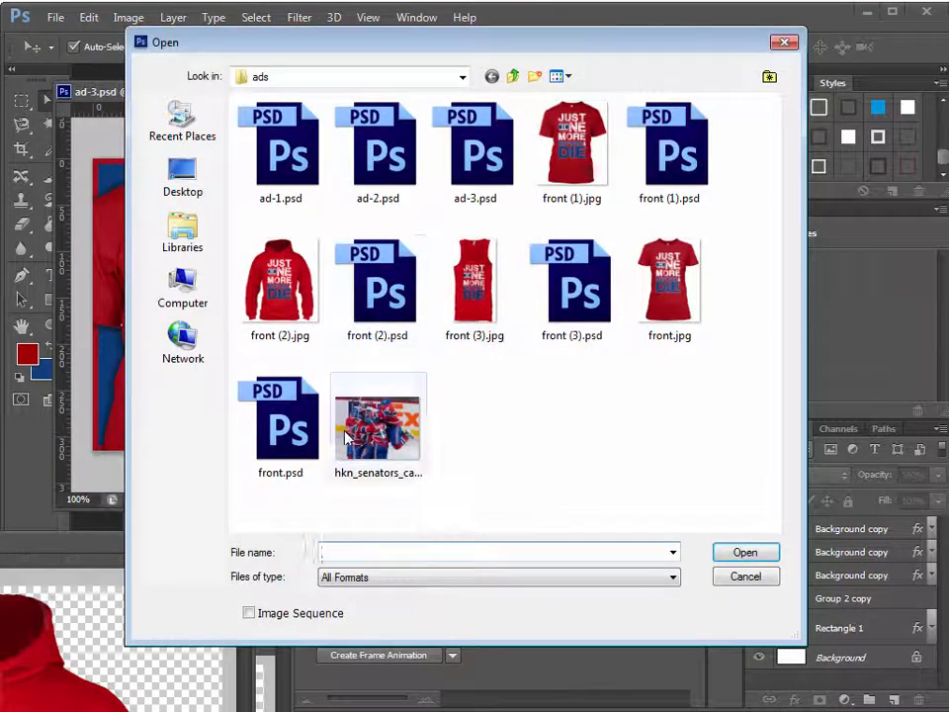
{"action": "double_click", "coordinate": [377, 427]}
{"action": "key", "text": "Return"}
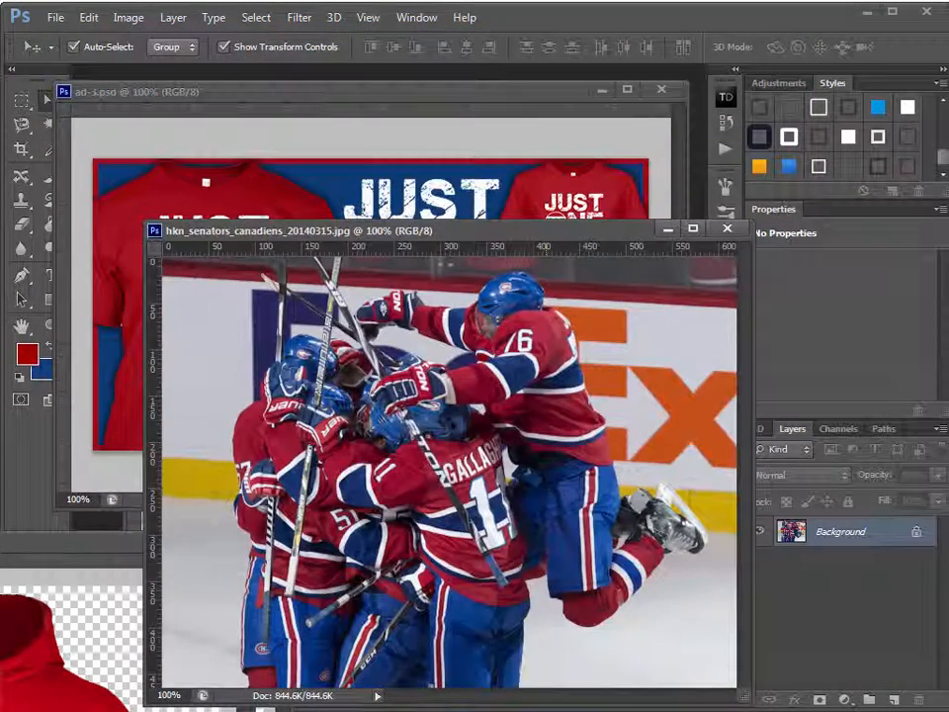
{"action": "left_click_drag", "start_coordinate": [498, 419], "coordinate": [392, 375]}
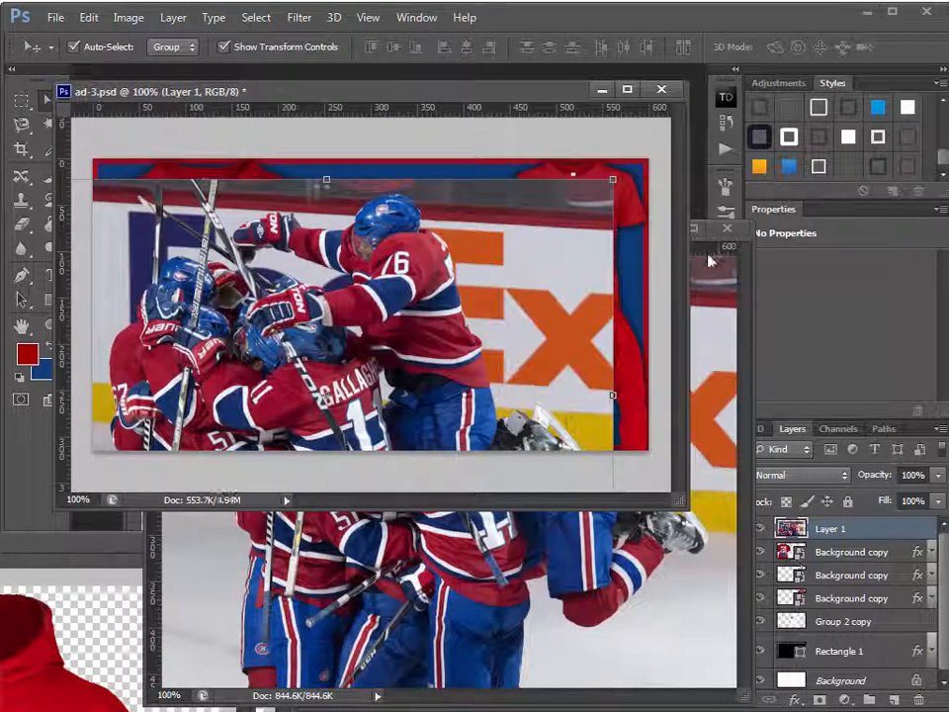
{"action": "left_click", "coordinate": [728, 228]}
Move the photo clear of the other artwork and hide the small T-shirt, hoodie and standalone lettering layers.
{"action": "left_click_drag", "start_coordinate": [480, 92], "coordinate": [400, 85]}
{"action": "left_click_drag", "start_coordinate": [445, 260], "coordinate": [260, 340]}
{"action": "left_click", "coordinate": [507, 223]}
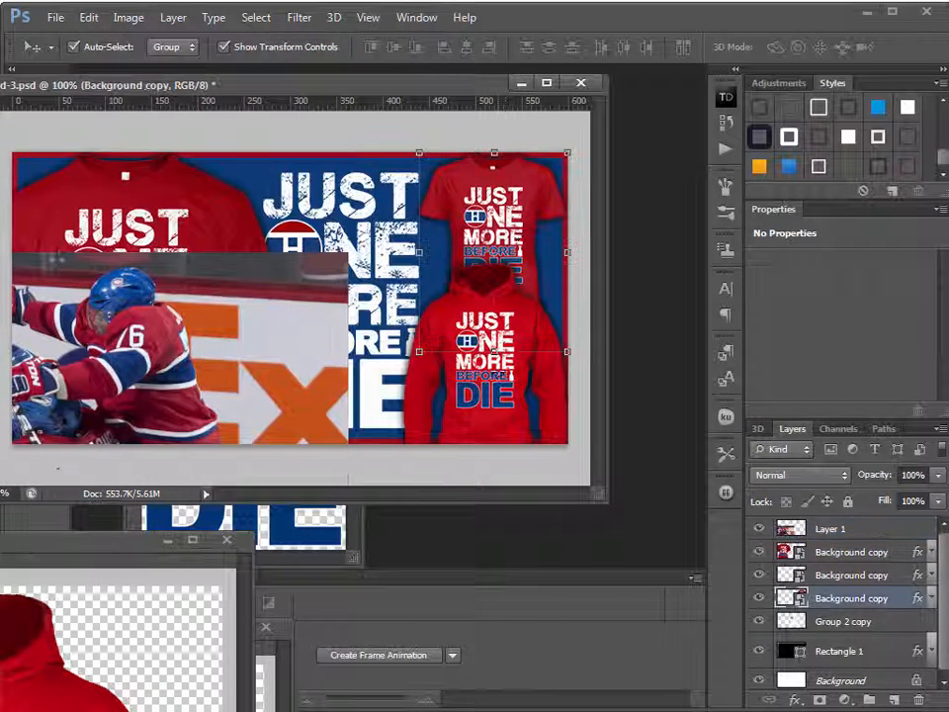
{"action": "left_click", "coordinate": [758, 598]}
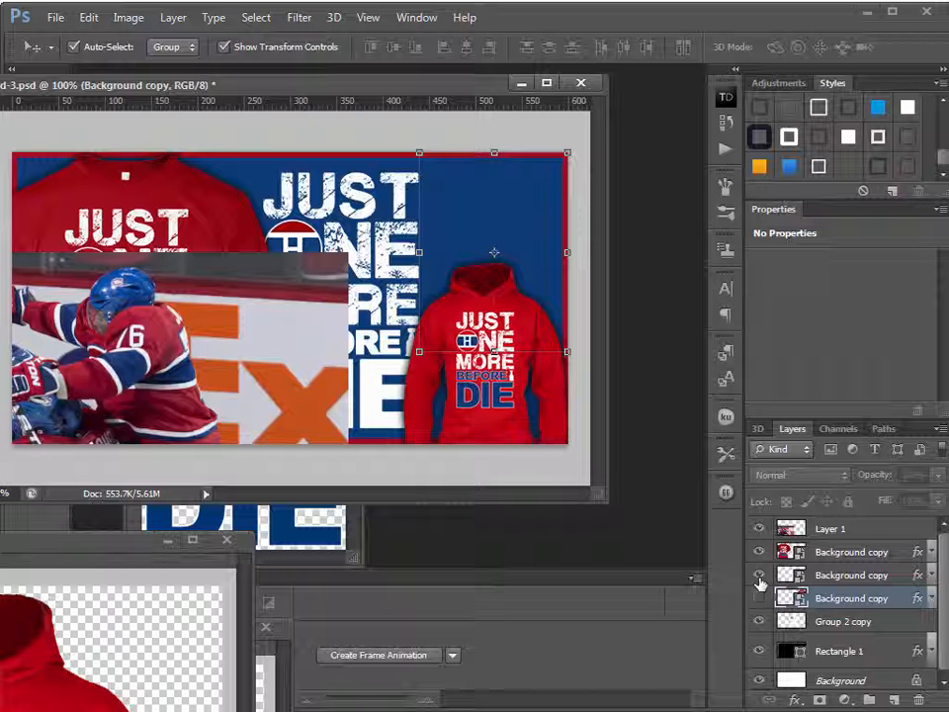
{"action": "left_click", "coordinate": [525, 410]}
{"action": "left_click", "coordinate": [758, 575]}
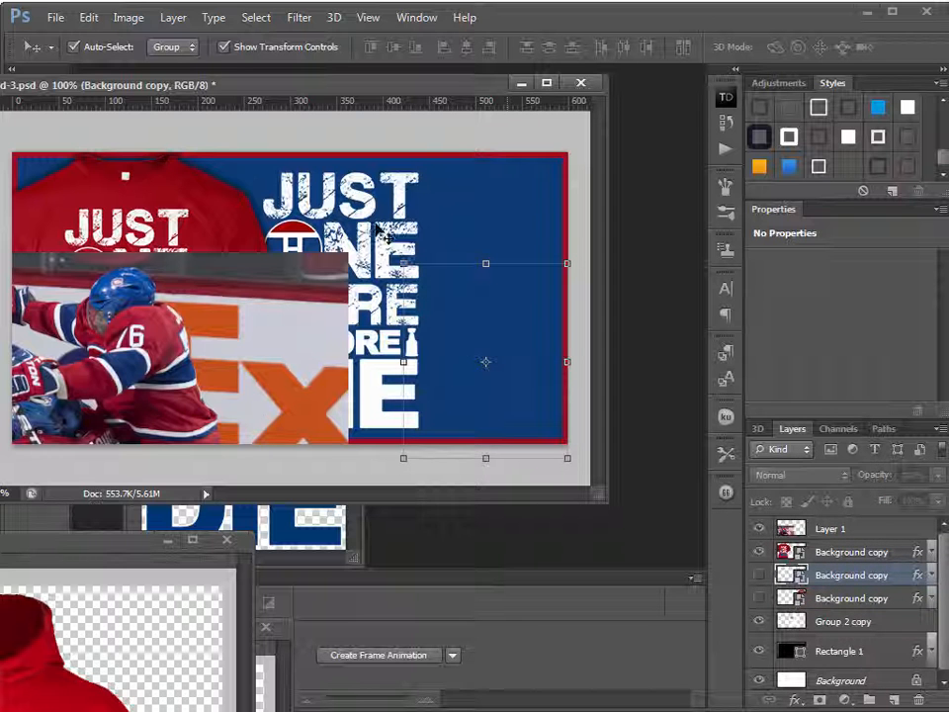
{"action": "left_click", "coordinate": [379, 230]}
{"action": "left_click", "coordinate": [759, 621]}
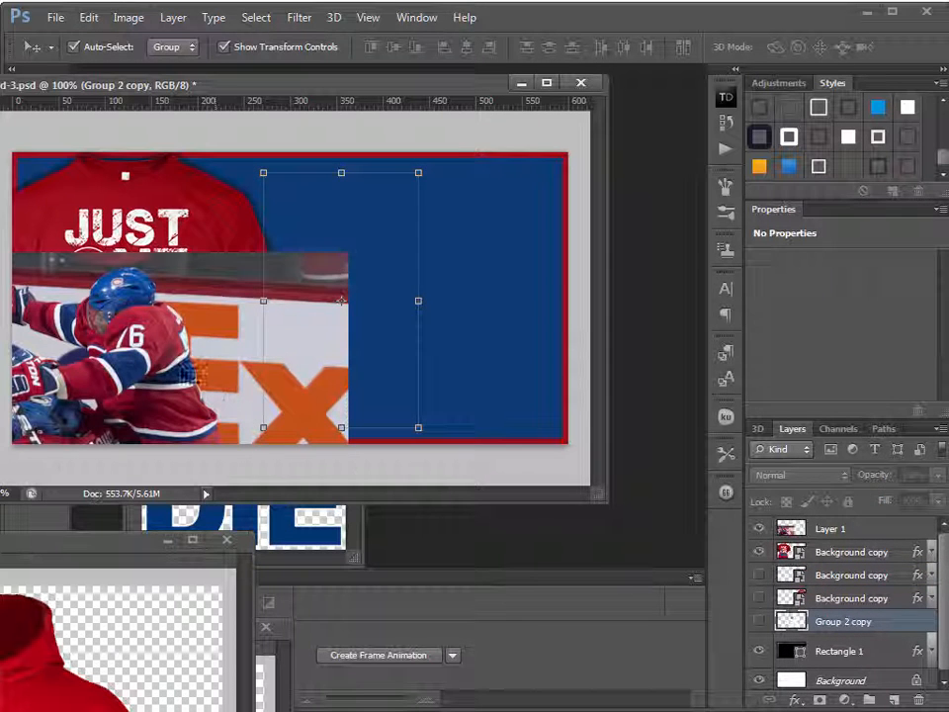
Place the photo layer directly beneath the large shirt layer and position the photo over the ad's right part.
{"action": "left_click", "coordinate": [848, 537]}
{"action": "left_click_drag", "start_coordinate": [848, 537], "coordinate": [852, 555]}
{"action": "mouse_move", "coordinate": [344, 320]}
{"action": "left_mouse_down"}
{"action": "mouse_move", "coordinate": [363, 319]}
{"action": "mouse_move", "coordinate": [352, 320]}
{"action": "left_mouse_up"}
{"action": "right_click", "coordinate": [862, 555]}
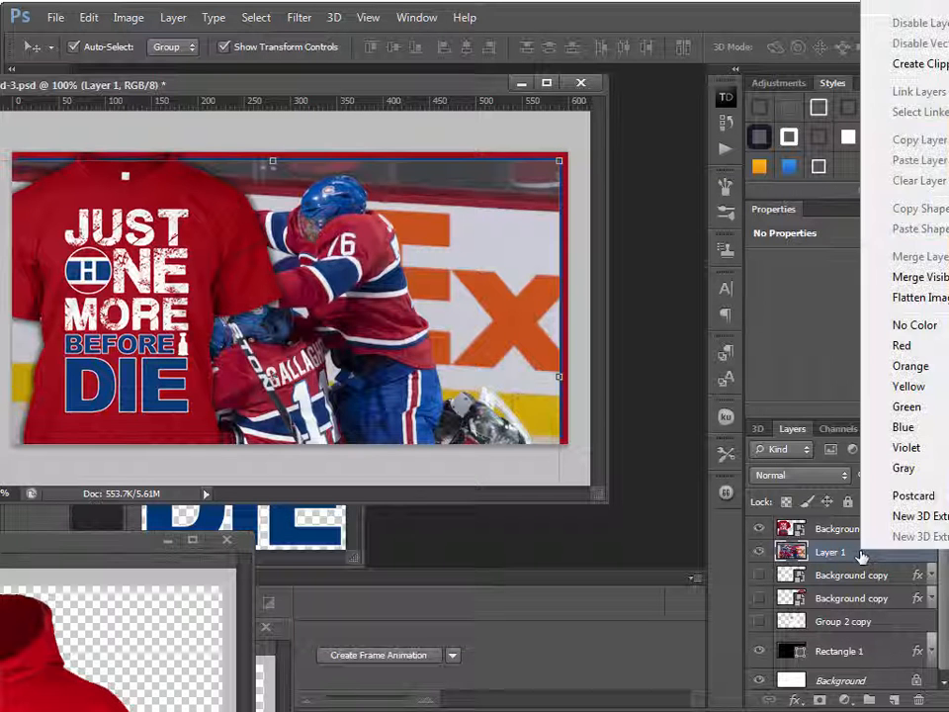
{"action": "key", "text": "Escape"}
Scale the celebration photo to 65.16% and fit it inside the red border against its top, right and bottom edges.
{"action": "key", "text": "ctrl+t"}
{"action": "left_click_drag", "start_coordinate": [558, 160], "coordinate": [460, 244]}
{"action": "left_click_drag", "start_coordinate": [367, 384], "coordinate": [491, 289]}
{"action": "left_click_drag", "start_coordinate": [103, 153], "coordinate": [219, 240]}
{"action": "left_click_drag", "start_coordinate": [521, 373], "coordinate": [516, 299]}
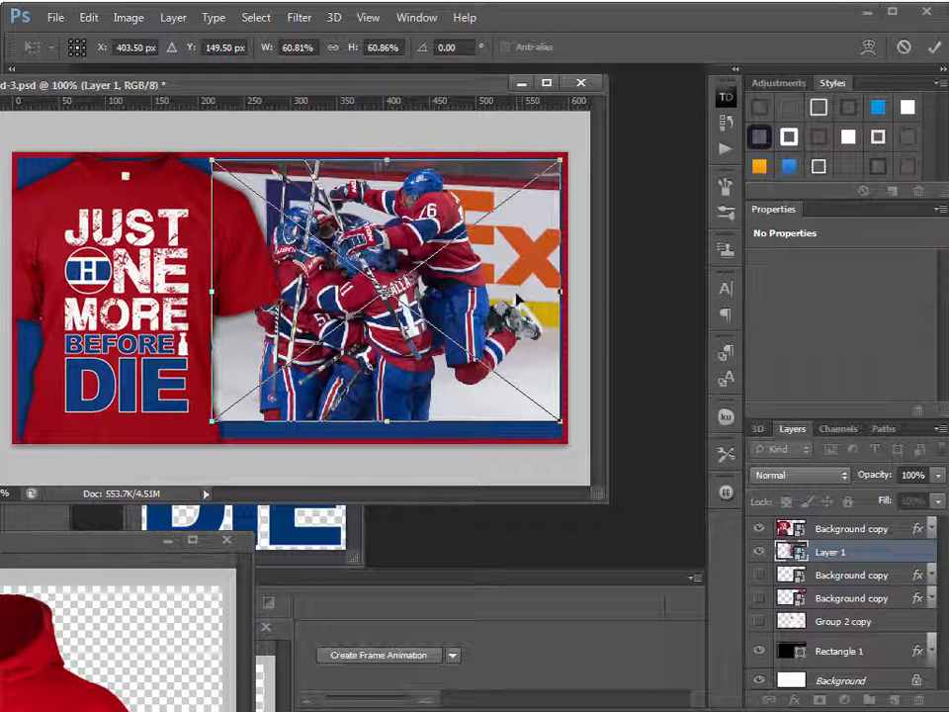
{"action": "key", "text": "Right"}
{"action": "key", "text": "Right"}
{"action": "key", "text": "Up"}
{"action": "key", "text": "Up"}
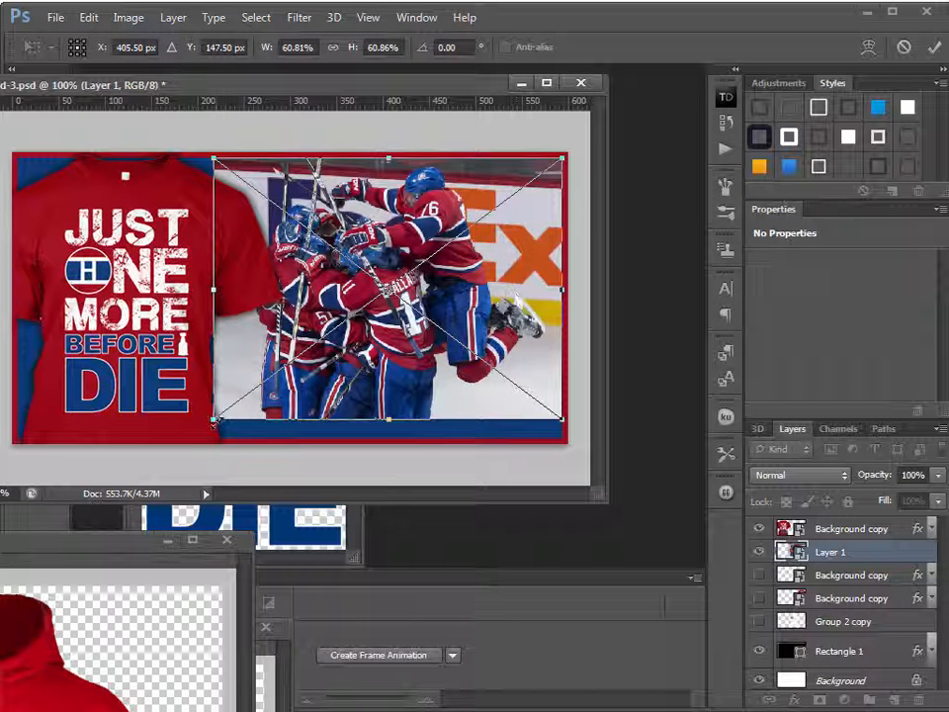
{"action": "left_click_drag", "start_coordinate": [214, 420], "coordinate": [187, 440]}
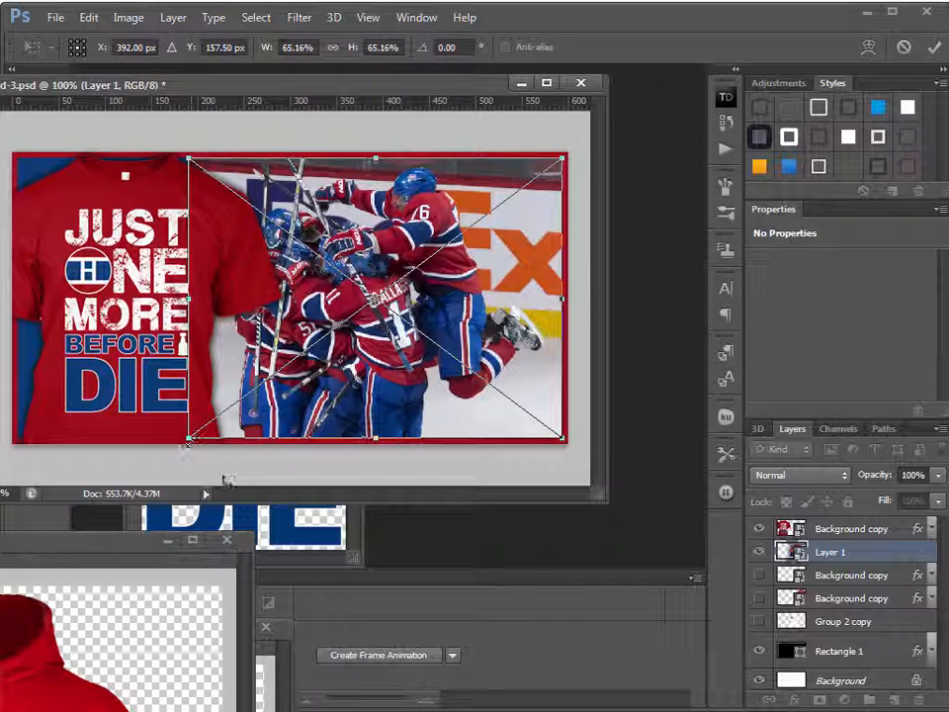
{"action": "key", "text": "Return"}
{"action": "left_click", "coordinate": [555, 479]}
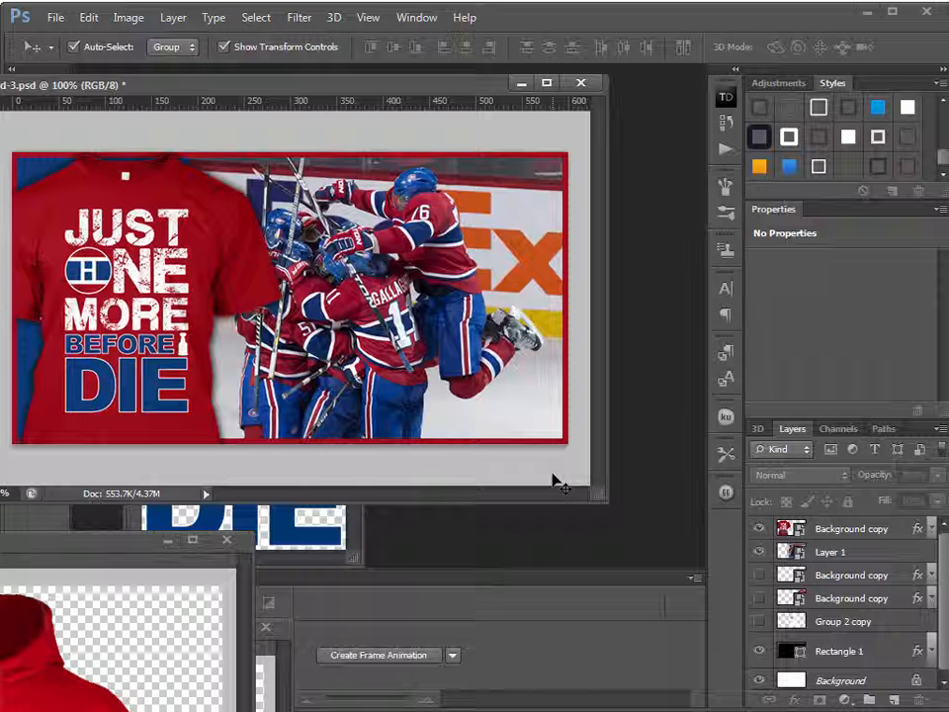
Shift the photo toward the ad's right edge and reposition the large shirt so it covers less of the players.
{"action": "mouse_move", "coordinate": [189, 408]}
{"action": "left_mouse_down"}
{"action": "mouse_move", "coordinate": [175, 408]}
{"action": "mouse_move", "coordinate": [175, 393]}
{"action": "mouse_move", "coordinate": [175, 408]}
{"action": "left_mouse_up"}
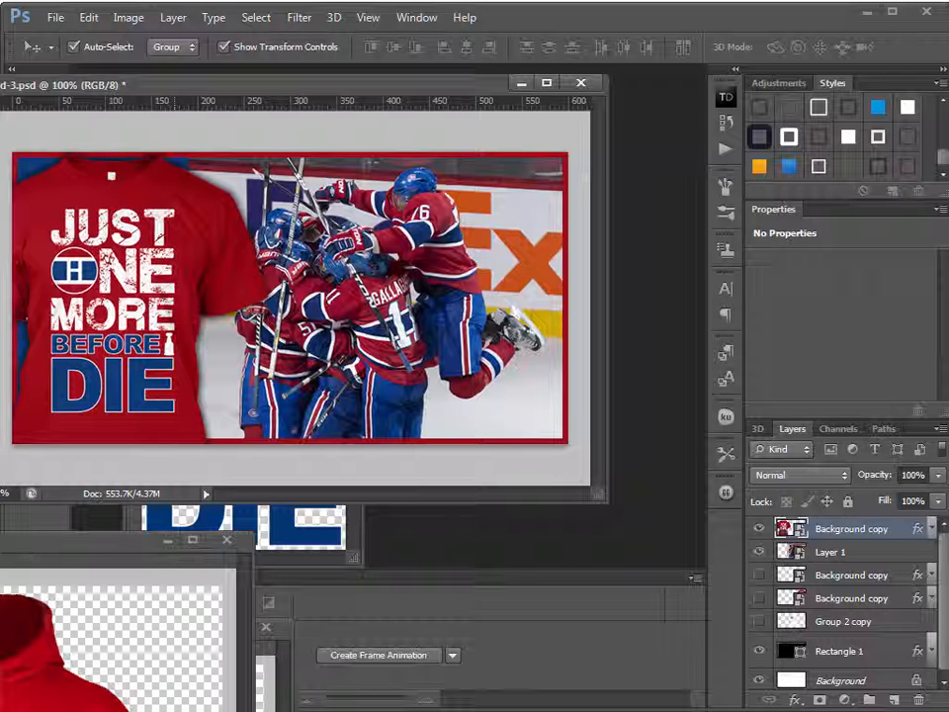
{"action": "left_click", "coordinate": [554, 481]}
{"action": "left_click_drag", "start_coordinate": [459, 352], "coordinate": [504, 359]}
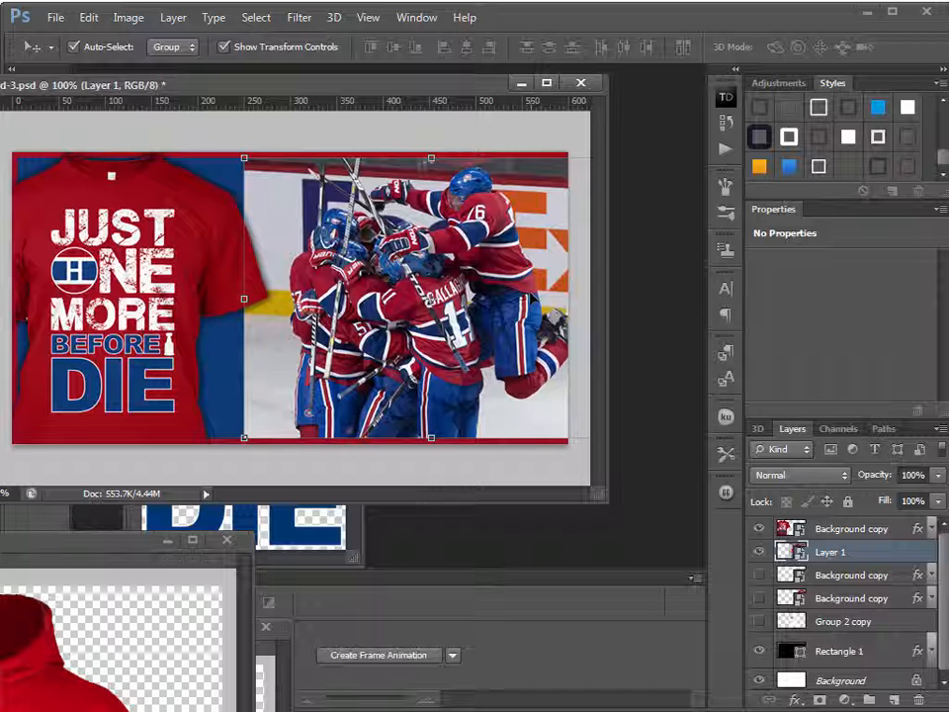
{"action": "key", "text": "shift+Right"}
{"action": "key", "text": "shift+Right"}
{"action": "left_click_drag", "start_coordinate": [125, 422], "coordinate": [149, 420]}
{"action": "key", "text": "shift+Right"}
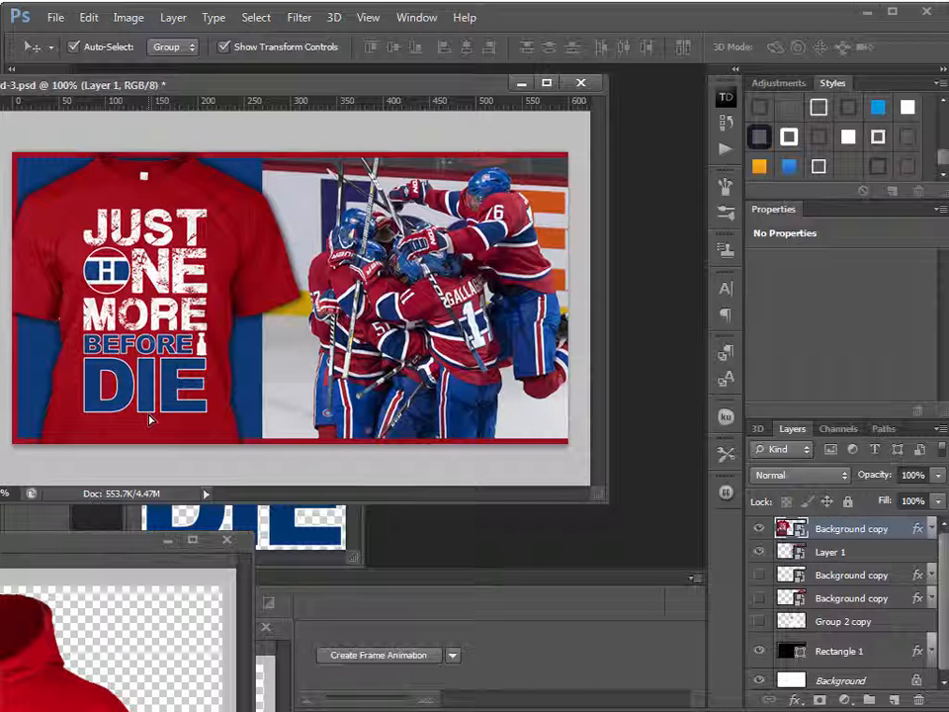
{"action": "left_click", "coordinate": [555, 467]}
Save the changes to ad-3.psd under its existing name.
{"action": "key", "text": "ctrl+s"}
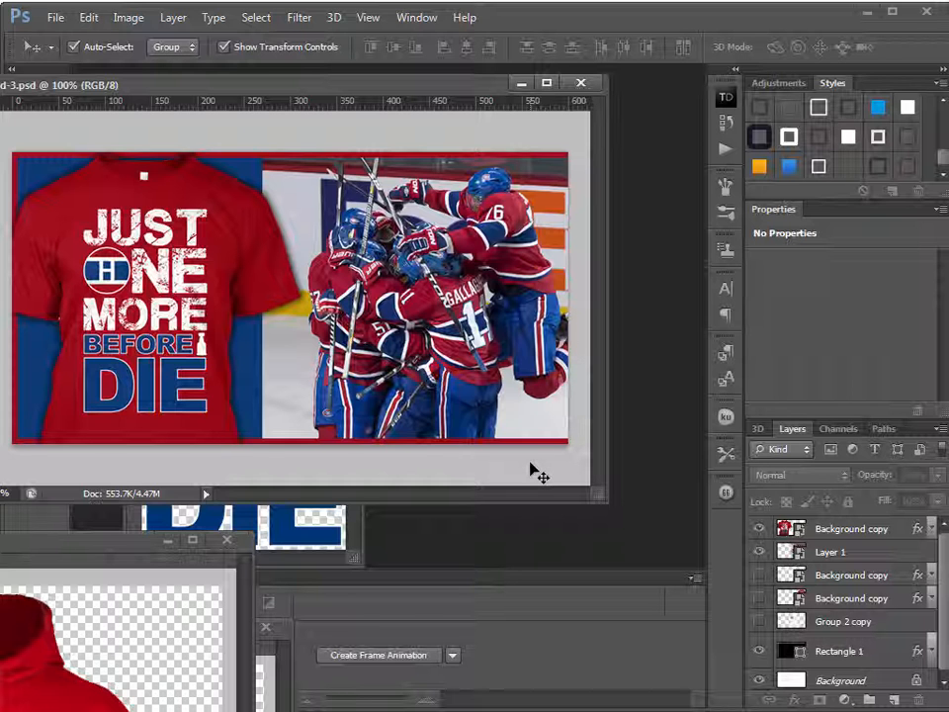
{"action": "key", "text": "ctrl+shift+s"}
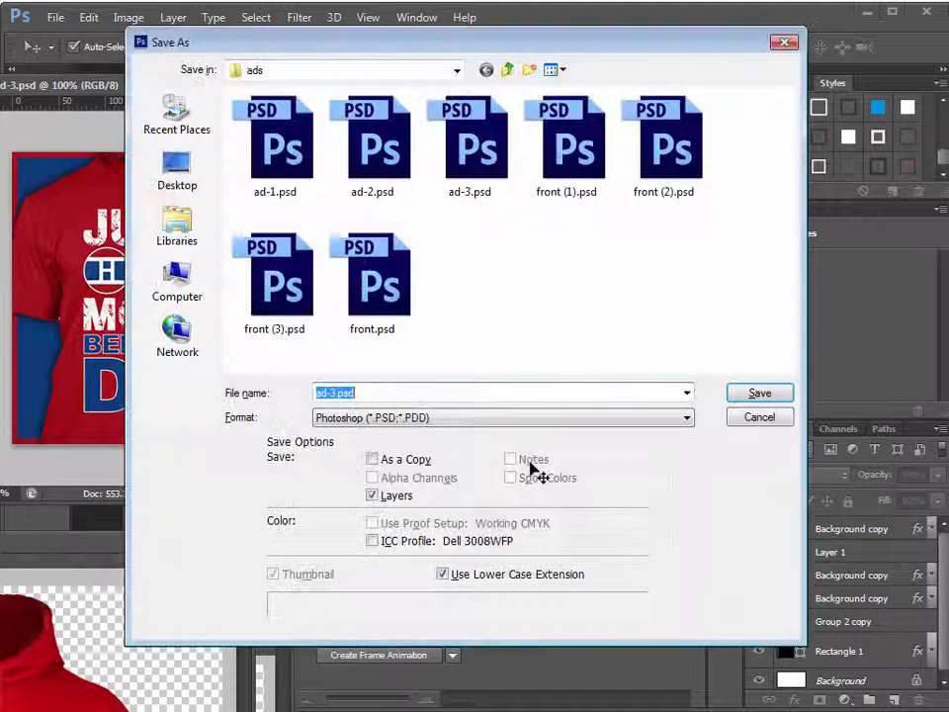
{"action": "left_click", "coordinate": [740, 417]}
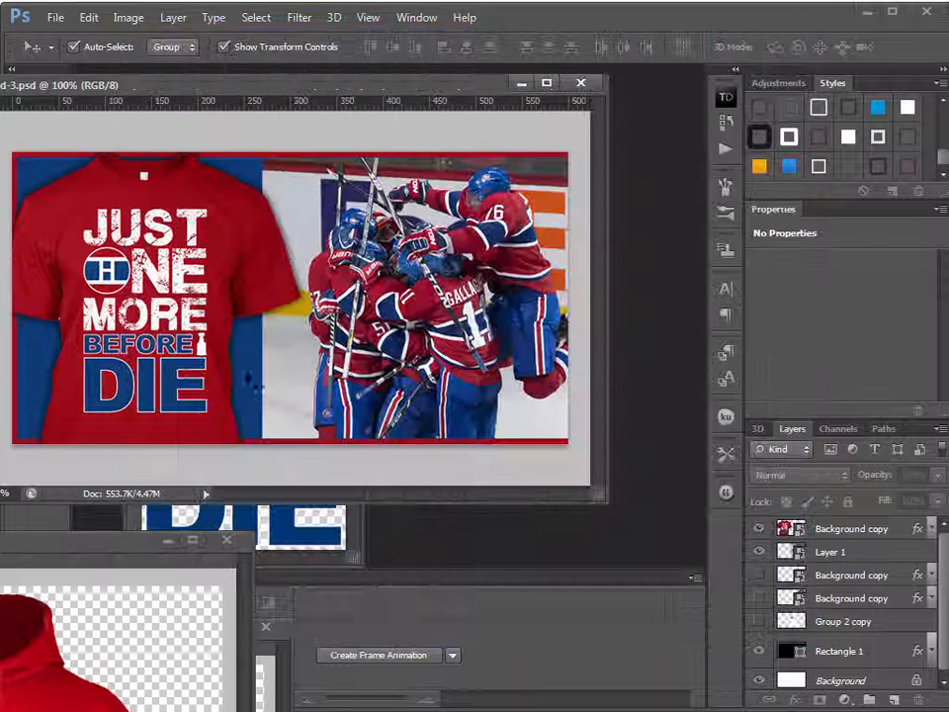
Close the shirt mockup and logo documents, discarding the changes to hab-logo-1.psd and leaving only ad-3.psd open.
{"action": "left_click", "coordinate": [227, 539]}
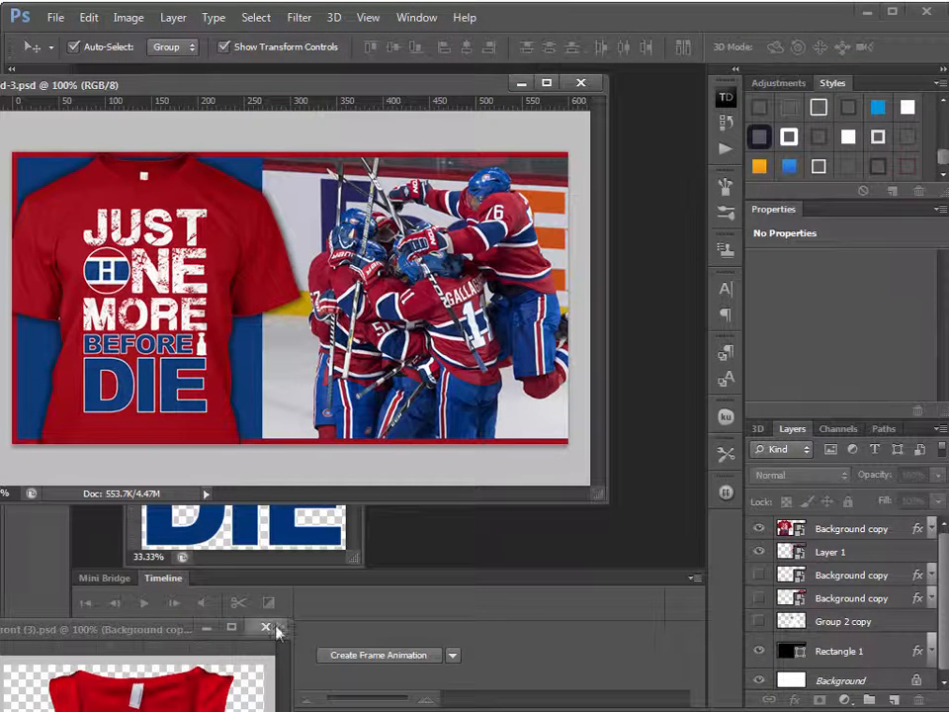
{"action": "left_click", "coordinate": [267, 626]}
{"action": "left_click_drag", "start_coordinate": [454, 89], "coordinate": [440, 302]}
{"action": "left_click", "coordinate": [350, 186]}
{"action": "left_click", "coordinate": [337, 185]}
{"action": "key", "text": "ctrl+w"}
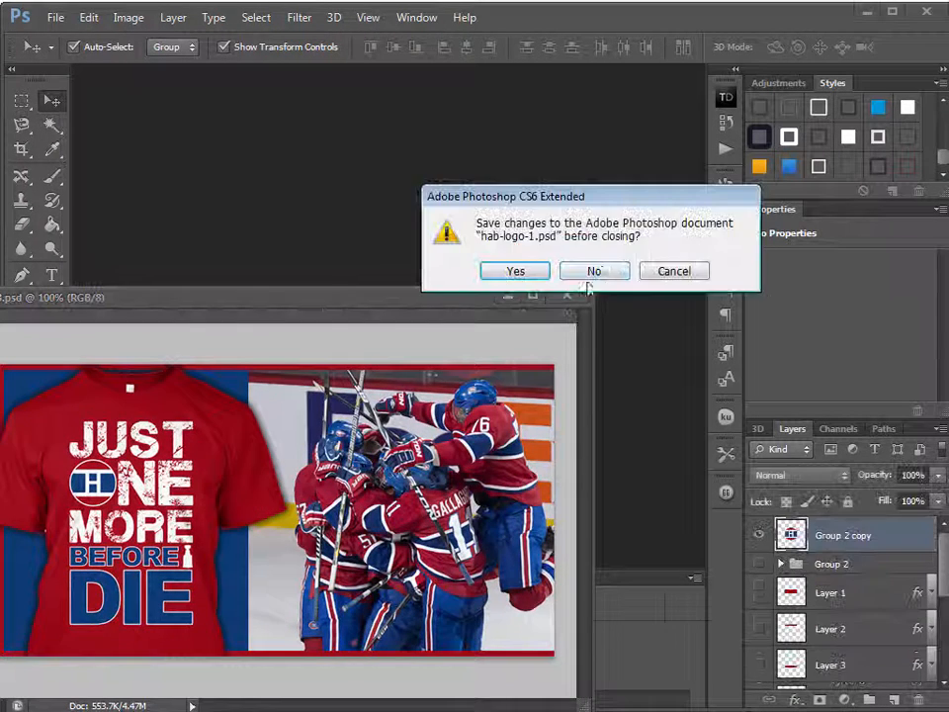
{"action": "left_click", "coordinate": [597, 271]}
{"action": "left_click_drag", "start_coordinate": [59, 297], "coordinate": [161, 140]}
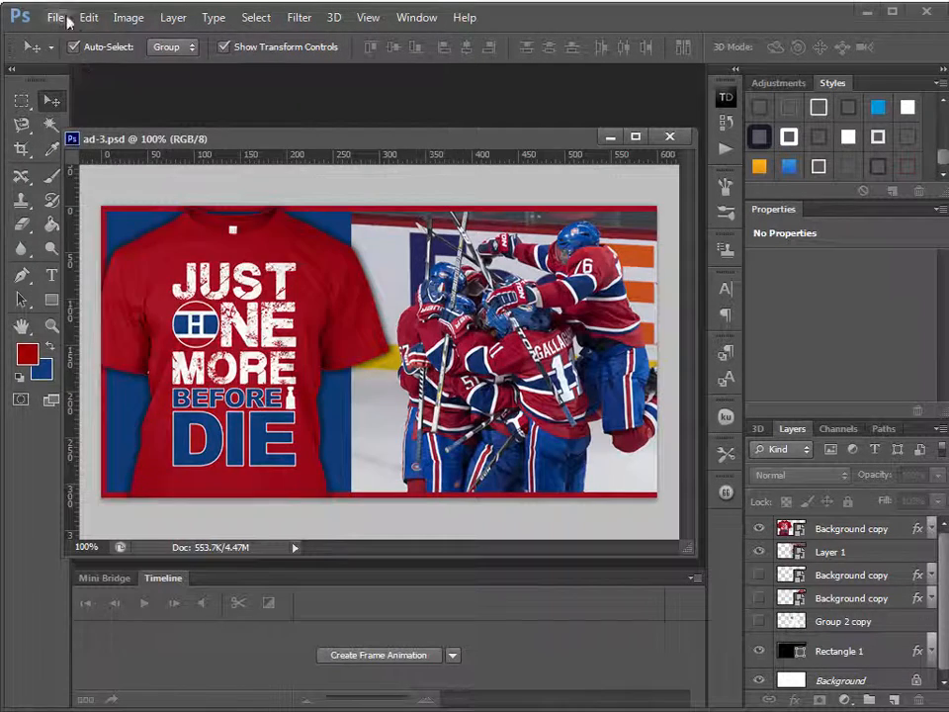
Open ad-1.psd and ad-2.psd together from the ads folder.
{"action": "left_click", "coordinate": [61, 17]}
{"action": "left_click", "coordinate": [79, 56]}
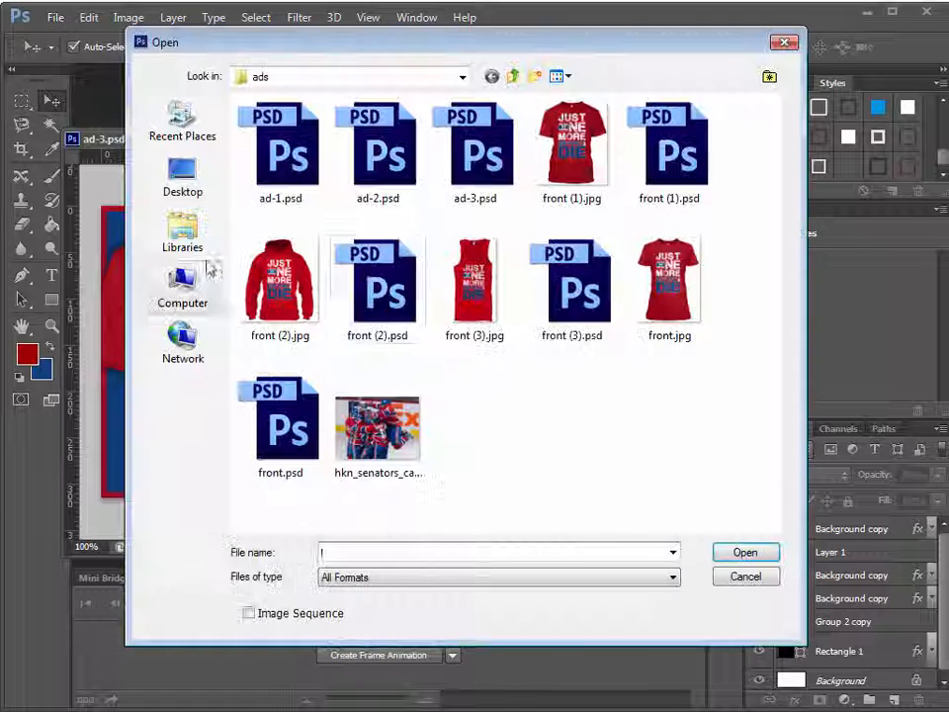
{"action": "left_click", "coordinate": [282, 149]}
{"action": "left_click", "coordinate": [378, 148], "text": "ctrl"}
{"action": "left_click", "coordinate": [744, 553]}
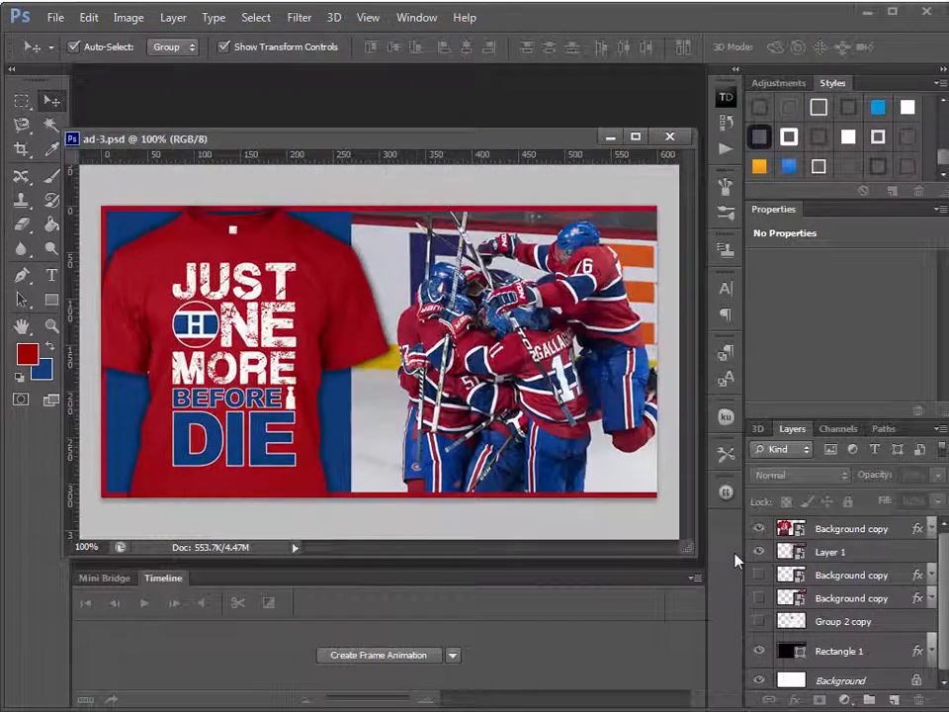
Save ad-2 as ad-2.png in the ads folder with smallest compression and no interlacing, and close ad-2.psd.
{"action": "left_click", "coordinate": [56, 17]}
{"action": "left_click", "coordinate": [81, 240]}
{"action": "left_click", "coordinate": [428, 419]}
{"action": "left_click", "coordinate": [430, 641]}
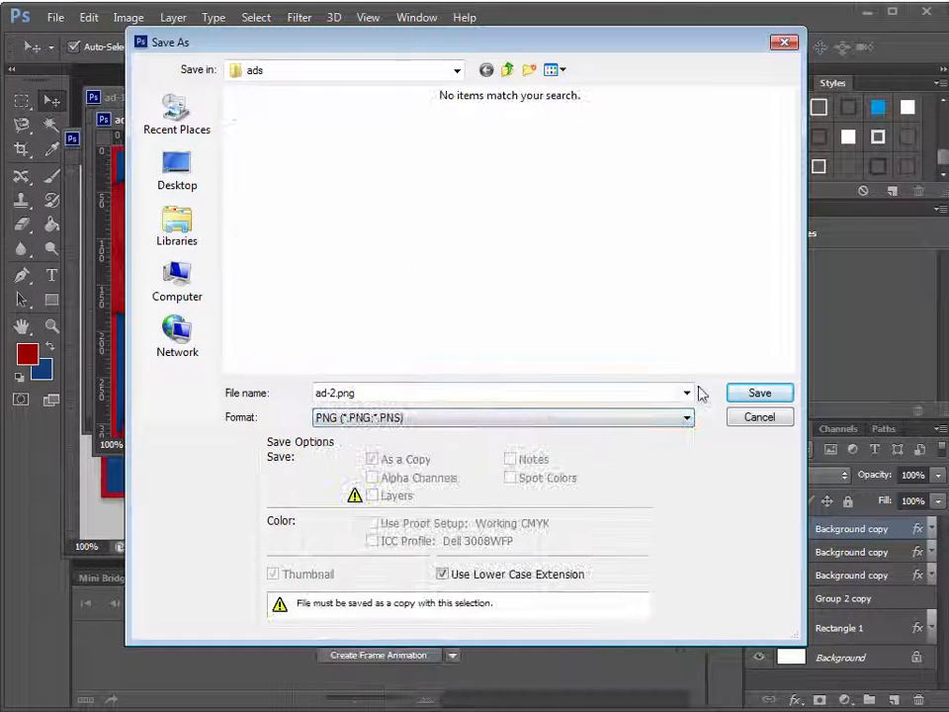
{"action": "left_click", "coordinate": [762, 394]}
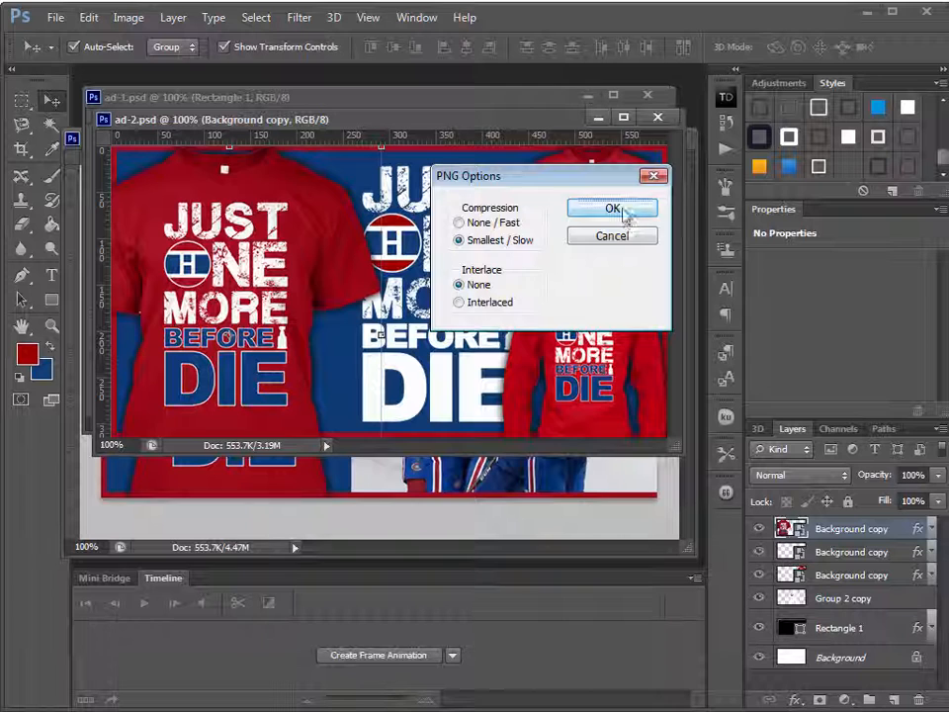
{"action": "left_click", "coordinate": [625, 209]}
{"action": "left_click", "coordinate": [658, 119]}
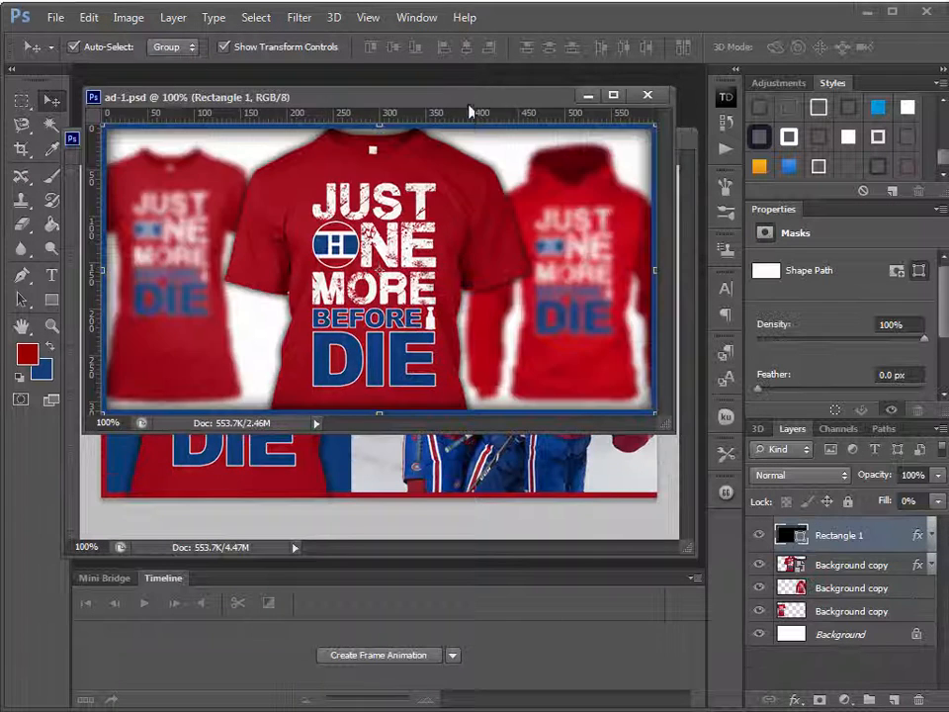
Save ad-1 as a PNG in the ads folder with smallest compression and no interlacing, and close ad-1.psd.
{"action": "left_click", "coordinate": [55, 18]}
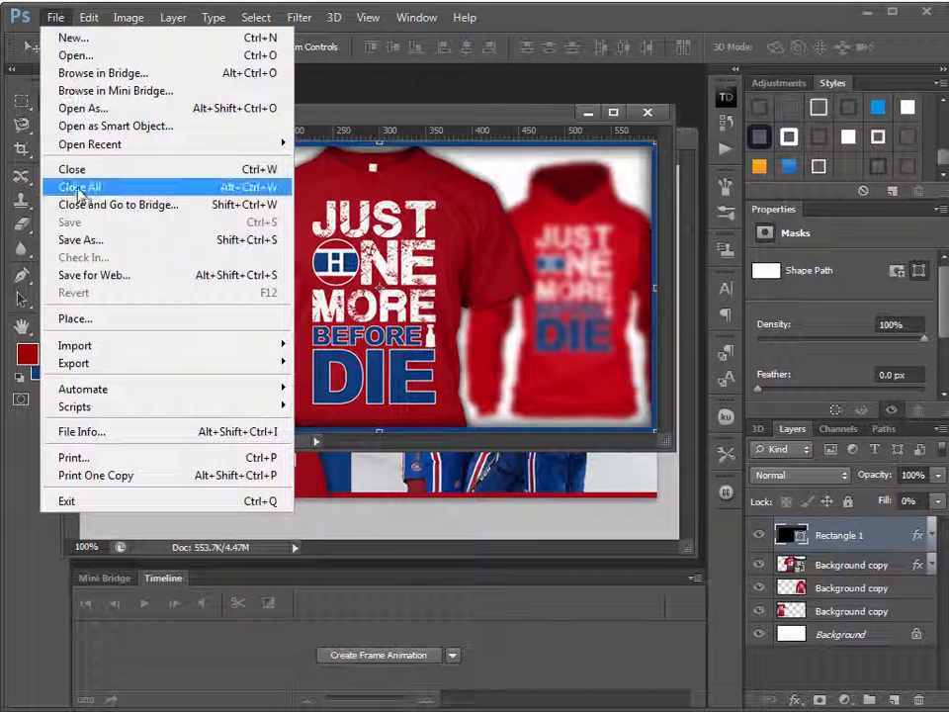
{"action": "left_click", "coordinate": [136, 241]}
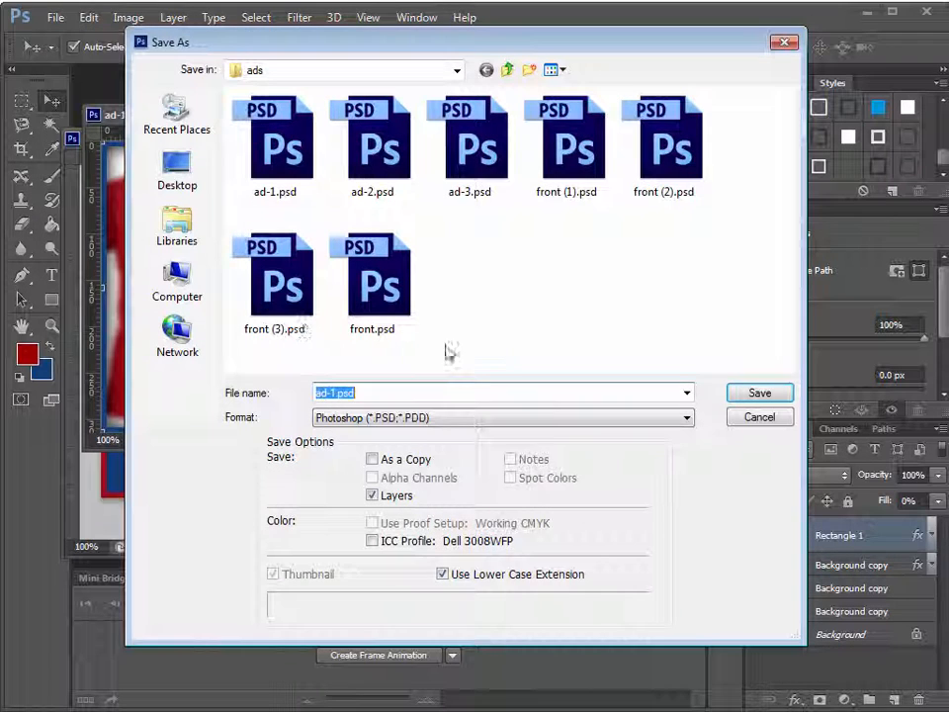
{"action": "left_click", "coordinate": [479, 418]}
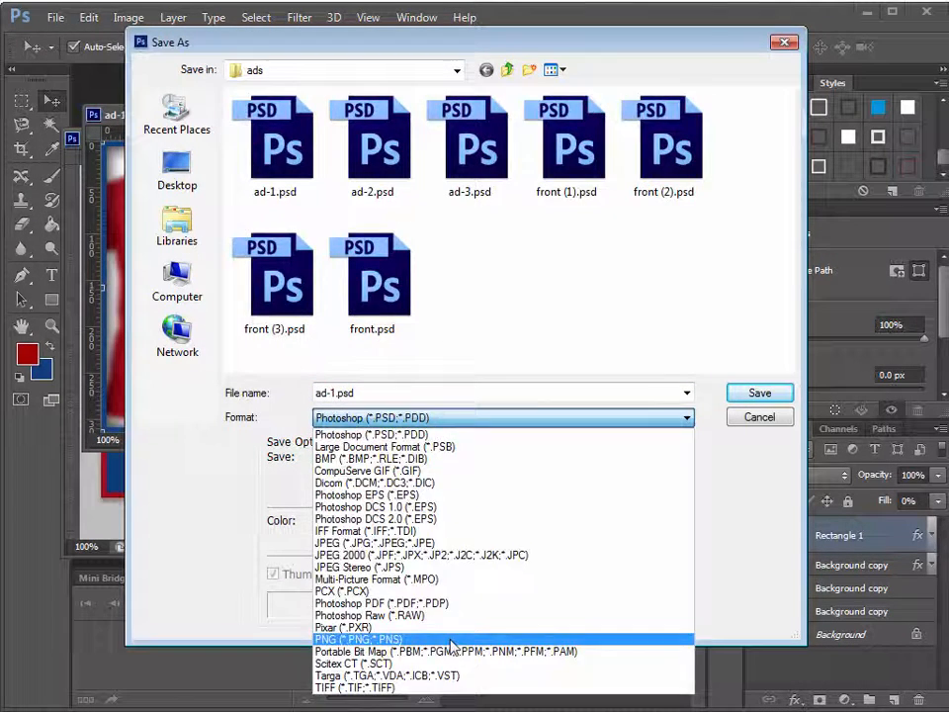
{"action": "left_click", "coordinate": [455, 639]}
{"action": "left_click", "coordinate": [758, 392]}
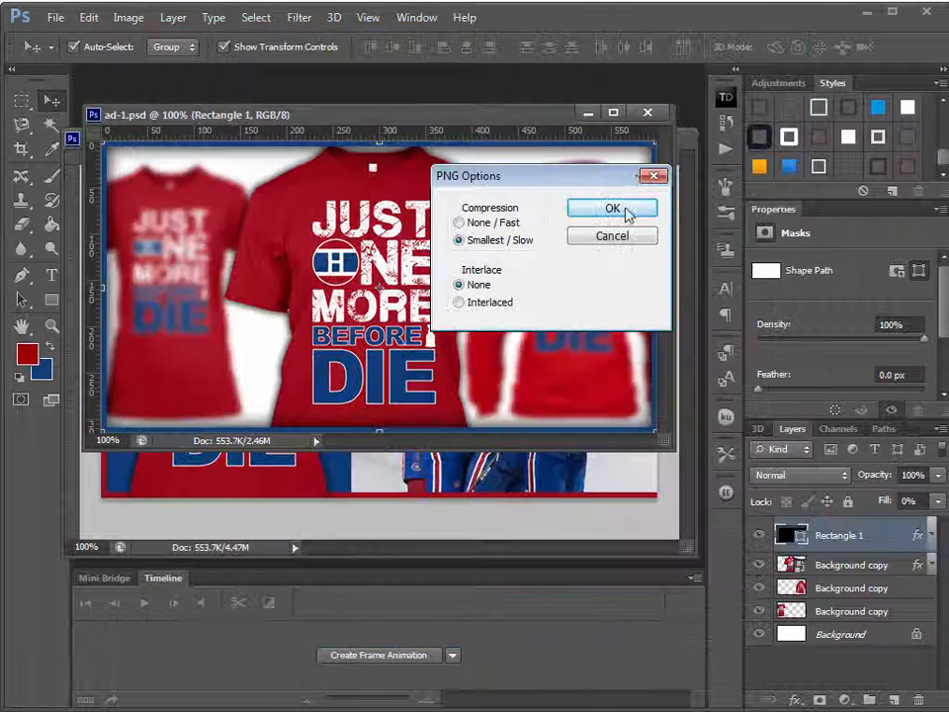
{"action": "left_click", "coordinate": [625, 209]}
{"action": "left_click", "coordinate": [647, 113]}
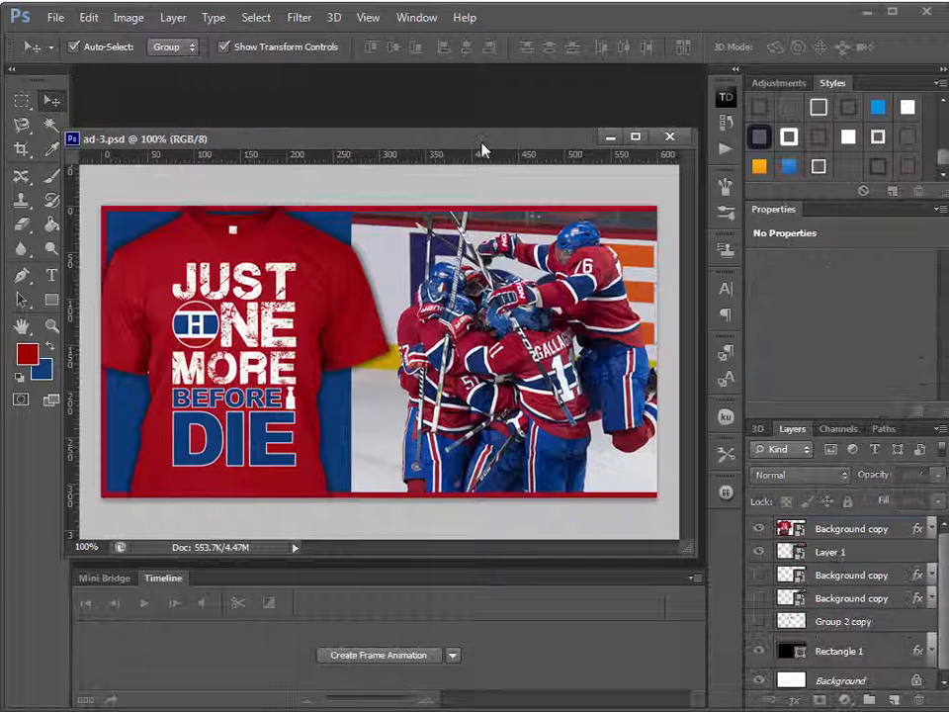
Save a PNG version of ad-3 in the ads folder, accepting the PNG options.
{"action": "left_click_drag", "start_coordinate": [481, 148], "coordinate": [467, 113]}
{"action": "left_click", "coordinate": [88, 17]}
{"action": "mouse_move", "coordinate": [54, 20]}
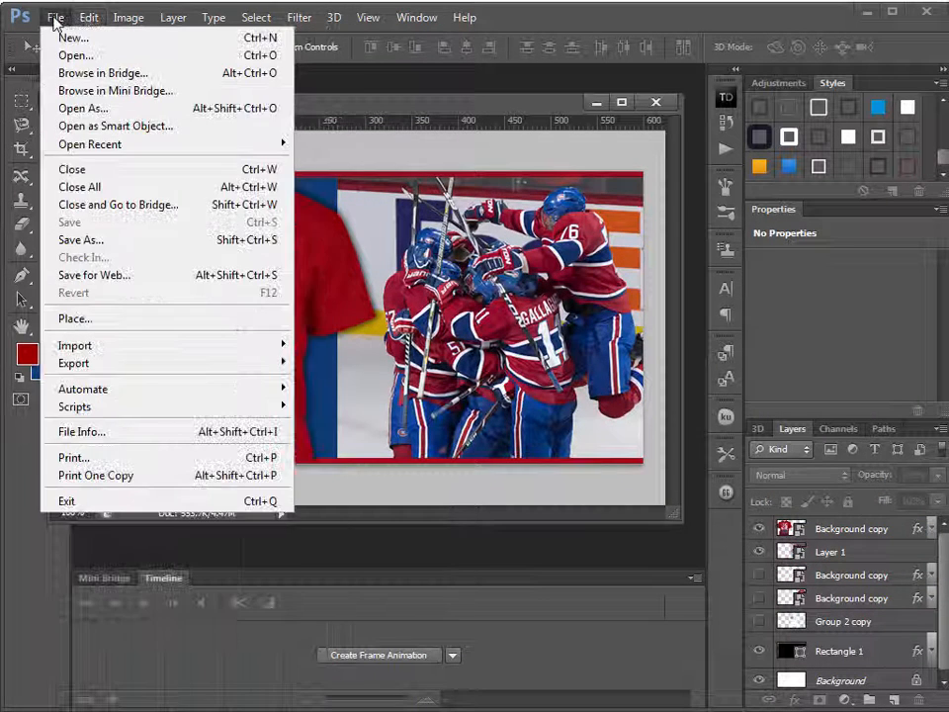
{"action": "left_click", "coordinate": [115, 247]}
{"action": "left_click", "coordinate": [425, 417]}
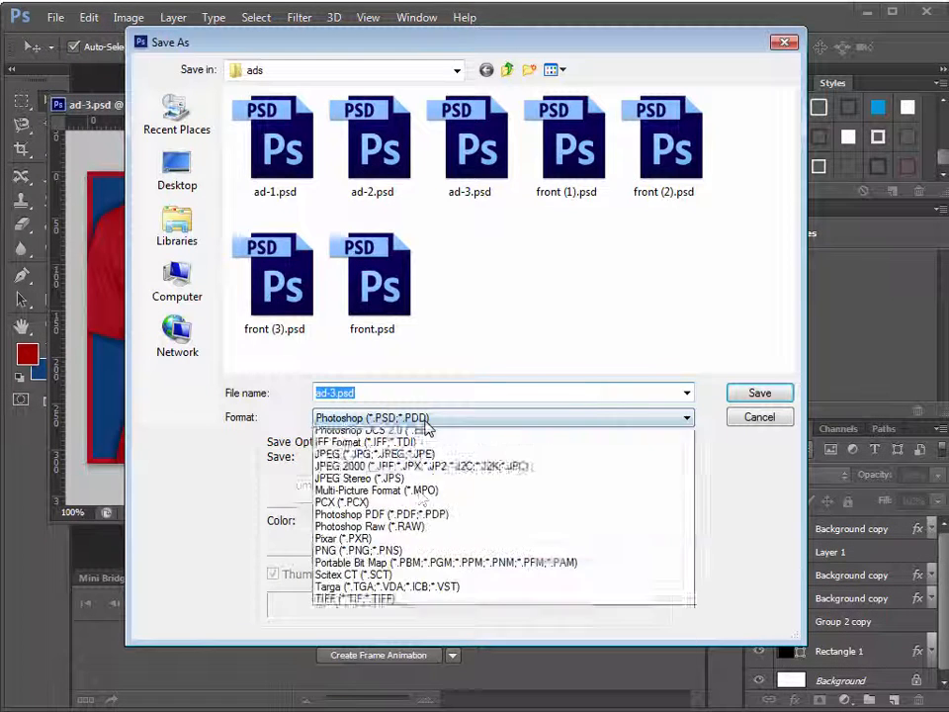
{"action": "left_click", "coordinate": [376, 639]}
{"action": "left_click", "coordinate": [752, 395]}
{"action": "key", "text": "Return"}
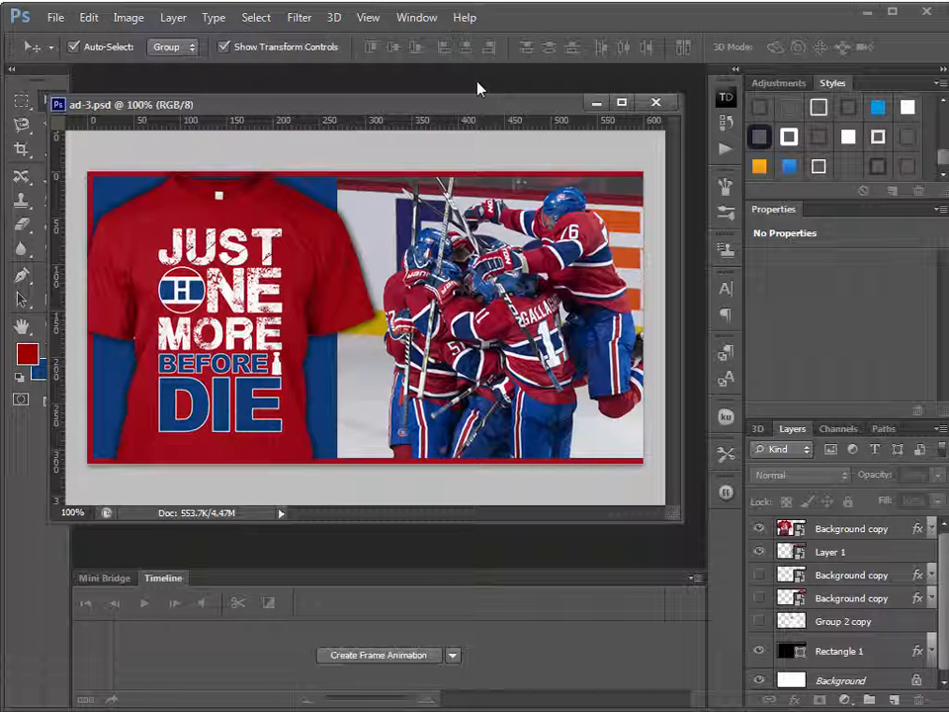
Close the ad-3.psd document so that no images remain open.
{"action": "key", "text": "ctrl+w"}
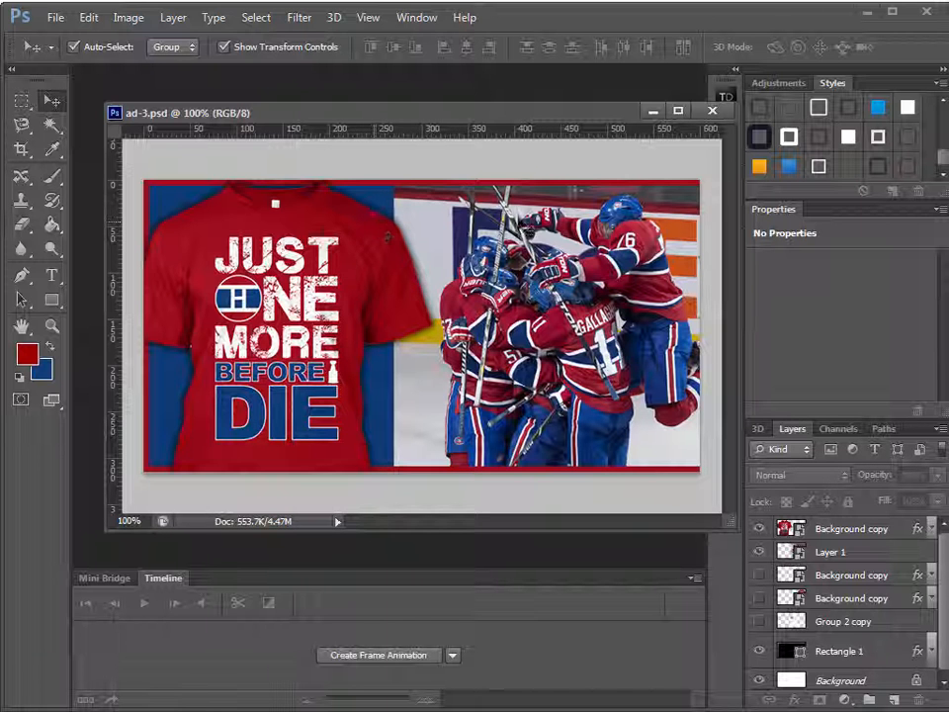
{"action": "left_click_drag", "start_coordinate": [612, 118], "coordinate": [584, 120]}
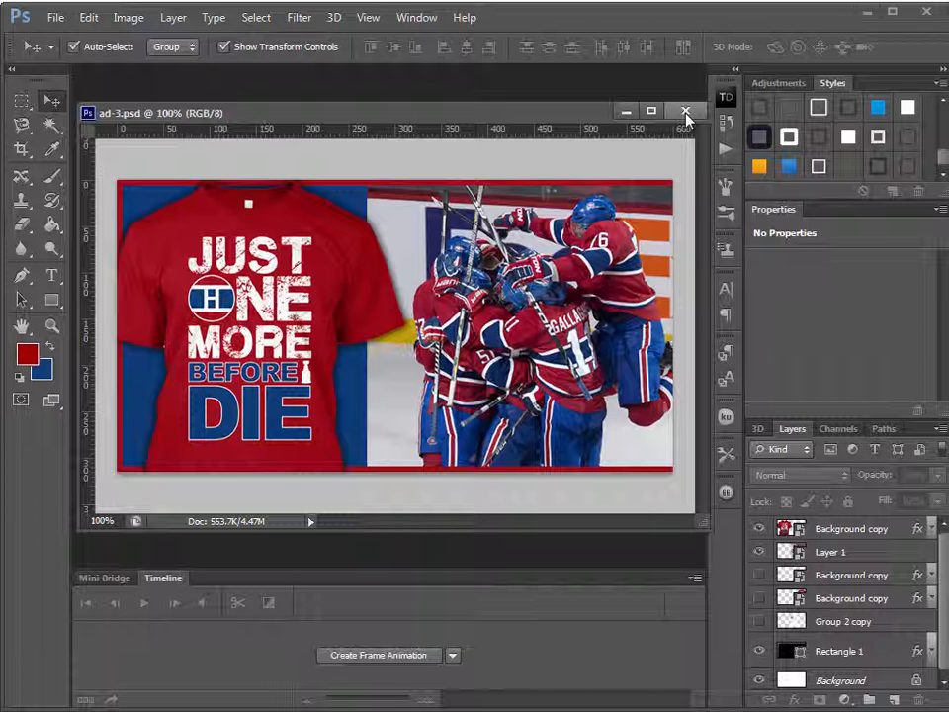
{"action": "left_click_drag", "start_coordinate": [365, 122], "coordinate": [365, 111]}
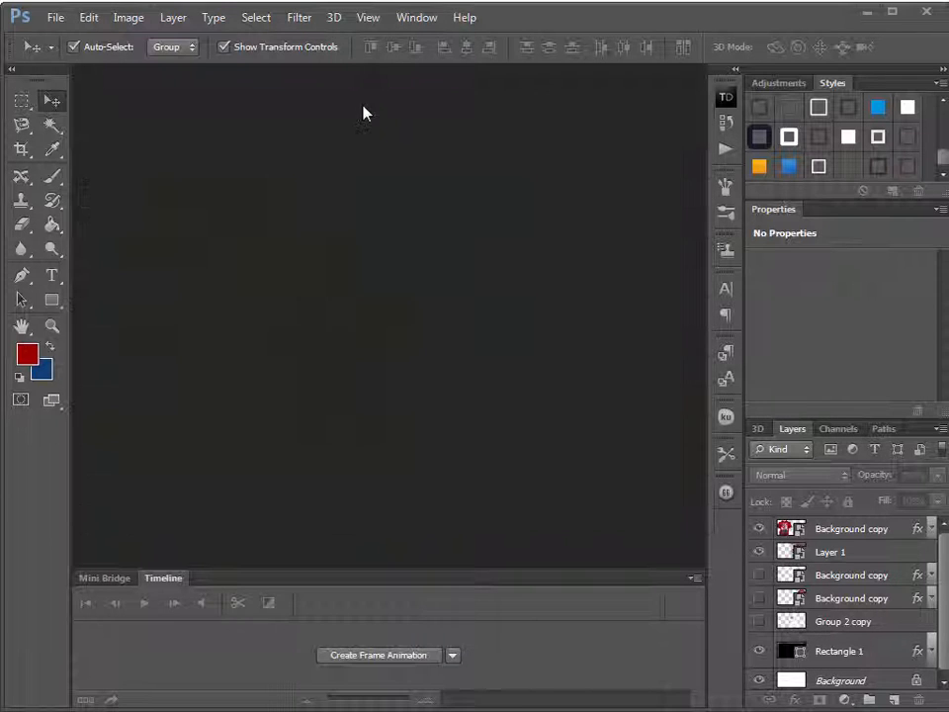